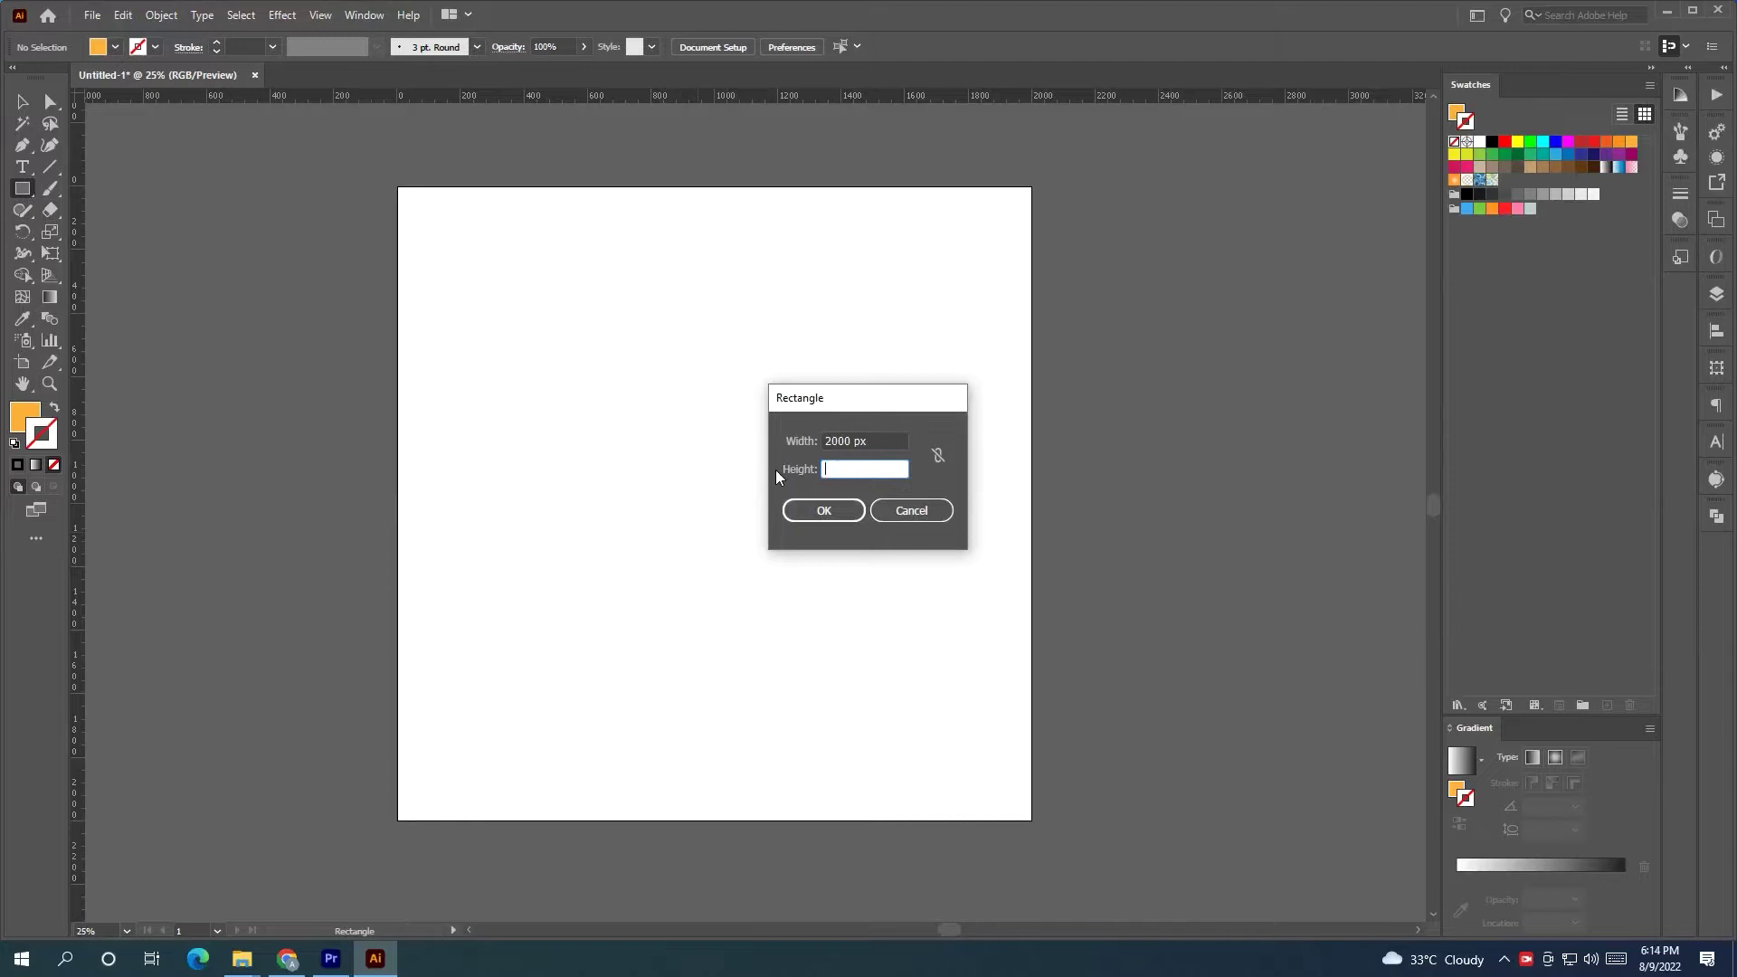
# Create a 2000 px by 2000 px rectangle with orange fill and stroke, and centre it on the artboard.
pyautogui.click(824, 511)
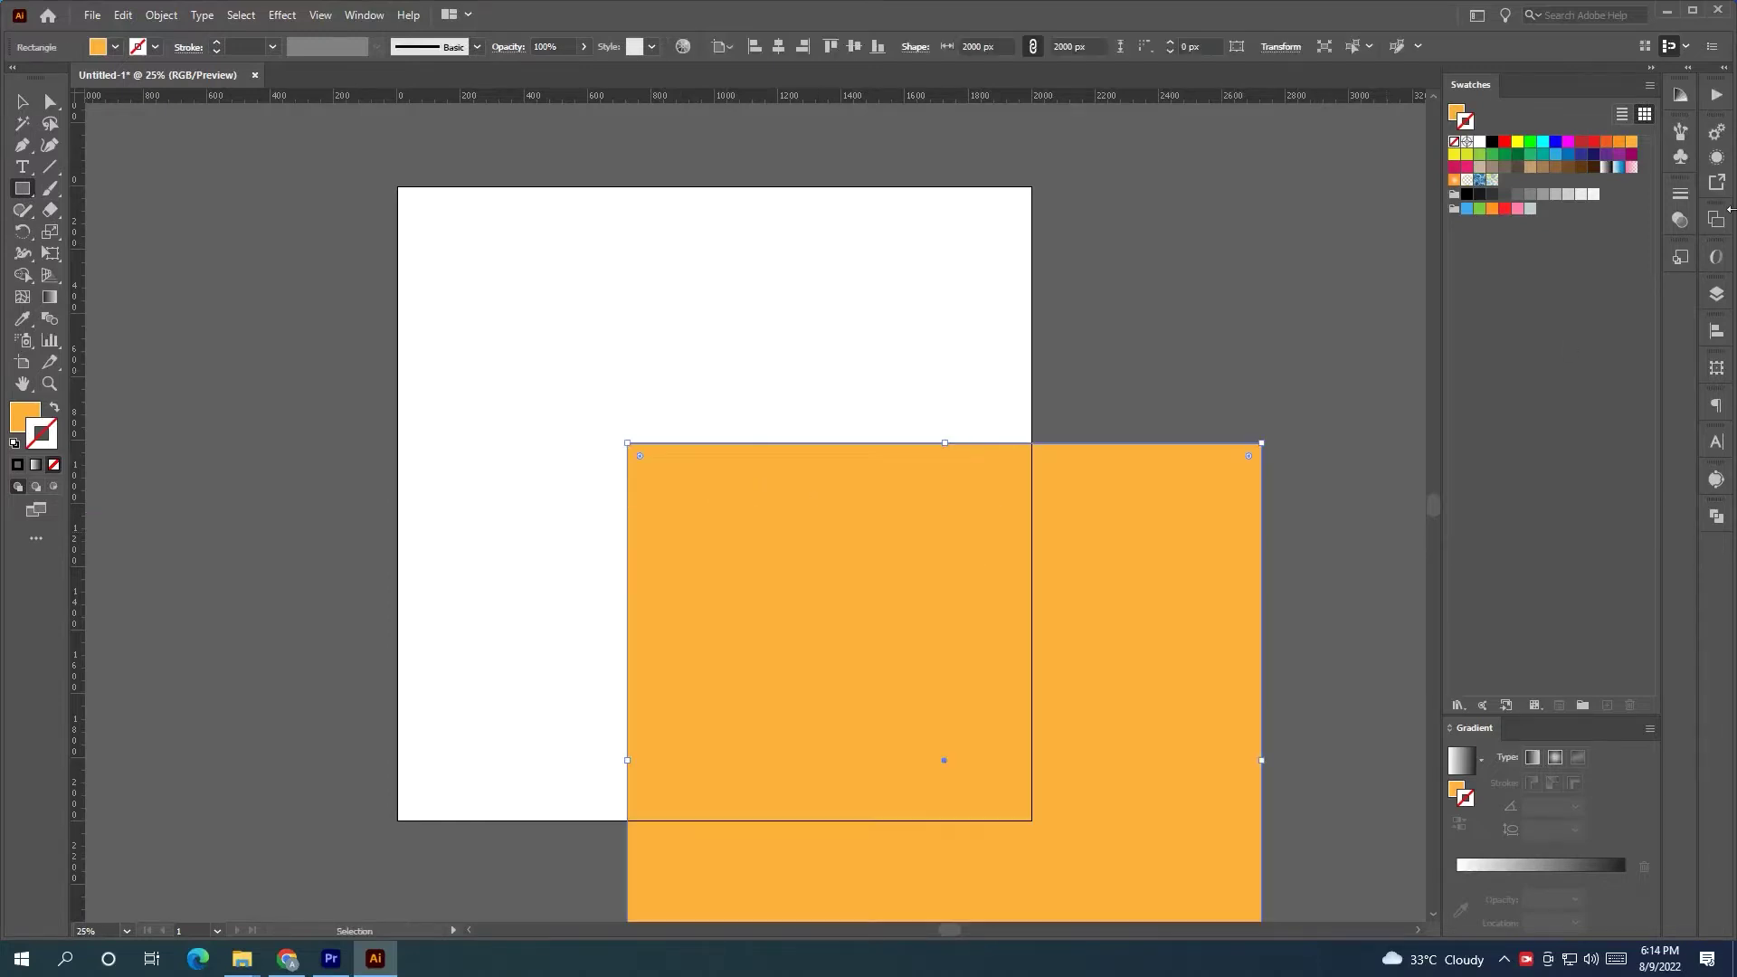
pyautogui.click(1632, 143)
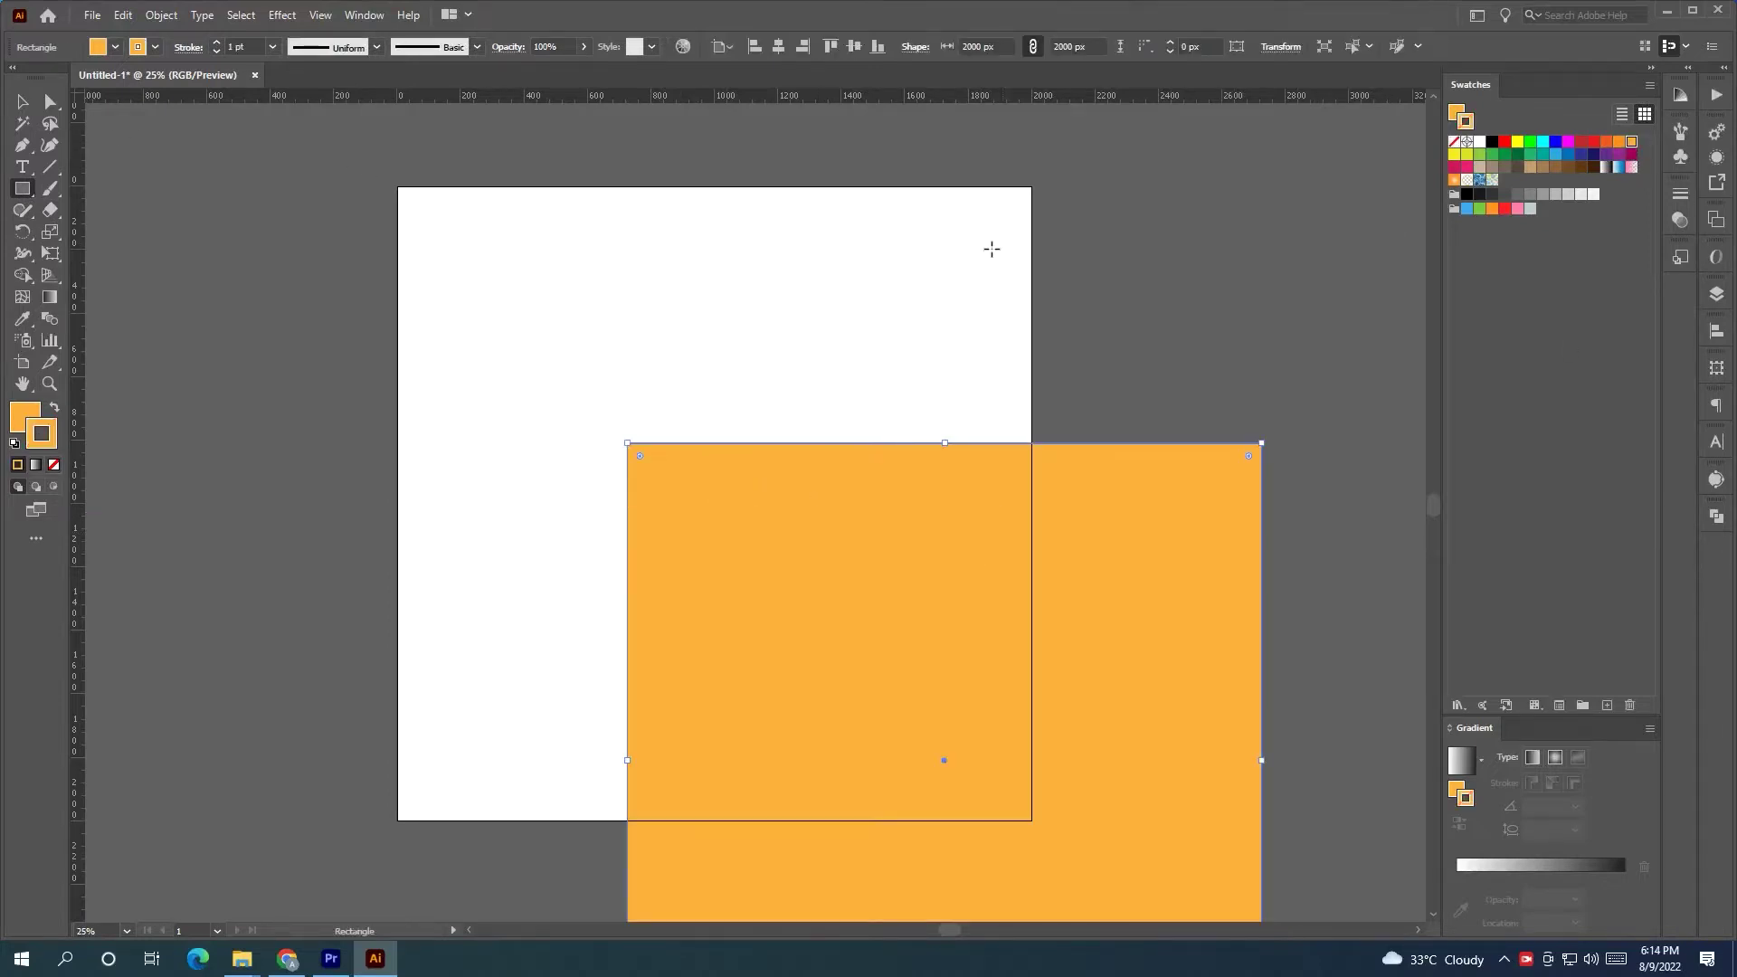
pyautogui.click(22, 101)
pyautogui.moveTo(977, 630); pyautogui.dragTo(648, 520)
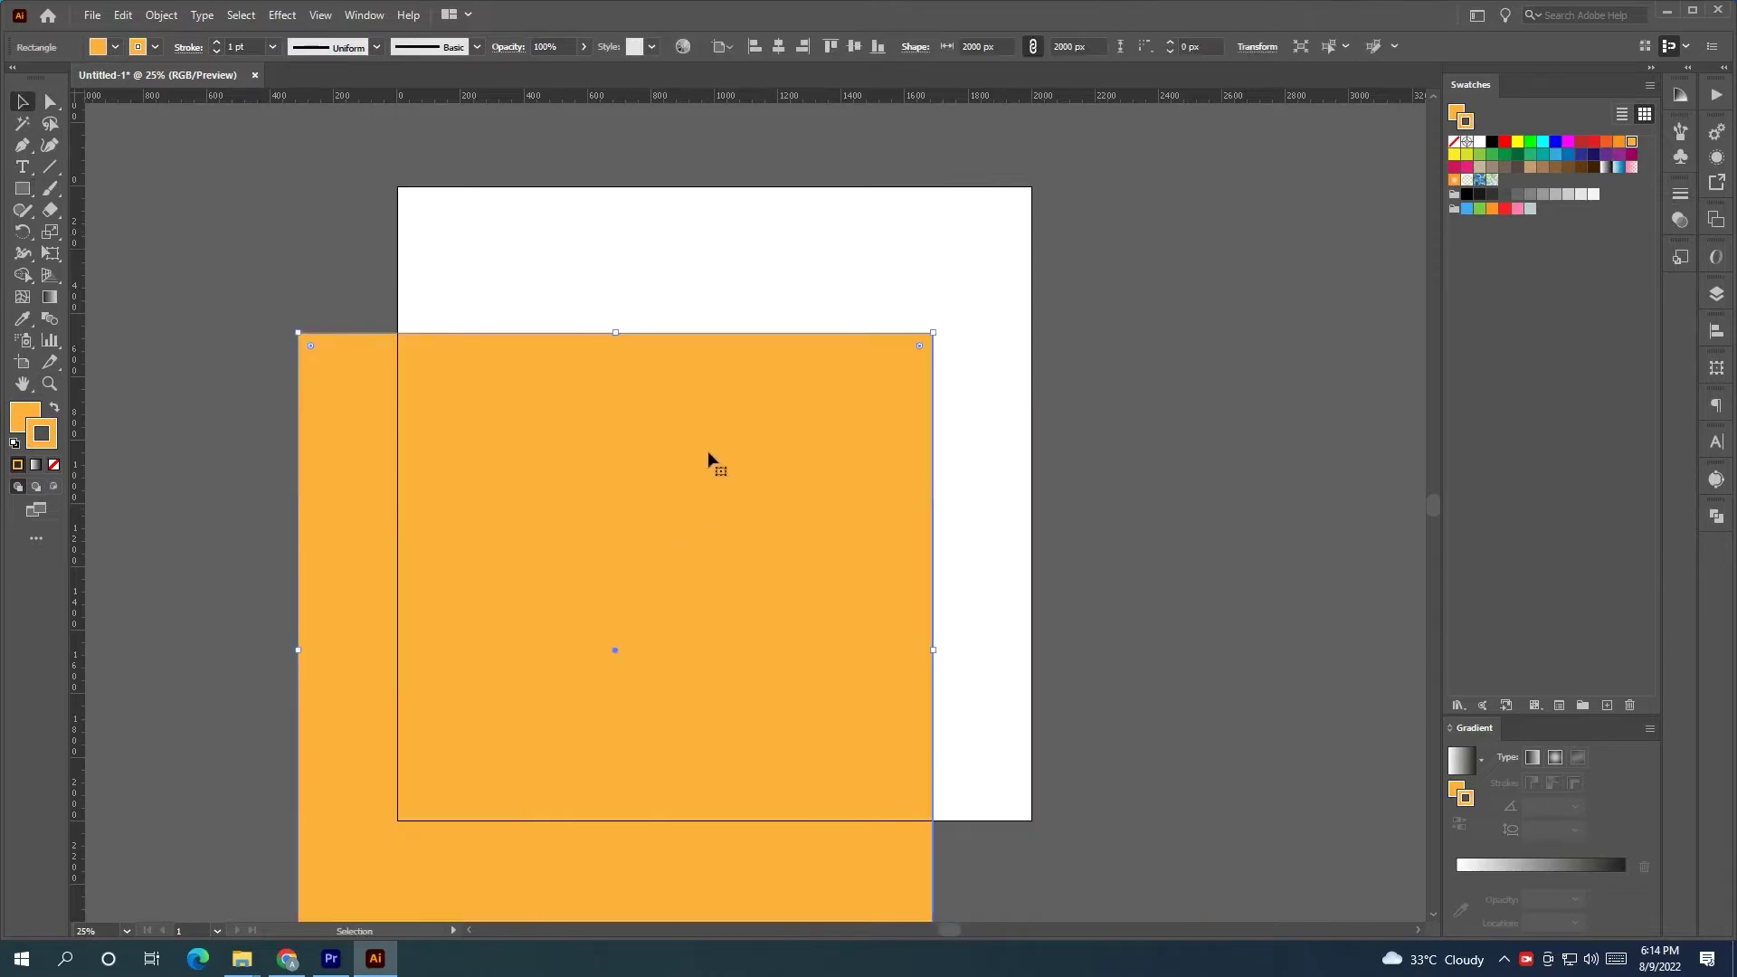
pyautogui.click(778, 46)
pyautogui.click(854, 46)
pyautogui.click(1051, 275)
pyautogui.hotkey('ctrl', '-')
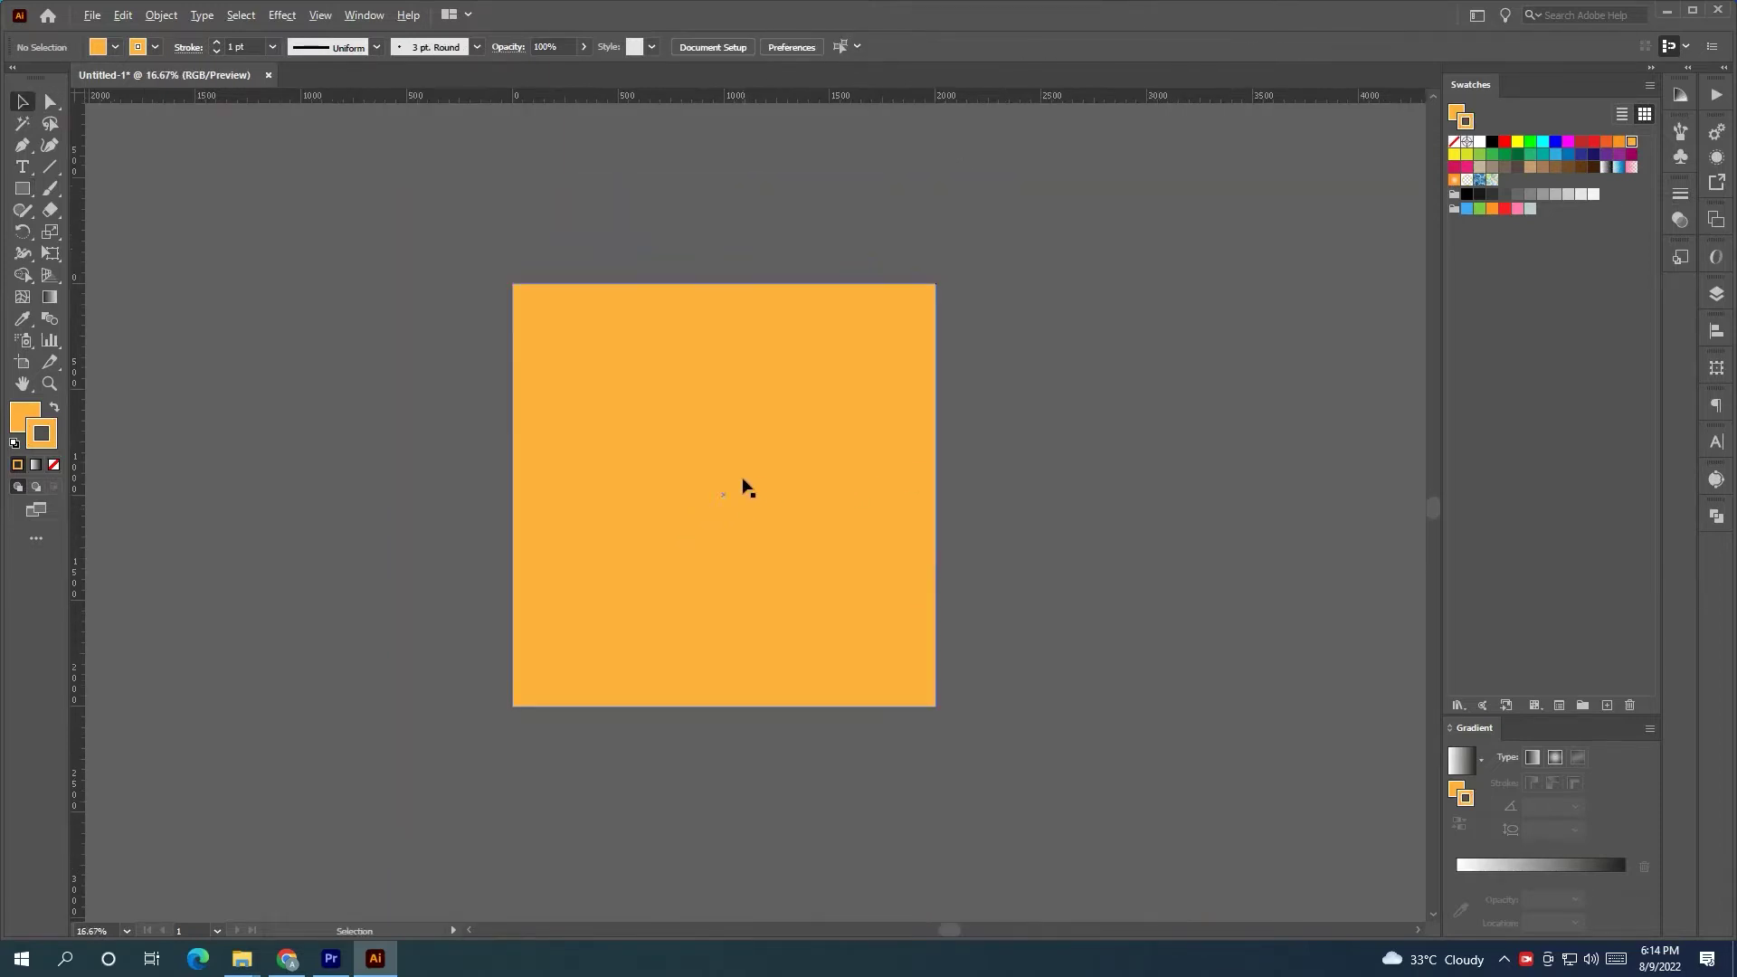
# Bring the three property photos and the text and logo elements beside the artboard to the front of the stacking order.
pyautogui.moveTo(741, 485); pyautogui.dragTo(721, 546)
pyautogui.moveTo(403, 519); pyautogui.dragTo(688, 531)
pyautogui.scroll(-1, 488, 534)
pyautogui.hotkey('ctrl', '-')
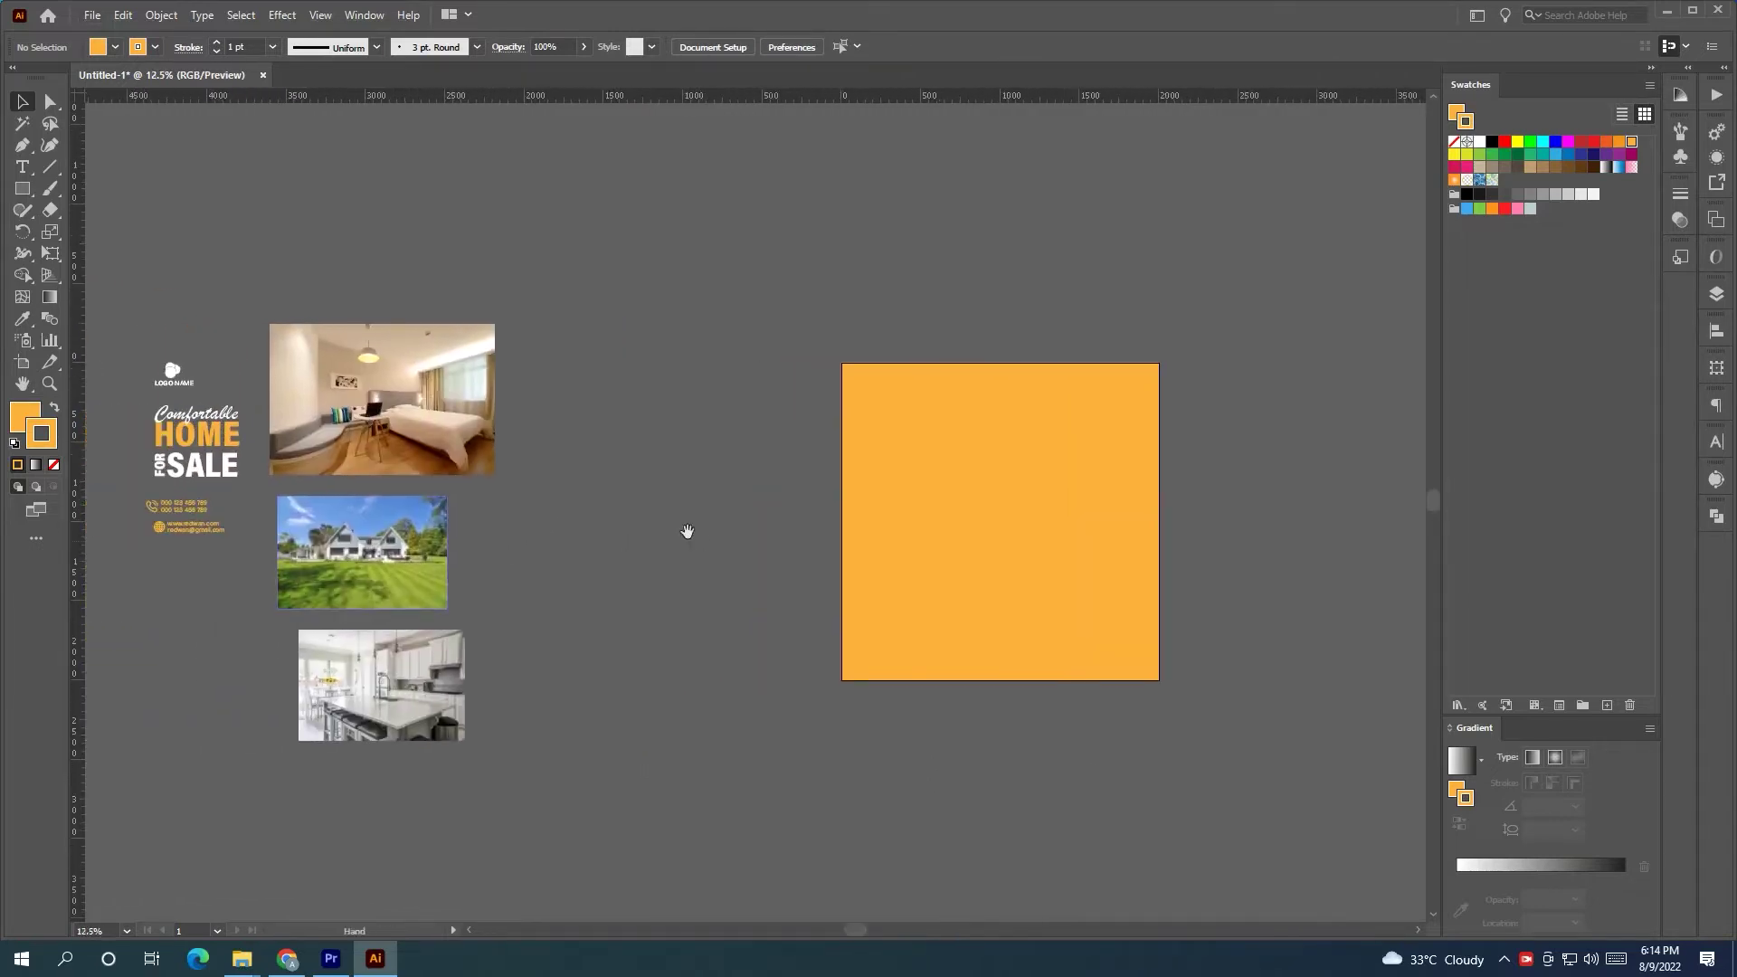
pyautogui.moveTo(377, 751); pyautogui.dragTo(181, 312)
pyautogui.moveTo(413, 702); pyautogui.dragTo(675, 696)
pyautogui.rightClick(675, 697)
pyautogui.moveTo(842, 615)
pyautogui.click(891, 604)
pyautogui.moveTo(771, 653); pyautogui.dragTo(562, 646)
pyautogui.scroll(1, 660, 626)
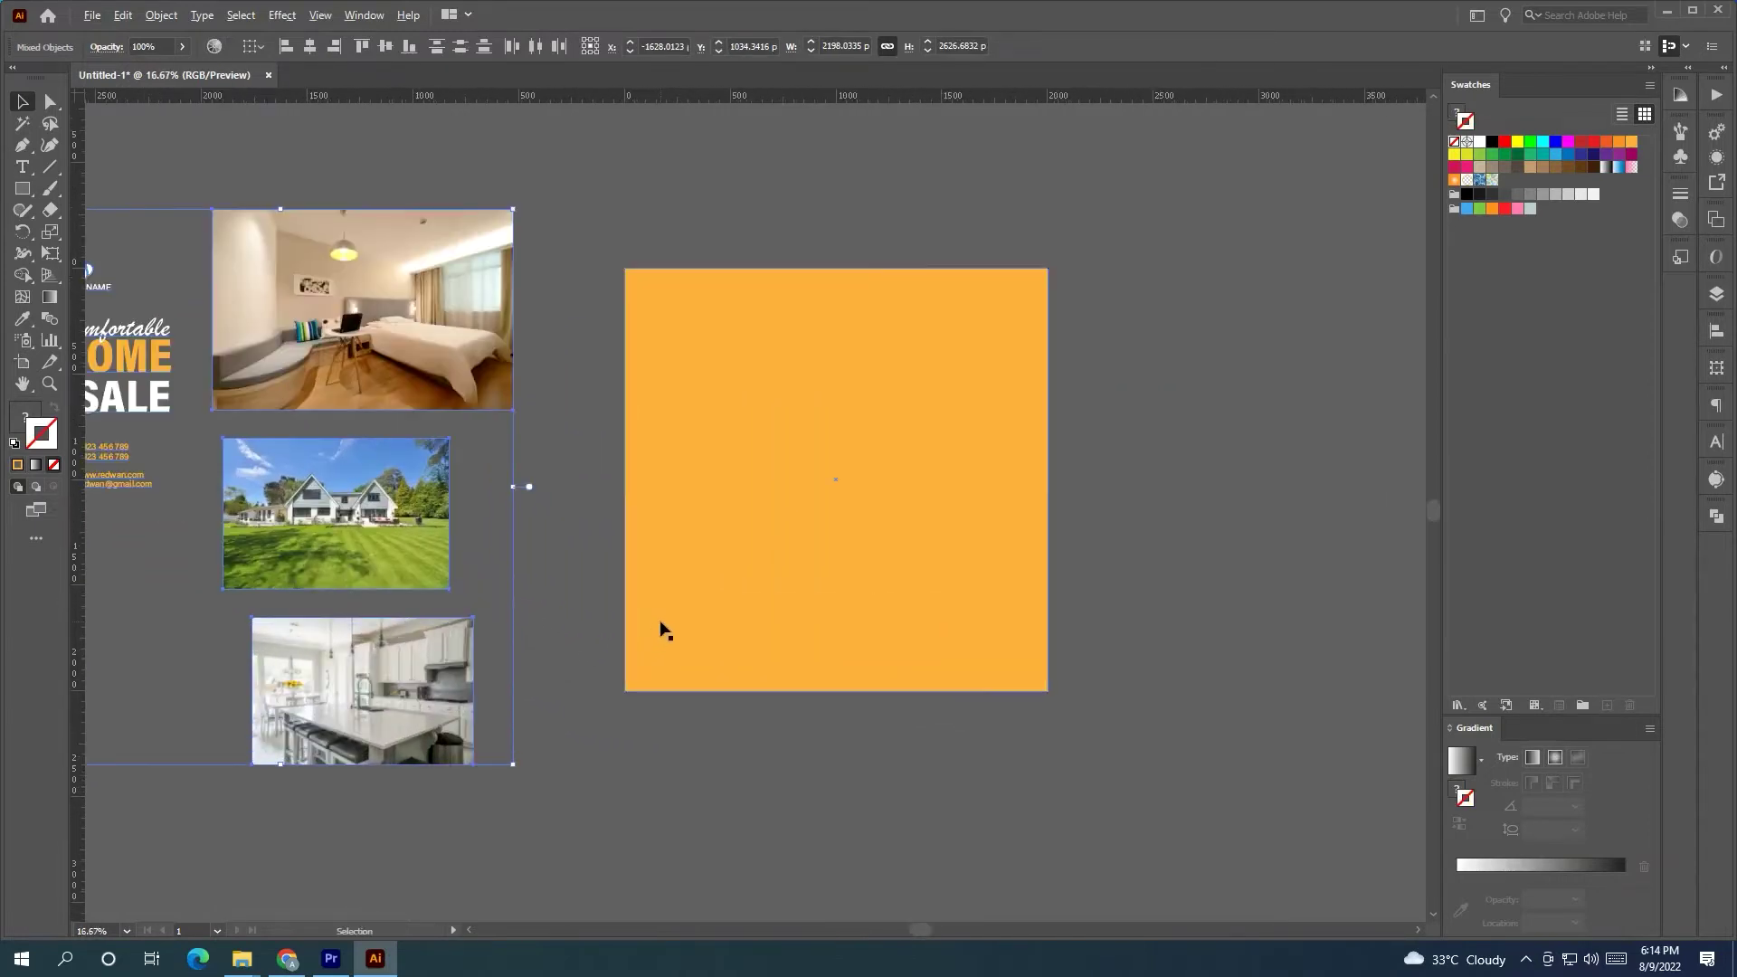
# Move the house photo to the empty area on the right side of the artboard.
pyautogui.click(593, 598)
pyautogui.moveTo(892, 548); pyautogui.dragTo(617, 579)
pyautogui.scroll(1, 621, 566)
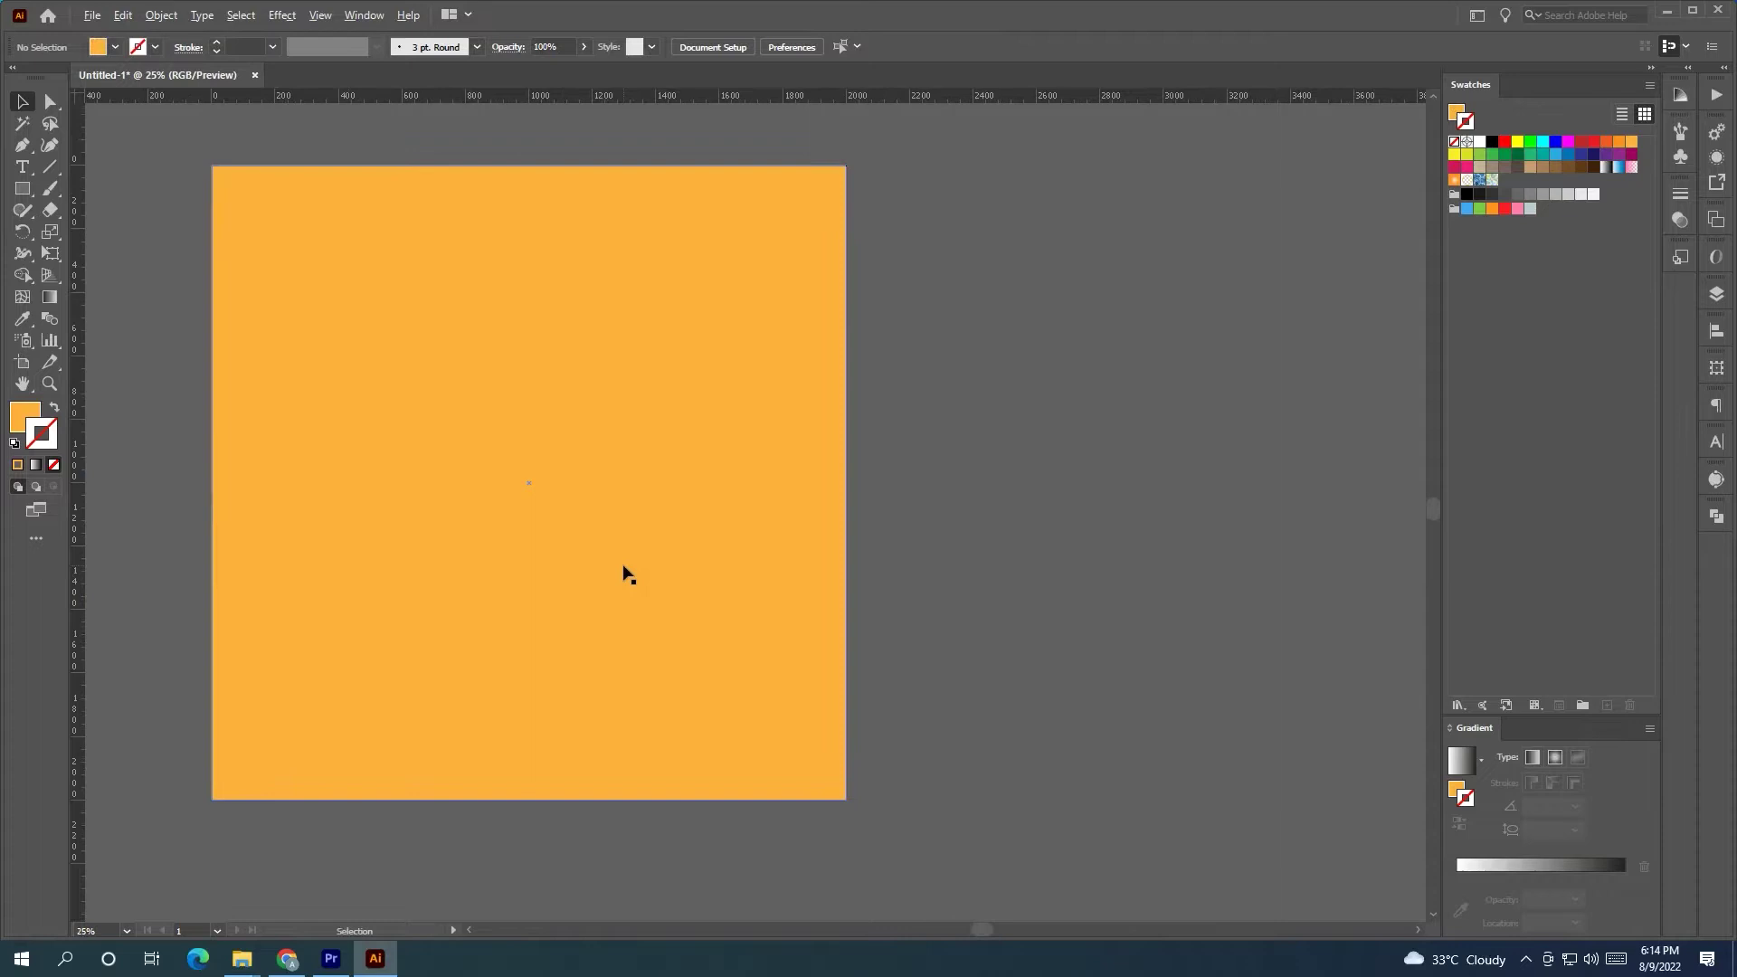
pyautogui.scroll(-1, 624, 566)
pyautogui.moveTo(138, 502); pyautogui.dragTo(952, 469)
# Draw a circle over the house photo and resize it to 713 px in diameter, matching the photo's height.
pyautogui.scroll(2, 952, 469)
pyautogui.moveTo(23, 188); pyautogui.dragTo(100, 232)
pyautogui.moveTo(766, 463); pyautogui.dragTo(966, 747)
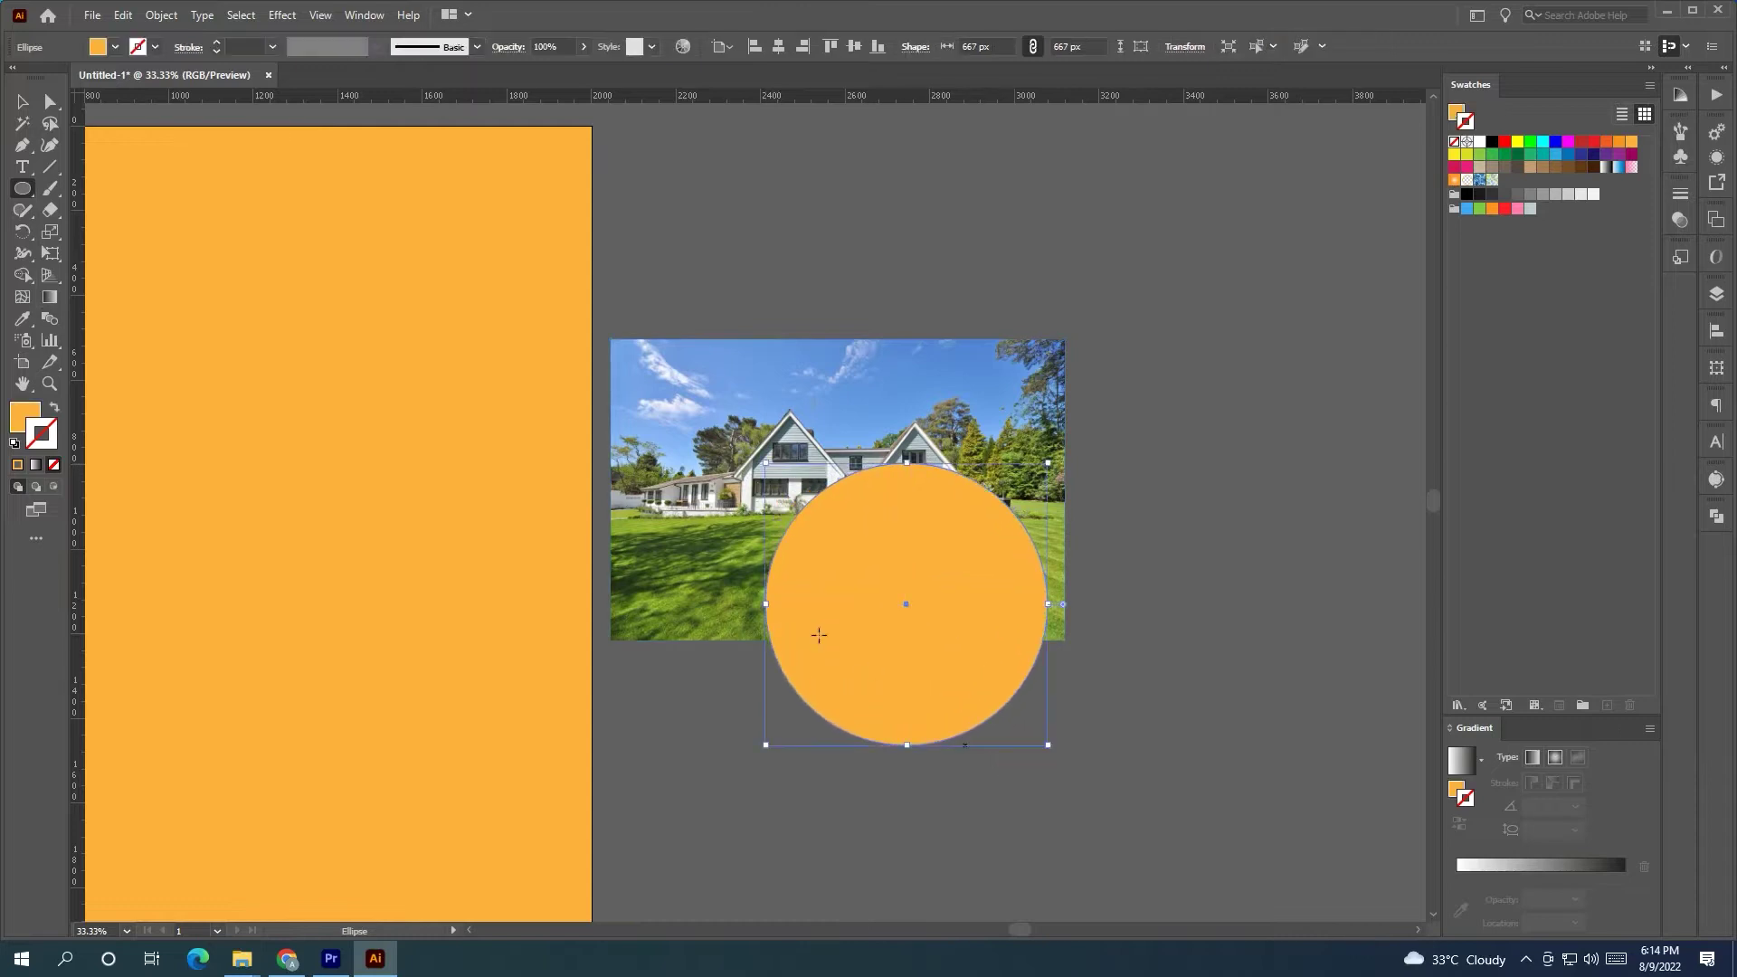
pyautogui.click(23, 102)
pyautogui.click(787, 271)
pyautogui.moveTo(934, 681); pyautogui.dragTo(849, 554)
pyautogui.moveTo(965, 626); pyautogui.dragTo(981, 644)
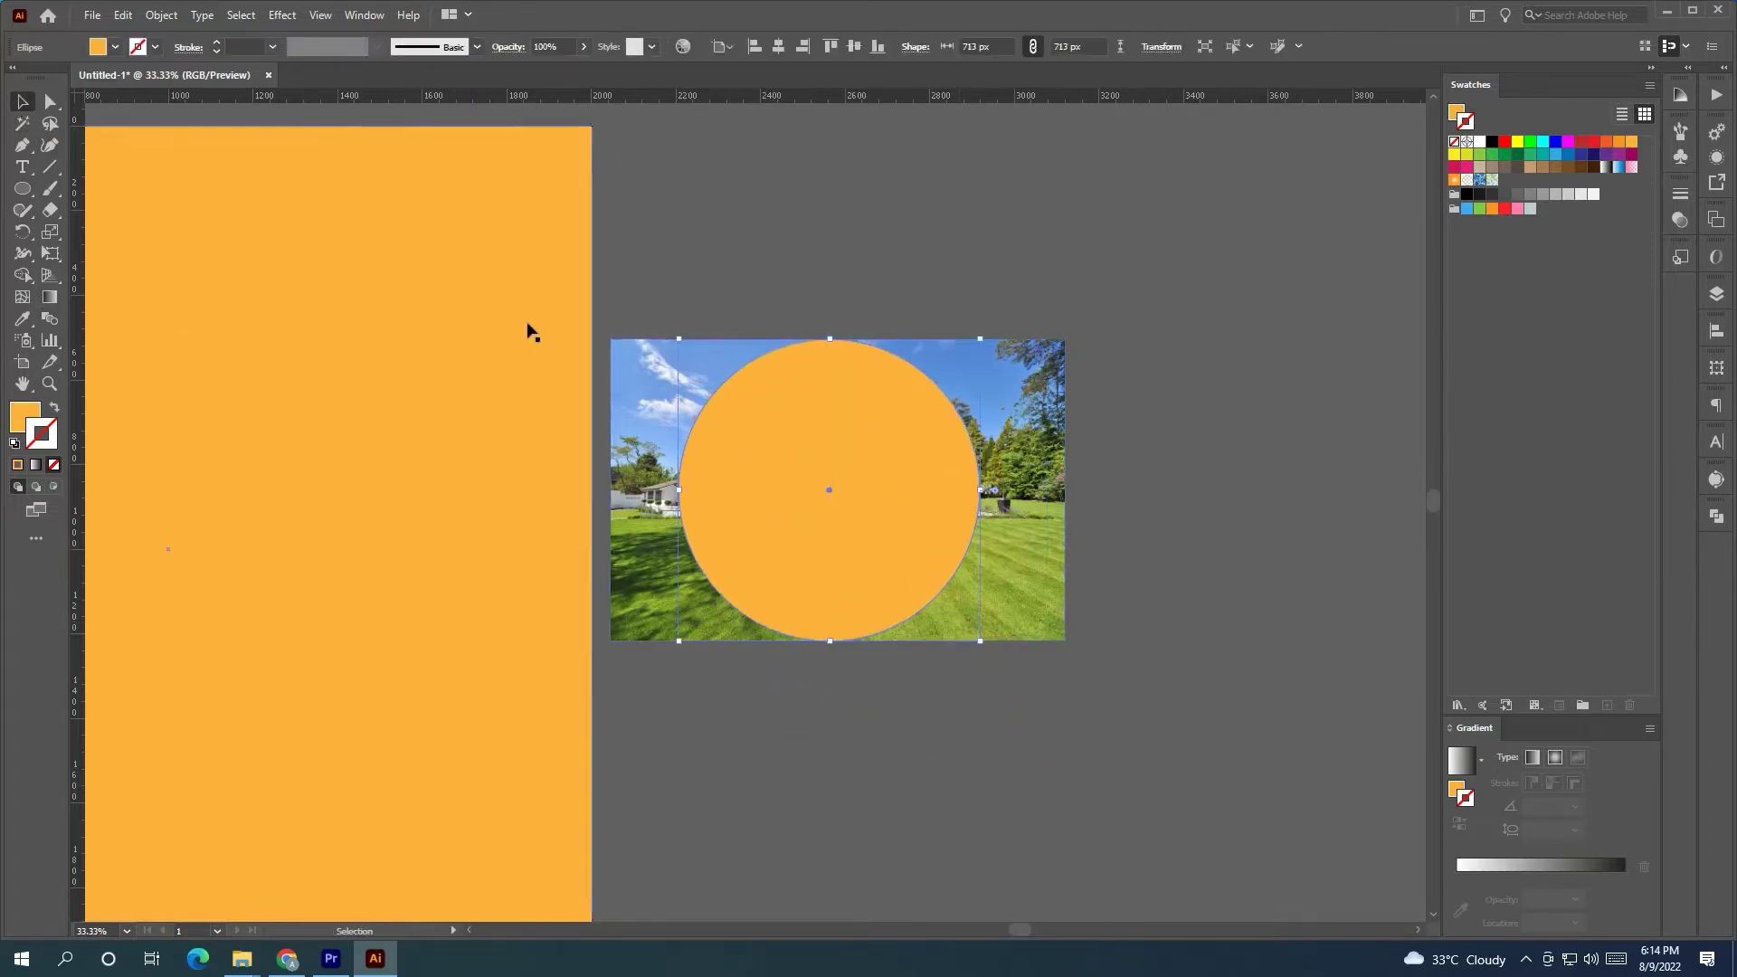
# Lower the circle's opacity, centre it on the house, and clip the house photo to the circle.
pyautogui.scroll(-16, 562, 47)
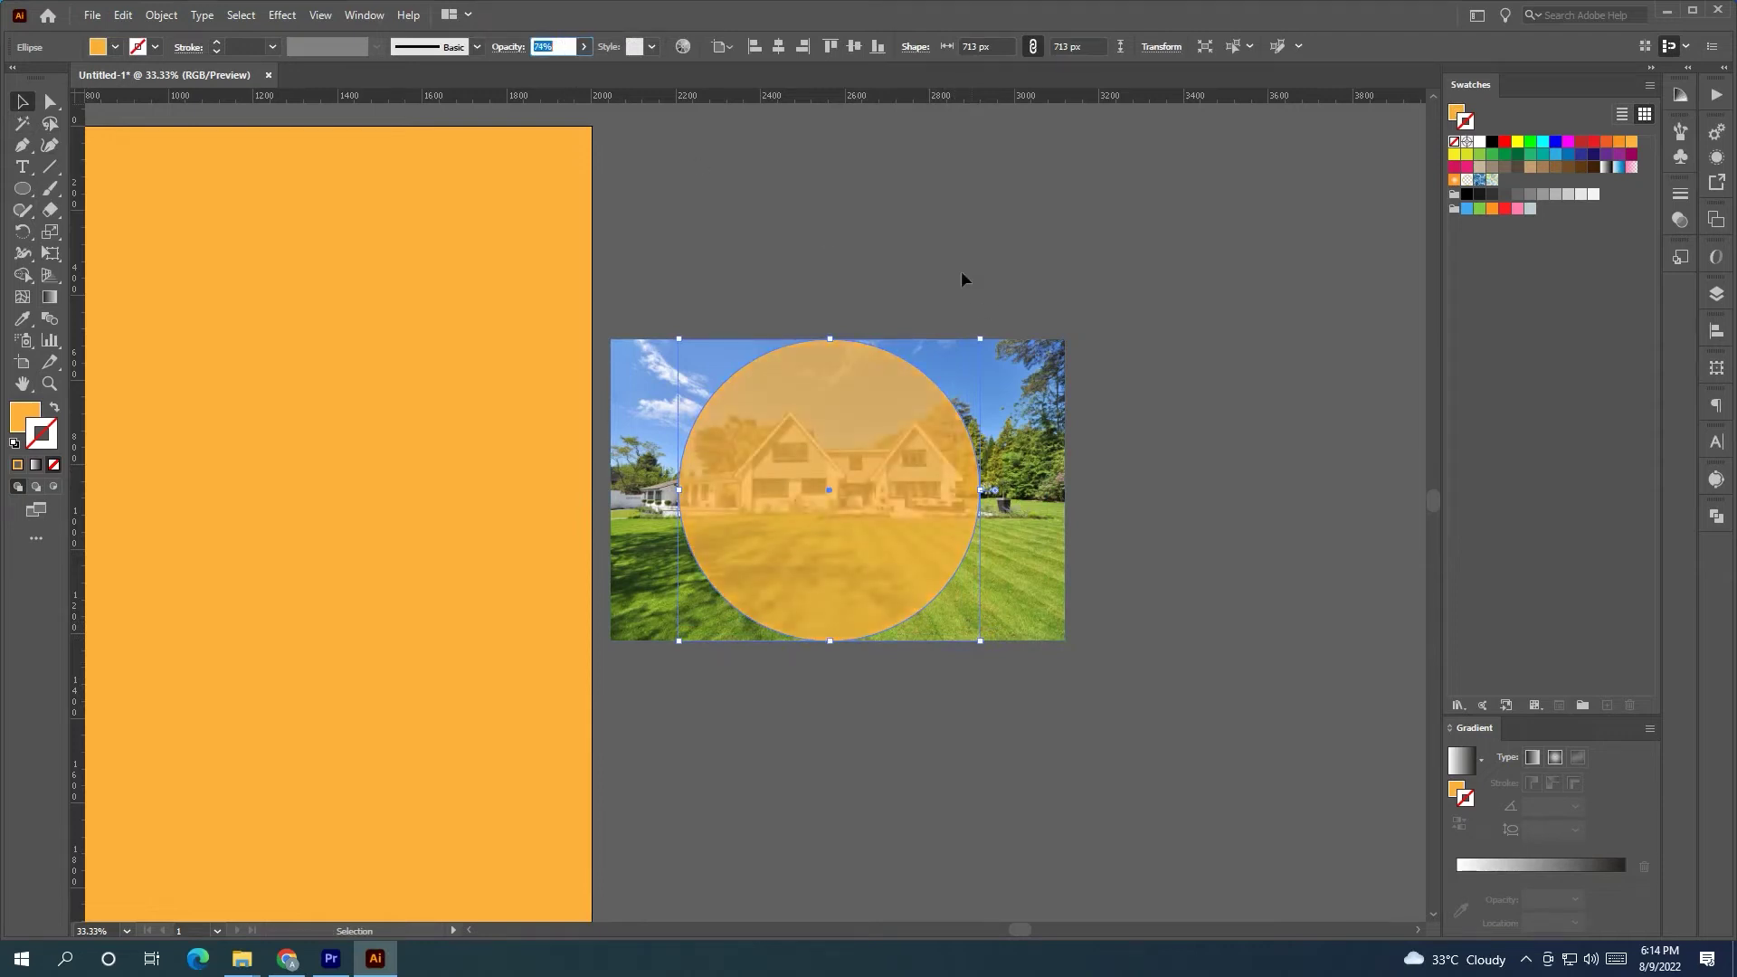
pyautogui.click(981, 299)
pyautogui.moveTo(909, 490); pyautogui.dragTo(925, 491)
pyautogui.moveTo(1121, 528); pyautogui.dragTo(945, 574)
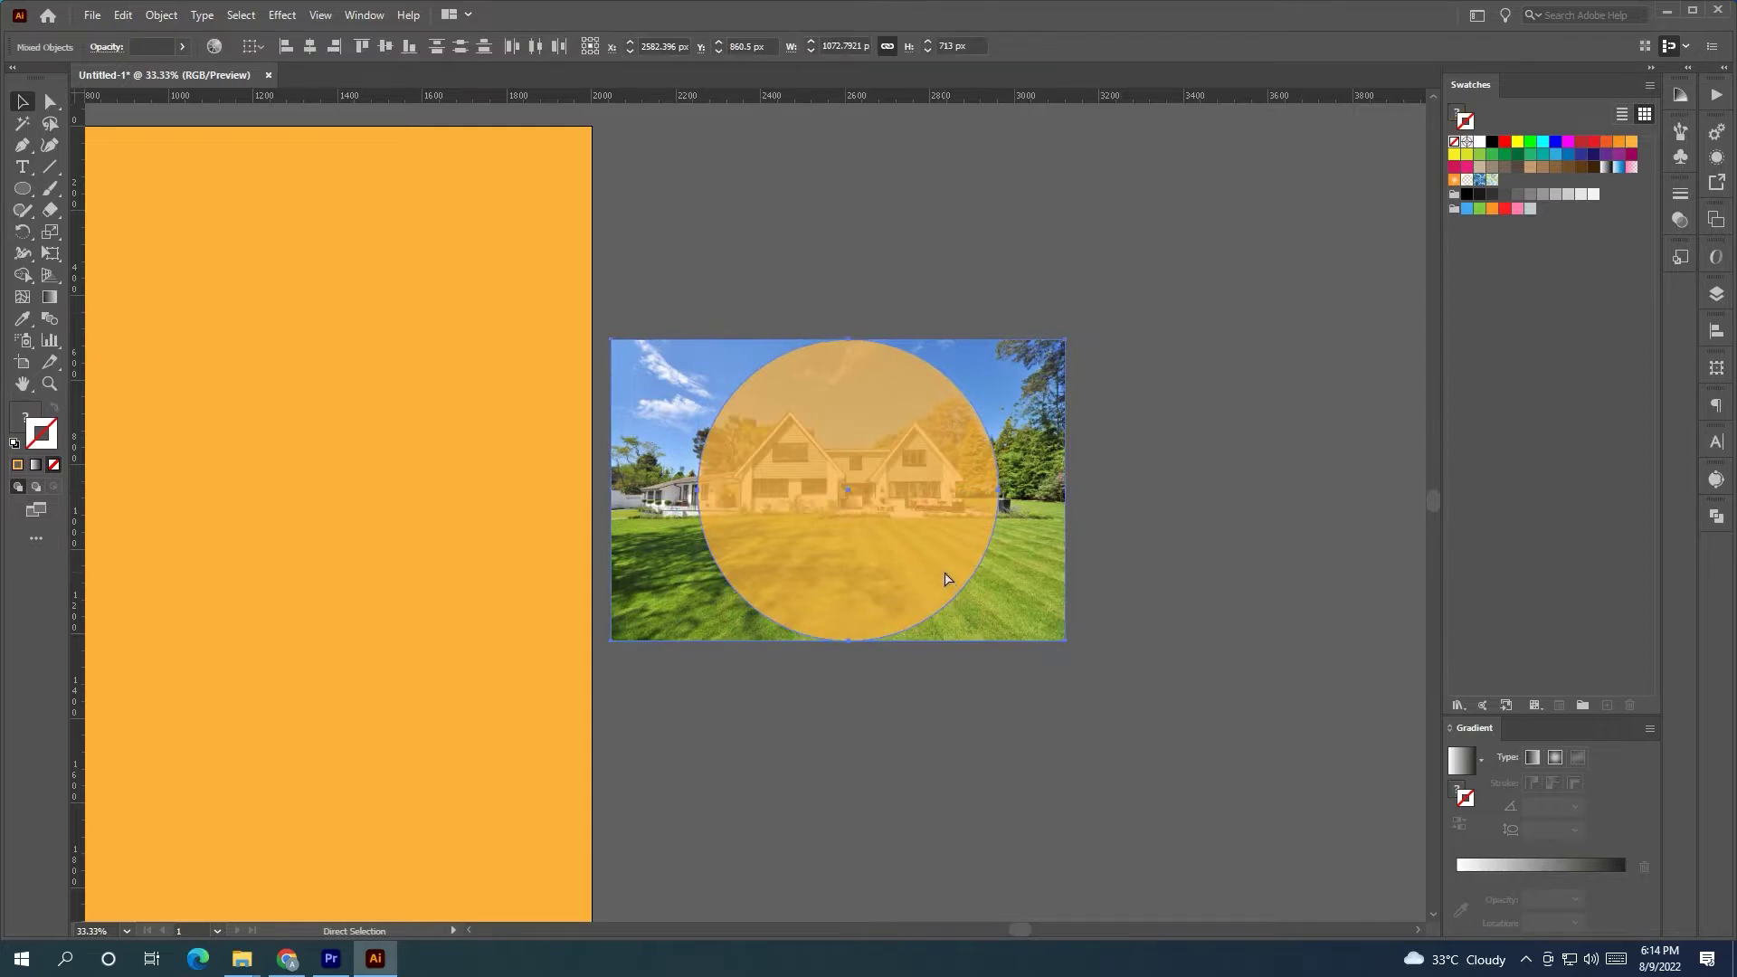
pyautogui.hotkey('ctrl', '7')
# Move the circular house photo onto the artboard's upper right area and enlarge it to about 793 px.
pyautogui.scroll(-1, 892, 568)
pyautogui.moveTo(872, 561); pyautogui.dragTo(488, 533)
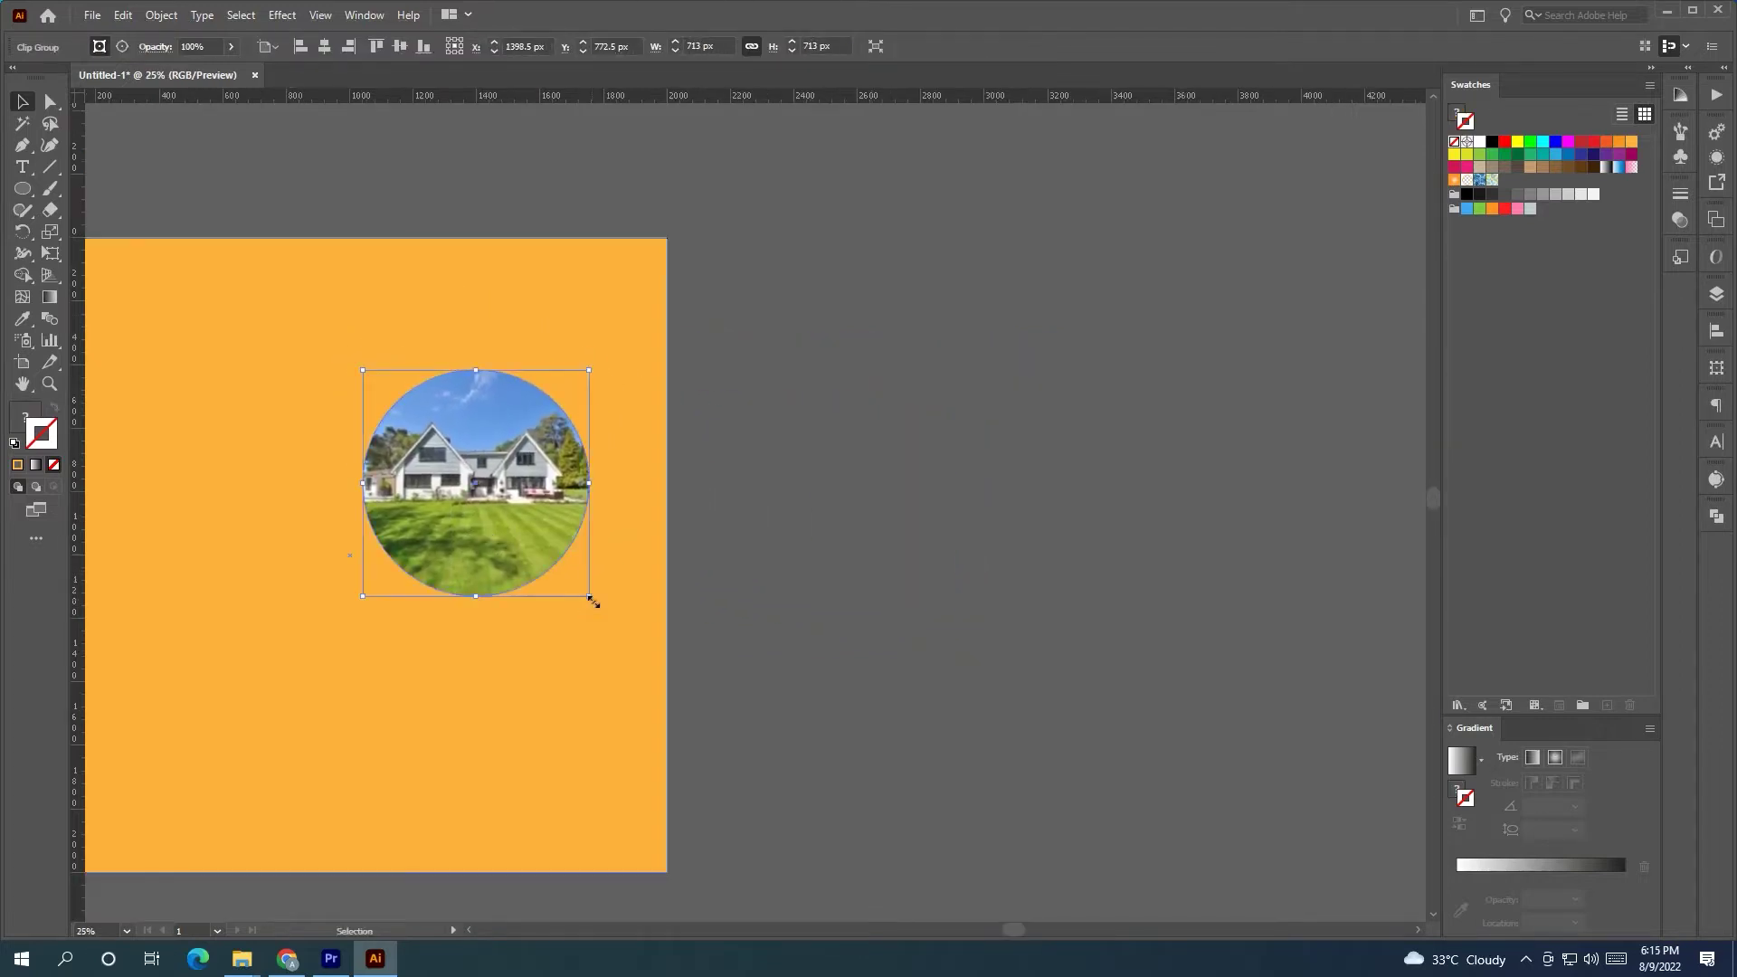
pyautogui.moveTo(592, 598); pyautogui.dragTo(532, 520)
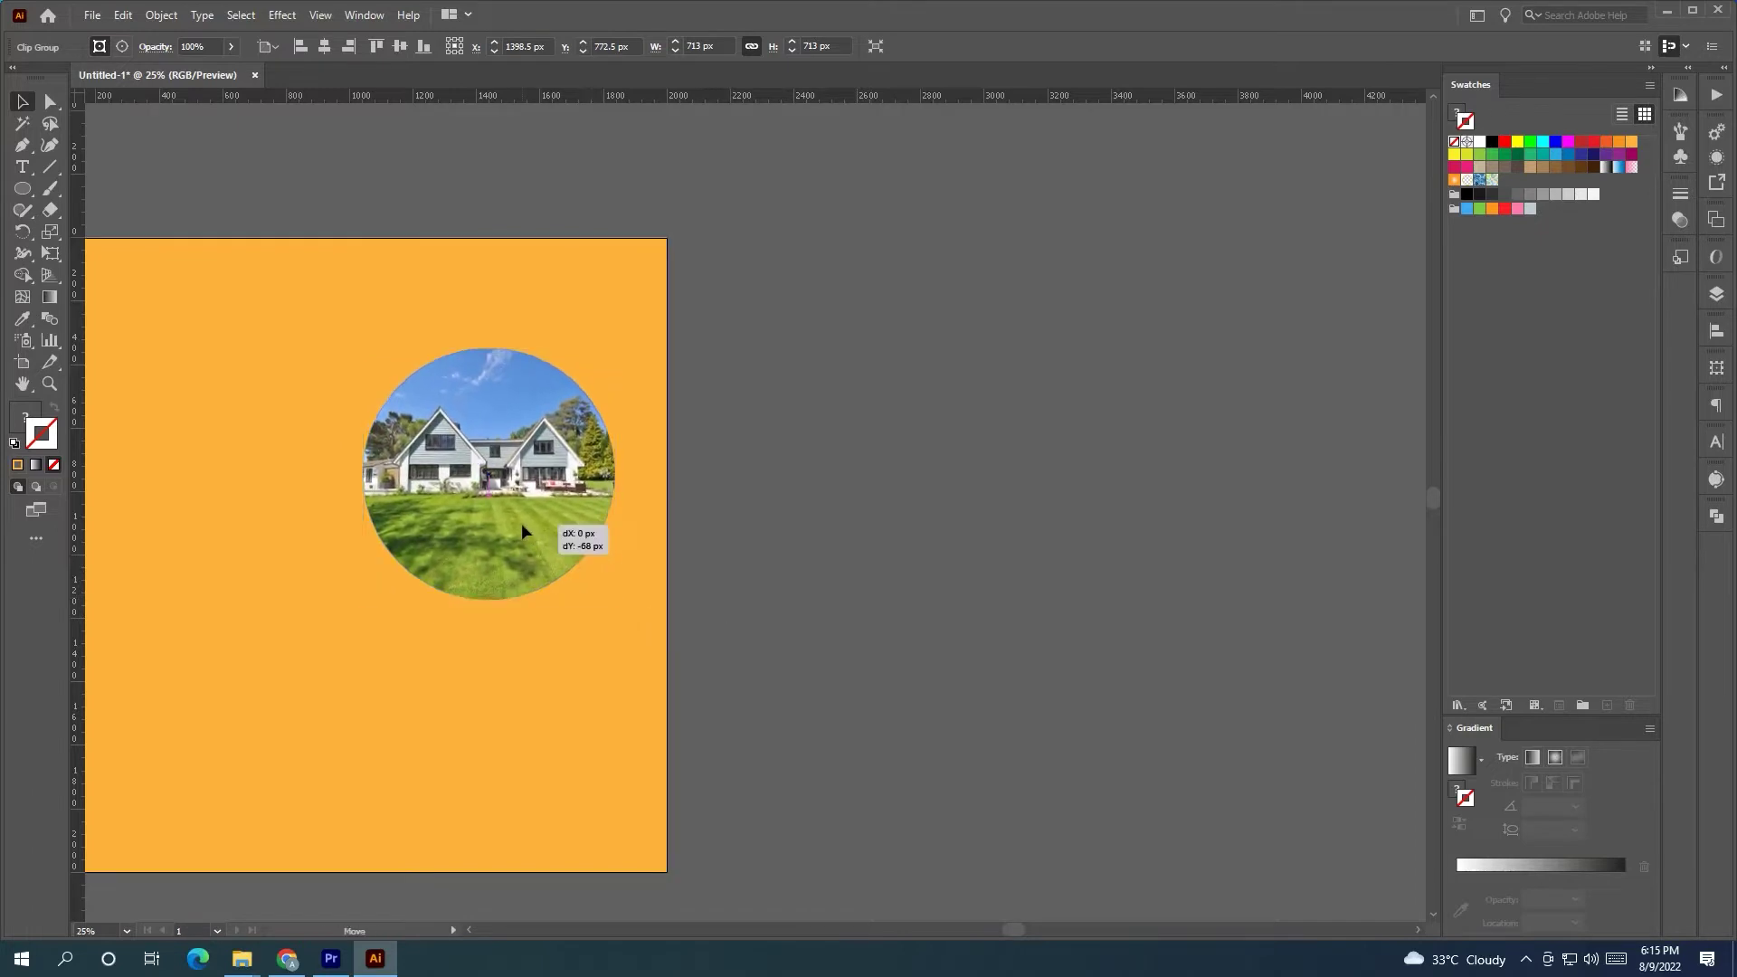
pyautogui.click(751, 511)
pyautogui.moveTo(531, 579); pyautogui.dragTo(663, 496)
pyautogui.moveTo(341, 566); pyautogui.dragTo(651, 531)
pyautogui.scroll(-1, 342, 572)
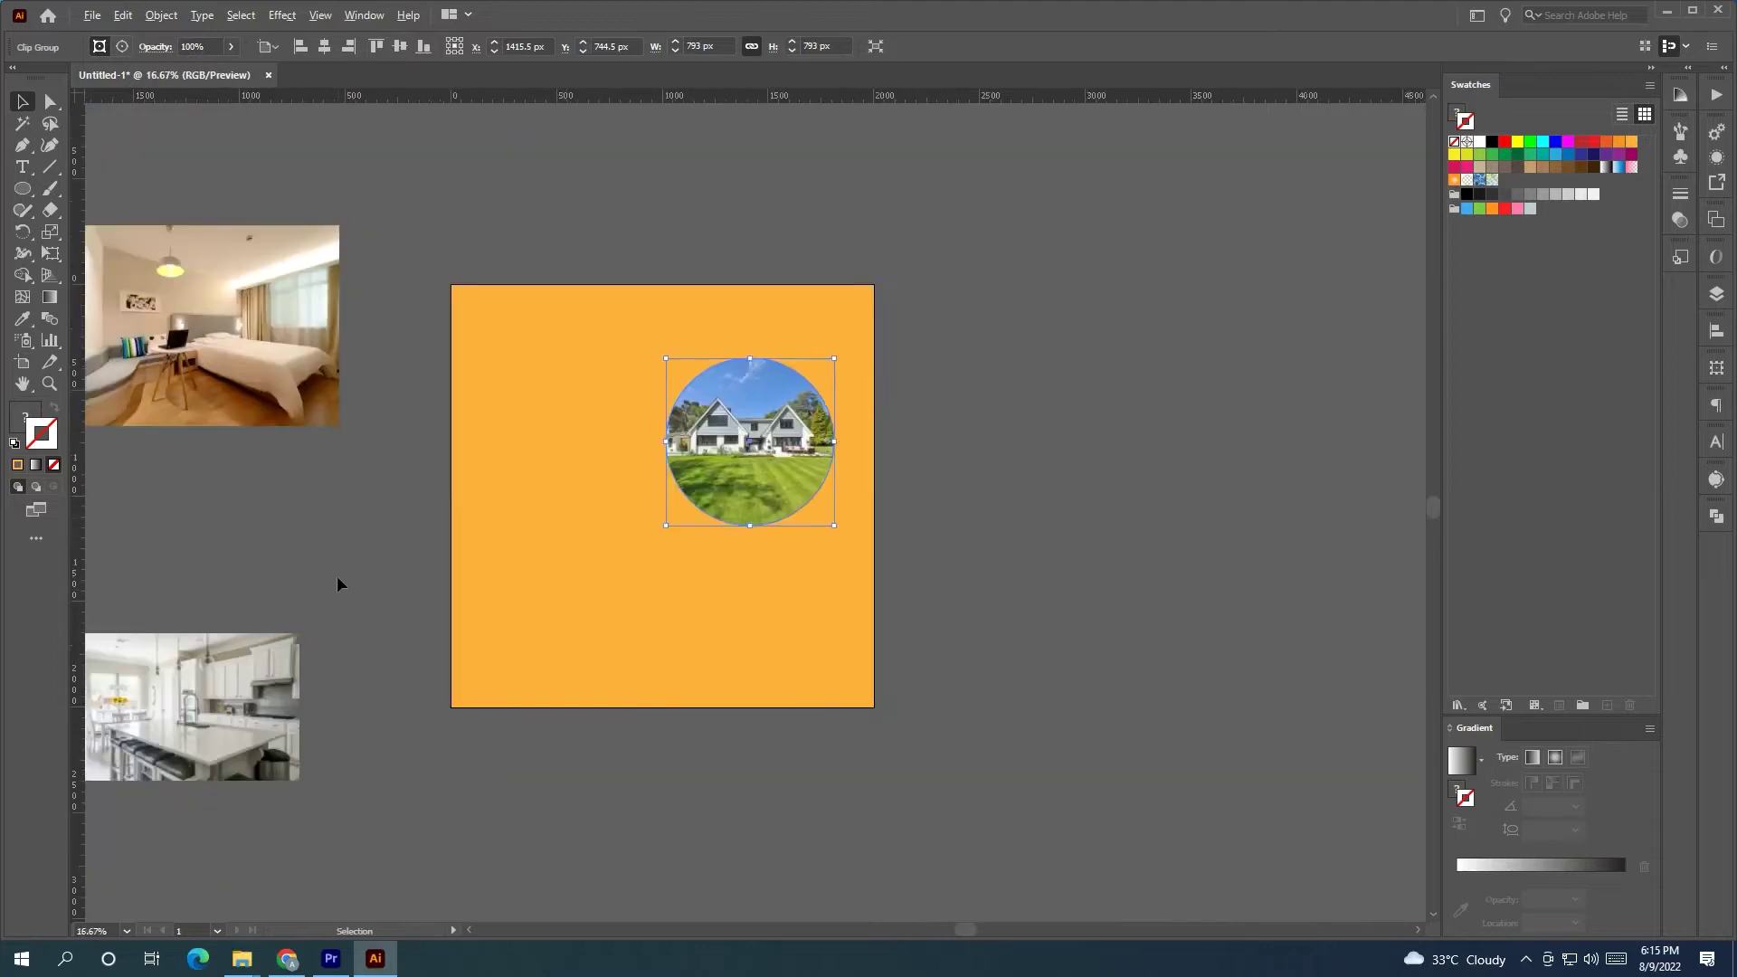
# Stack the bedroom photo above the kitchen photo beside the artboard and enlarge the kitchen photo to the same width.
pyautogui.moveTo(336, 575); pyautogui.dragTo(498, 573)
pyautogui.moveTo(357, 377); pyautogui.dragTo(425, 517)
pyautogui.moveTo(335, 657); pyautogui.dragTo(366, 591)
pyautogui.moveTo(493, 710); pyautogui.dragTo(579, 767)
# Draw an orange circle without a stroke over the bedroom and kitchen photos.
pyautogui.click(171, 396)
pyautogui.moveTo(349, 408); pyautogui.dragTo(616, 675)
pyautogui.moveTo(617, 409); pyautogui.dragTo(582, 465)
pyautogui.hotkey('ctrl', 'shift', 'a')
pyautogui.press('v')
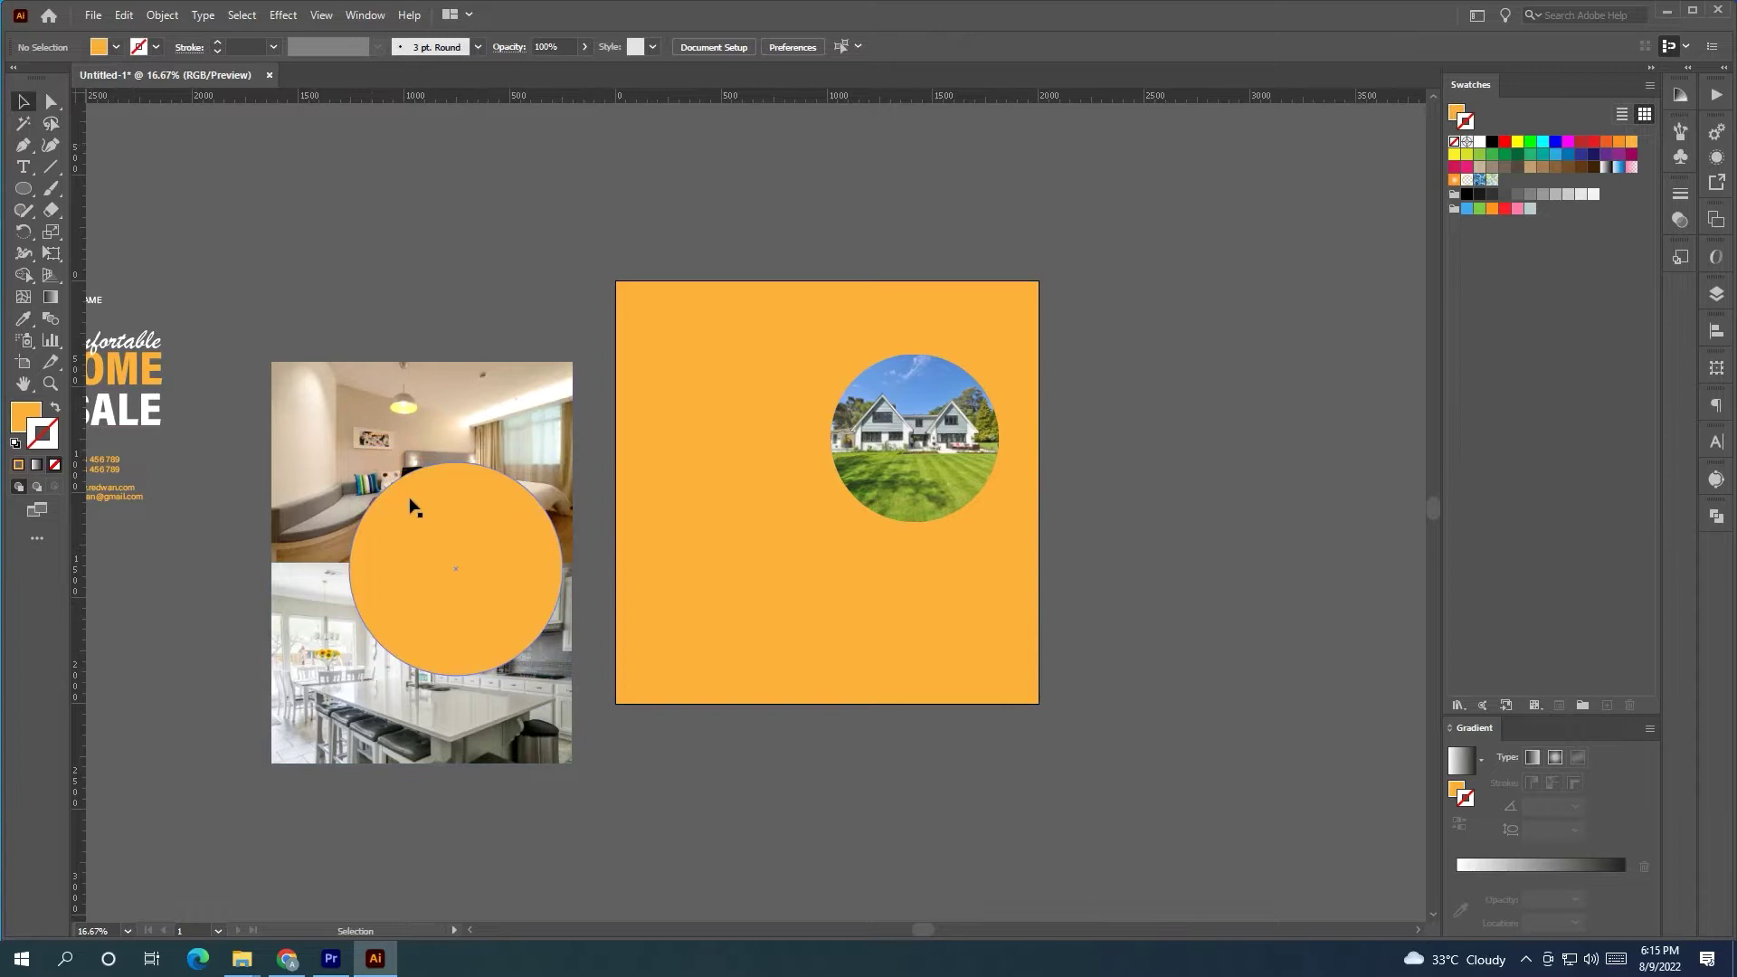
# Separate the bedroom photo from the kitchen photo and fit the circle over the bedroom photo at 954 px in diameter.
pyautogui.moveTo(491, 534); pyautogui.dragTo(443, 237)
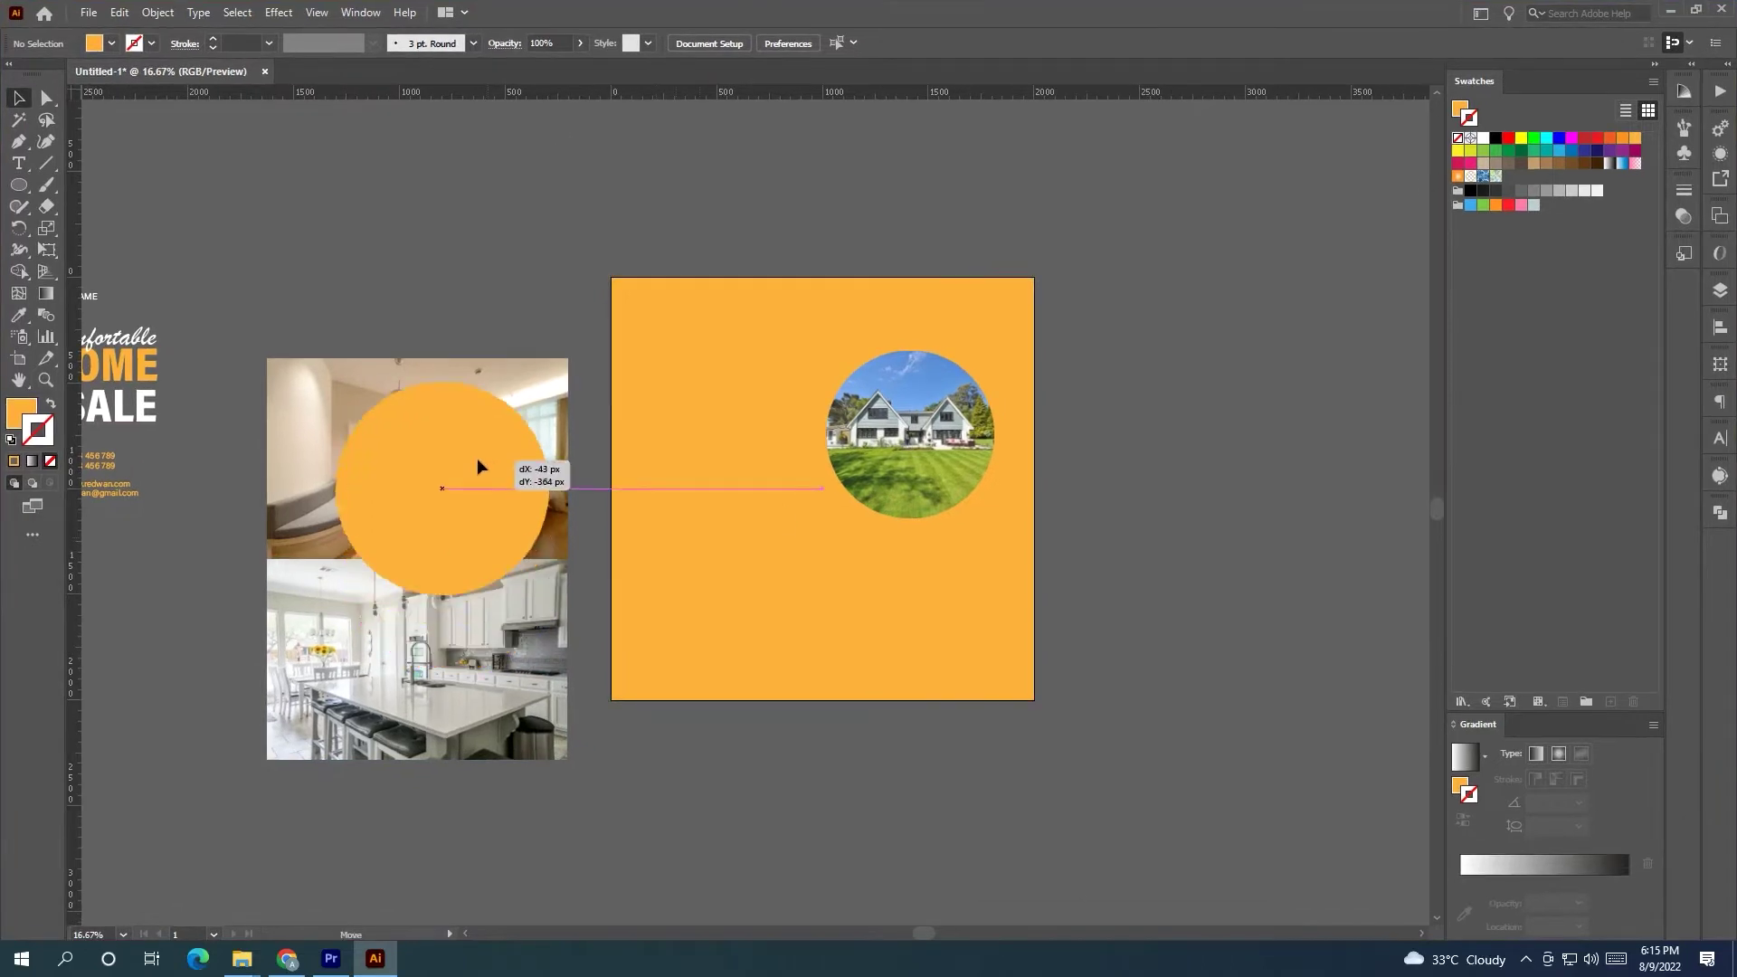
pyautogui.moveTo(438, 459); pyautogui.dragTo(444, 386)
pyautogui.moveTo(444, 310); pyautogui.dragTo(460, 421)
pyautogui.moveTo(530, 279); pyautogui.dragTo(519, 290)
pyautogui.moveTo(465, 372); pyautogui.dragTo(474, 366)
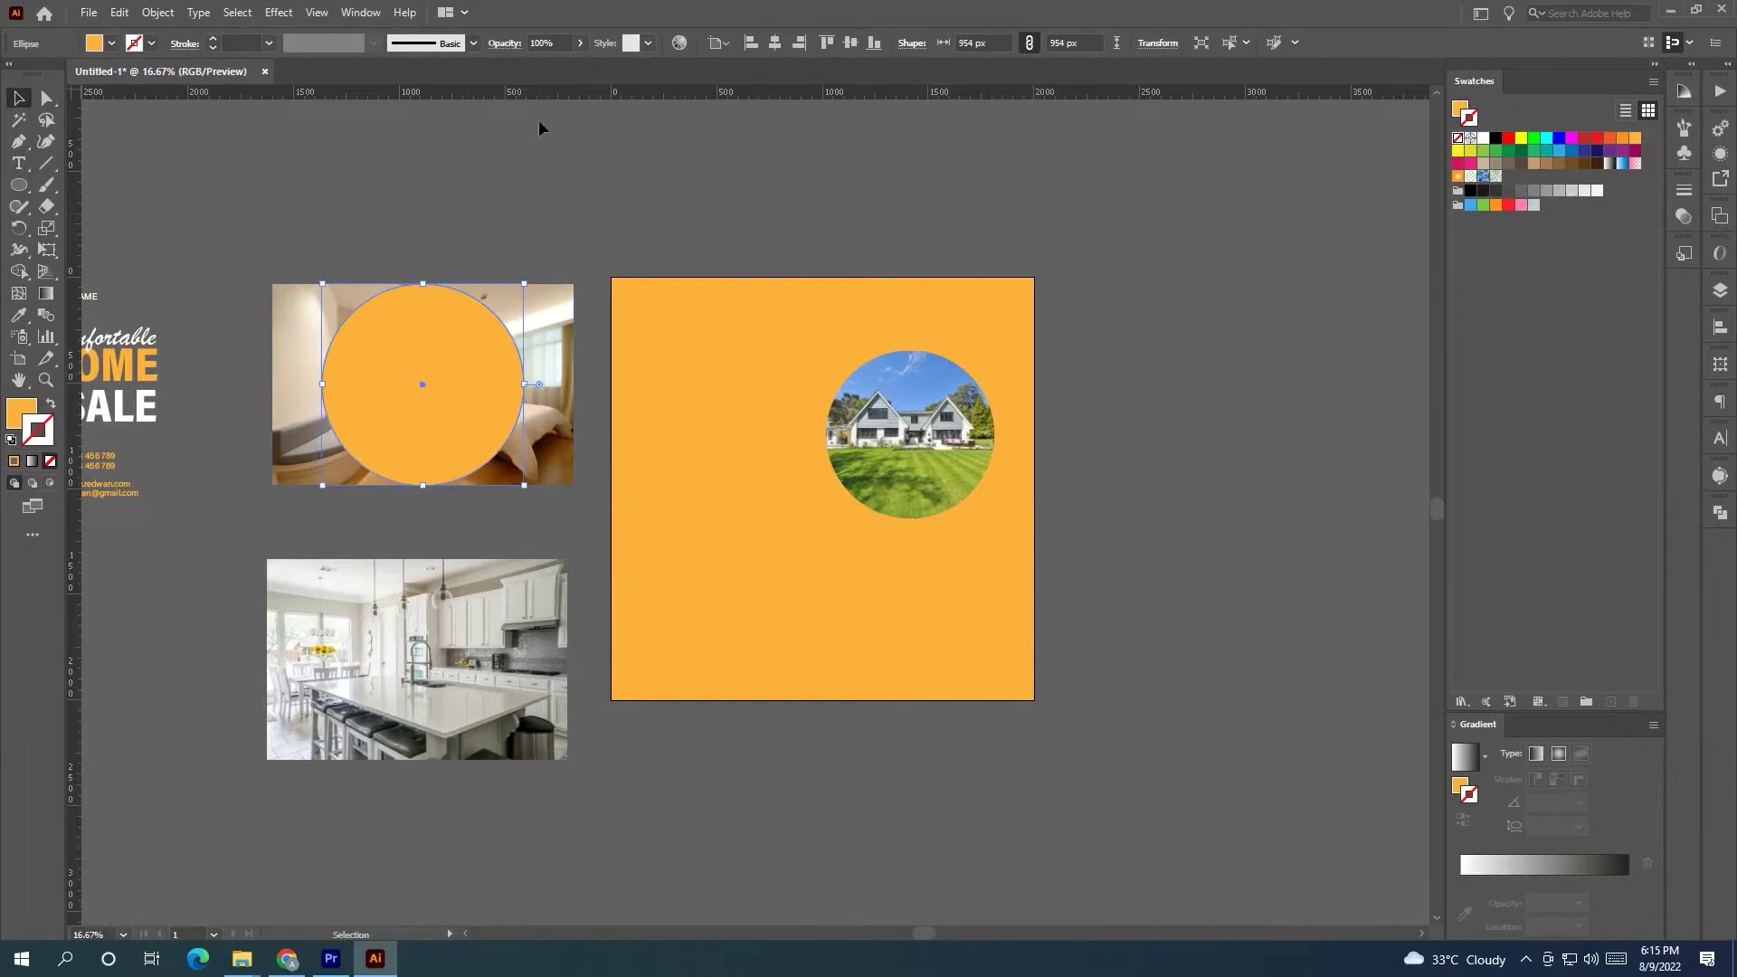
# Lower the circle's opacity, position it over the bed area, and clip the bedroom photo to it.
pyautogui.scroll(-14, 558, 44)
pyautogui.scroll(2, 458, 263)
pyautogui.moveTo(450, 470); pyautogui.dragTo(659, 428)
pyautogui.scroll(-1, 603, 388)
pyautogui.click(563, 220)
pyautogui.moveTo(564, 220); pyautogui.dragTo(537, 383)
pyautogui.hotkey('ctrl', '7')
# Release the clipping mask on a copy of the bedroom circle placed over the kitchen photo and delete the extra bedroom photo.
pyautogui.scroll(-1, 646, 588)
pyautogui.click(531, 558)
pyautogui.rightClick(531, 558)
pyautogui.click(619, 705)
pyautogui.click(602, 708)
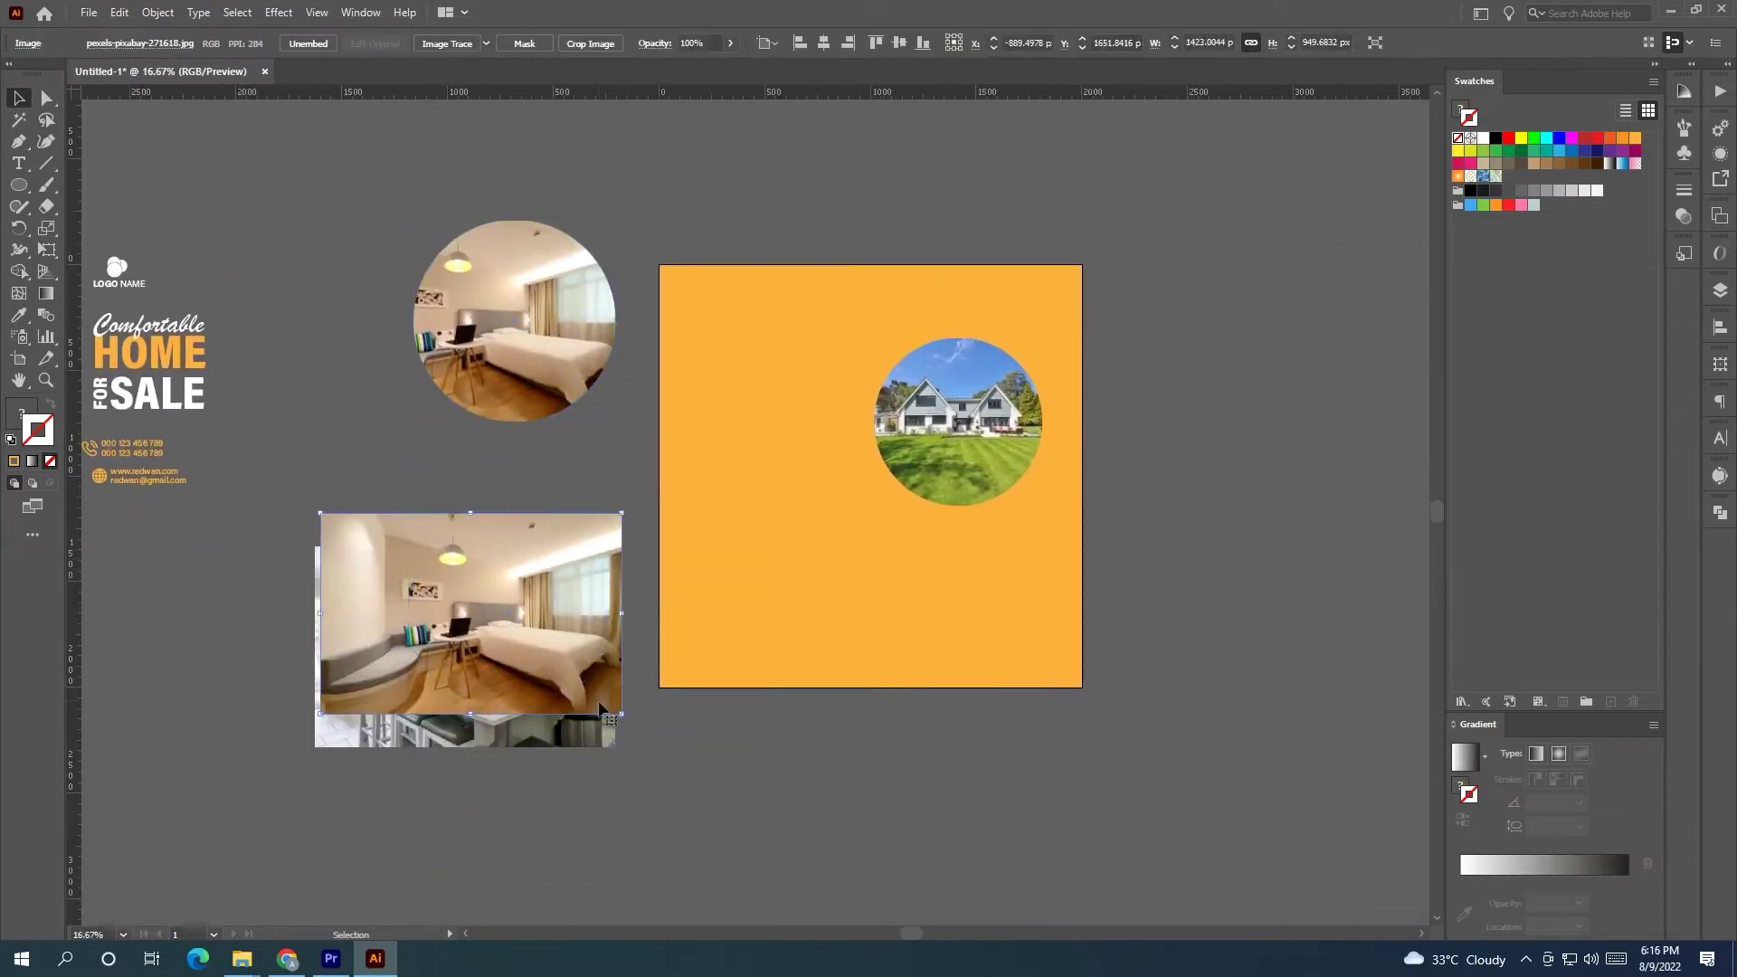
pyautogui.press('Delete')
# Give the empty circle path over the kitchen photo a cyan fill and no stroke.
pyautogui.click(532, 546)
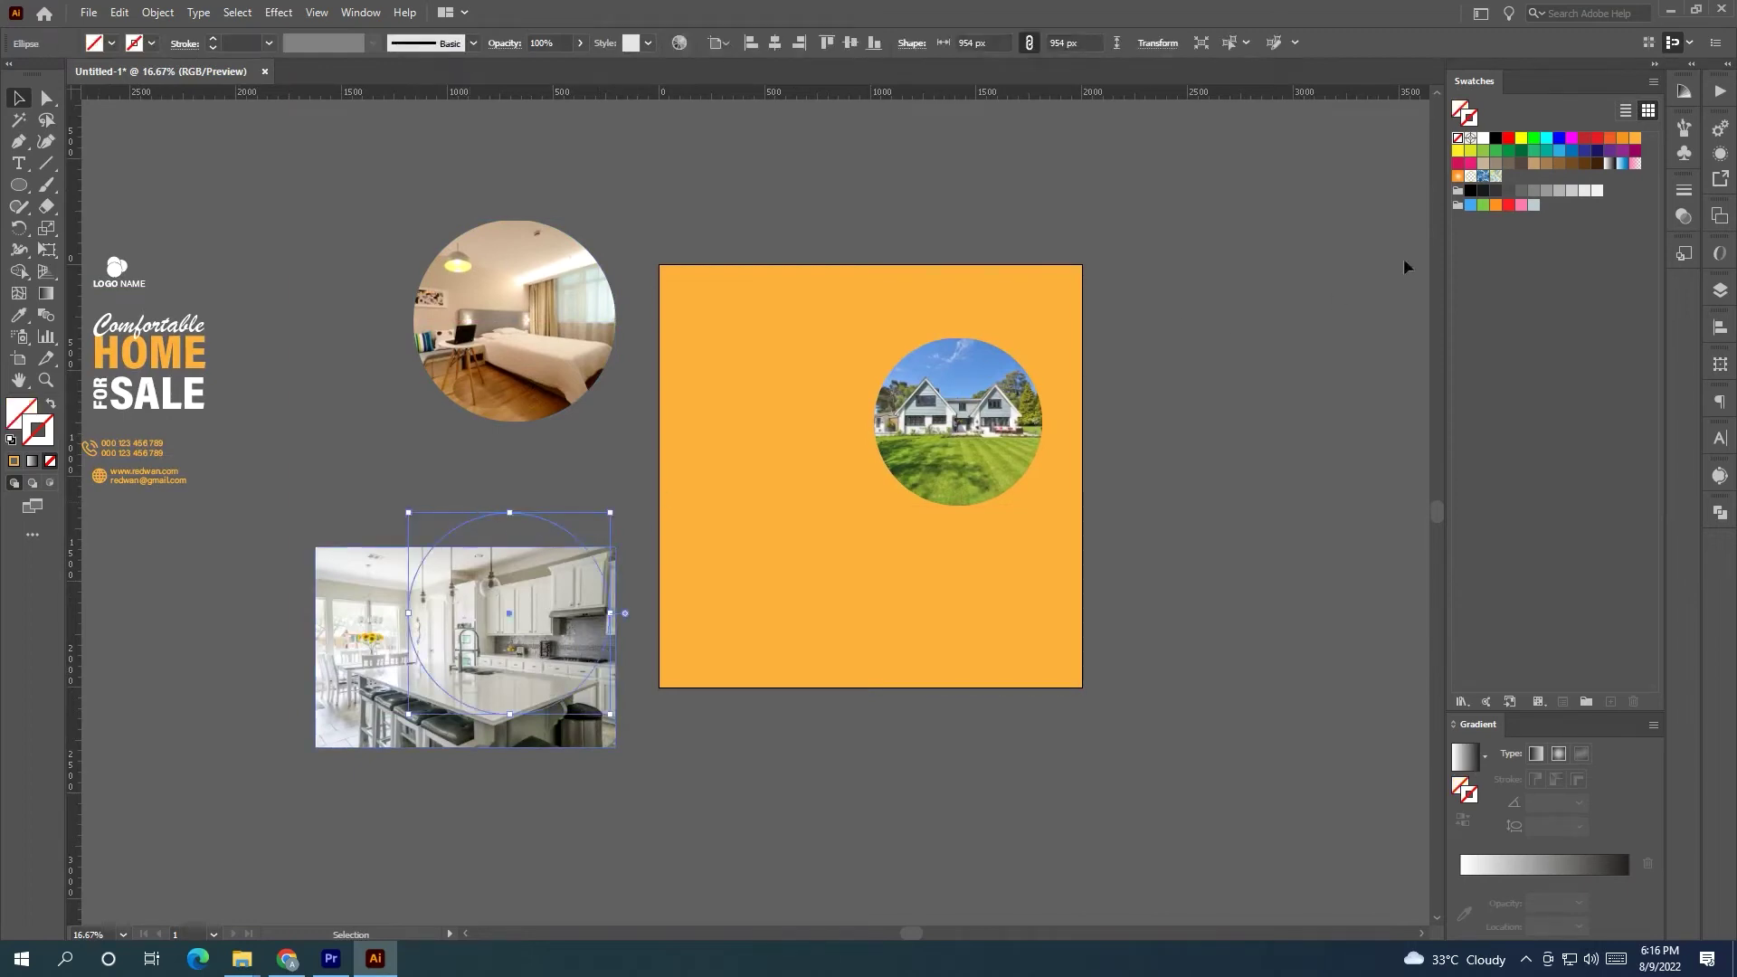
pyautogui.click(1544, 192)
pyautogui.click(952, 534)
pyautogui.click(535, 538)
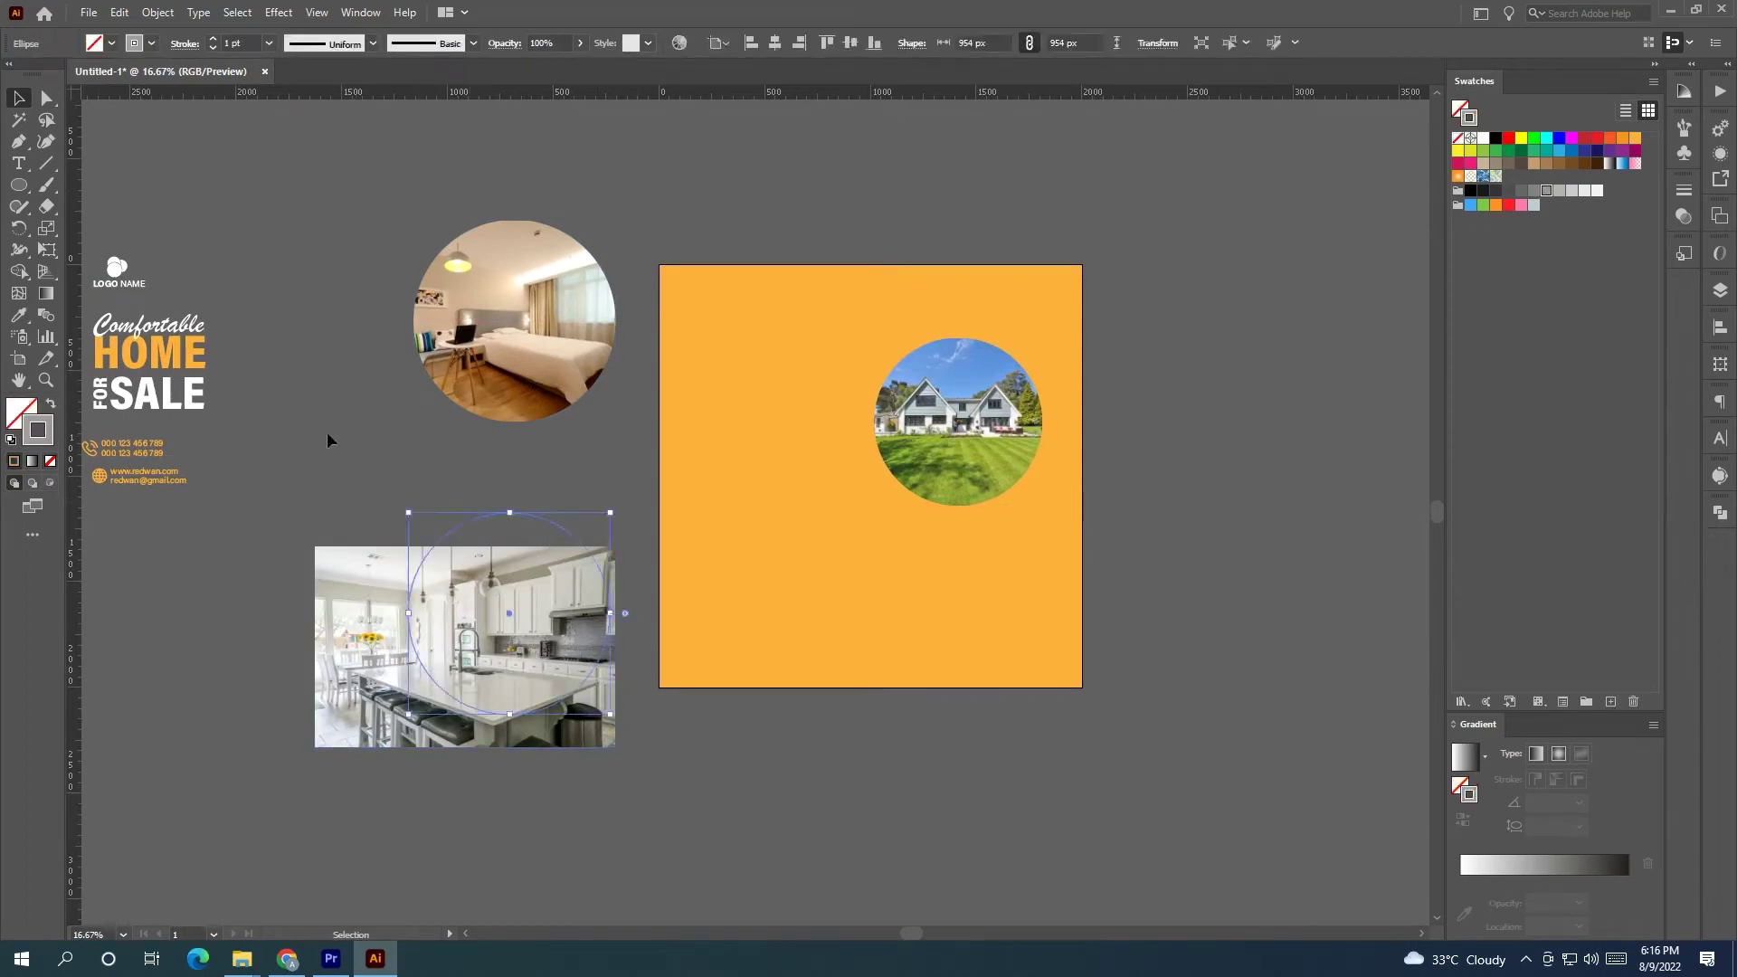
pyautogui.click(134, 44)
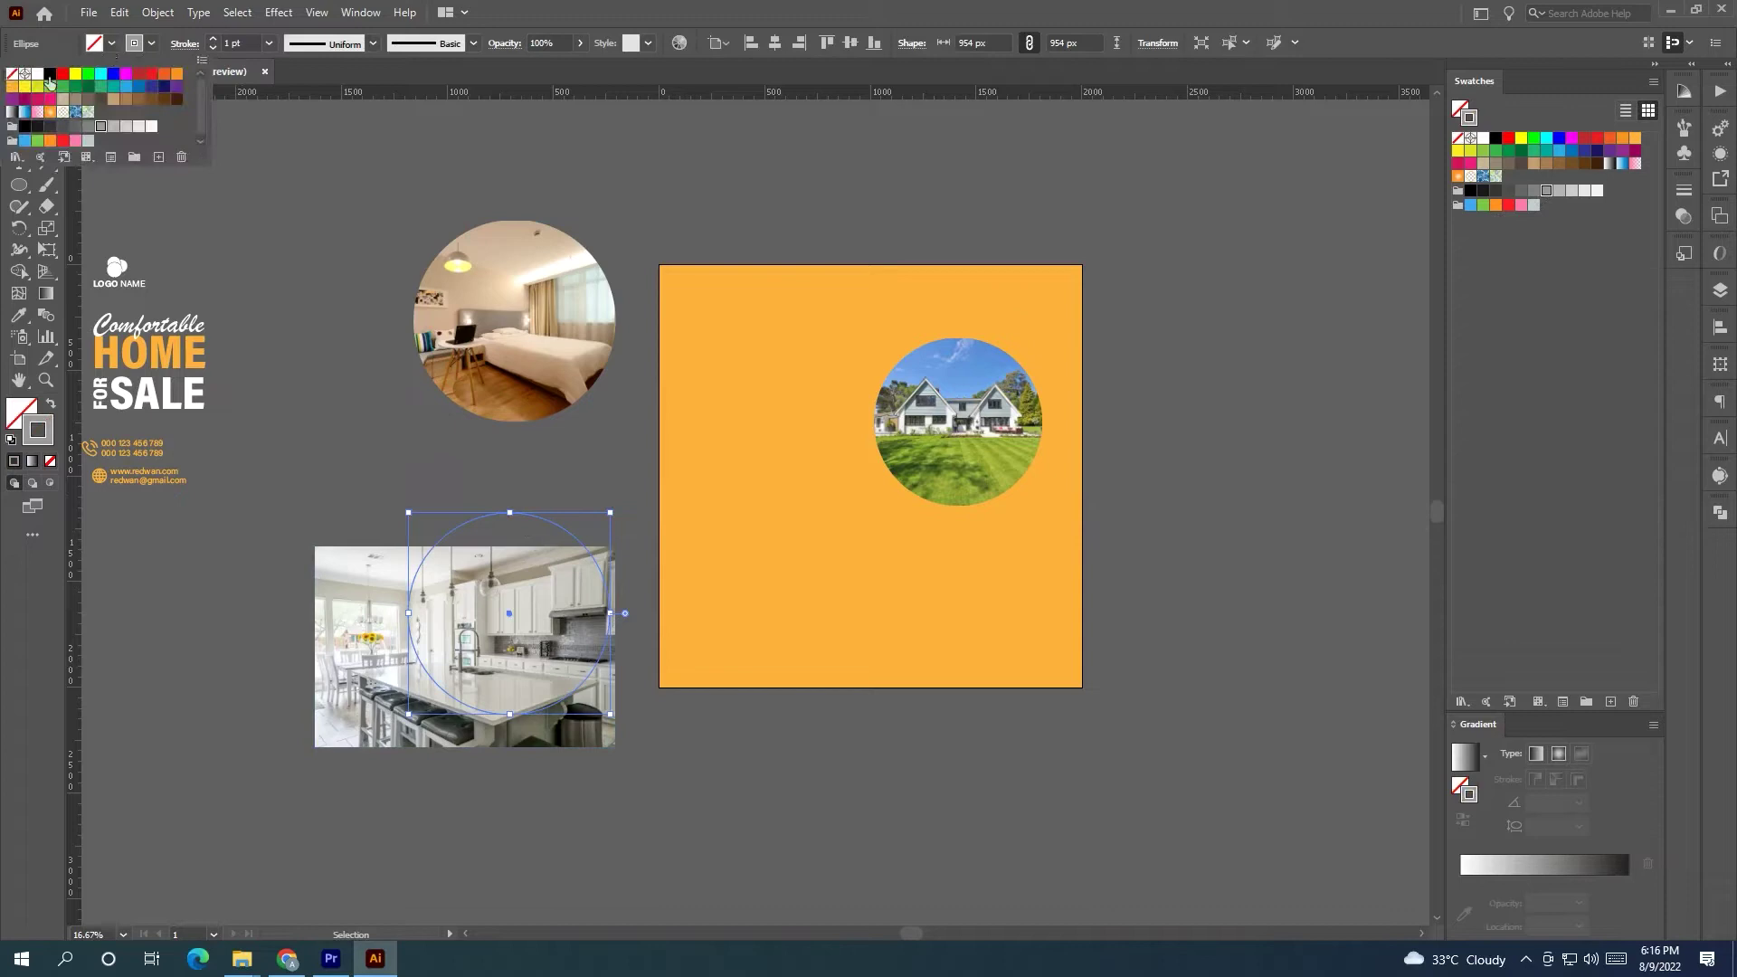
pyautogui.click(12, 74)
pyautogui.click(110, 45)
pyautogui.click(110, 44)
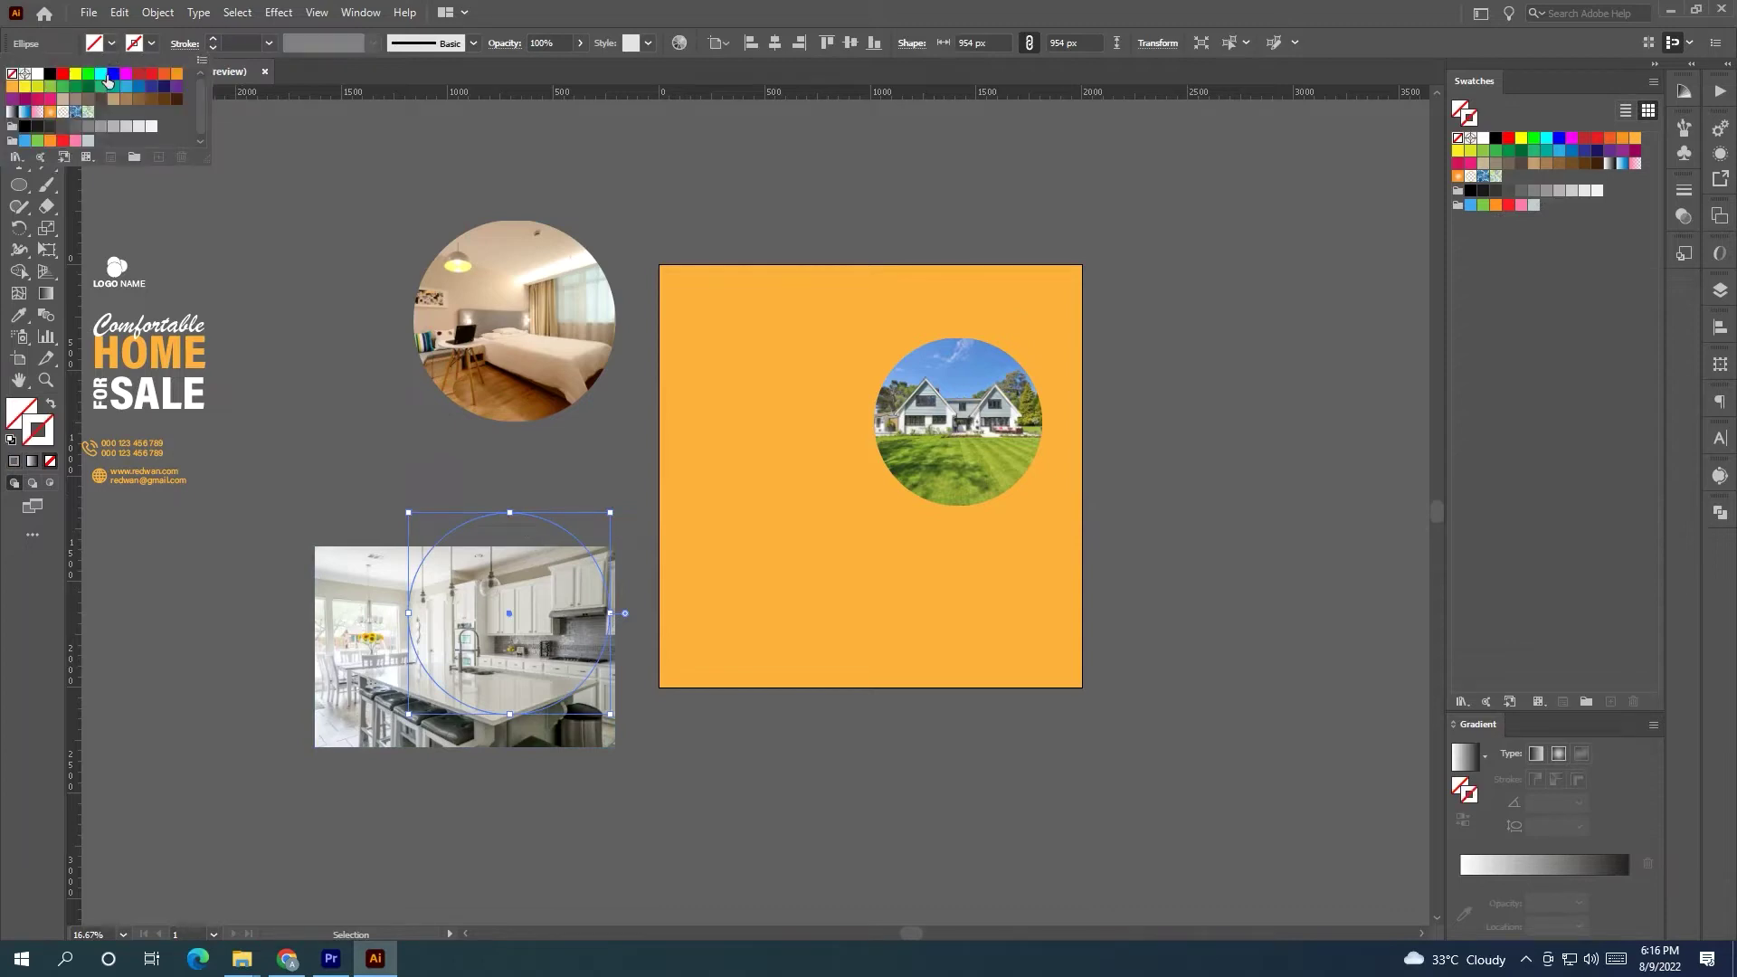
pyautogui.click(101, 74)
pyautogui.click(319, 402)
# Move the cyan circle down over the kitchen photo and reduce its opacity.
pyautogui.moveTo(513, 577); pyautogui.dragTo(463, 610)
pyautogui.write('87')
pyautogui.press('Return')
pyautogui.scroll(-5, 548, 44)
pyautogui.scroll(-2, 579, 427)
pyautogui.scroll(3, 482, 544)
# Fit the cyan circle to the kitchen photo's height over the cabinets and island, and clip the photo to it.
pyautogui.moveTo(477, 577); pyautogui.dragTo(621, 573)
pyautogui.moveTo(871, 222); pyautogui.dragTo(868, 226)
pyautogui.moveTo(787, 339); pyautogui.dragTo(790, 335)
pyautogui.scroll(-1, 791, 371)
pyautogui.keyDown('shift'); pyautogui.click(744, 672); pyautogui.keyUp('shift')
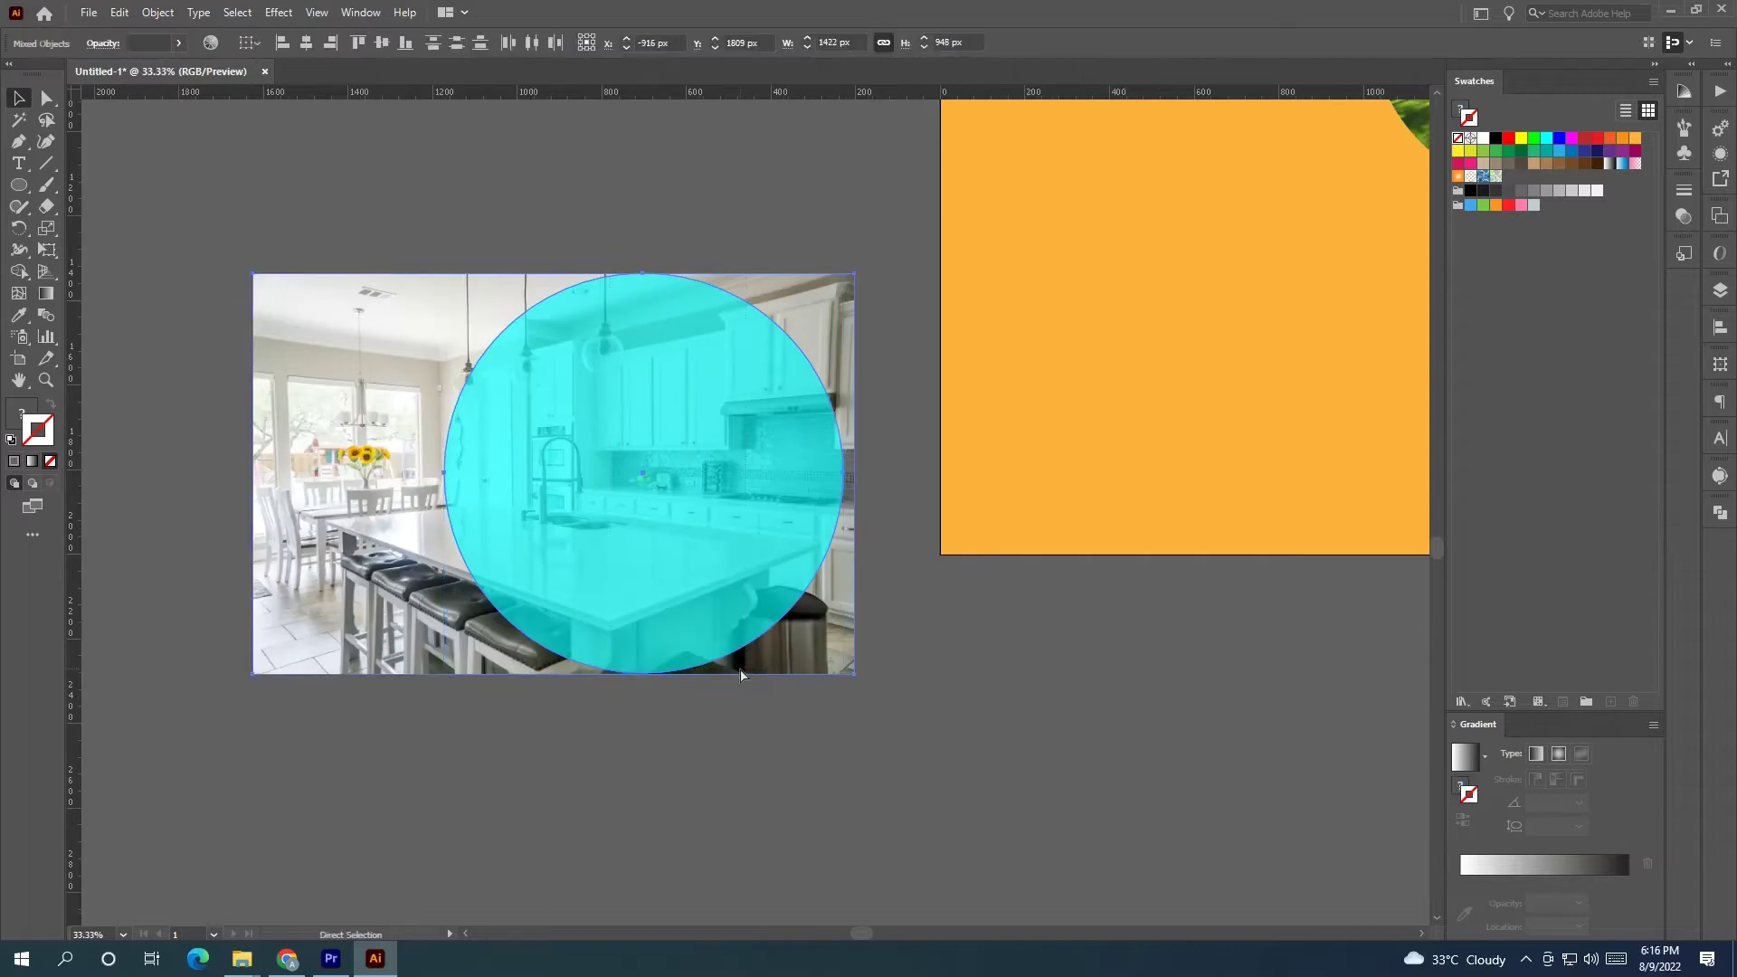
pyautogui.hotkey('ctrl', '7')
# Shrink the circular bedroom and kitchen photos together to about 395 px each and place them in the artboard's lower right area.
pyautogui.scroll(-1, 741, 643)
pyautogui.moveTo(730, 595); pyautogui.dragTo(421, 647)
pyautogui.scroll(-1, 503, 592)
pyautogui.moveTo(434, 362); pyautogui.dragTo(226, 603)
pyautogui.moveTo(296, 687); pyautogui.dragTo(430, 723)
pyautogui.keyDown('shift'); pyautogui.click(438, 584); pyautogui.keyUp('shift')
pyautogui.moveTo(633, 496); pyautogui.dragTo(389, 612)
pyautogui.moveTo(355, 668); pyautogui.dragTo(985, 564)
pyautogui.click(1137, 645)
# Enlarge the circular house photo above the two small circles and shift the kitchen circle slightly lower than the bedroom circle.
pyautogui.scroll(2, 1048, 657)
pyautogui.moveTo(867, 613); pyautogui.dragTo(869, 562)
pyautogui.scroll(-1, 898, 608)
pyautogui.click(914, 389)
pyautogui.moveTo(1027, 214); pyautogui.dragTo(1049, 179)
pyautogui.moveTo(971, 307); pyautogui.dragTo(977, 294)
pyautogui.moveTo(960, 588); pyautogui.dragTo(961, 616)
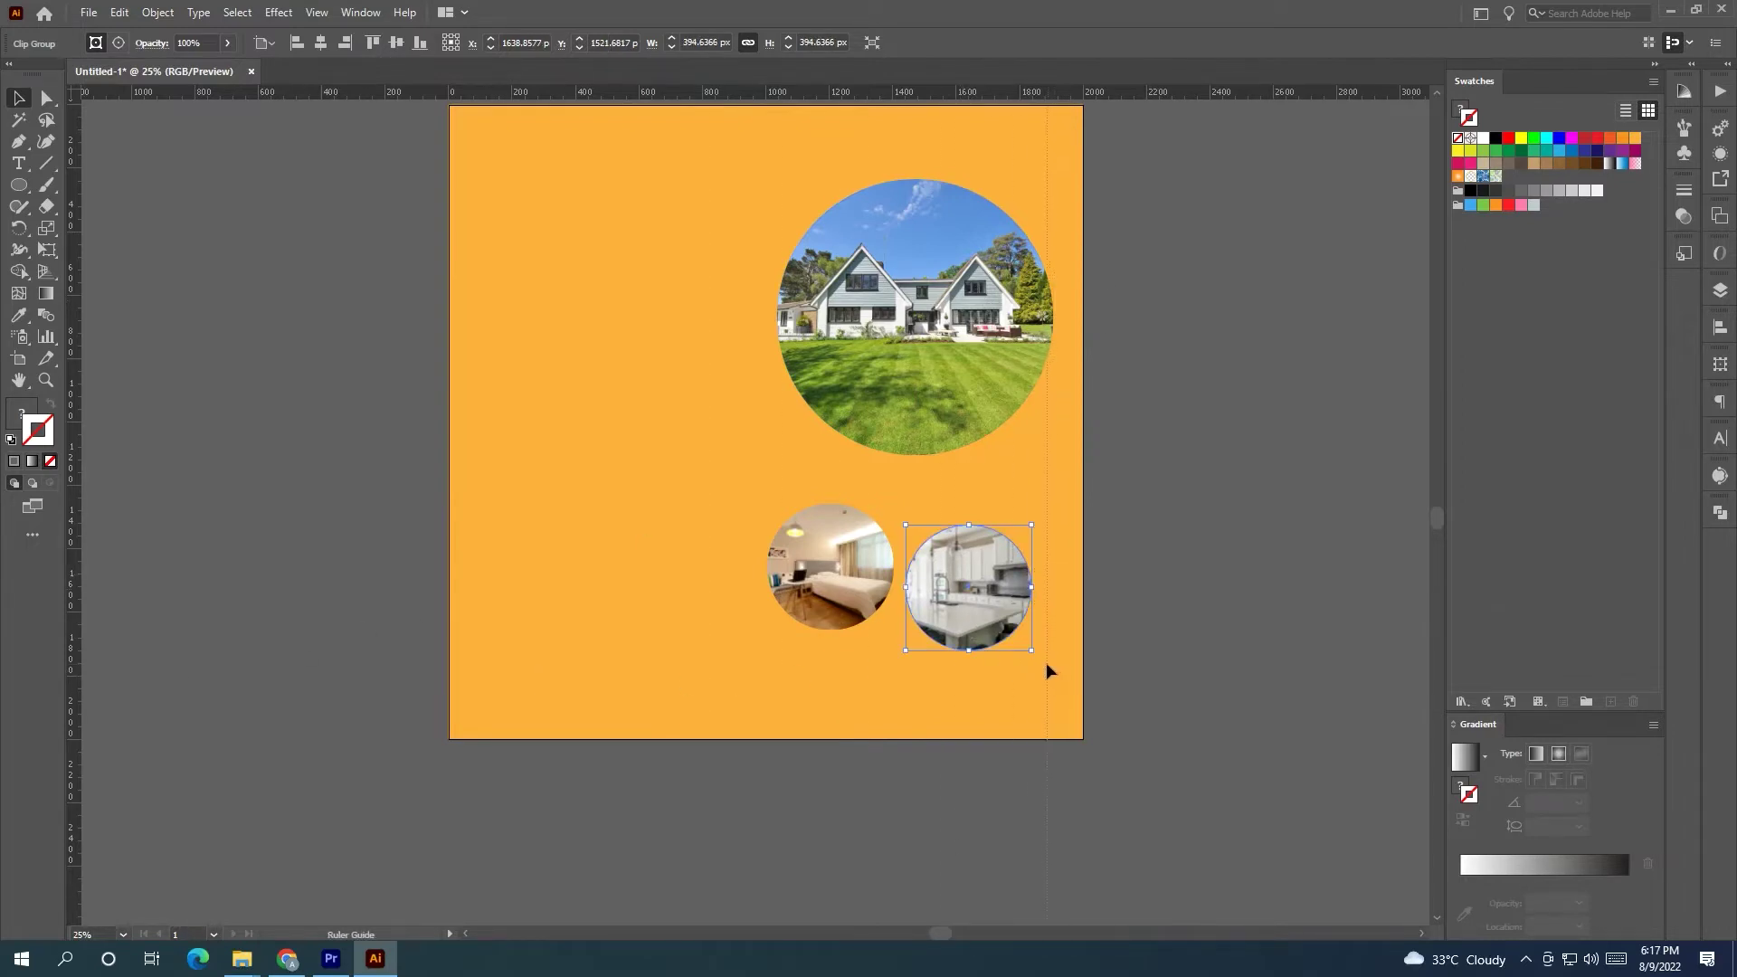
# Add a vertical guide near the artboard's right edge and draw a 132 px square in its top-left corner.
pyautogui.click(1047, 663)
pyautogui.scroll(2, 387, 326)
pyautogui.rightClick(18, 185)
pyautogui.click(104, 184)
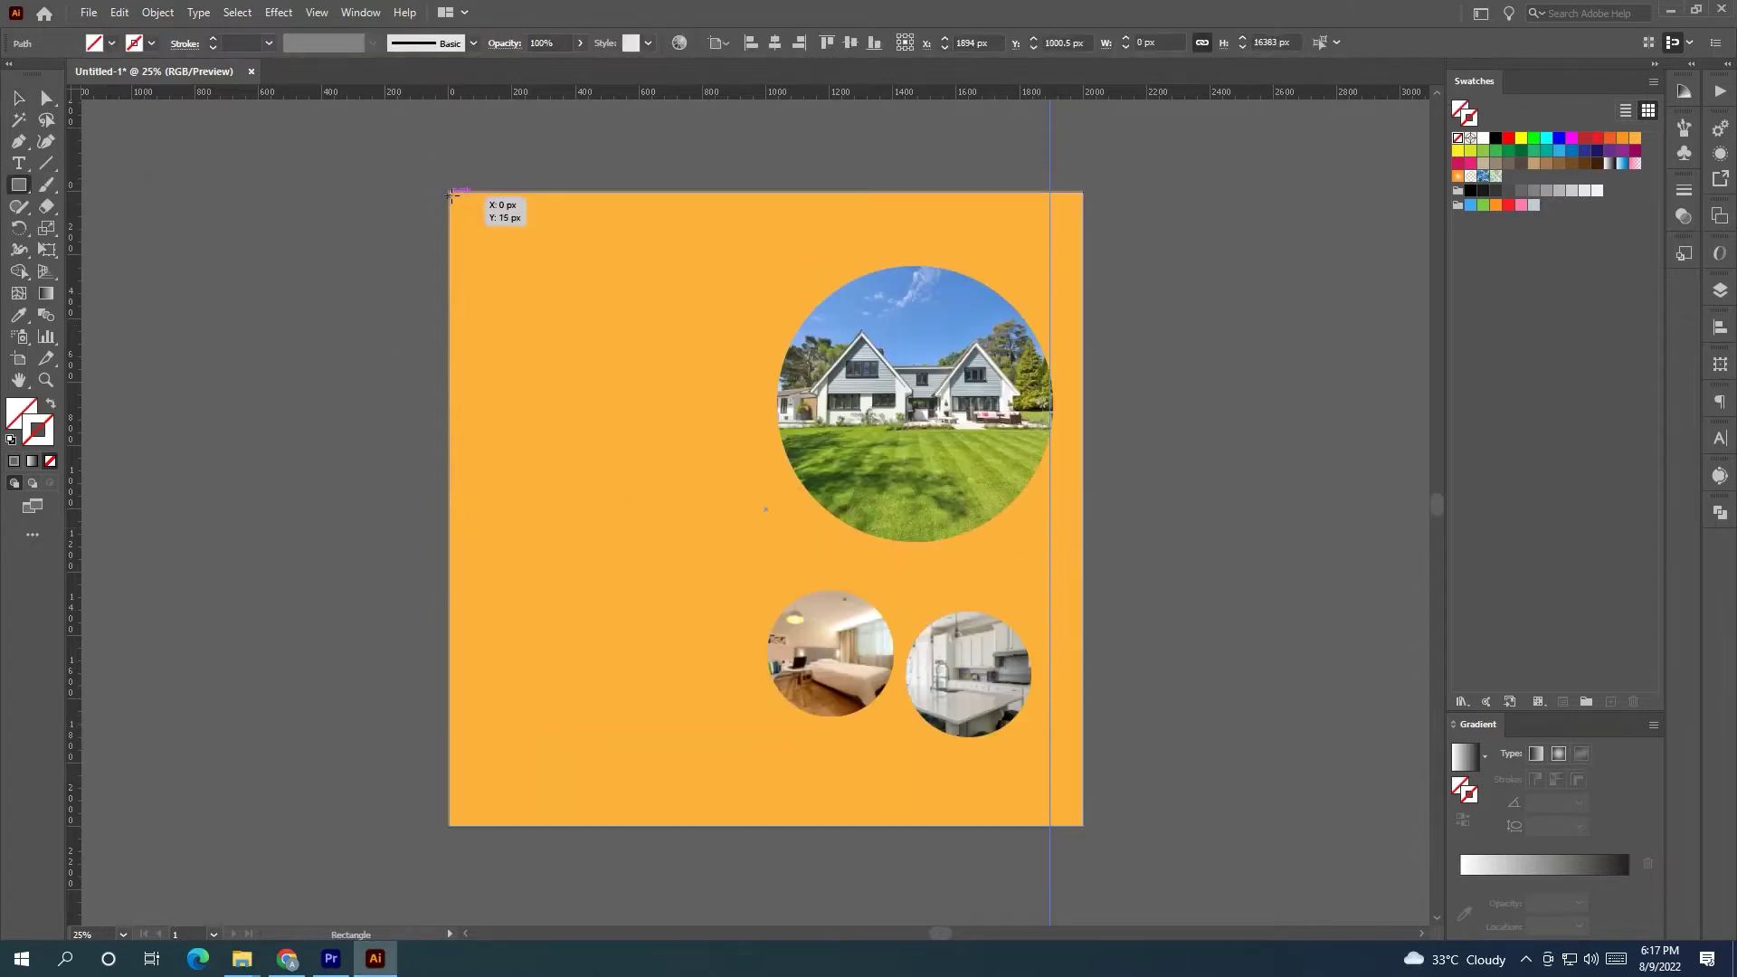
pyautogui.moveTo(449, 190); pyautogui.dragTo(490, 237)
# Give the small corner square a white fill and no stroke, and deselect it.
pyautogui.click(1573, 191)
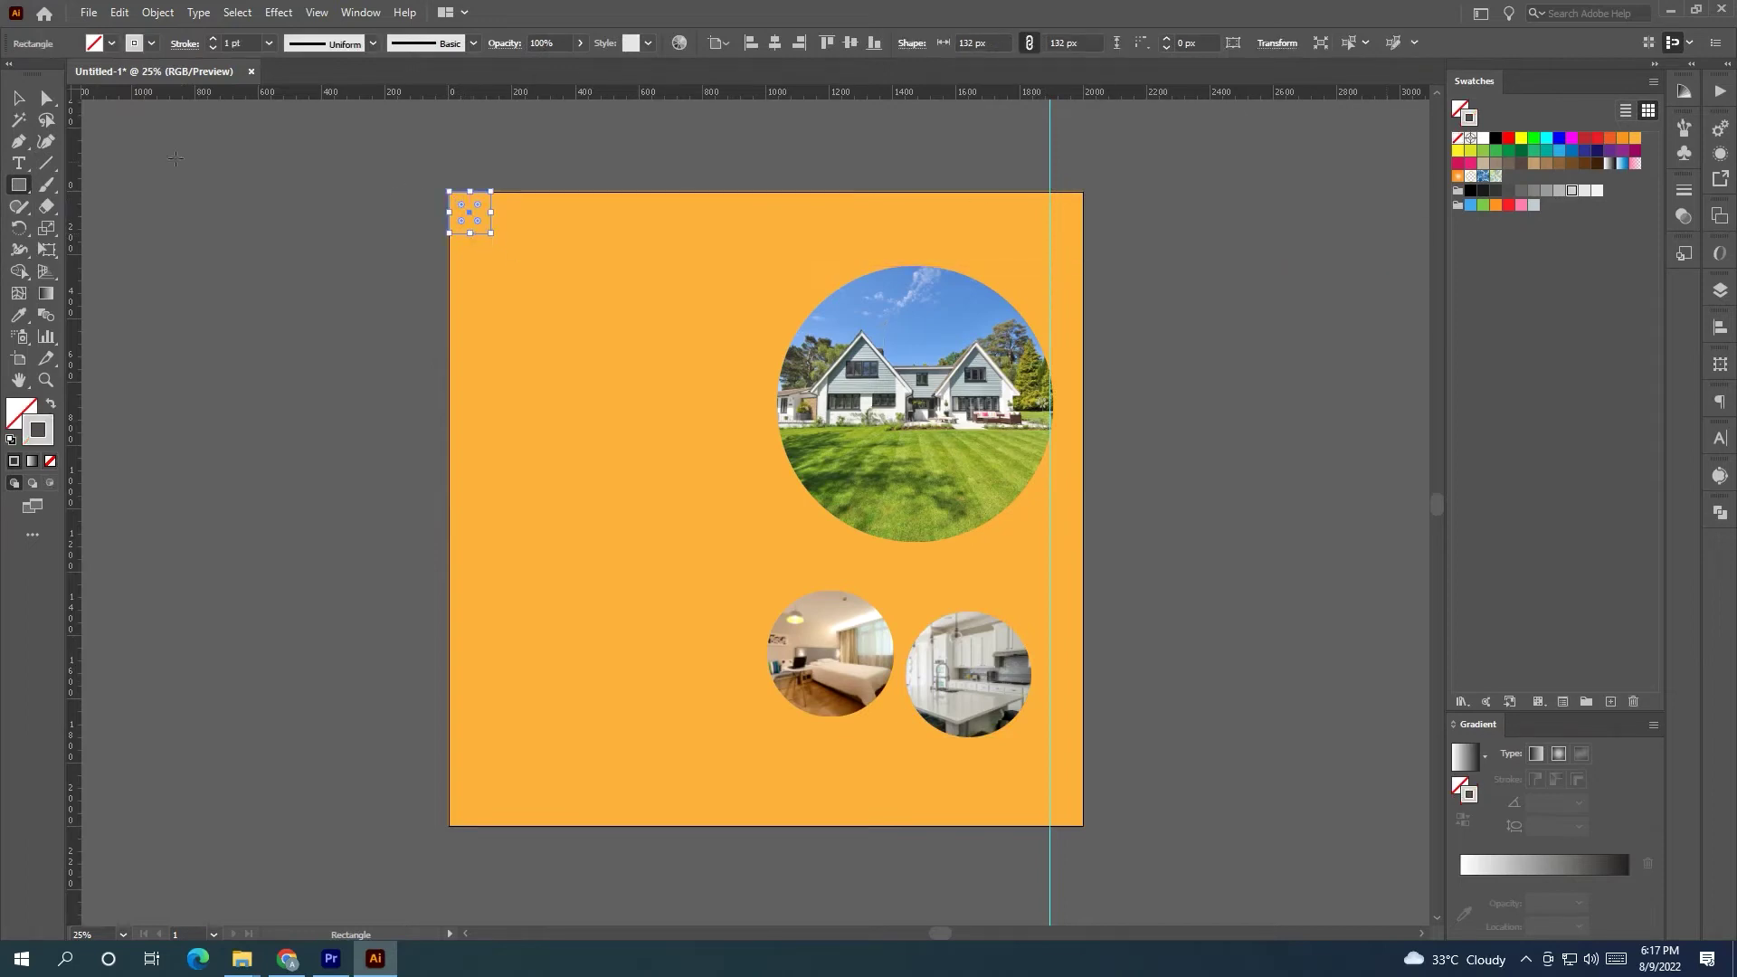
pyautogui.click(151, 43)
pyautogui.click(13, 75)
pyautogui.click(98, 47)
pyautogui.click(37, 73)
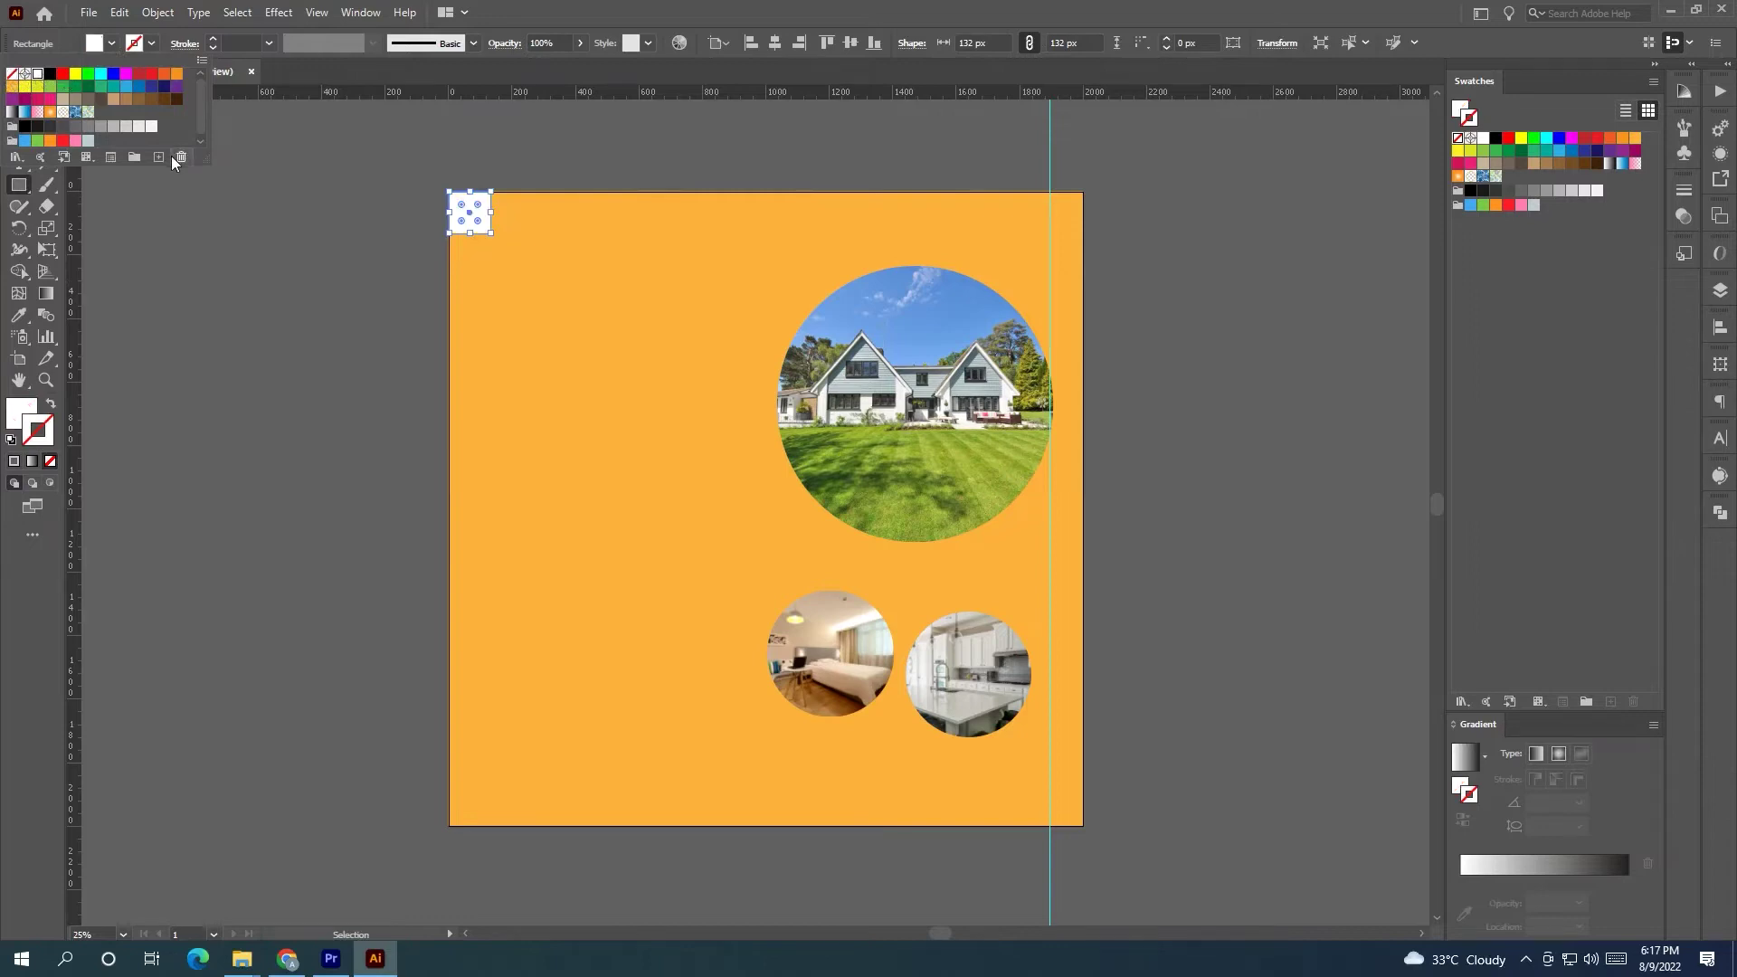
pyautogui.press('v')
pyautogui.click(229, 306)
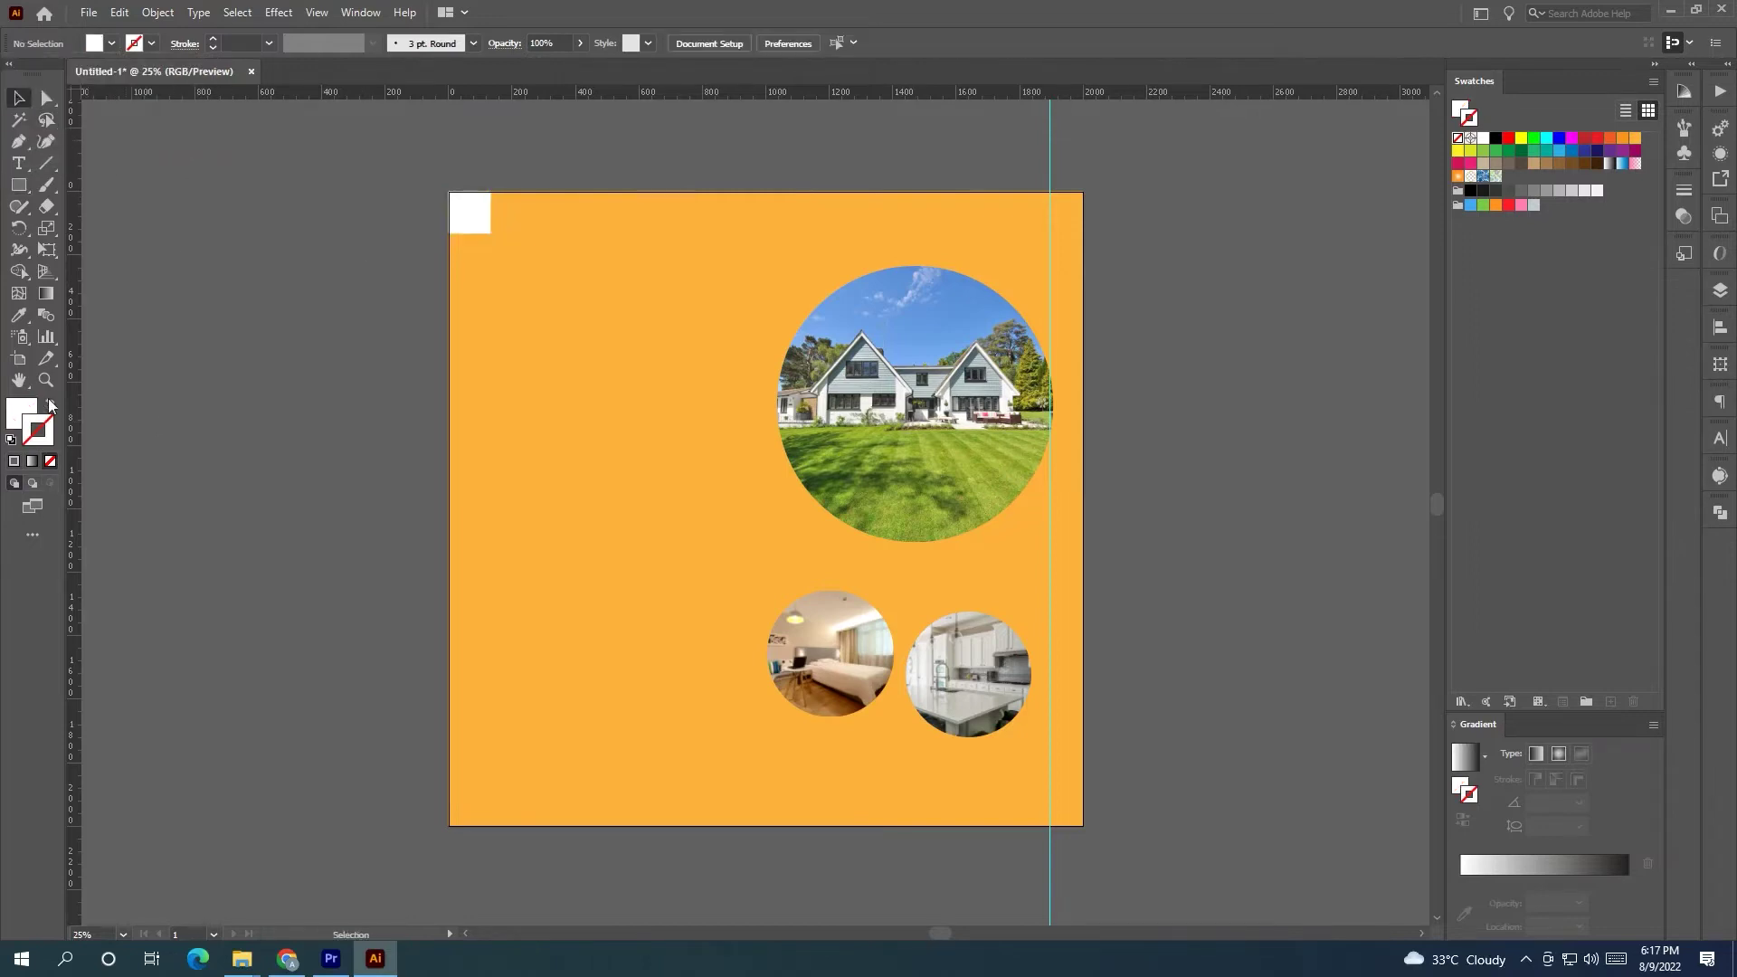
pyautogui.click(50, 403)
pyautogui.click(47, 418)
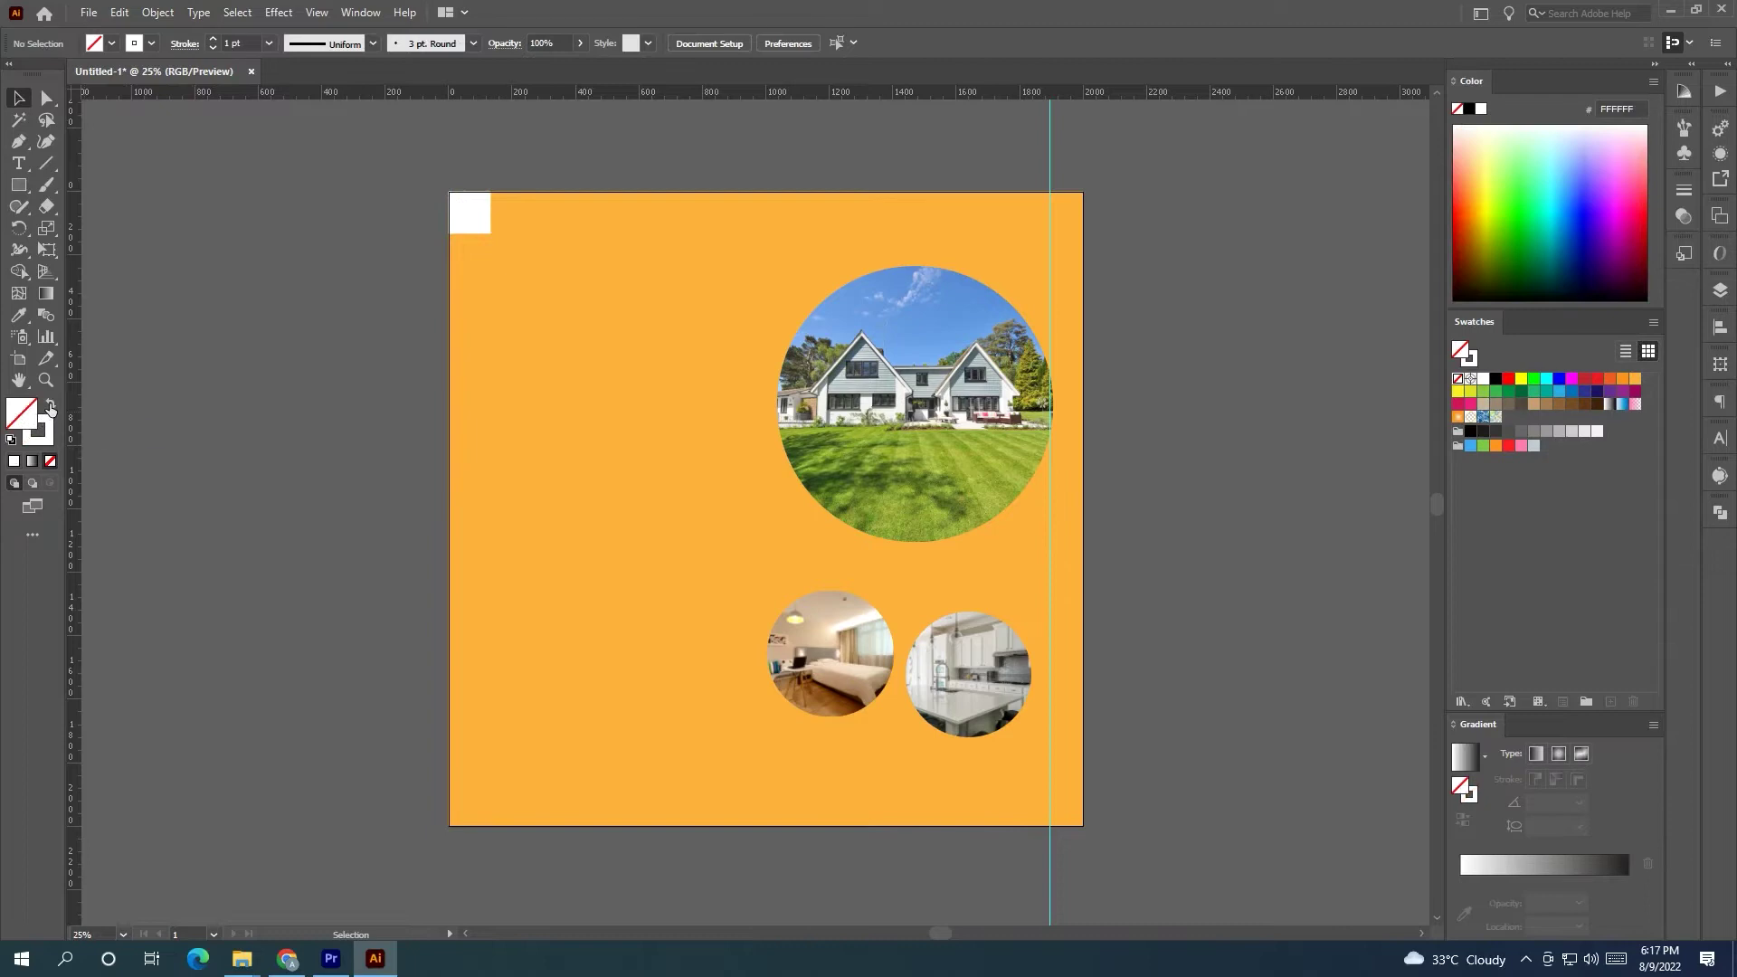
pyautogui.click(51, 405)
# Copy the white square to the artboard's bottom-right corner and snap the vertical guide to its left edge at 1868 px.
pyautogui.moveTo(468, 212); pyautogui.dragTo(1072, 817)
pyautogui.scroll(7, 1073, 817)
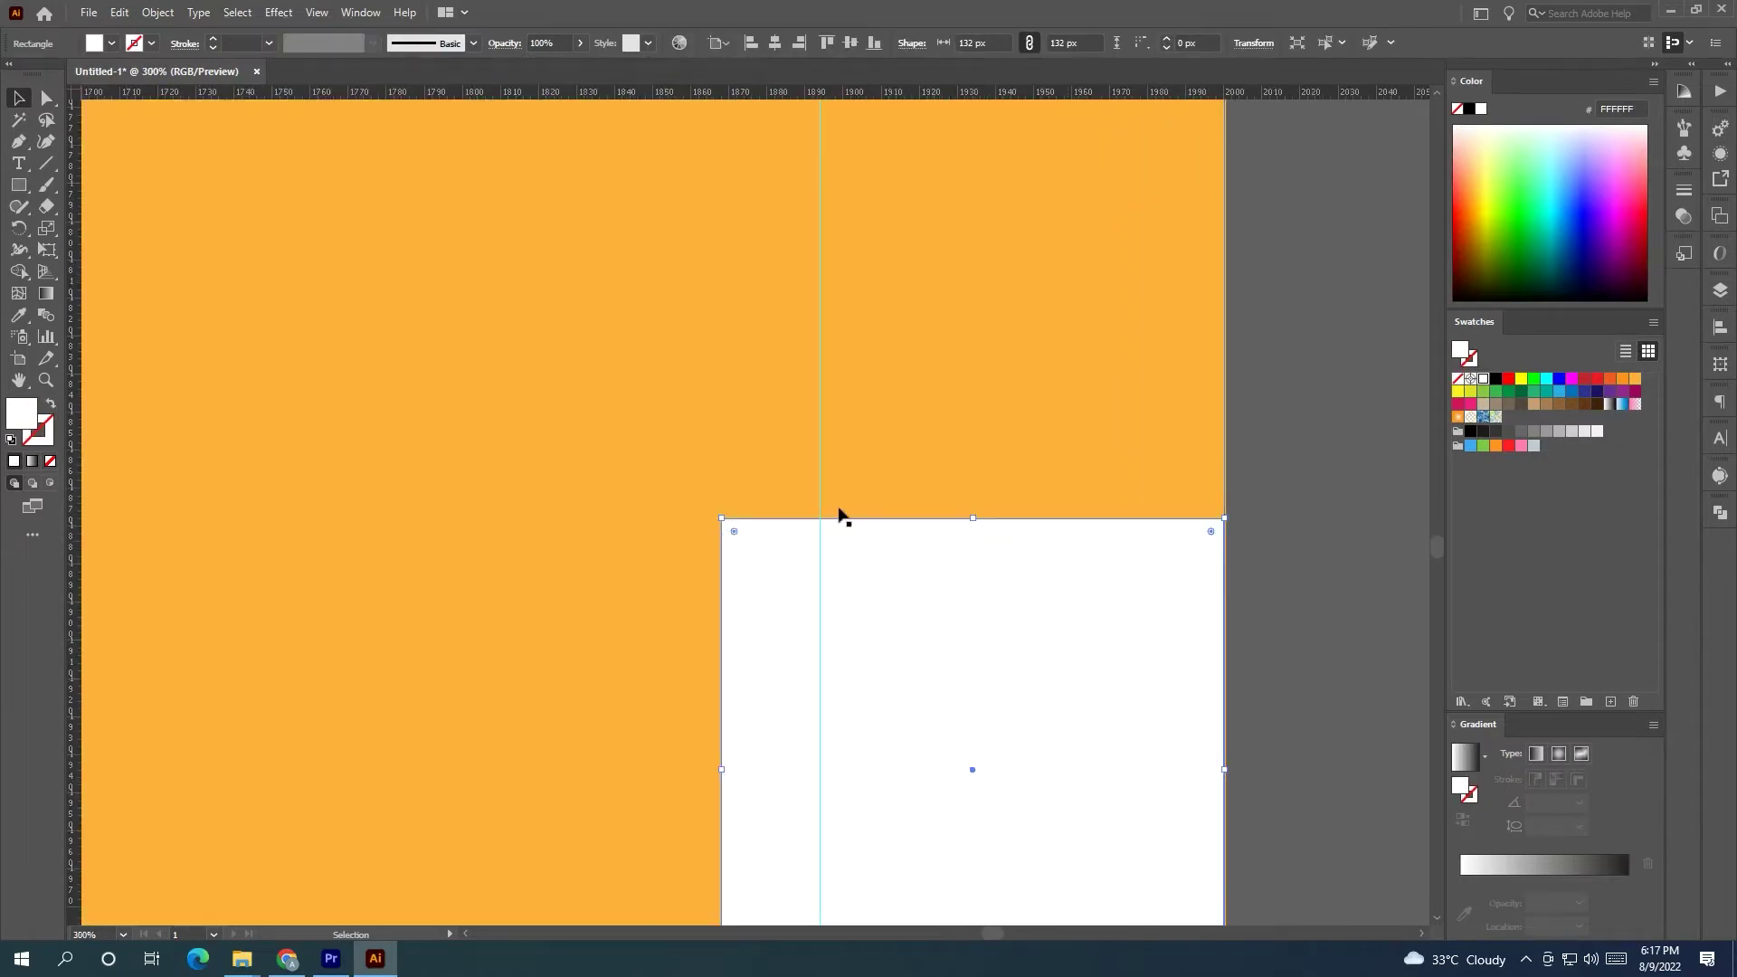
pyautogui.moveTo(820, 497); pyautogui.dragTo(724, 513)
pyautogui.scroll(-6, 733, 516)
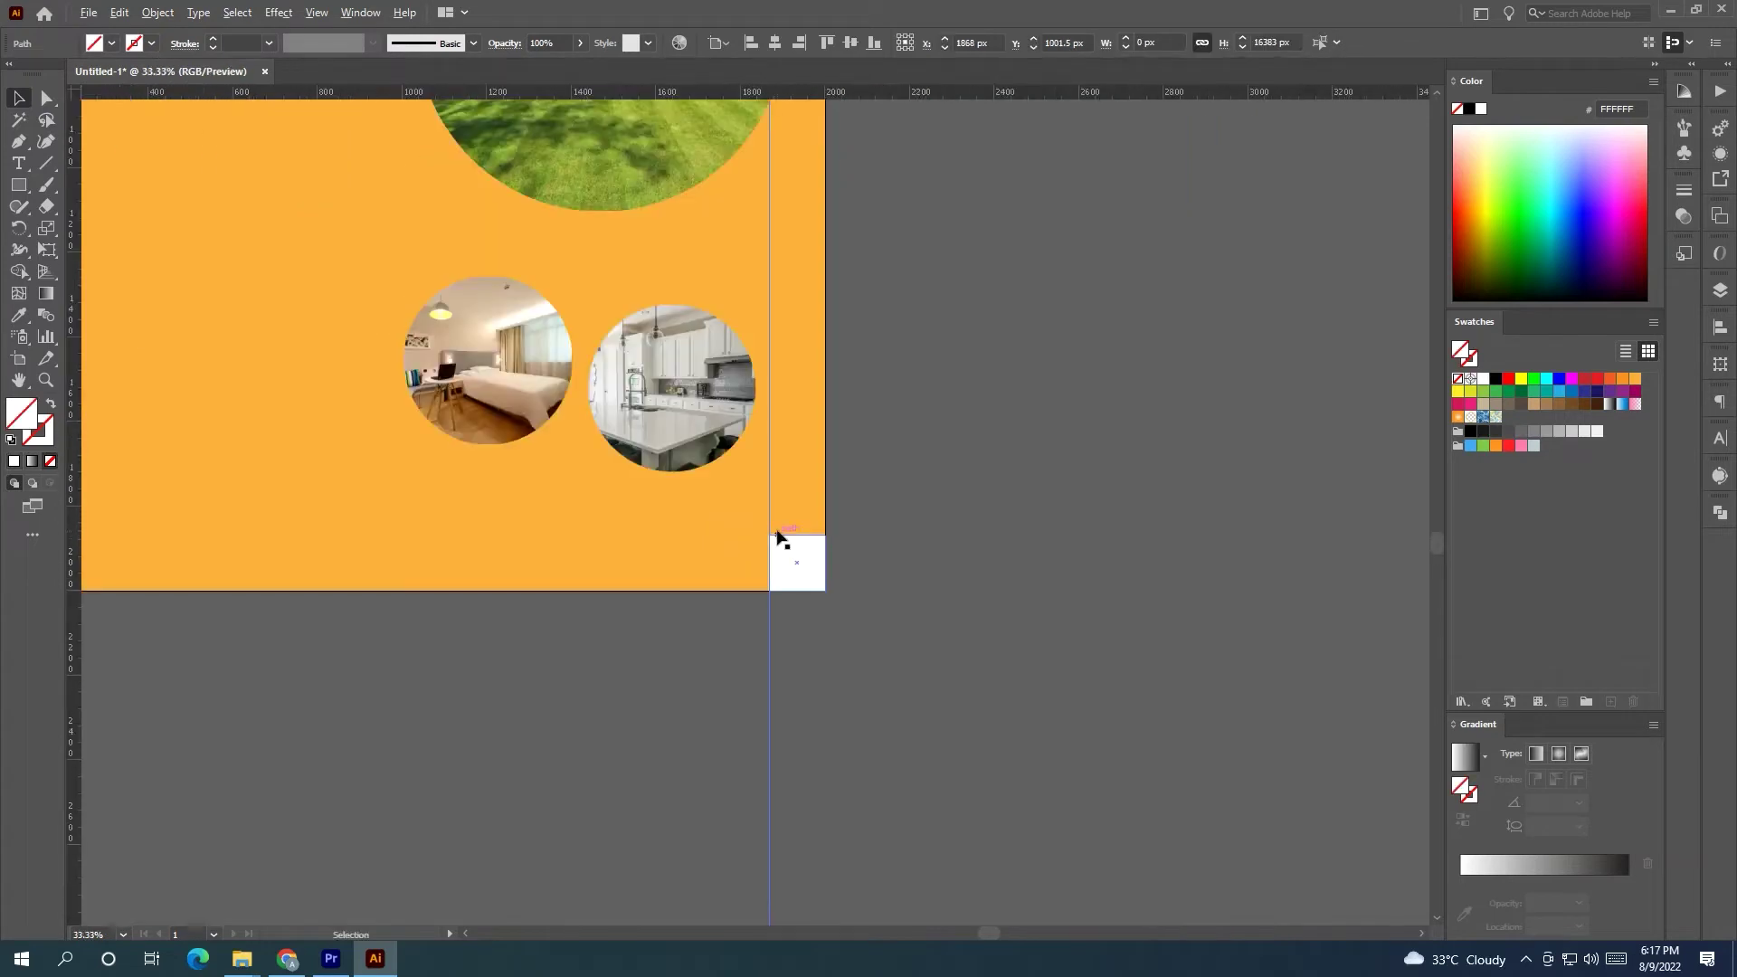
# Add horizontal guides at 132 px and 1868 px and a vertical guide at 134 px along the corner squares' inner edges.
pyautogui.scroll(1, 729, 534)
pyautogui.scroll(3, 731, 536)
pyautogui.scroll(-1, 609, 489)
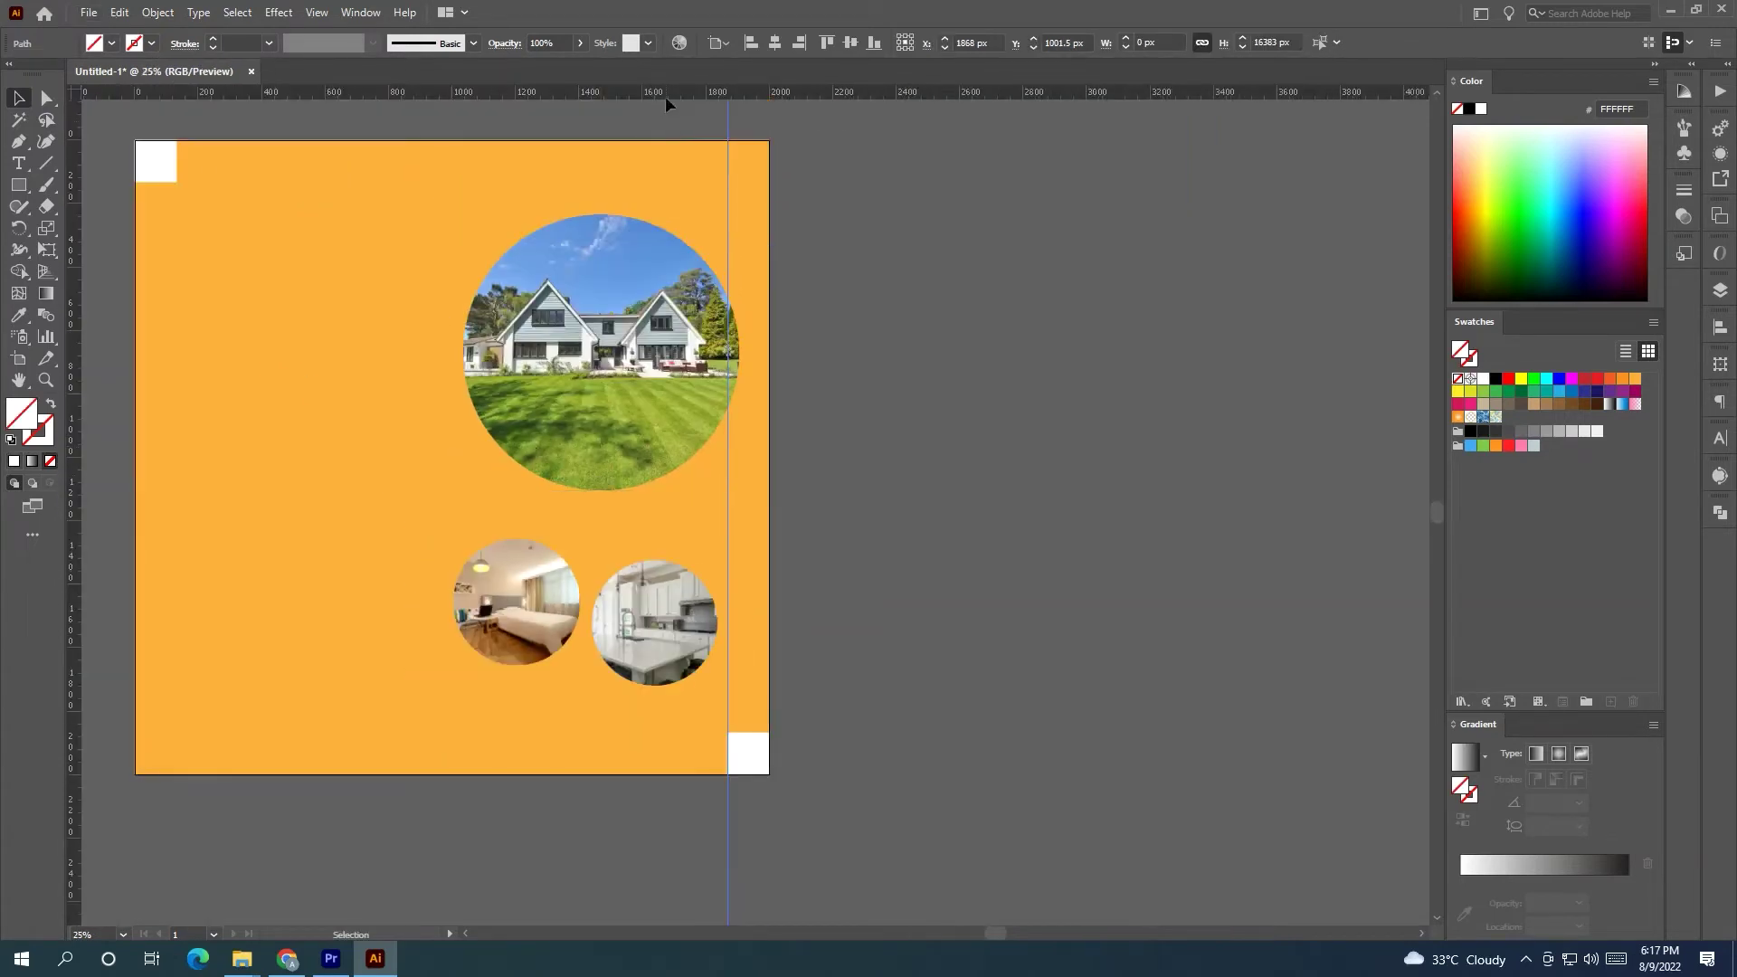
pyautogui.moveTo(650, 179); pyautogui.dragTo(649, 182)
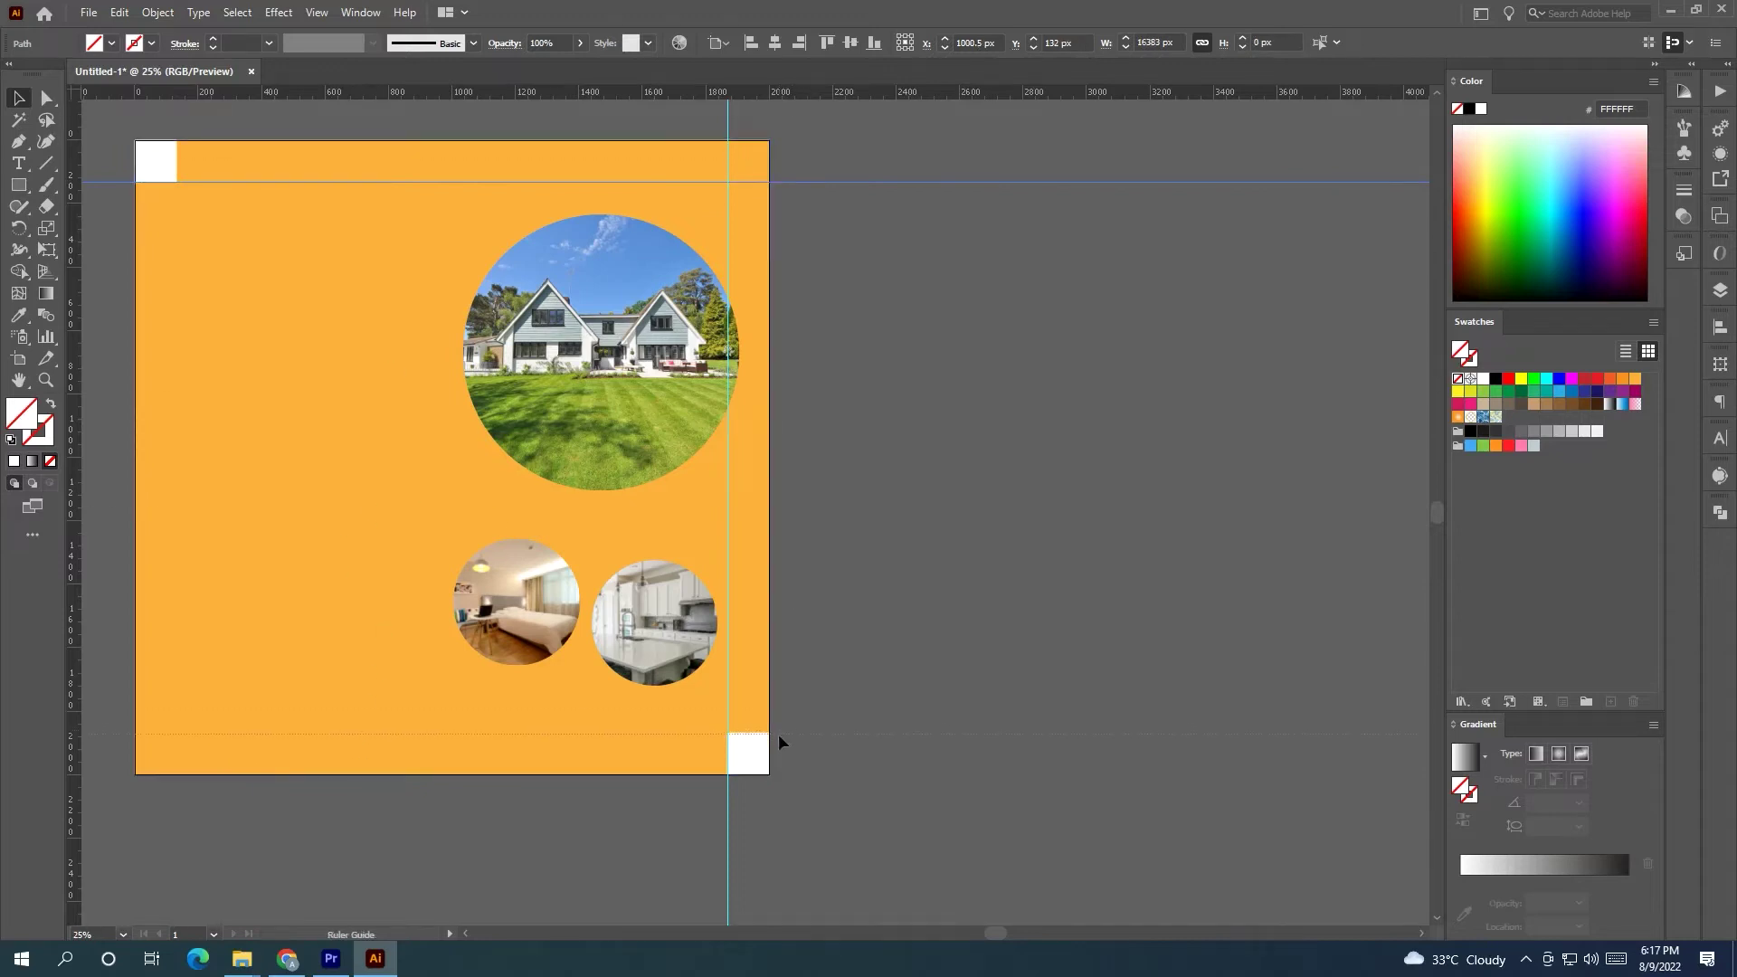
pyautogui.moveTo(784, 730); pyautogui.dragTo(783, 731)
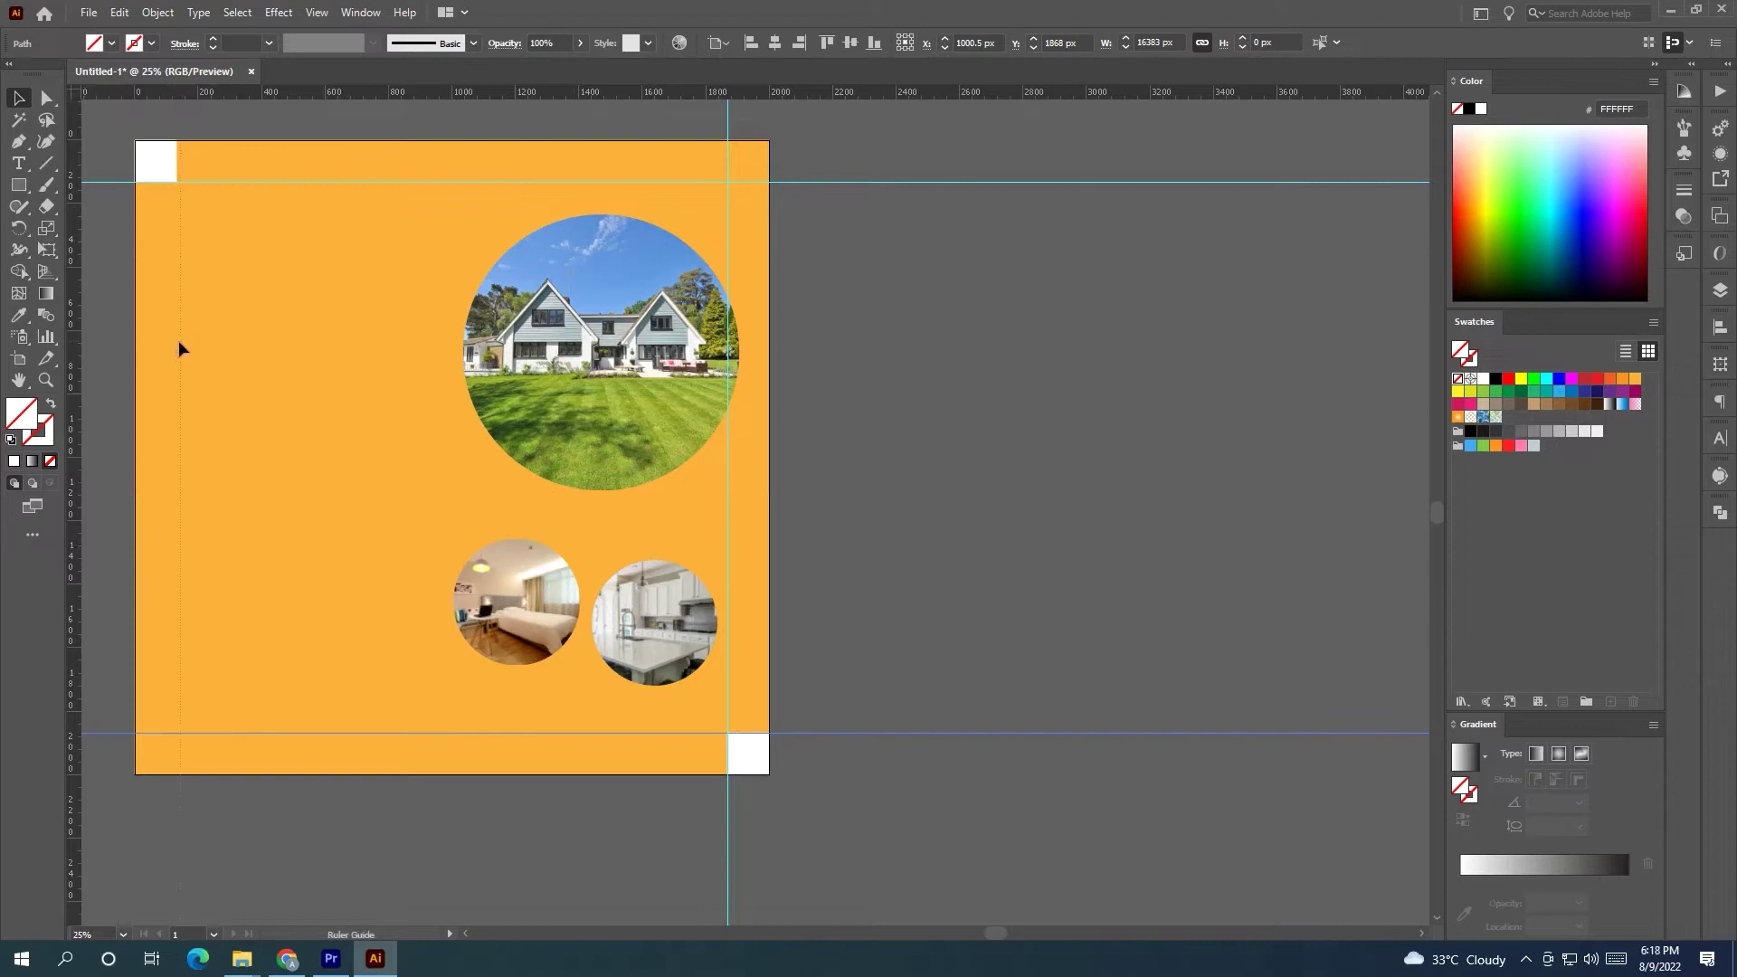
pyautogui.moveTo(174, 343); pyautogui.dragTo(177, 342)
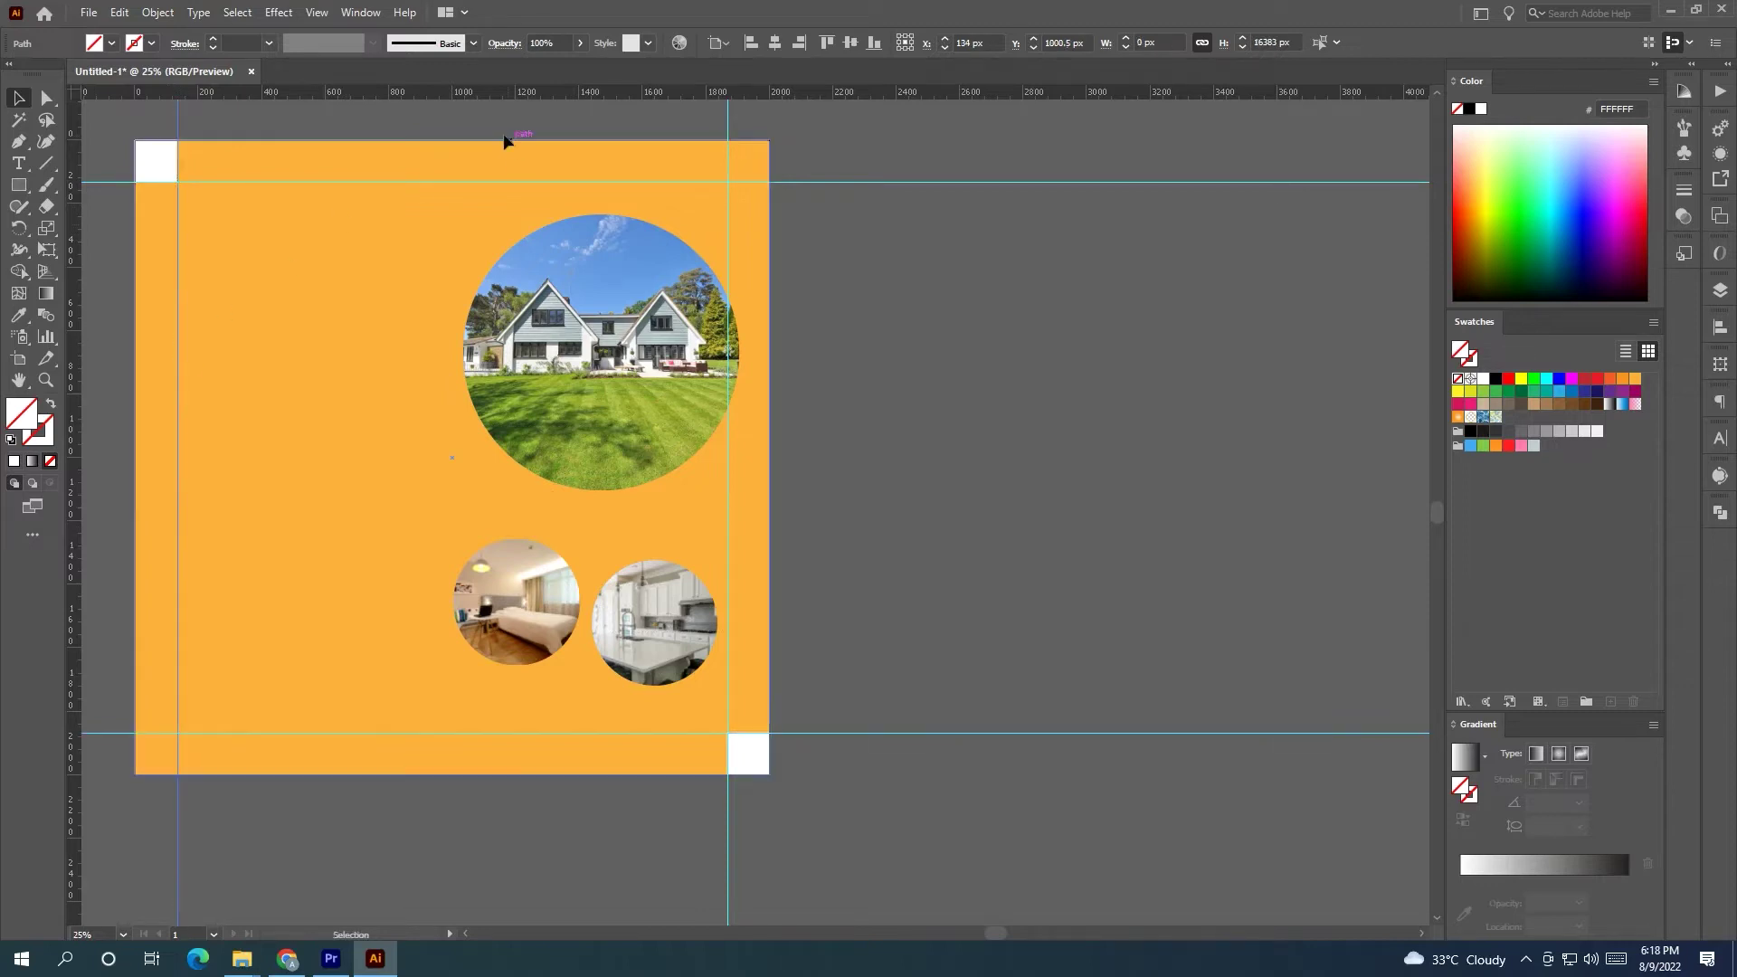
# Put the bedroom and kitchen photo circles on one row and snap the kitchen circle to the right vertical margin guide.
pyautogui.click(904, 193)
pyautogui.moveTo(592, 457); pyautogui.dragTo(803, 466)
pyautogui.moveTo(745, 628); pyautogui.dragTo(748, 650)
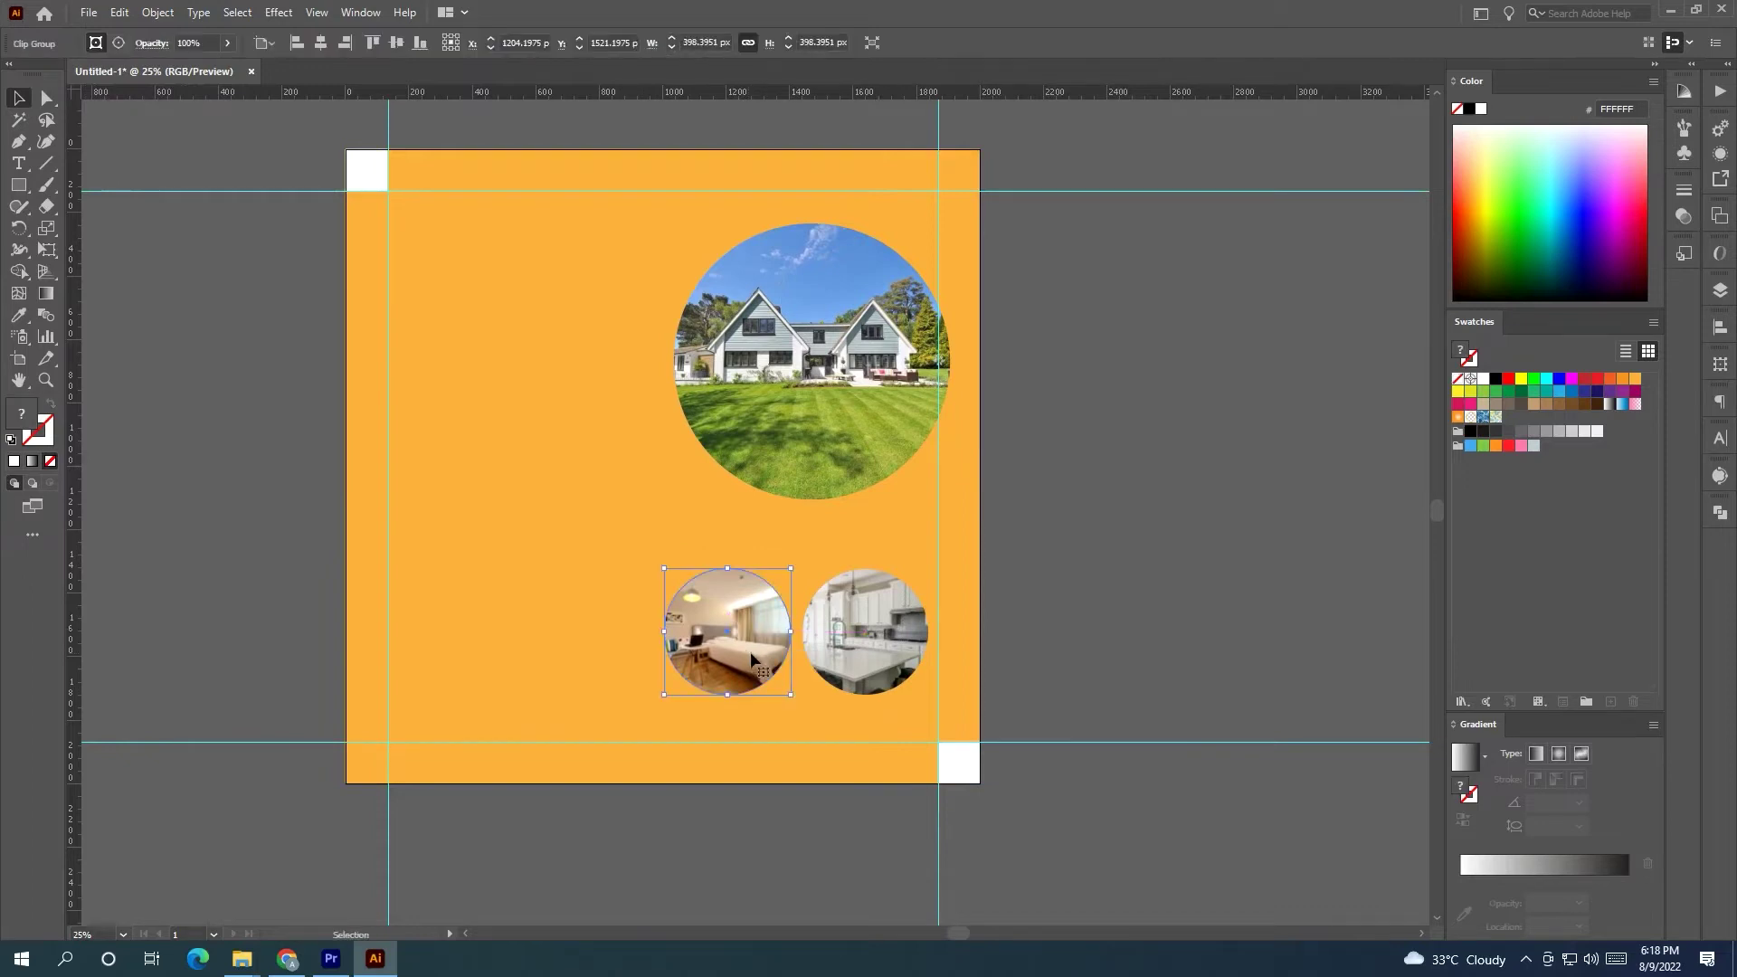
pyautogui.scroll(3, 882, 644)
pyautogui.moveTo(919, 702); pyautogui.dragTo(947, 704)
pyautogui.scroll(-1, 1057, 733)
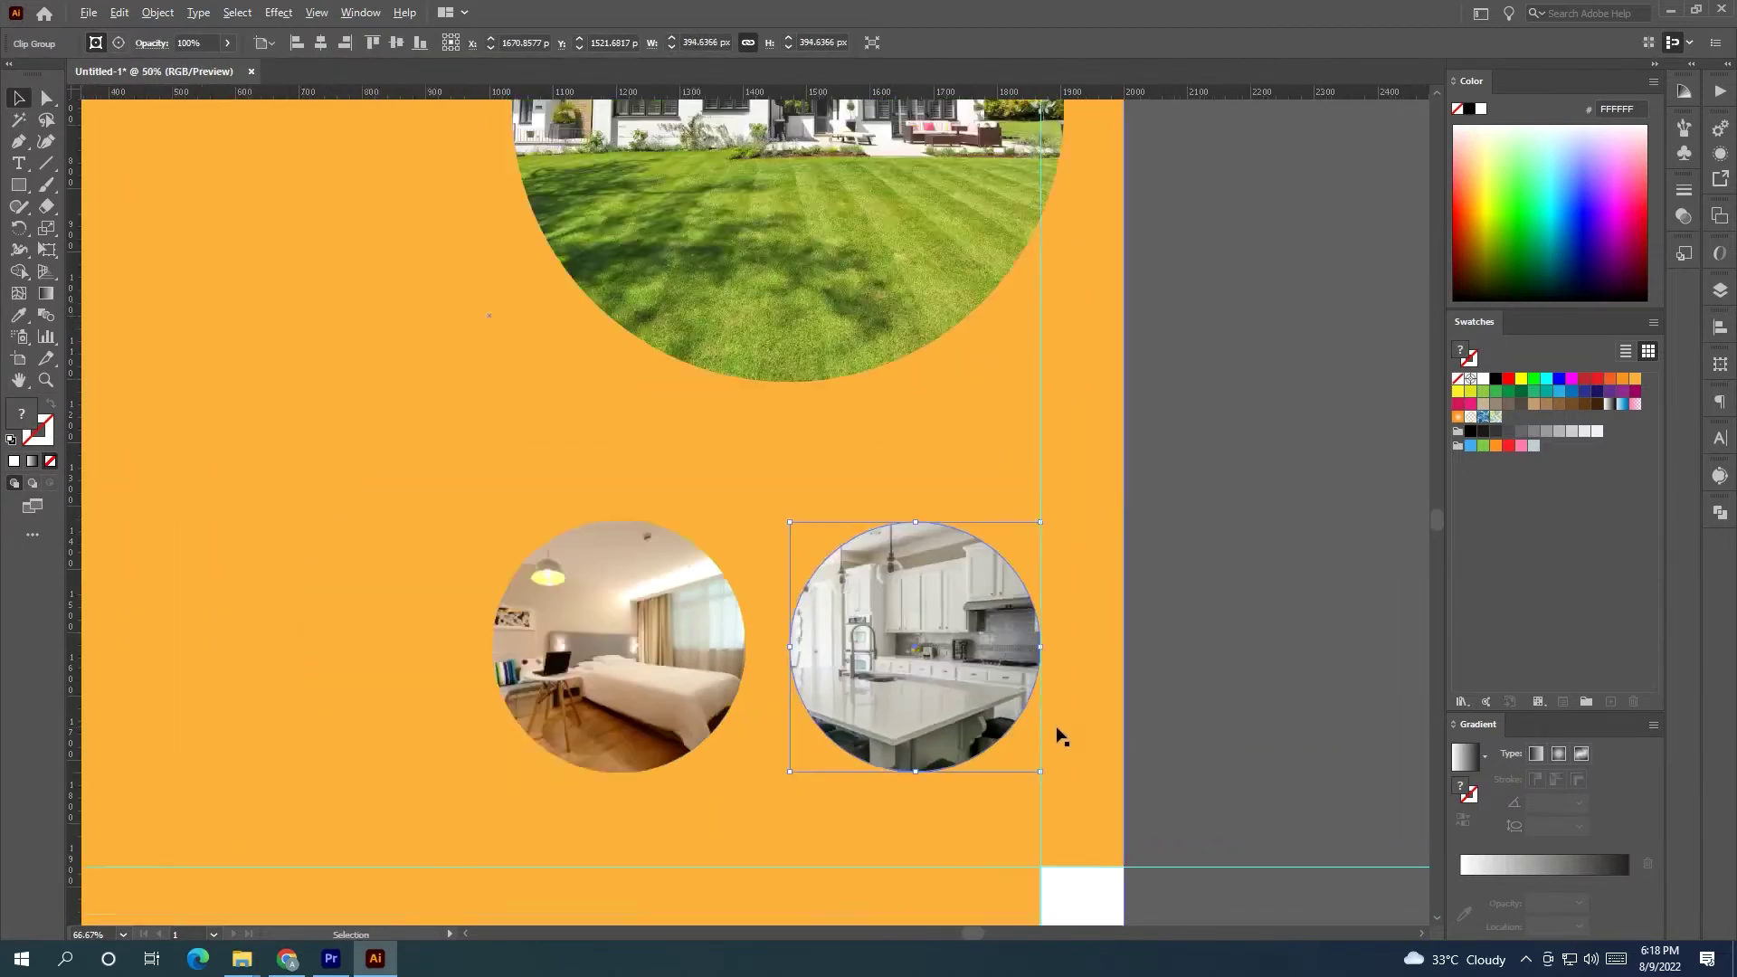
pyautogui.click(1163, 708)
# Draw a rectangle about 384 × 507 px below the two small photos, fill it white and deselect it.
pyautogui.scroll(-2, 1016, 648)
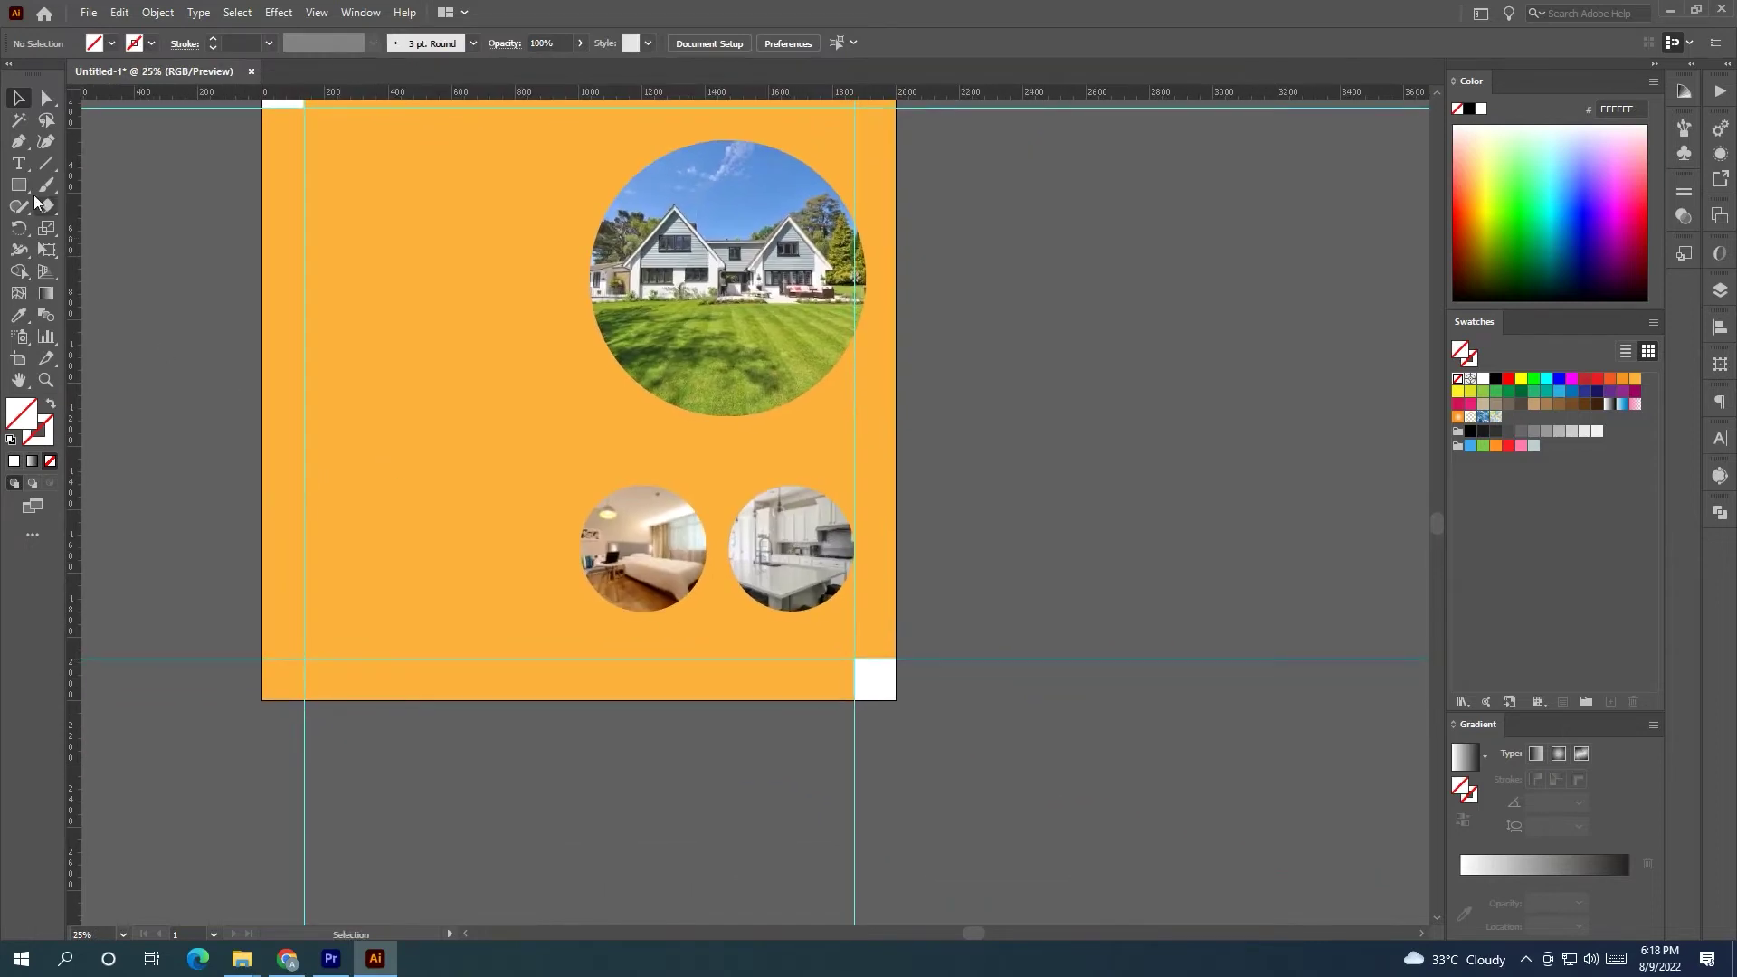
pyautogui.moveTo(607, 761)
pyautogui.mouseDown()
pyautogui.moveTo(736, 765)
pyautogui.moveTo(728, 600)
pyautogui.mouseUp()
pyautogui.click(1528, 382)
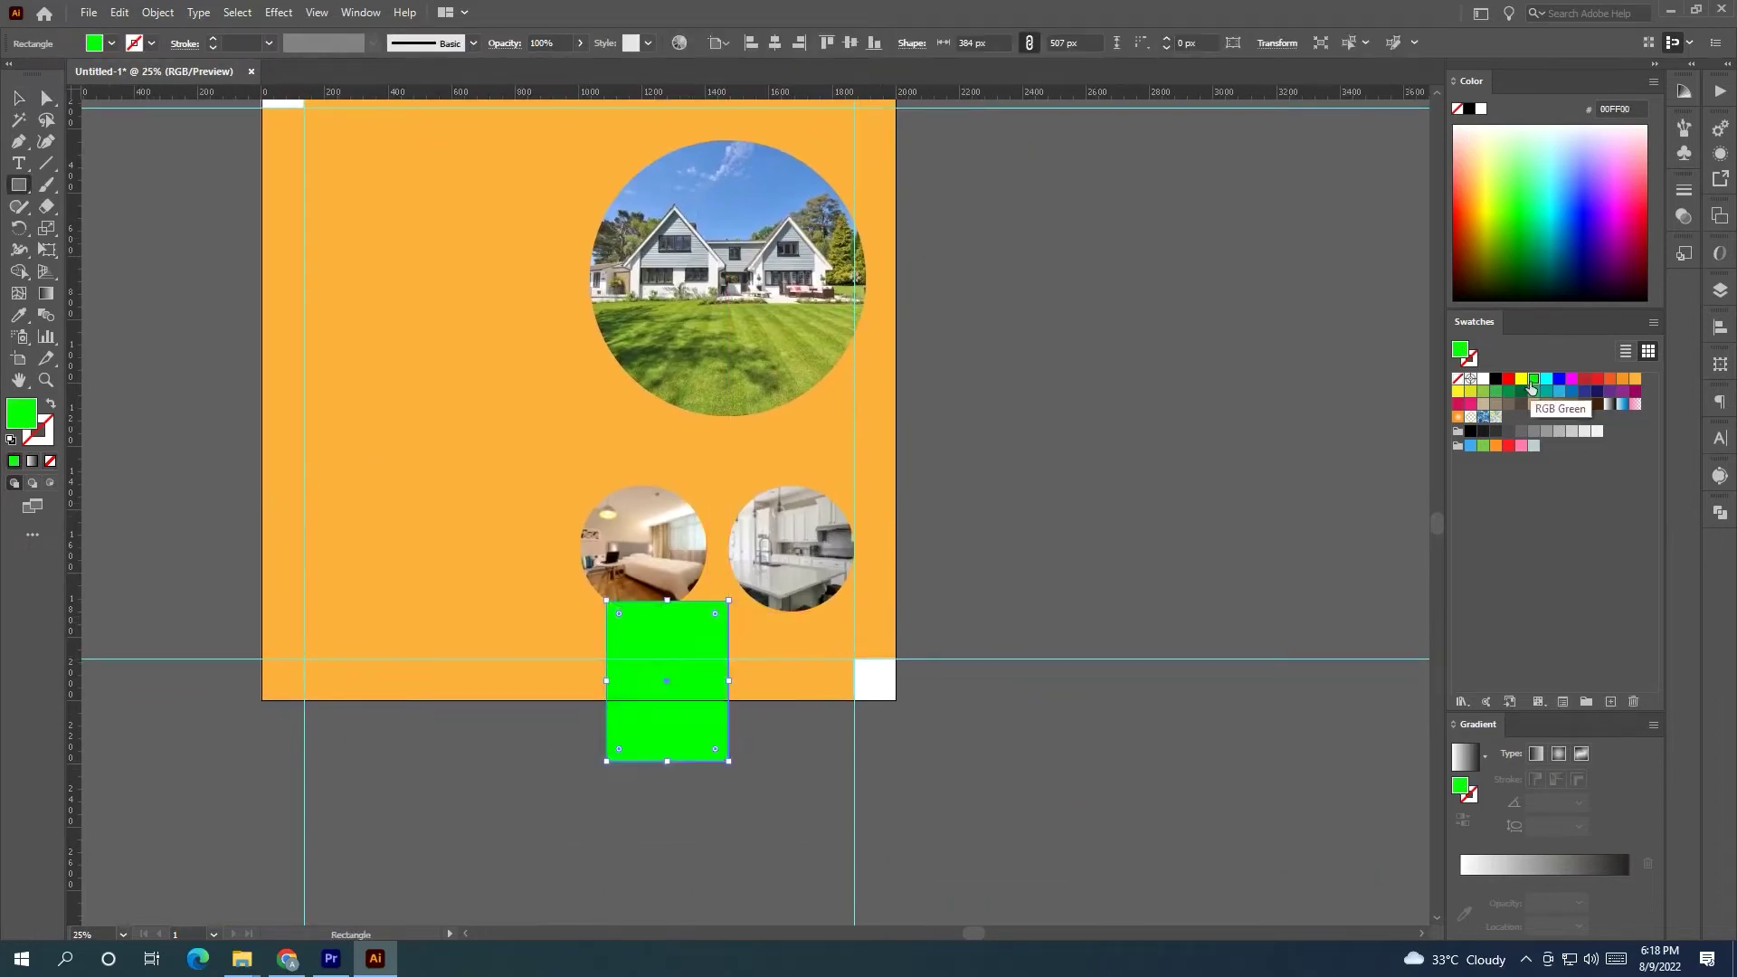
pyautogui.click(1483, 379)
pyautogui.click(22, 99)
pyautogui.click(132, 213)
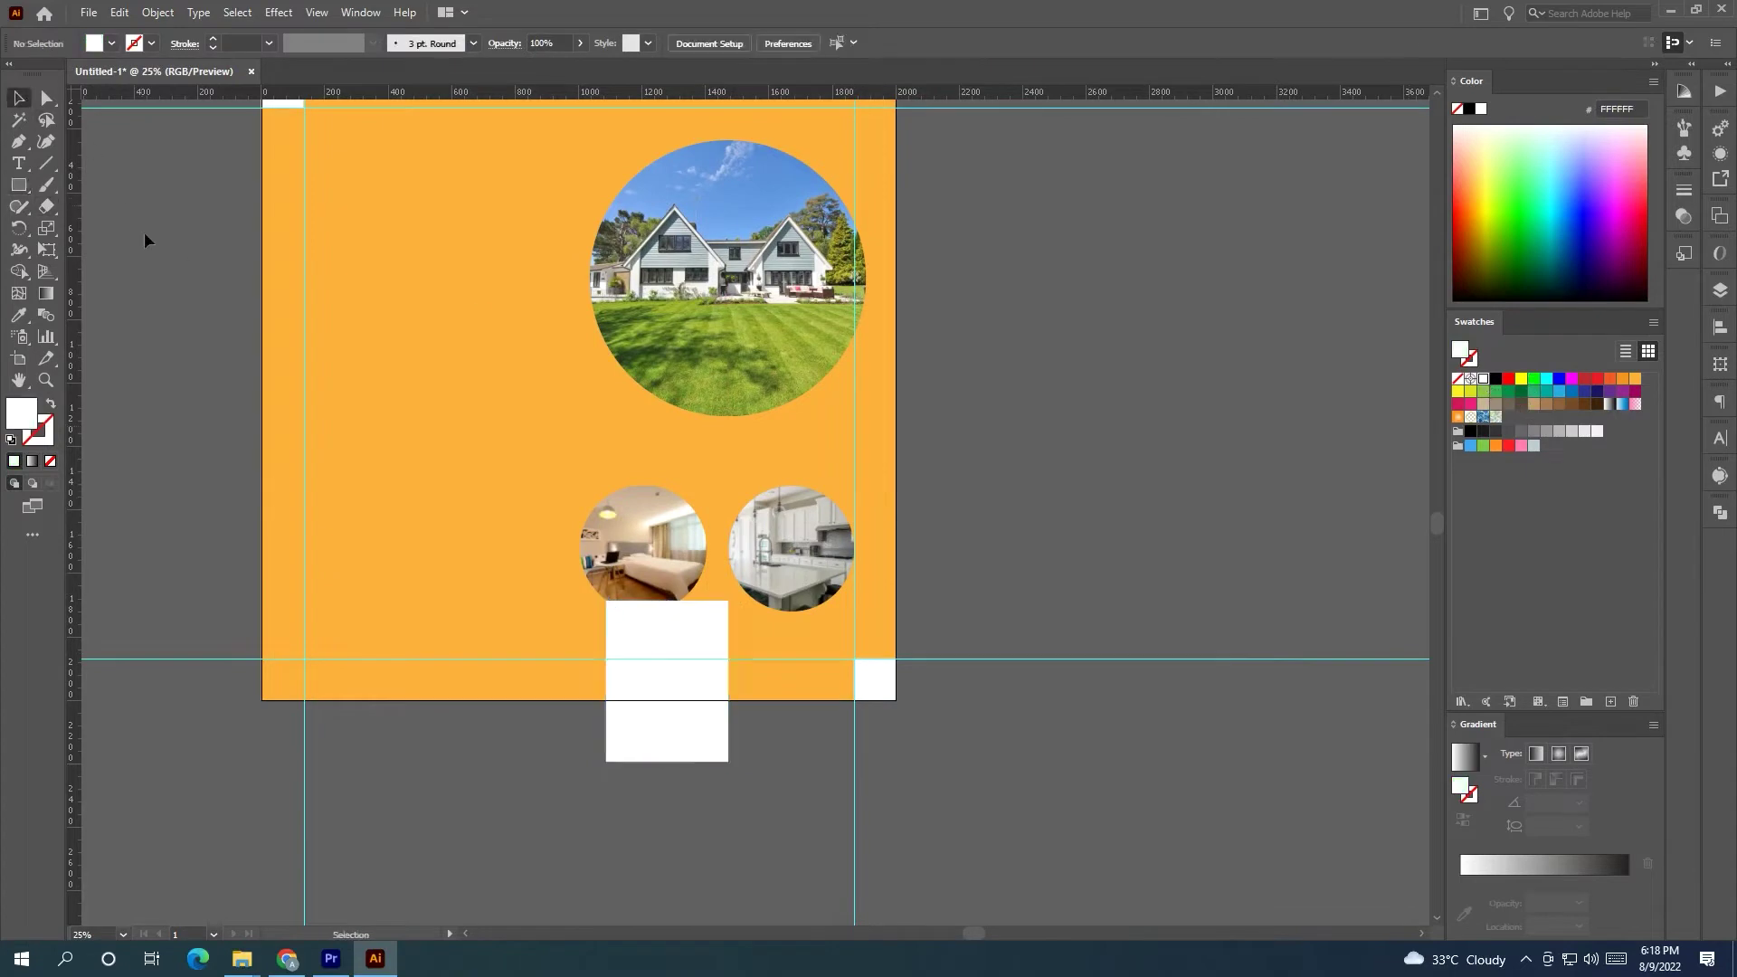
# Recolour the bottom-right corner square red and place the white rectangle against its left side at the artboard's bottom edge.
pyautogui.moveTo(667, 719); pyautogui.dragTo(801, 662)
pyautogui.scroll(5, 860, 686)
pyautogui.click(887, 692)
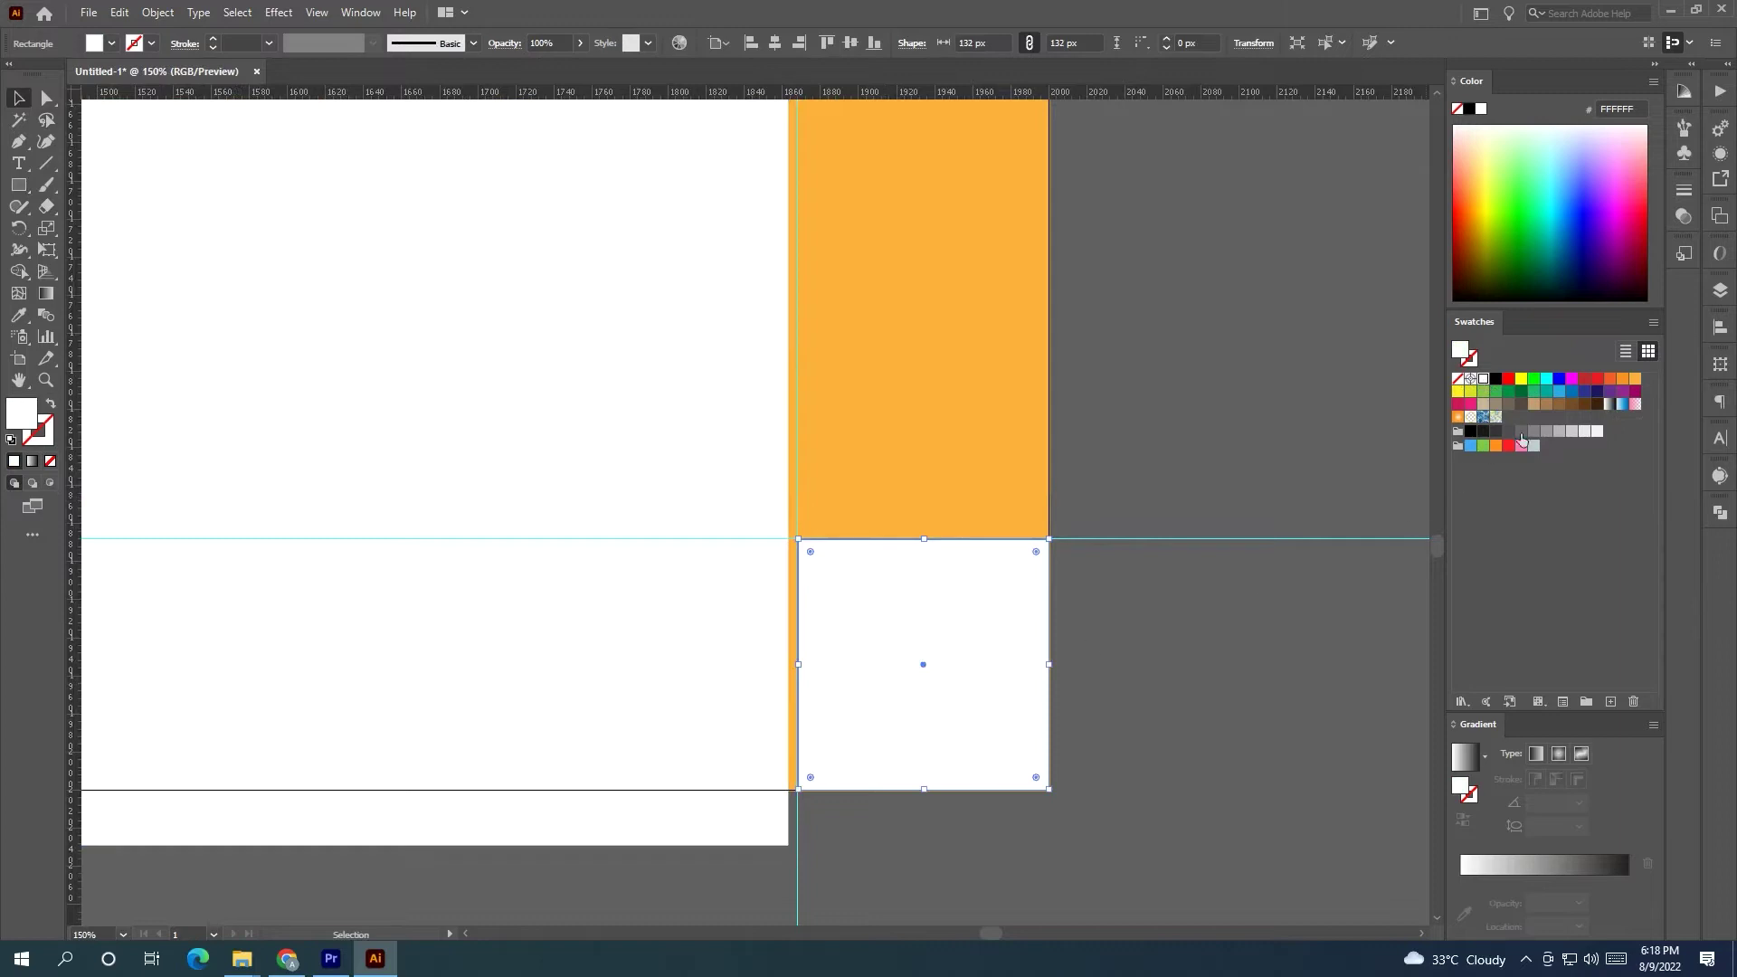
pyautogui.click(1596, 384)
pyautogui.moveTo(736, 573); pyautogui.dragTo(747, 518)
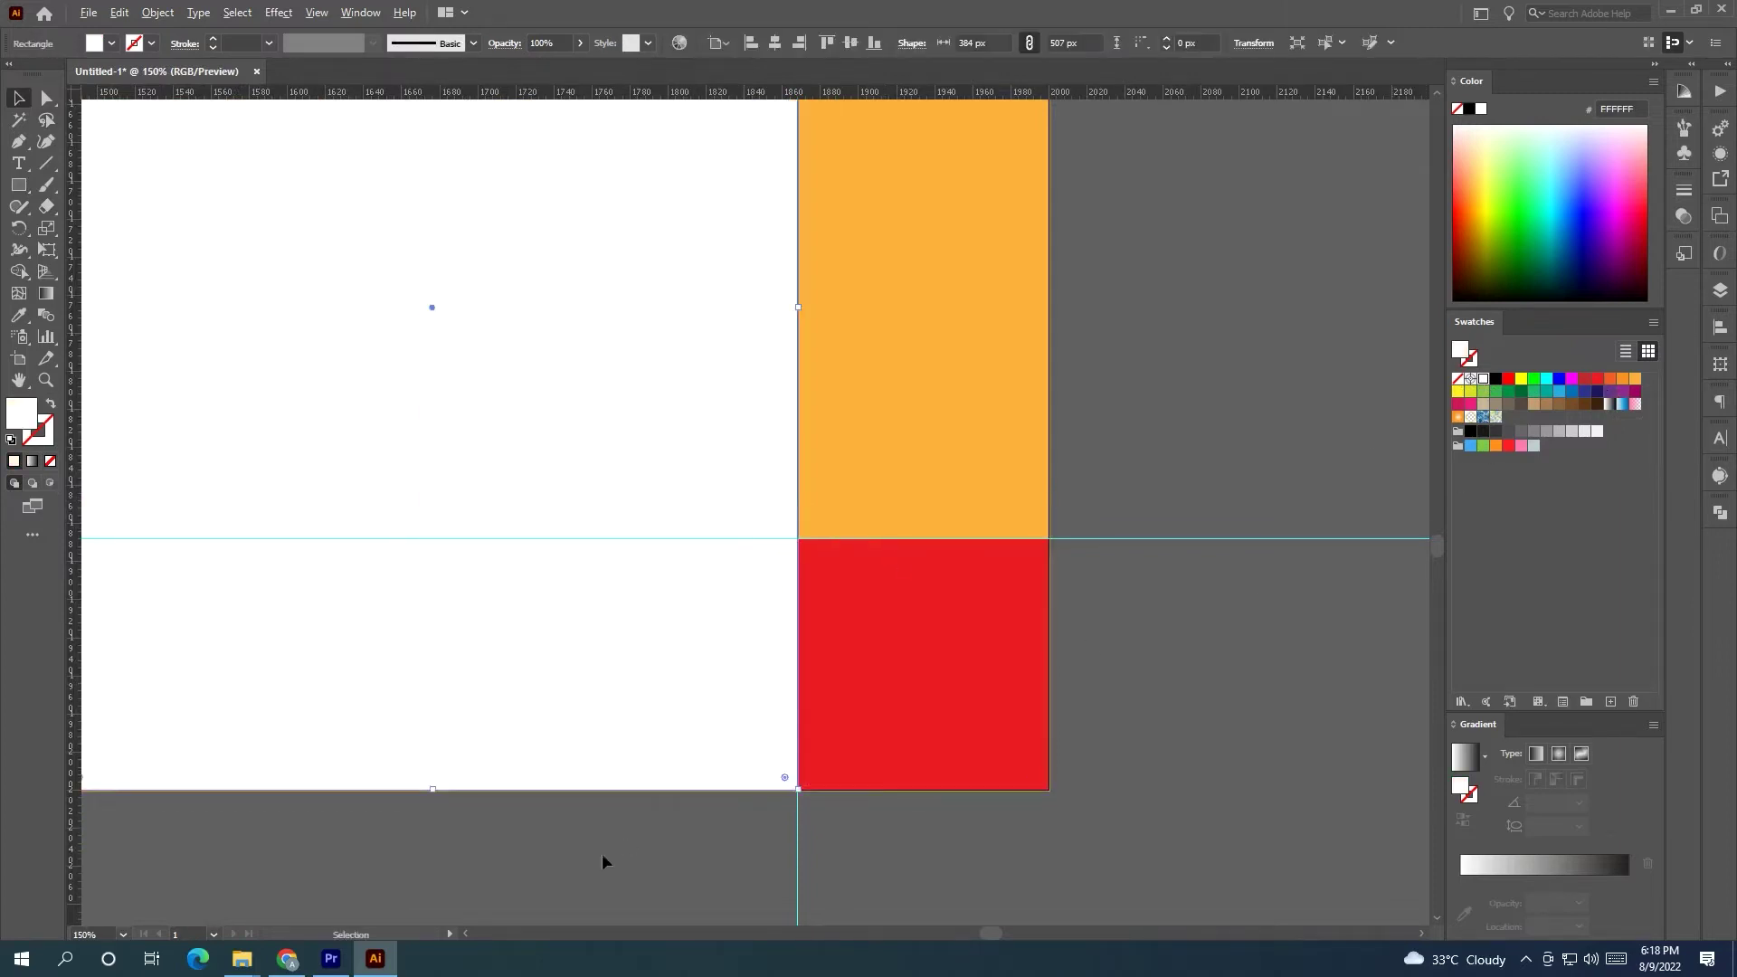
pyautogui.scroll(7, 625, 838)
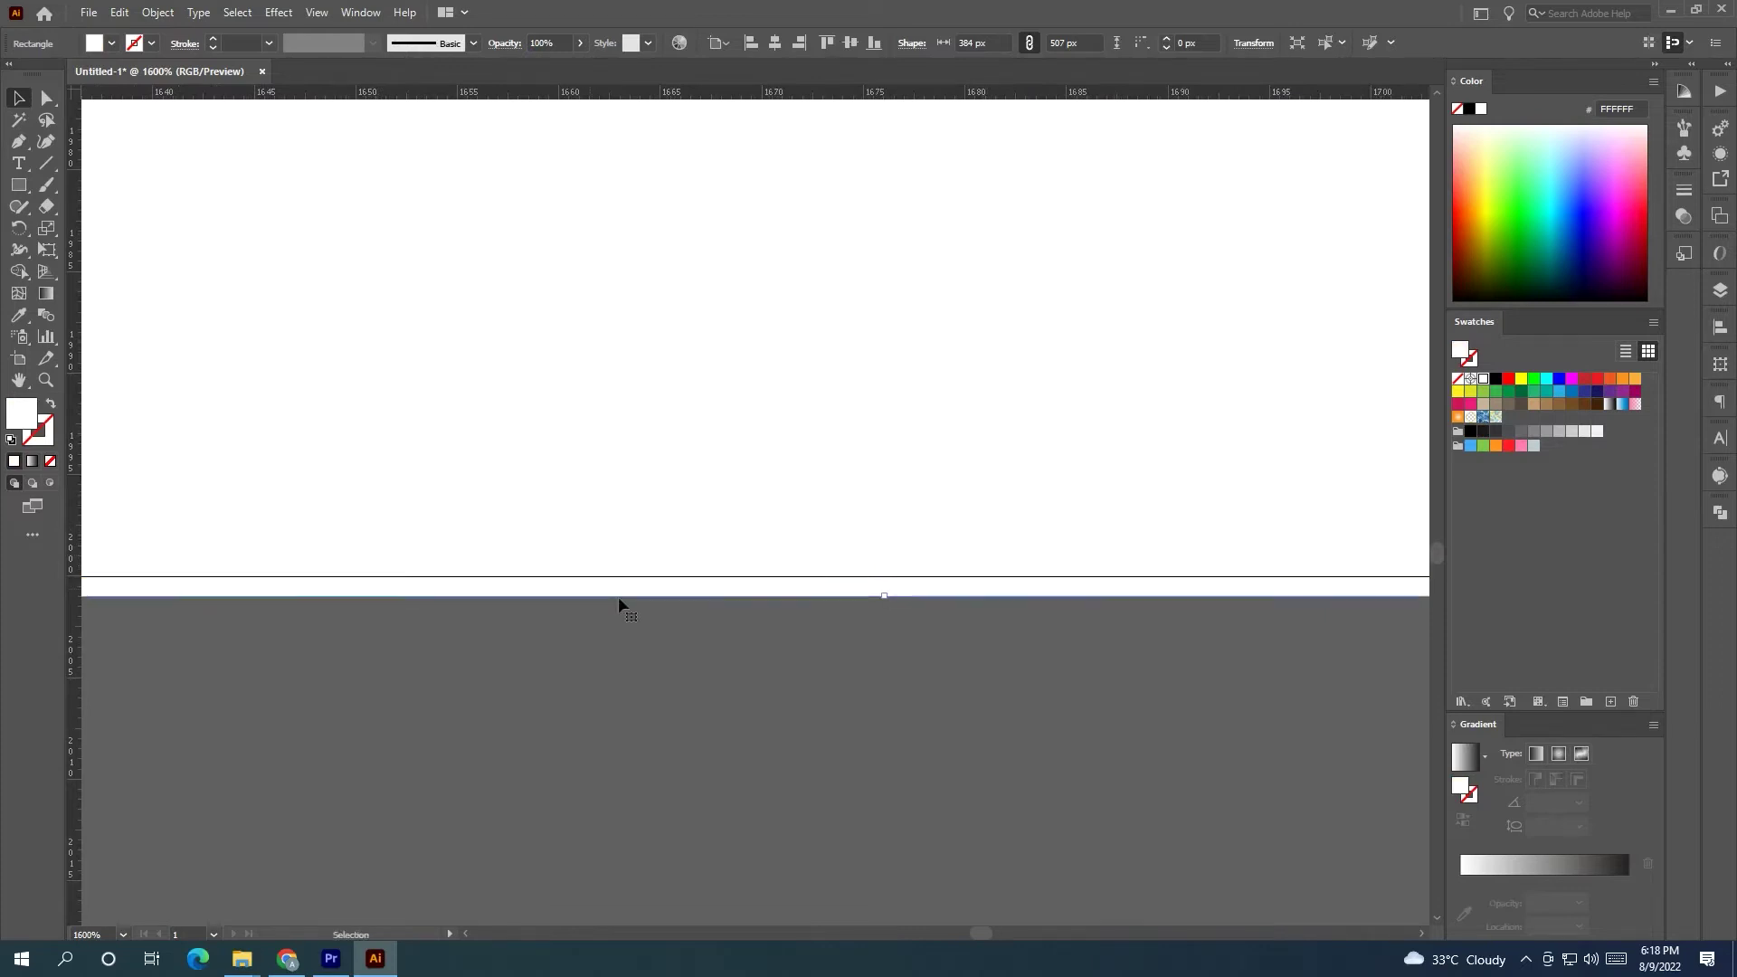
pyautogui.scroll(-7, 590, 561)
pyautogui.scroll(3, 865, 719)
pyautogui.scroll(-2, 841, 613)
# Bring the kitchen photo to the front of the white rectangle and nudge it 4 px to the right.
pyautogui.click(911, 289)
pyautogui.rightClick(911, 290)
pyautogui.moveTo(1050, 509)
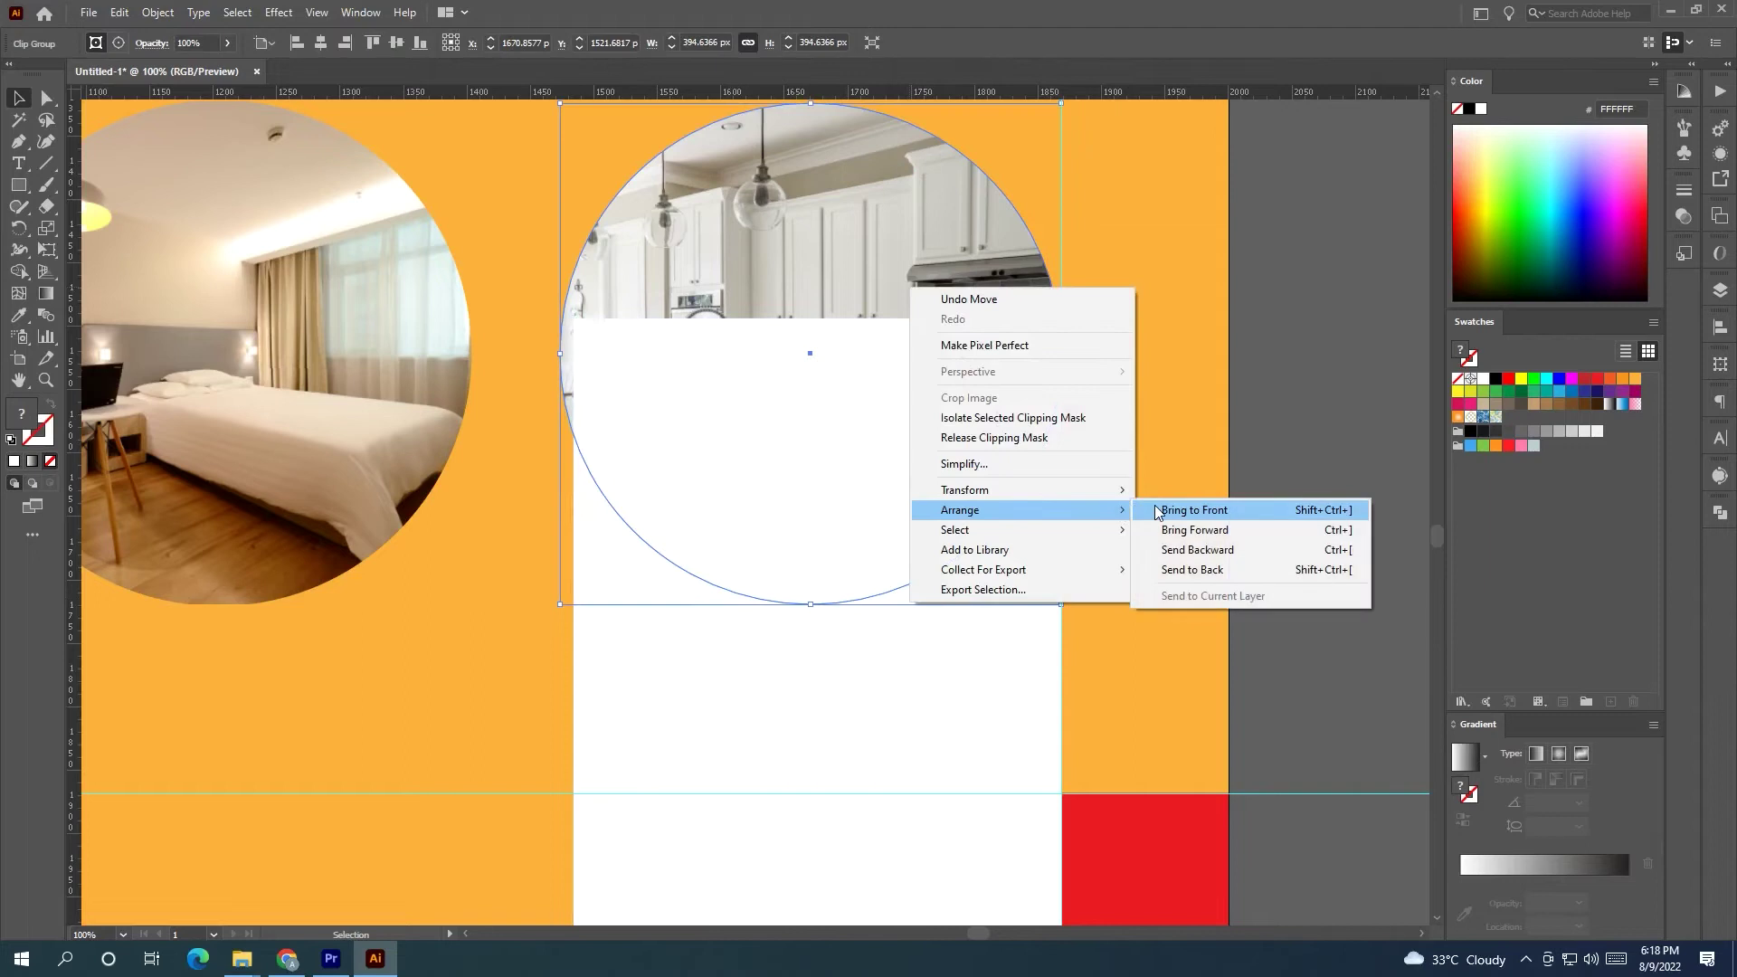
pyautogui.click(1194, 511)
pyautogui.press('Right')
pyautogui.press('Right')
pyautogui.press('Right')
pyautogui.press('Right')
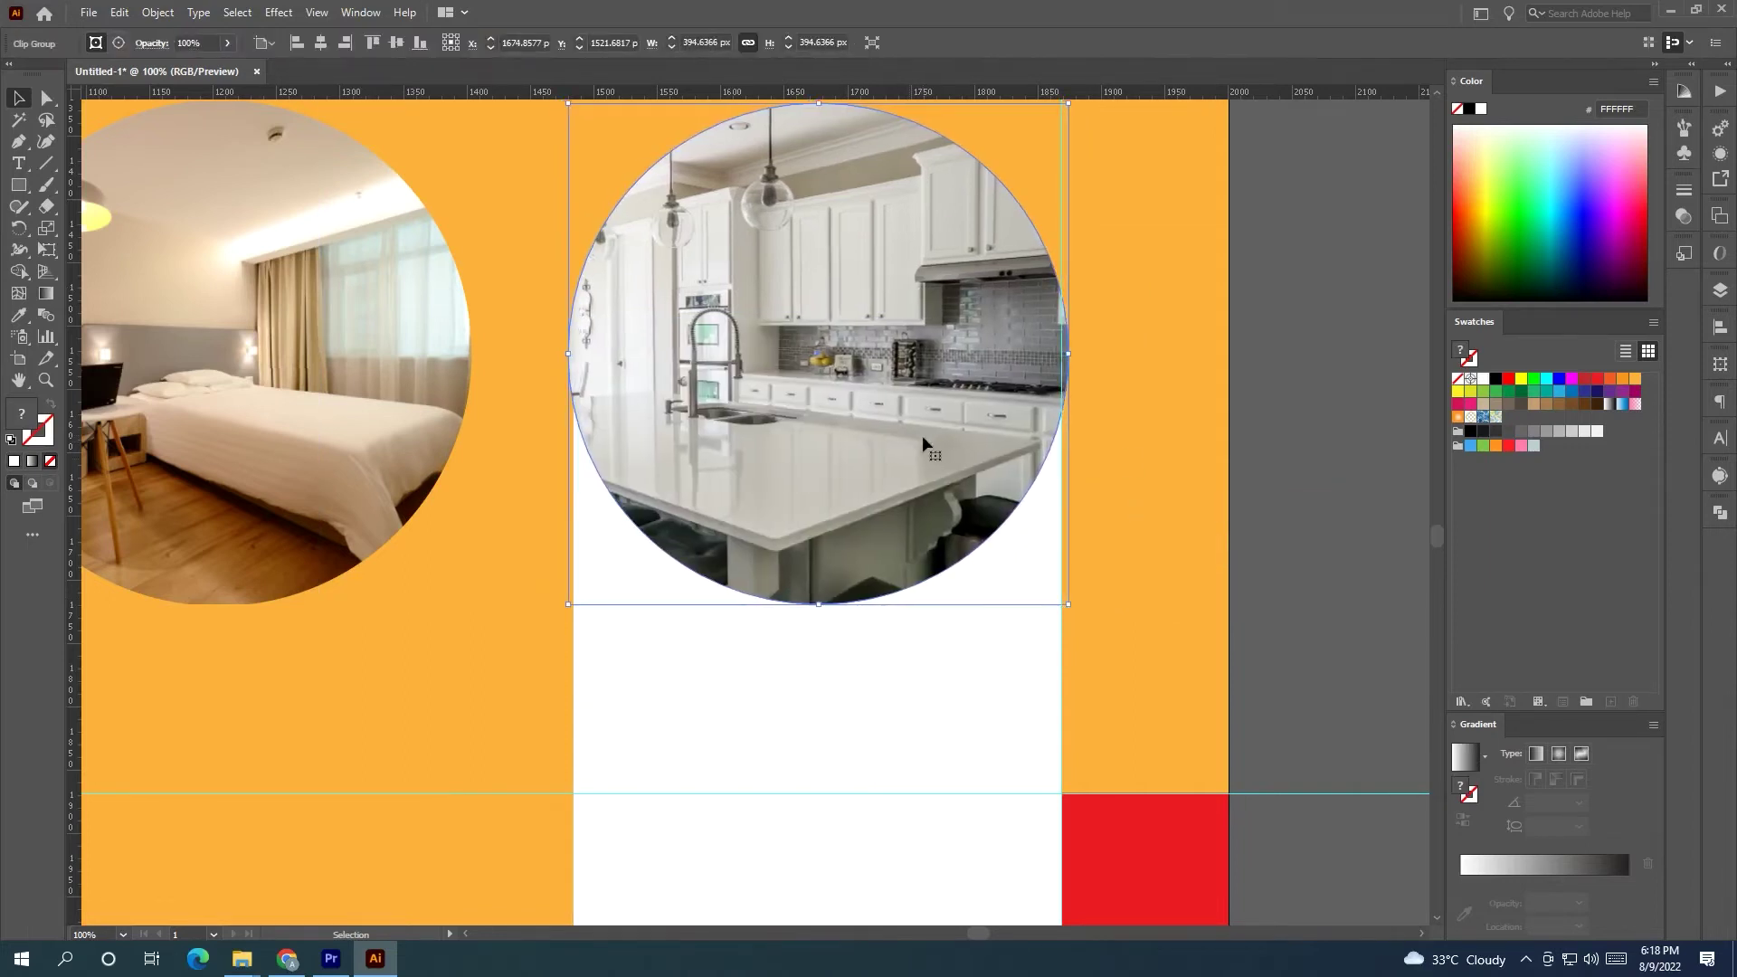
# Align the horizontal centres of the kitchen photo and the white rectangle below it, and deselect them.
pyautogui.scroll(-1, 1001, 409)
pyautogui.click(904, 633)
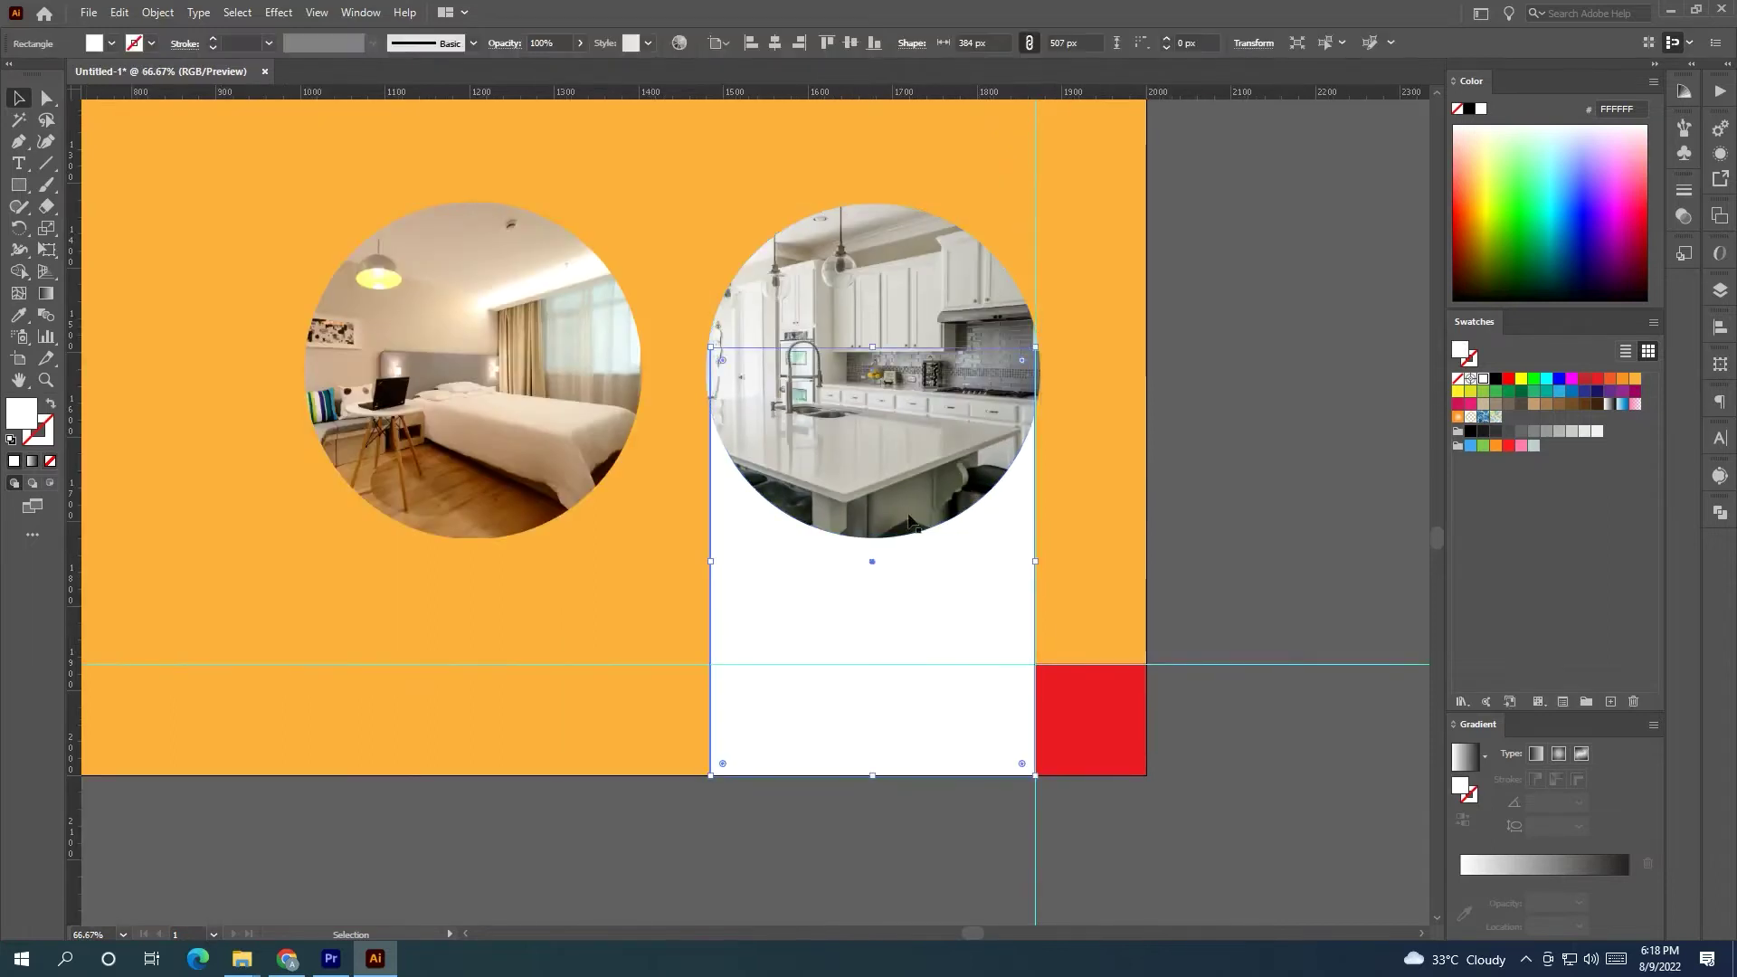
pyautogui.keyDown('shift'); pyautogui.click(894, 483); pyautogui.keyUp('shift')
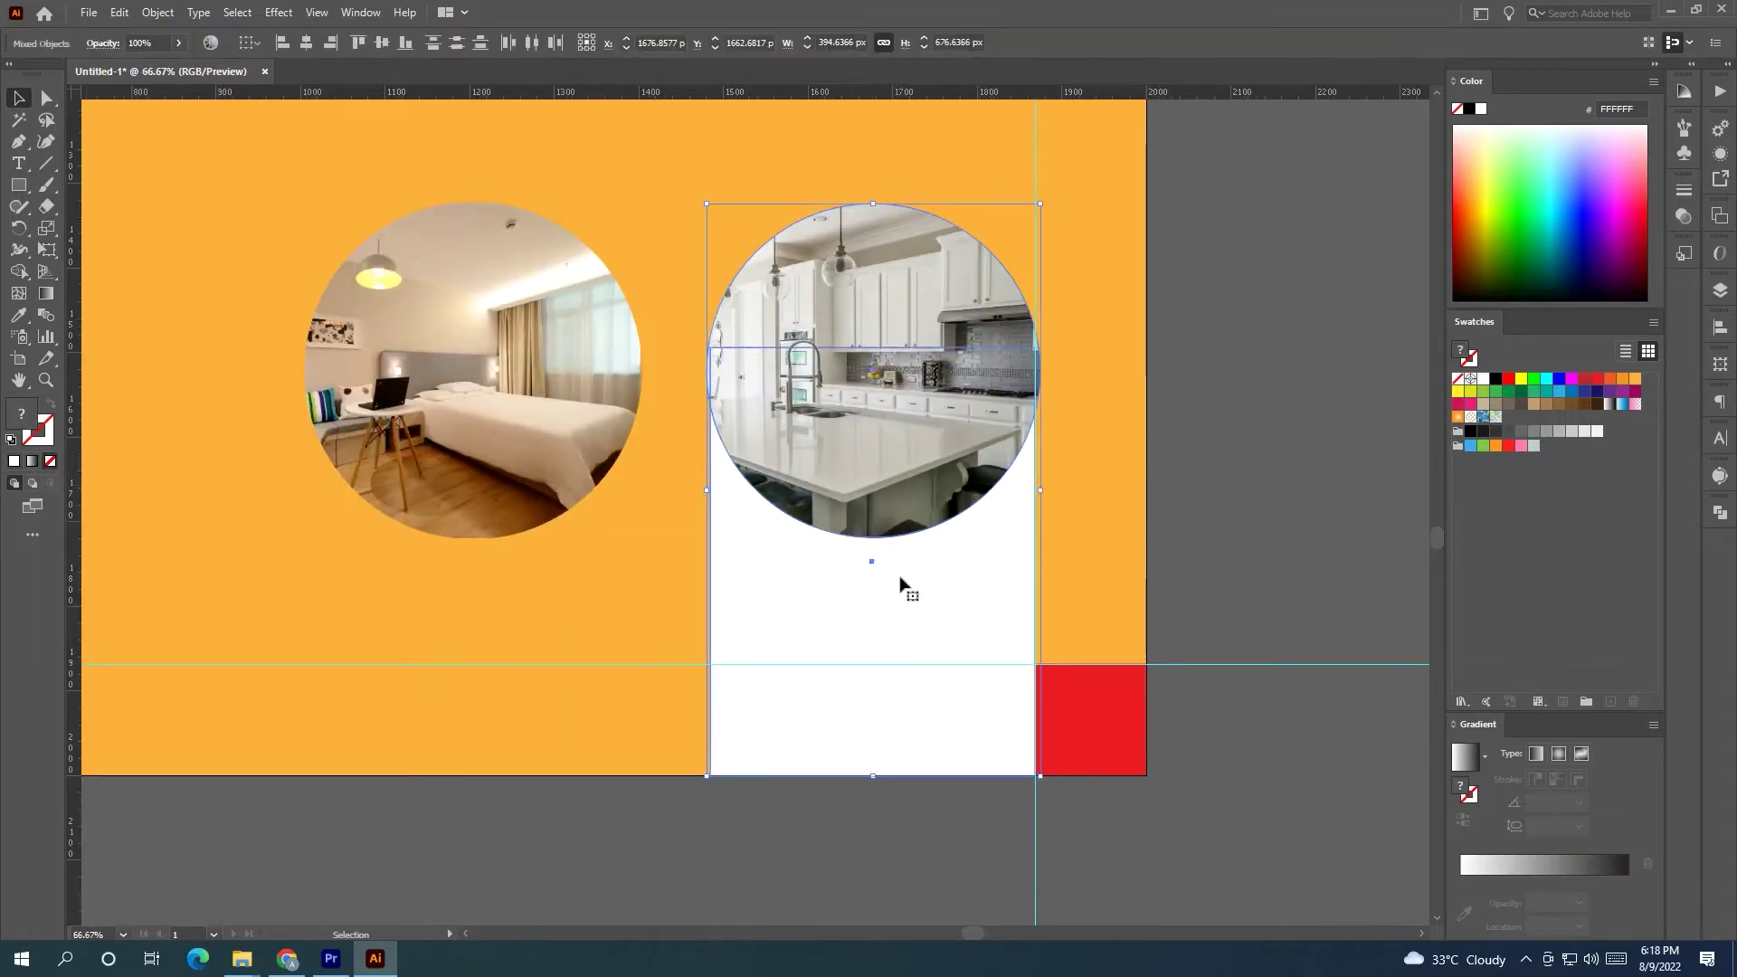
pyautogui.click(306, 46)
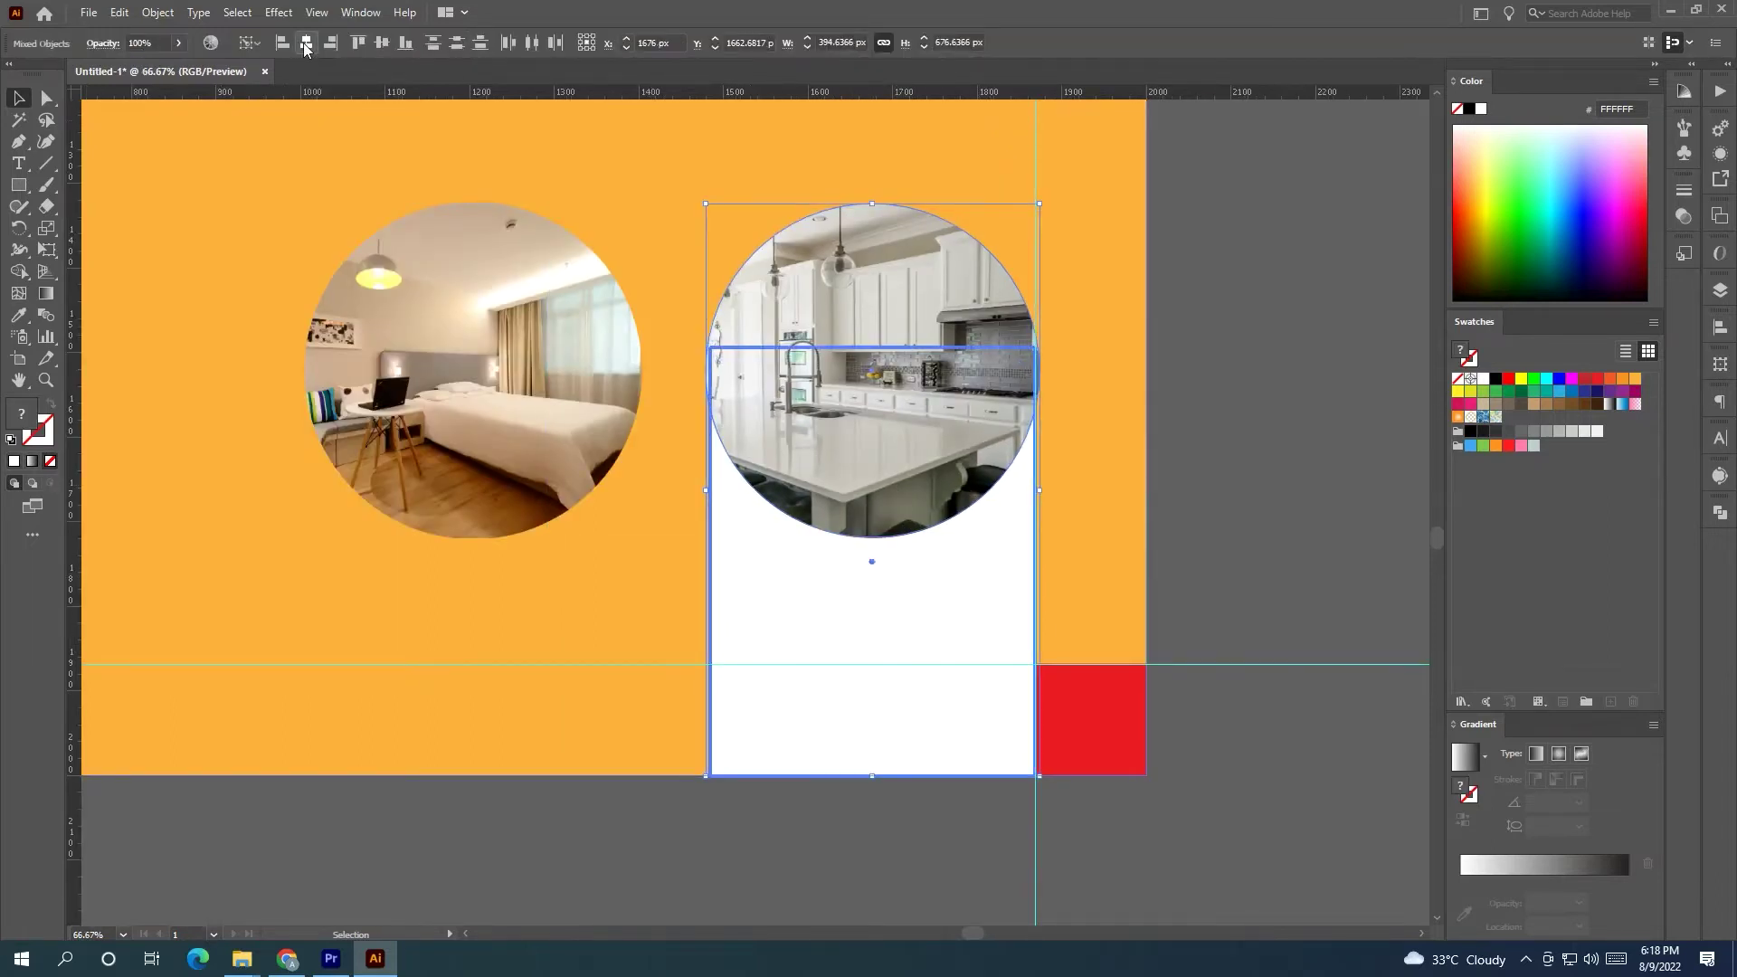
pyautogui.click(1221, 520)
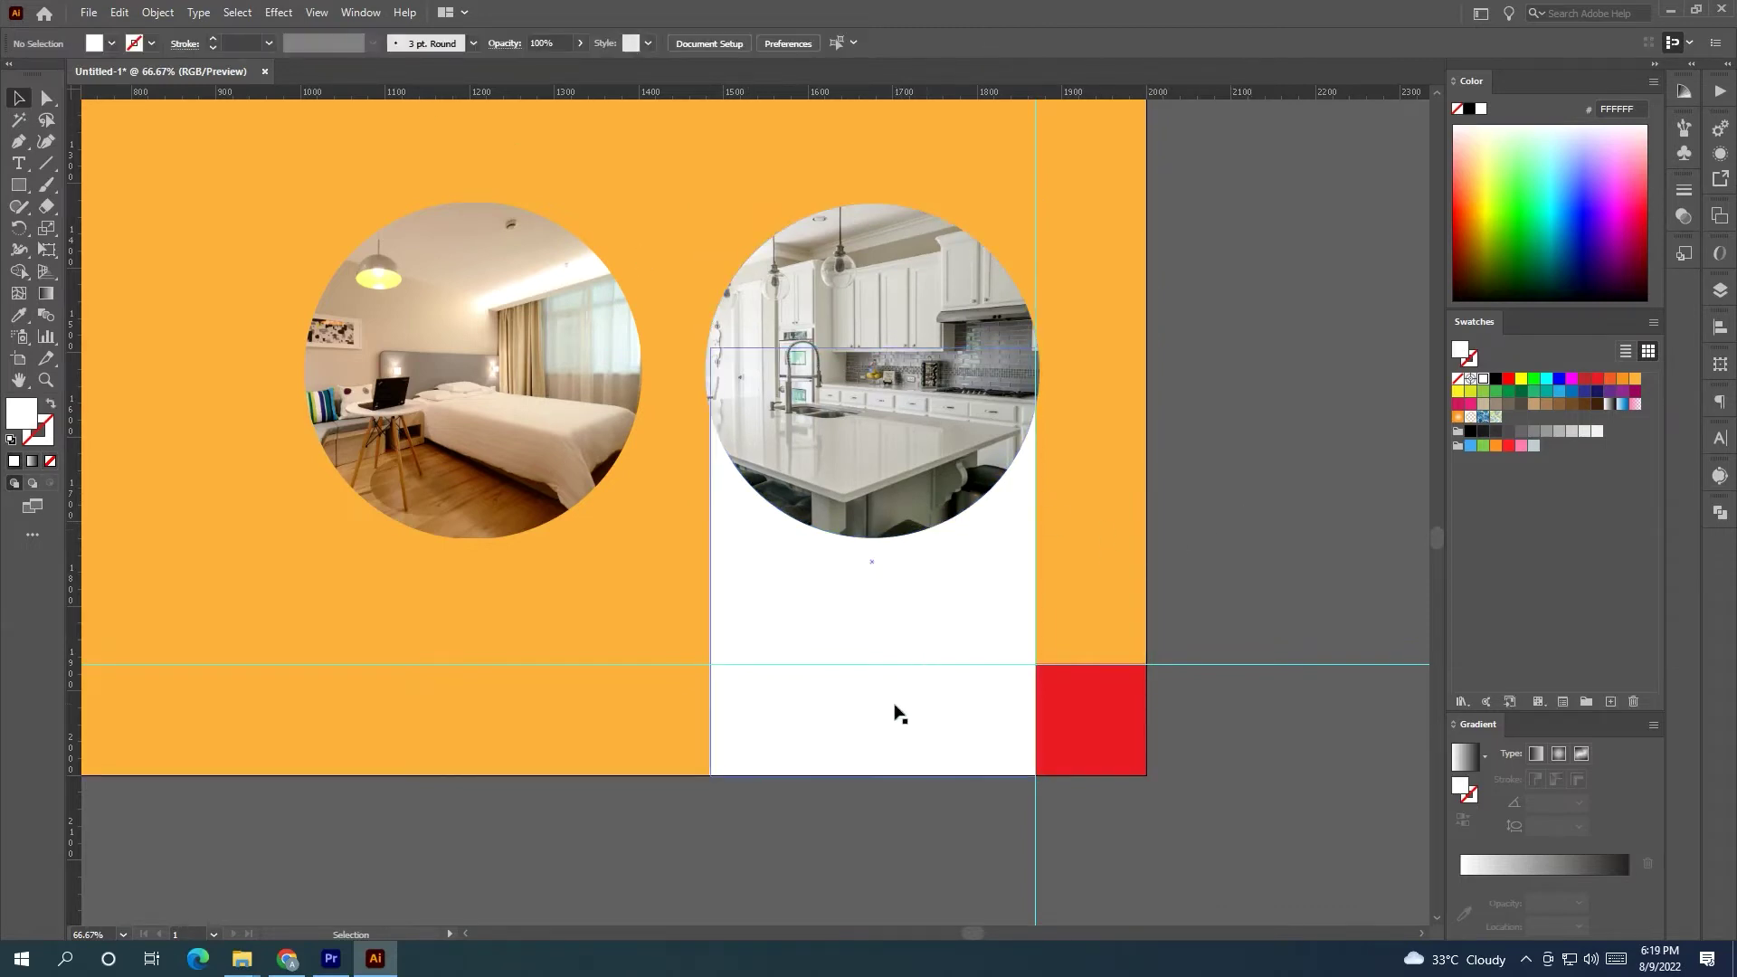
# Copy the white rectangle to the bedroom photo's column and arrange the bedroom photo in front of the copy.
pyautogui.moveTo(844, 701); pyautogui.dragTo(457, 628)
pyautogui.moveTo(523, 558); pyautogui.dragTo(543, 520)
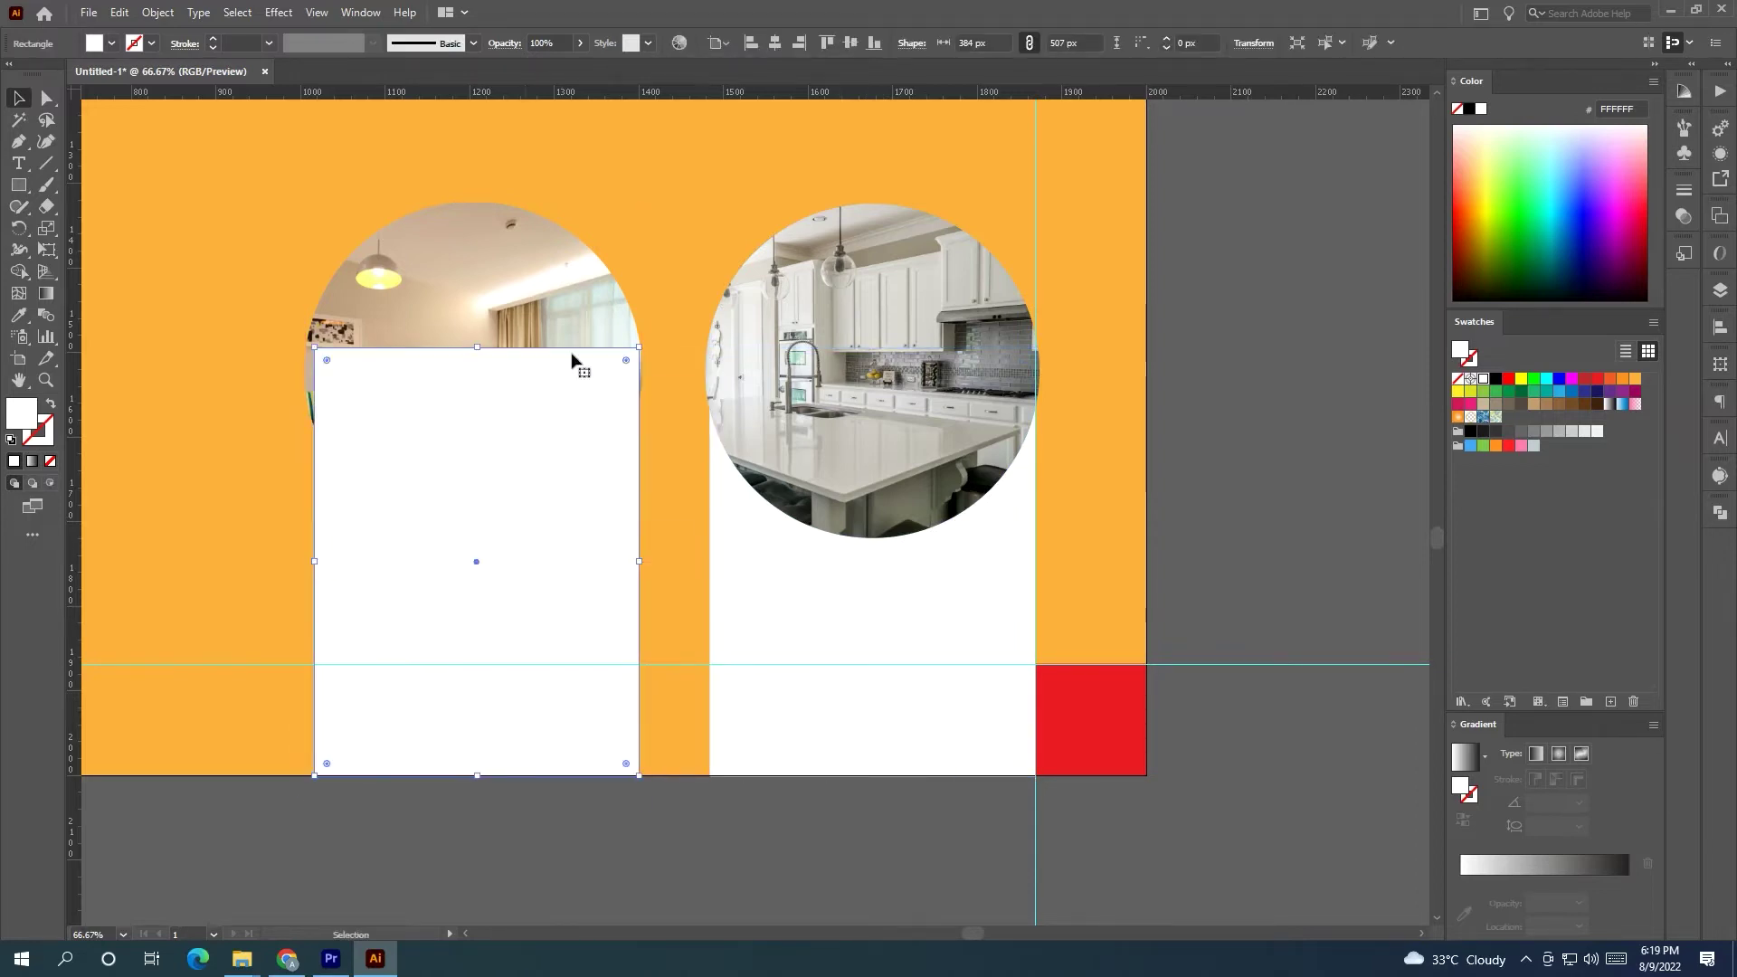
pyautogui.rightClick(582, 320)
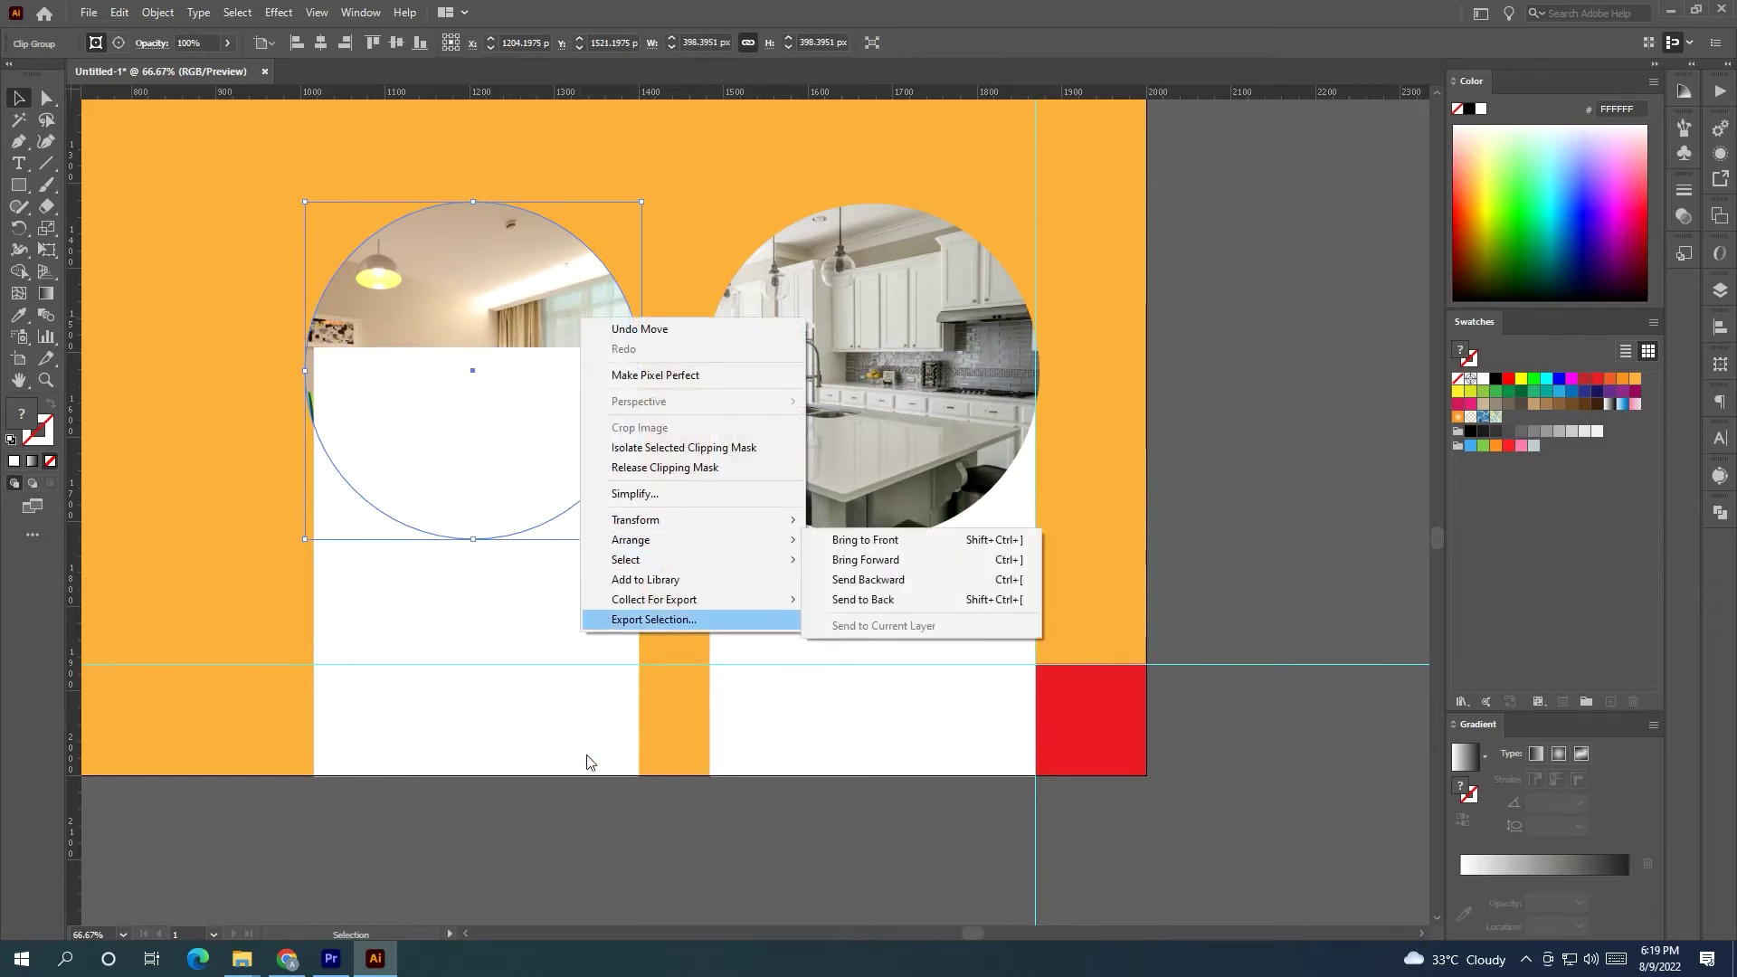
pyautogui.click(863, 599)
pyautogui.click(577, 780)
# Centre the bedroom photo horizontally on its white rectangle, using the rectangle as the key object, and deselect.
pyautogui.click(491, 682)
pyautogui.keyDown('shift'); pyautogui.click(534, 476); pyautogui.keyUp('shift')
pyautogui.click(507, 644)
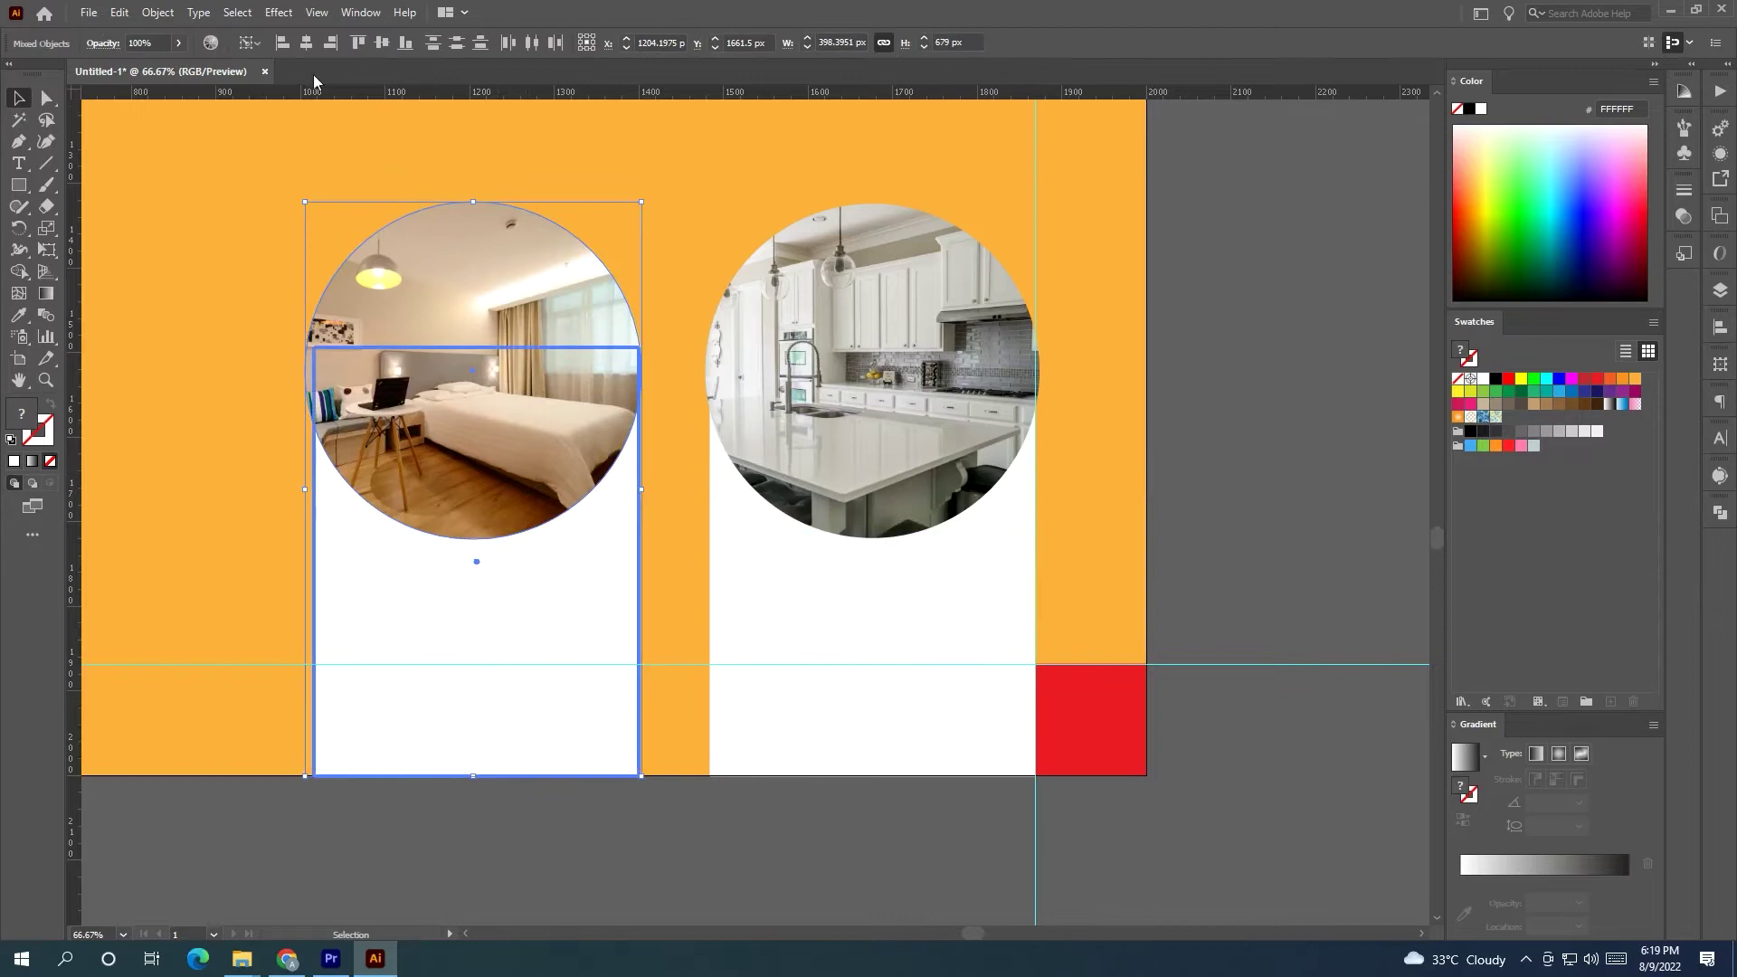
pyautogui.click(306, 42)
pyautogui.click(498, 819)
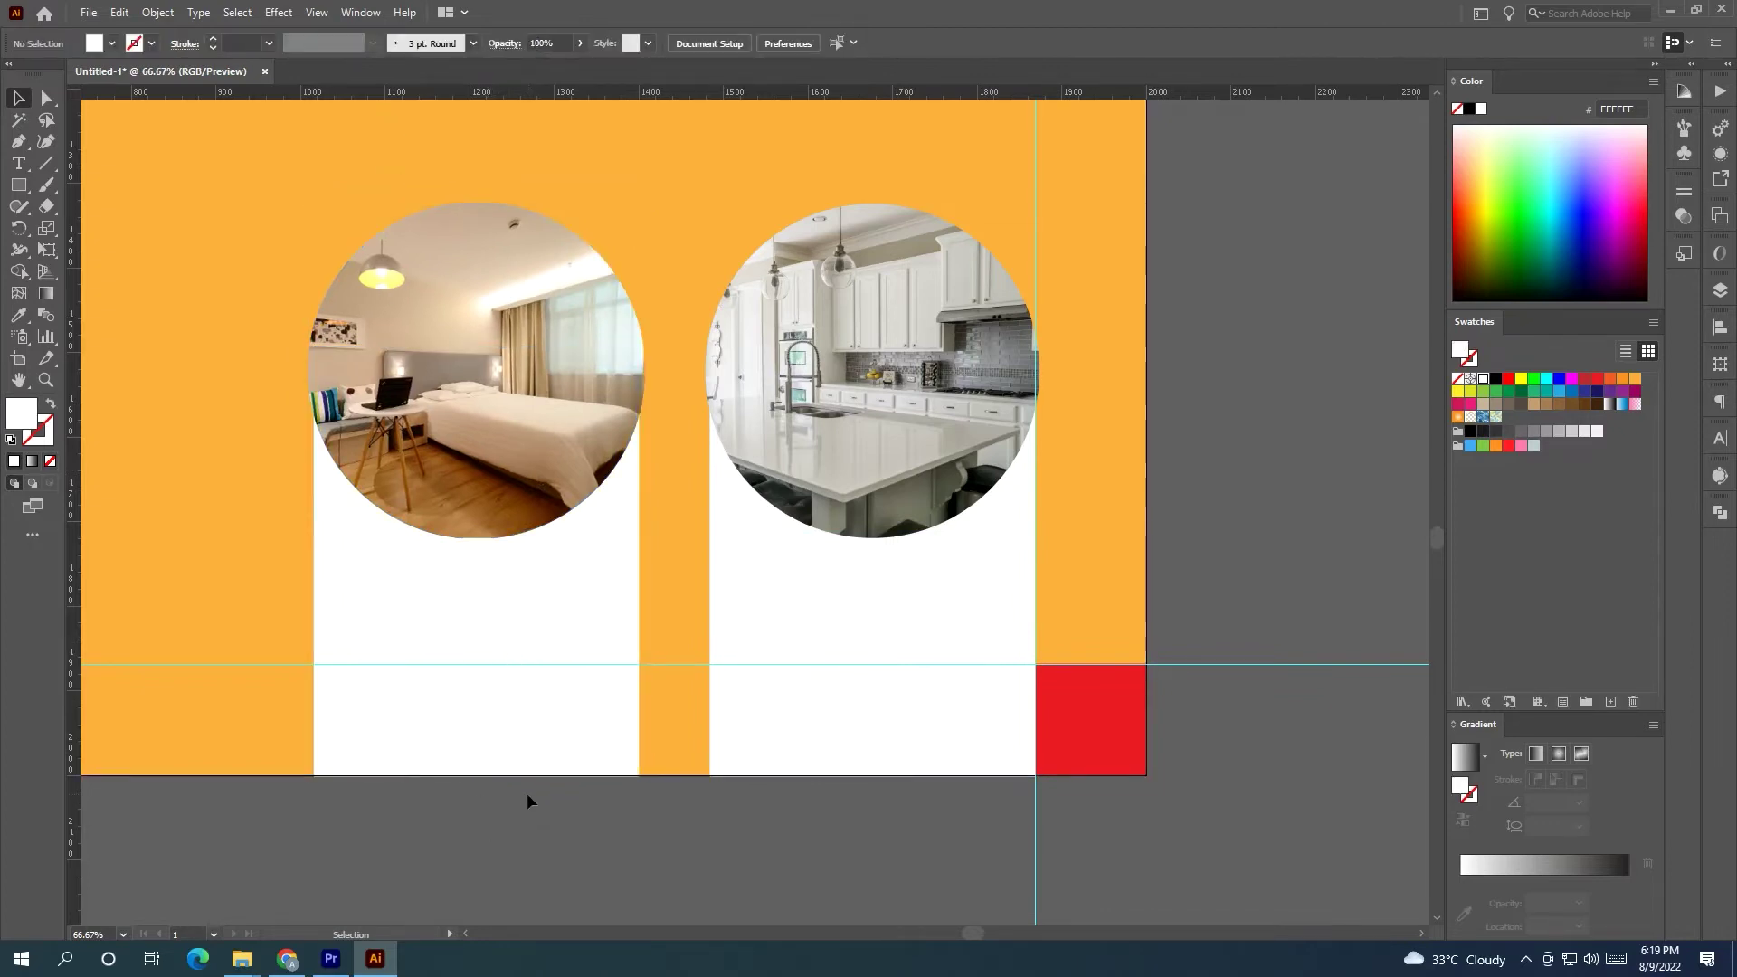
# Copy the round house photo beside the artboard, release the copy's clipping mask and delete its image.
pyautogui.keyDown('alt'); pyautogui.scroll(-2, 583, 609); pyautogui.keyUp('alt')
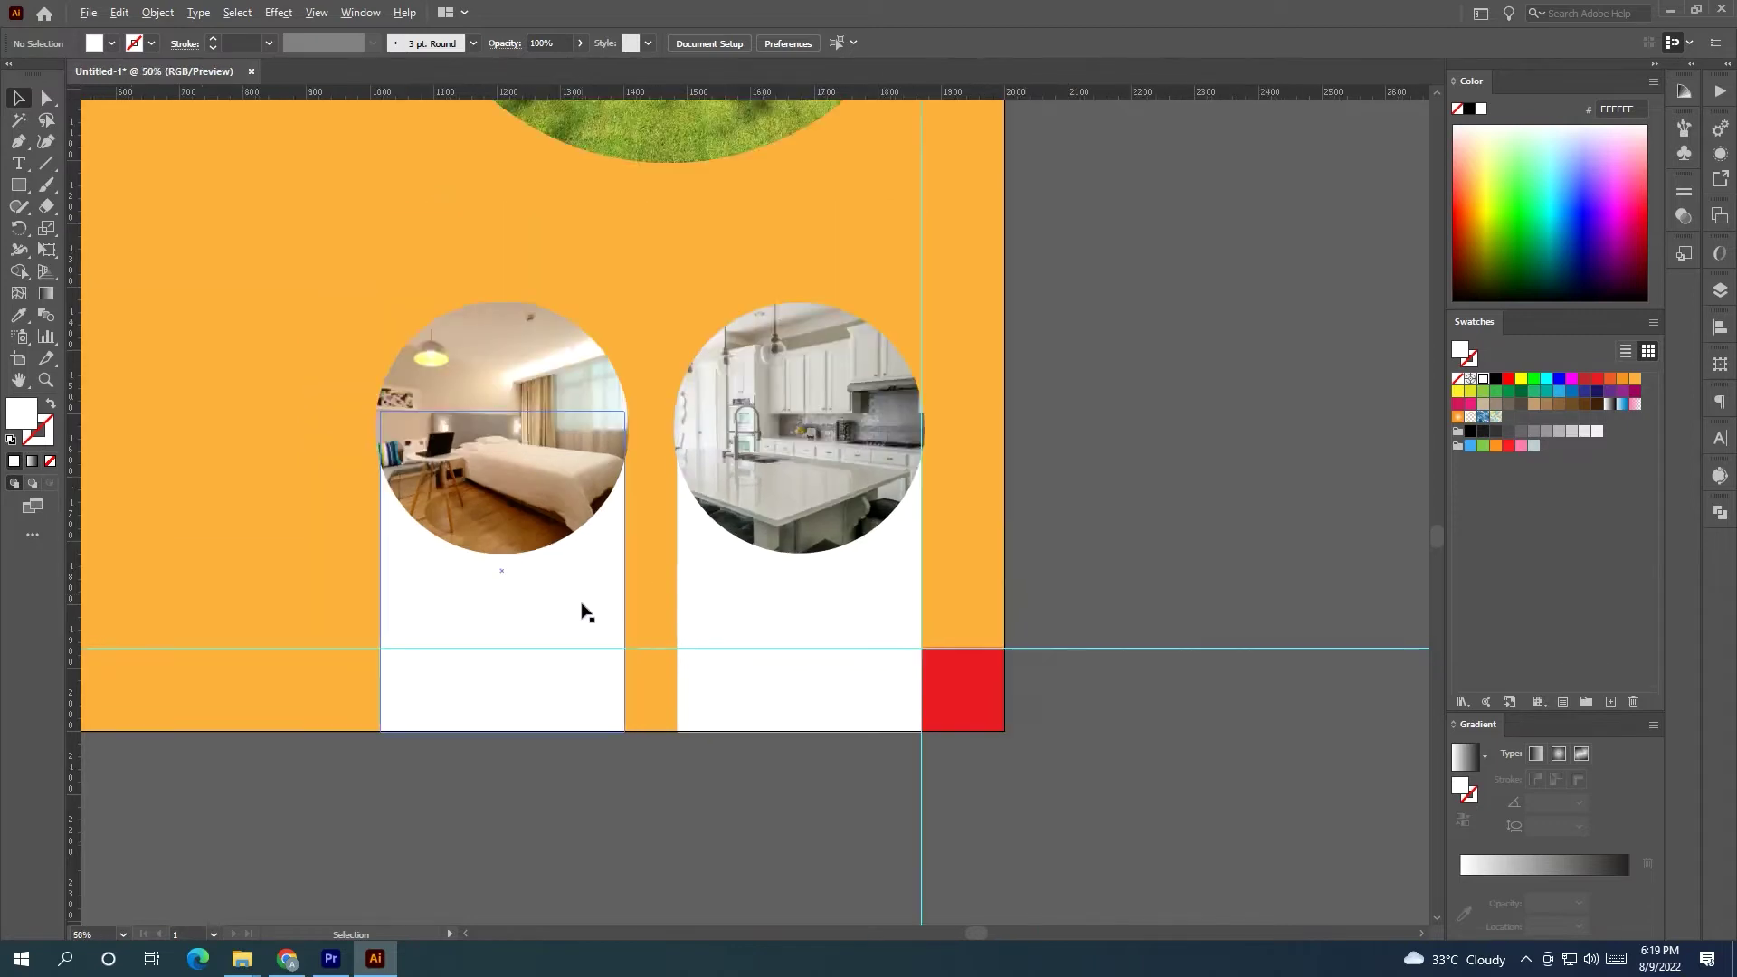
pyautogui.moveTo(582, 608); pyautogui.dragTo(487, 844)
pyautogui.moveTo(606, 505); pyautogui.dragTo(1013, 584)
pyautogui.scroll(3, 534, 476)
pyautogui.keyDown('alt'); pyautogui.scroll(-1, 548, 516); pyautogui.keyUp('alt')
pyautogui.rightClick(1044, 583)
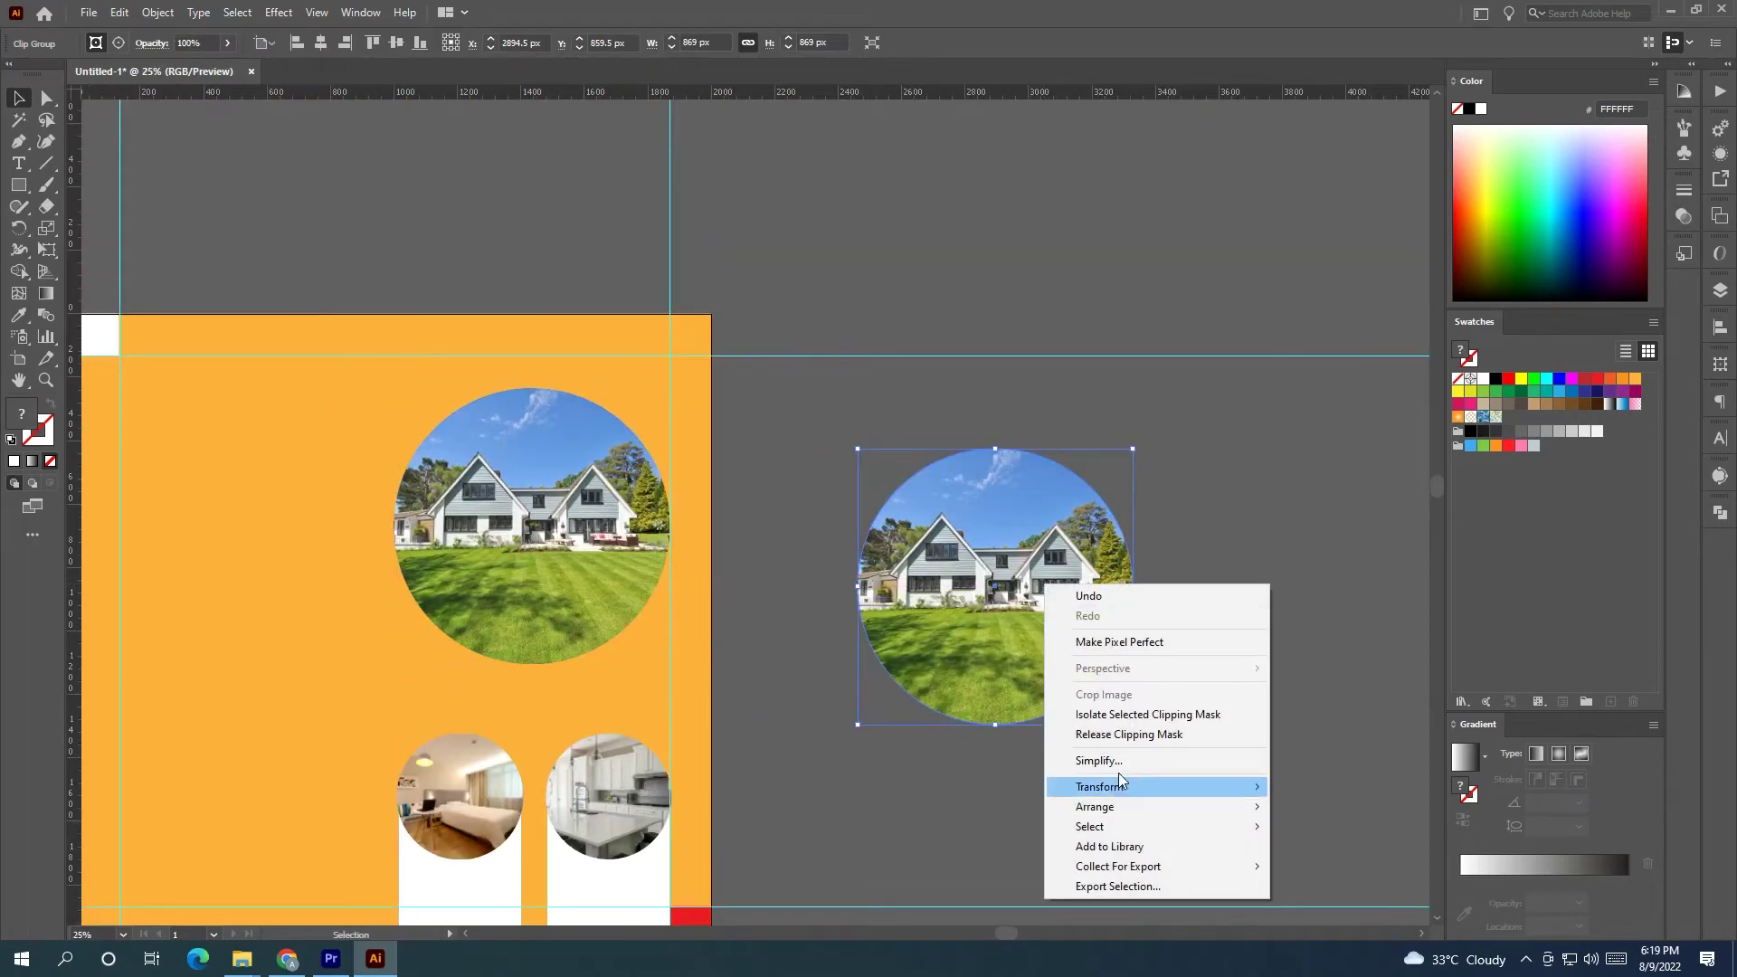
pyautogui.click(1143, 736)
pyautogui.click(1172, 690)
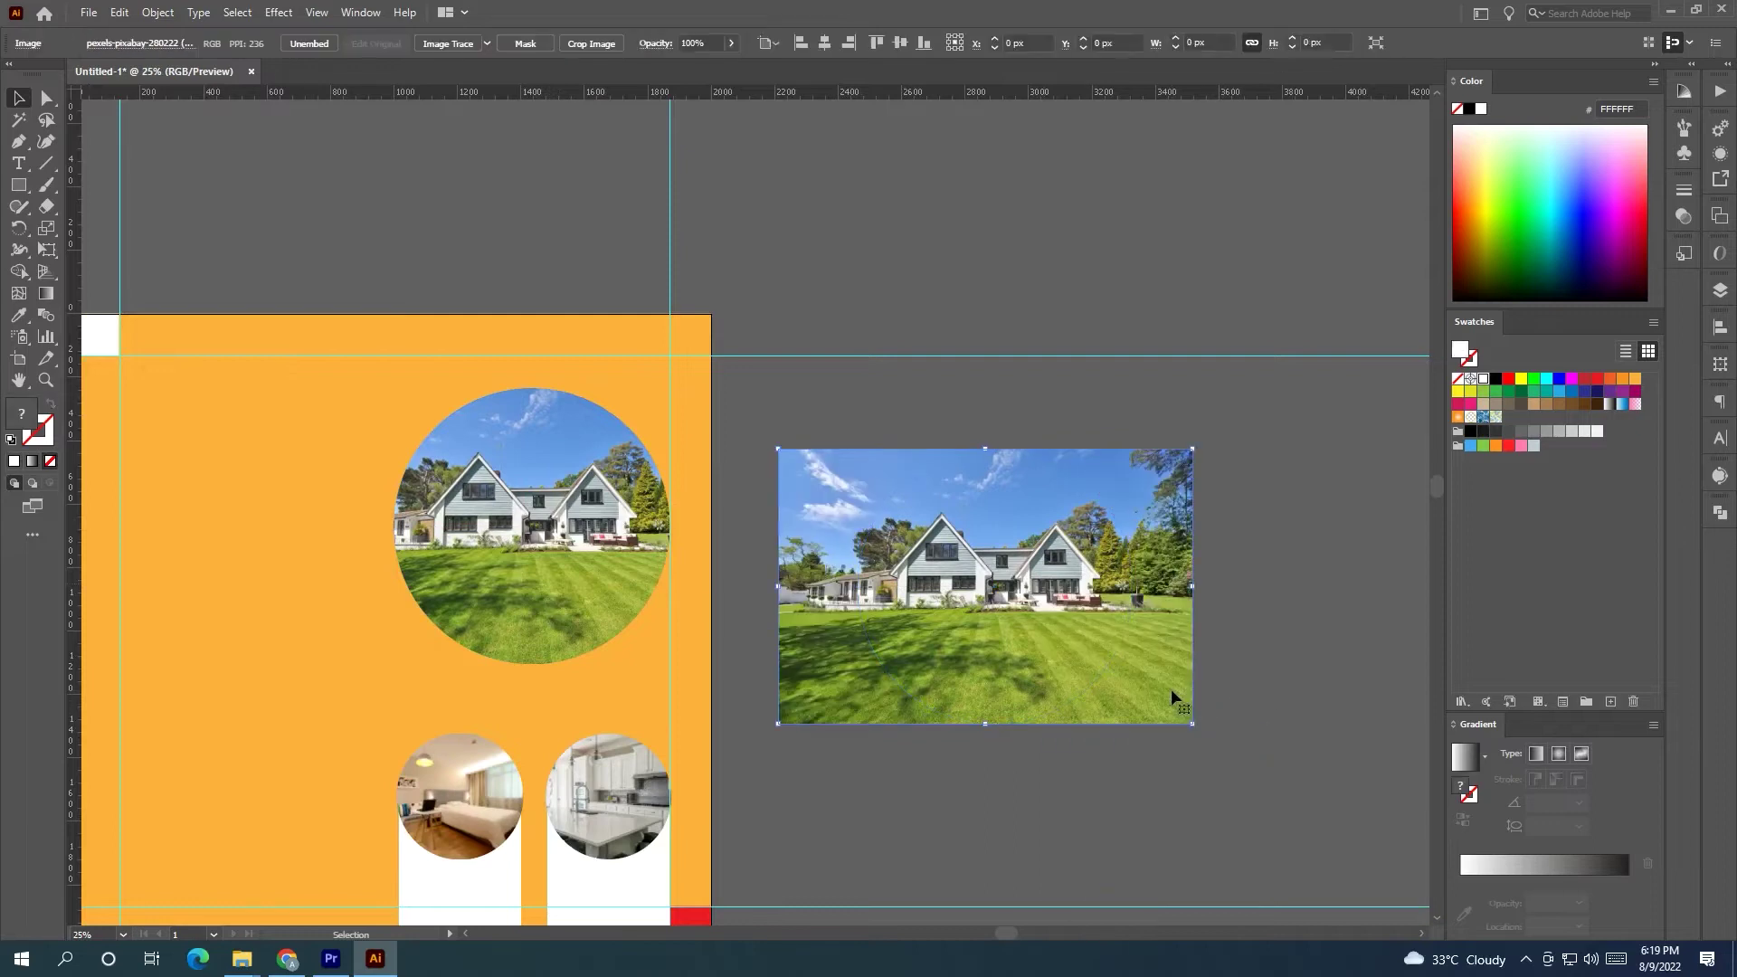
pyautogui.press('Delete')
# Fill the leftover circle from the house photo's clipping mask with white.
pyautogui.moveTo(1165, 693); pyautogui.dragTo(897, 548)
pyautogui.click(1523, 379)
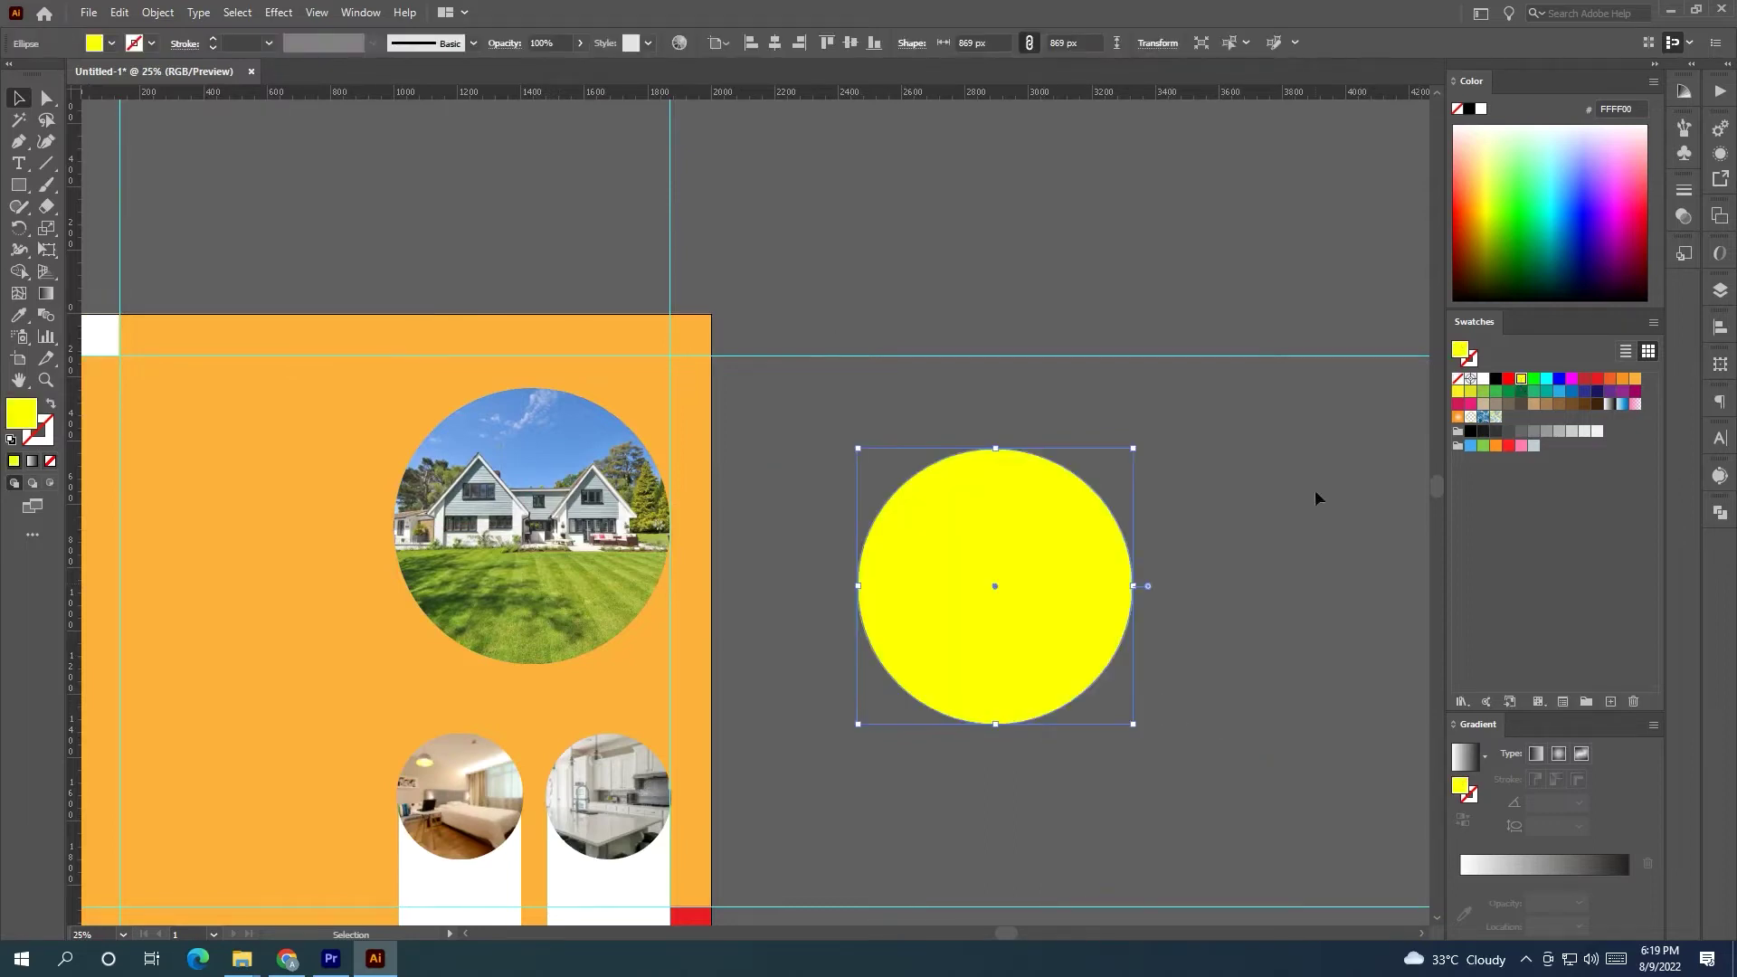
pyautogui.click(1374, 427)
pyautogui.click(1028, 605)
pyautogui.click(1483, 379)
# Bring the house photo to the front and position the white circle exactly behind it.
pyautogui.moveTo(1031, 617); pyautogui.dragTo(485, 584)
pyautogui.rightClick(636, 550)
pyautogui.moveTo(731, 780)
pyautogui.click(914, 772)
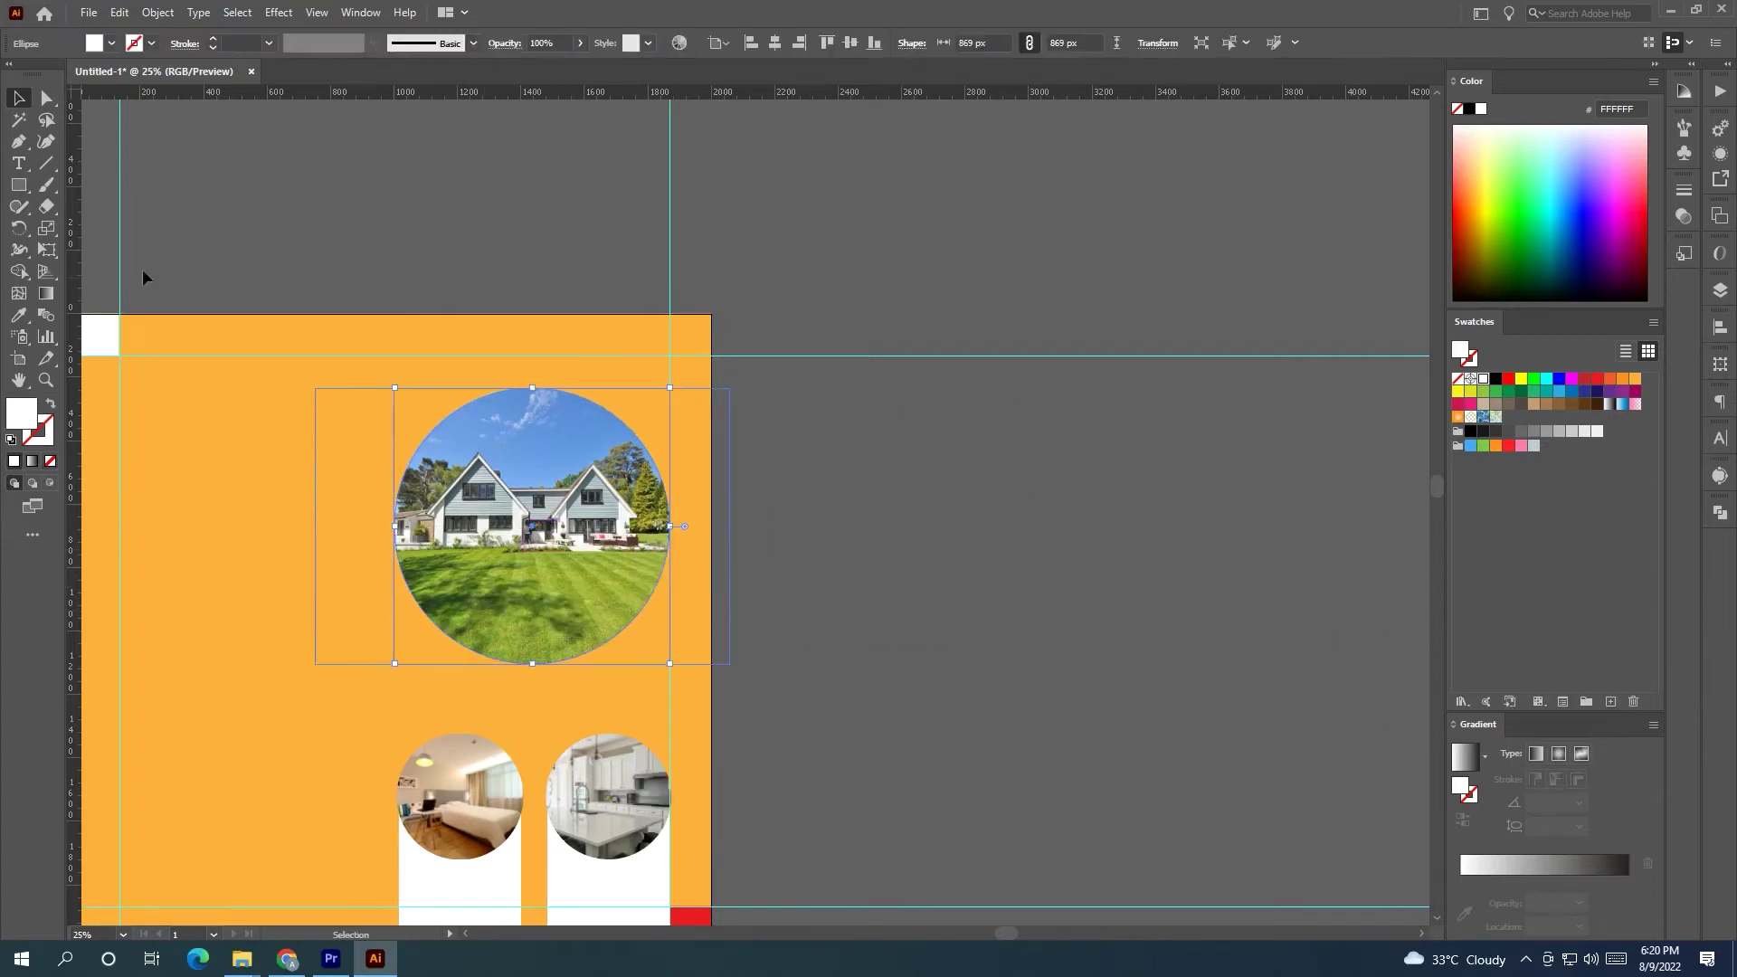
# Offset the path of the white circle behind the house photo outward by 23 px.
pyautogui.click(155, 15)
pyautogui.moveTo(350, 445)
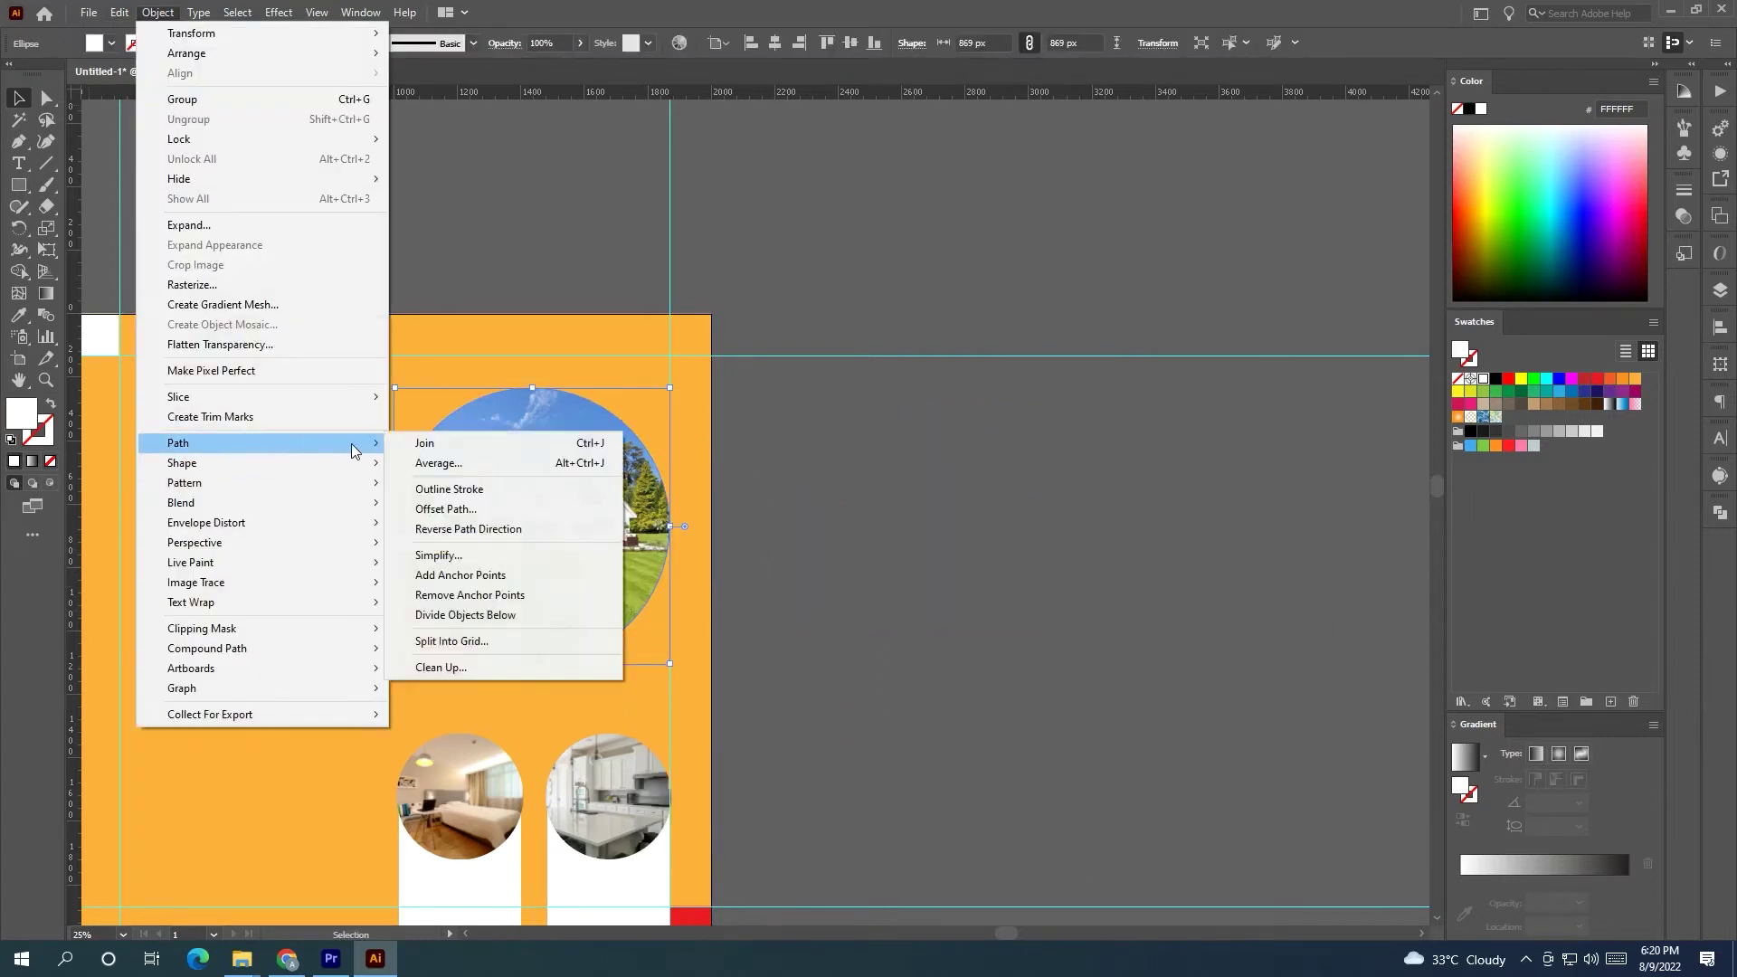
pyautogui.click(445, 509)
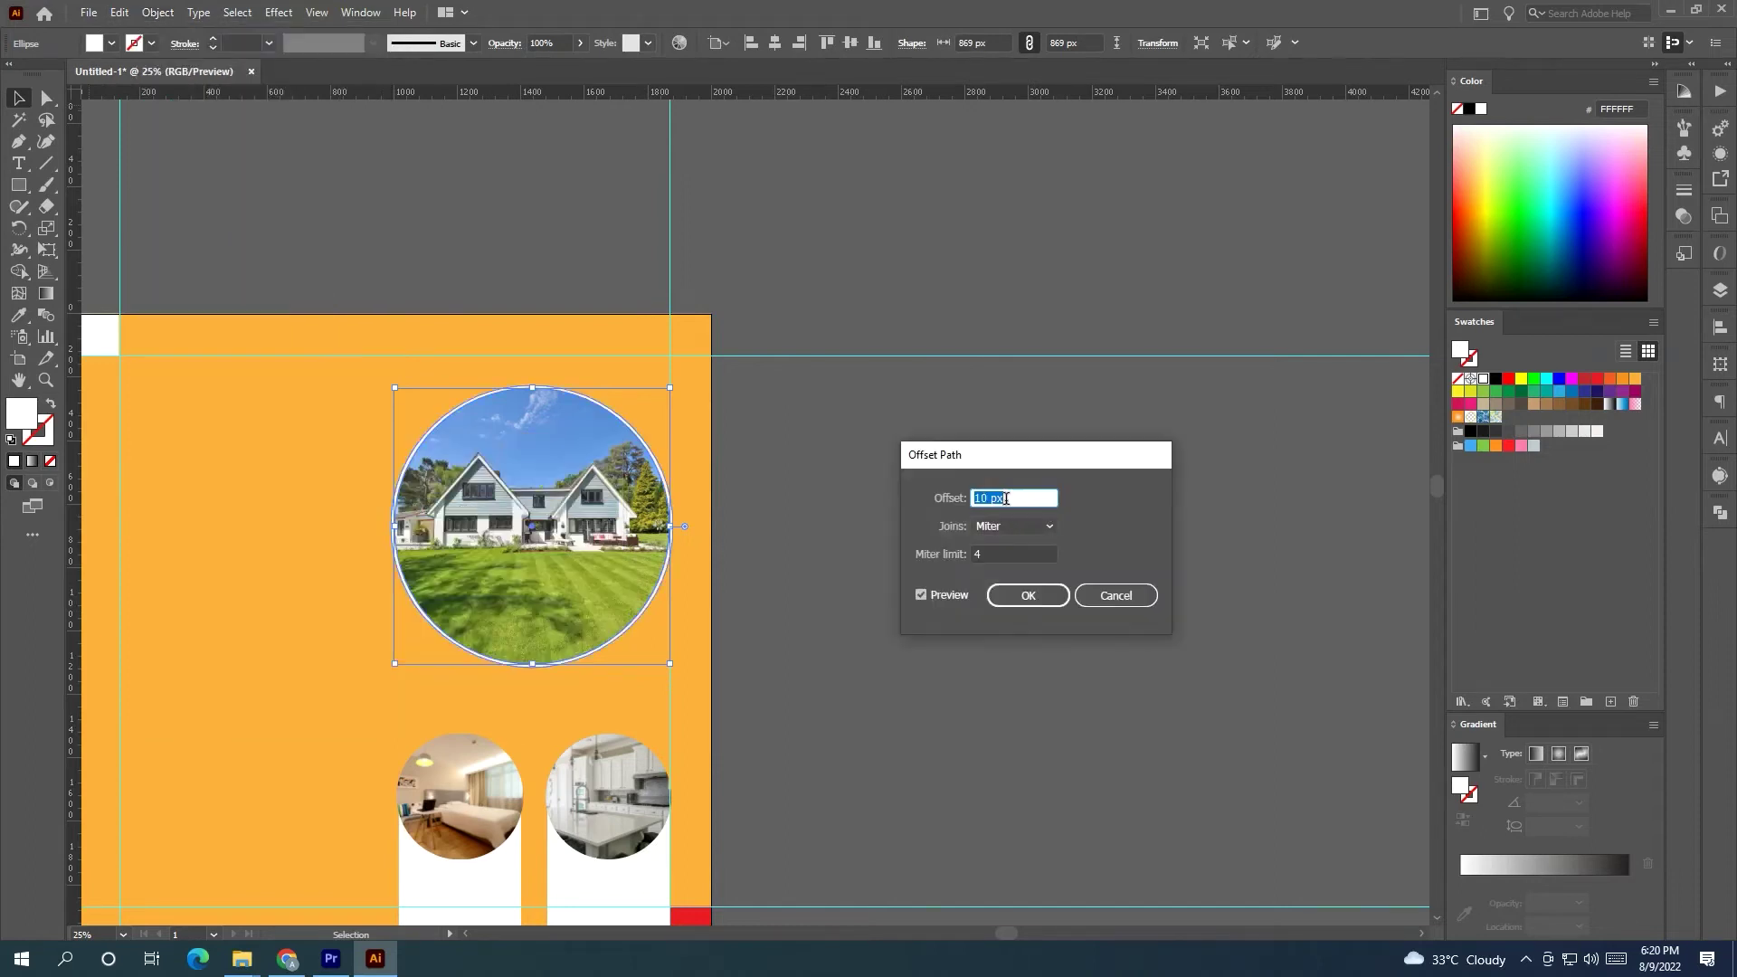
pyautogui.scroll(11, 1011, 497)
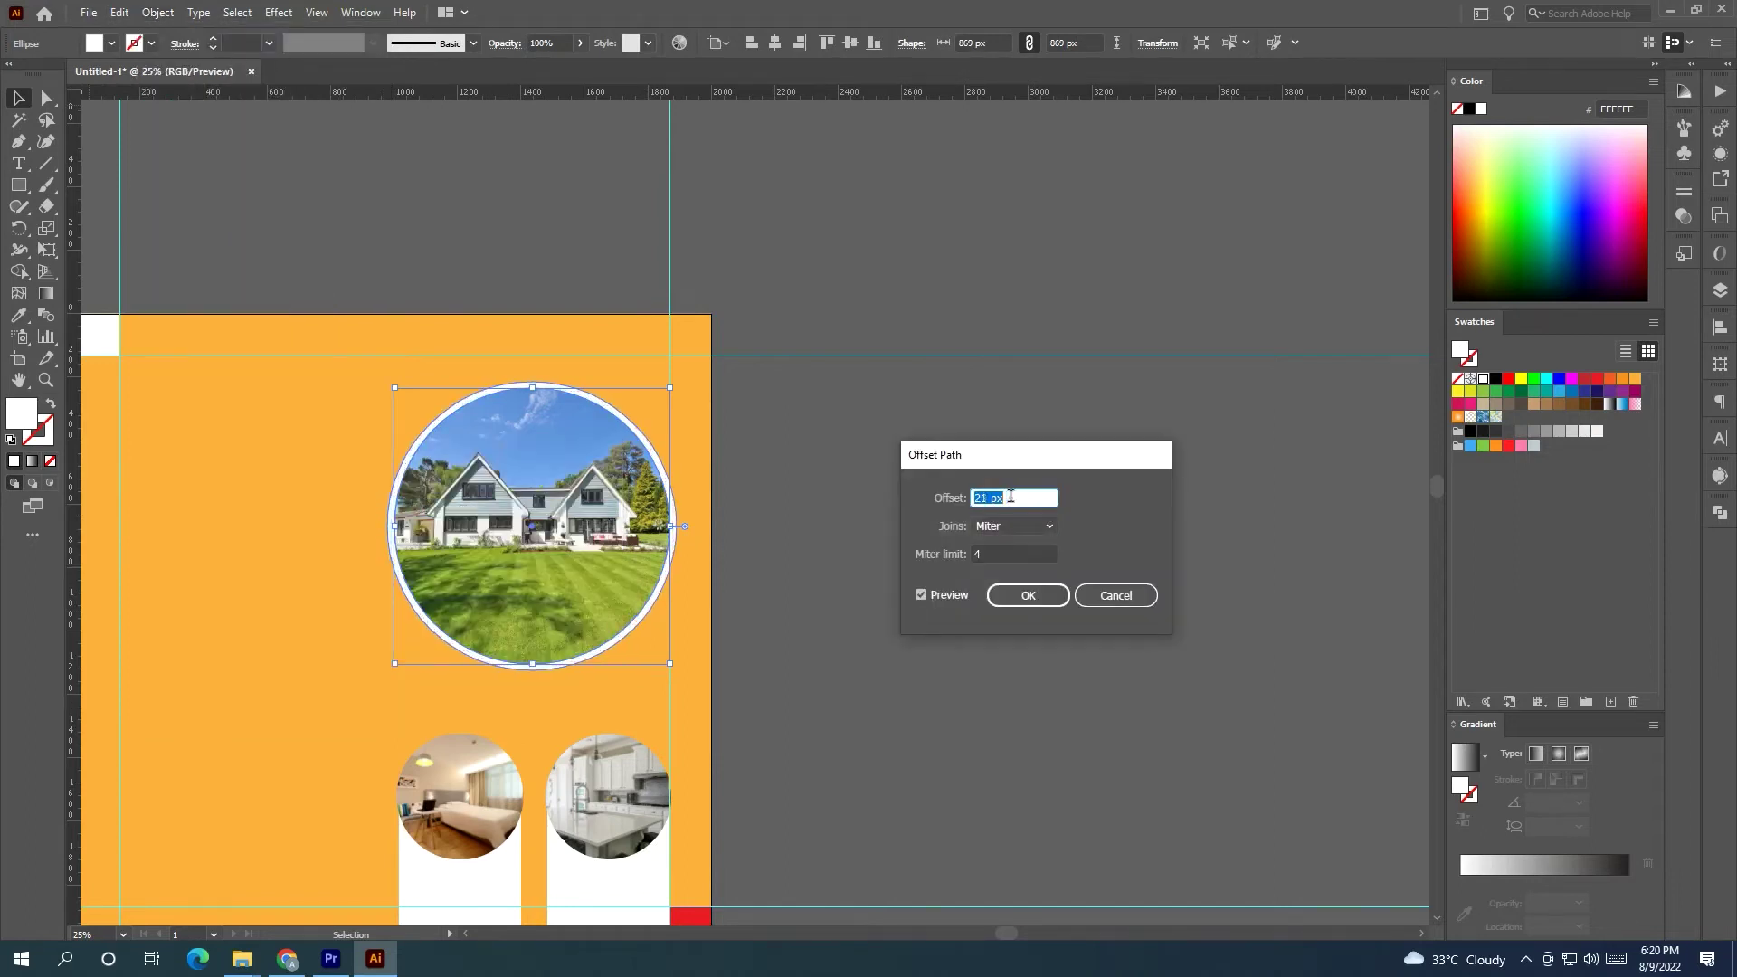
pyautogui.click(1039, 594)
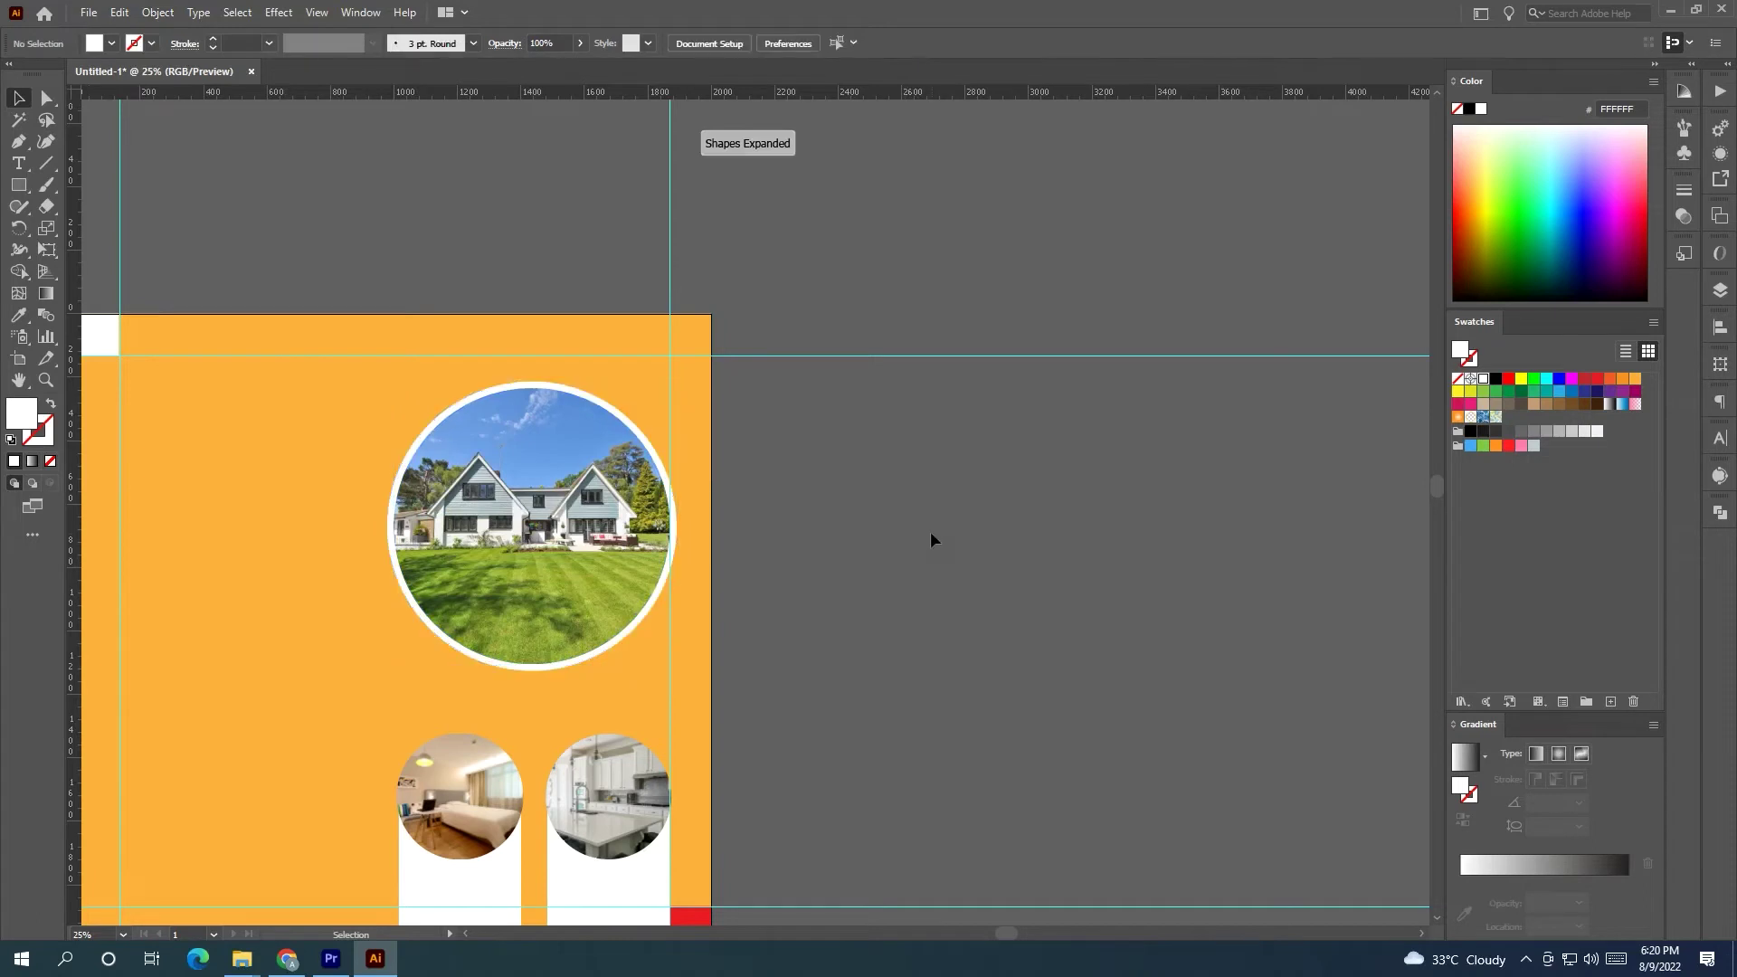
# Copy the round kitchen photo beside the artboard, release the copy's clipping mask and delete its image.
pyautogui.scroll(-2, 914, 534)
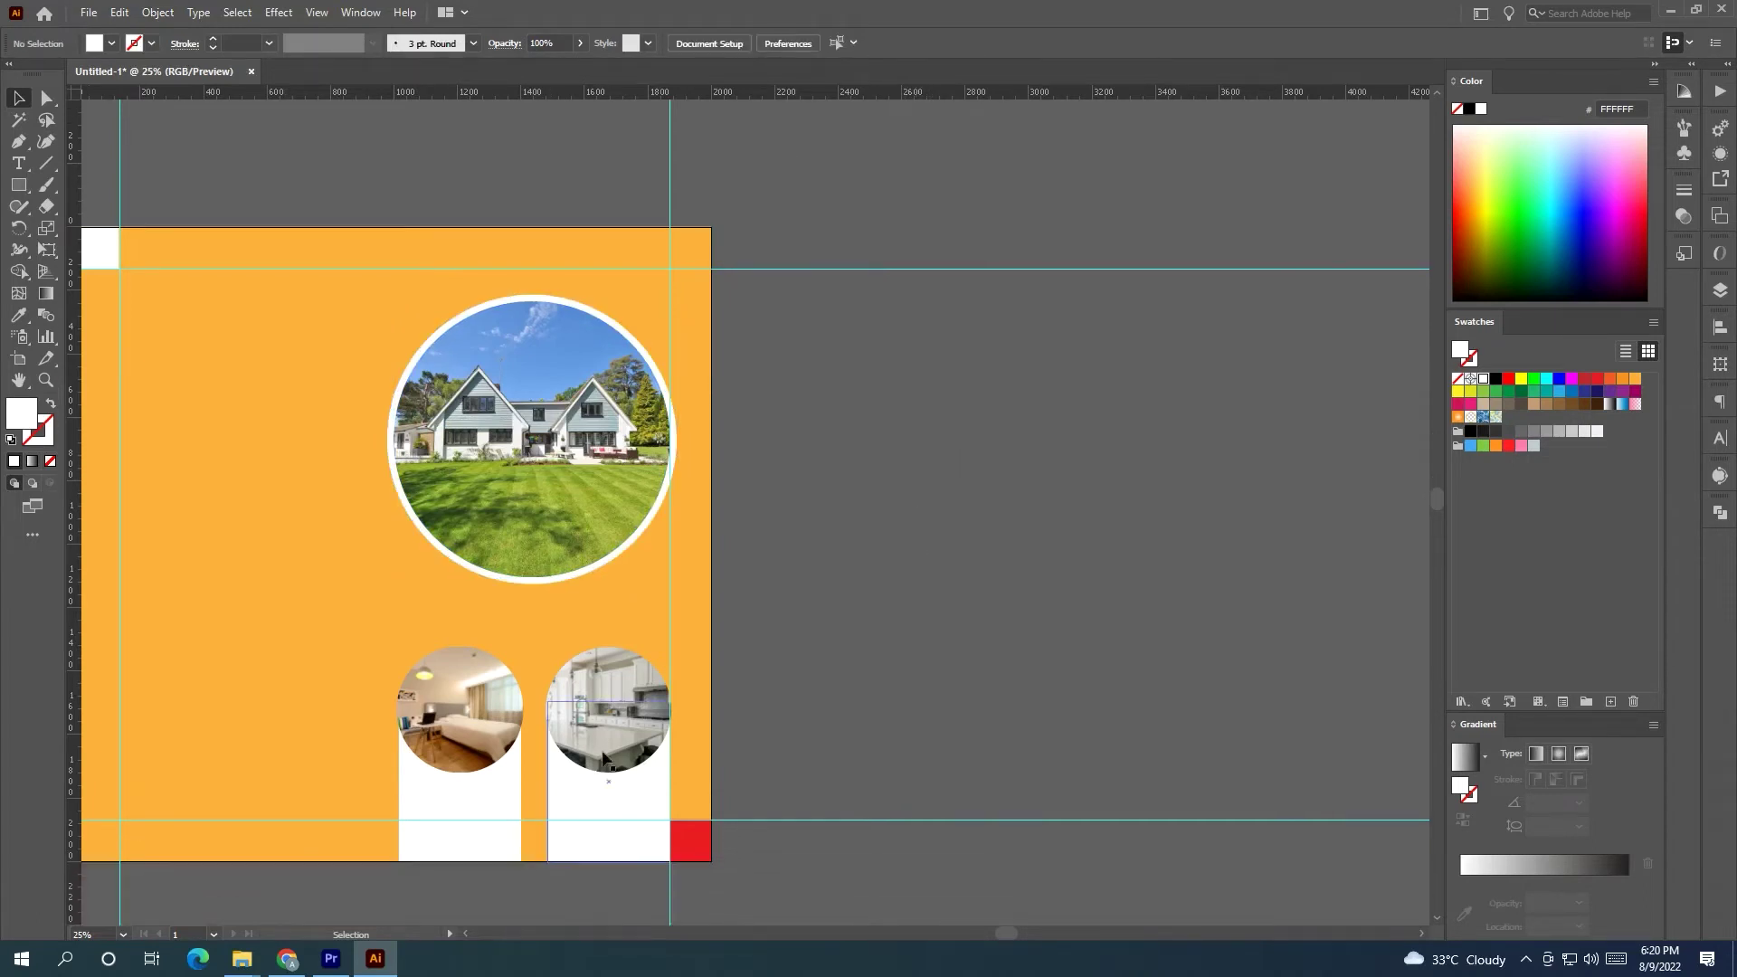
pyautogui.click(612, 754)
pyautogui.moveTo(615, 745); pyautogui.dragTo(972, 714)
pyautogui.rightClick(972, 714)
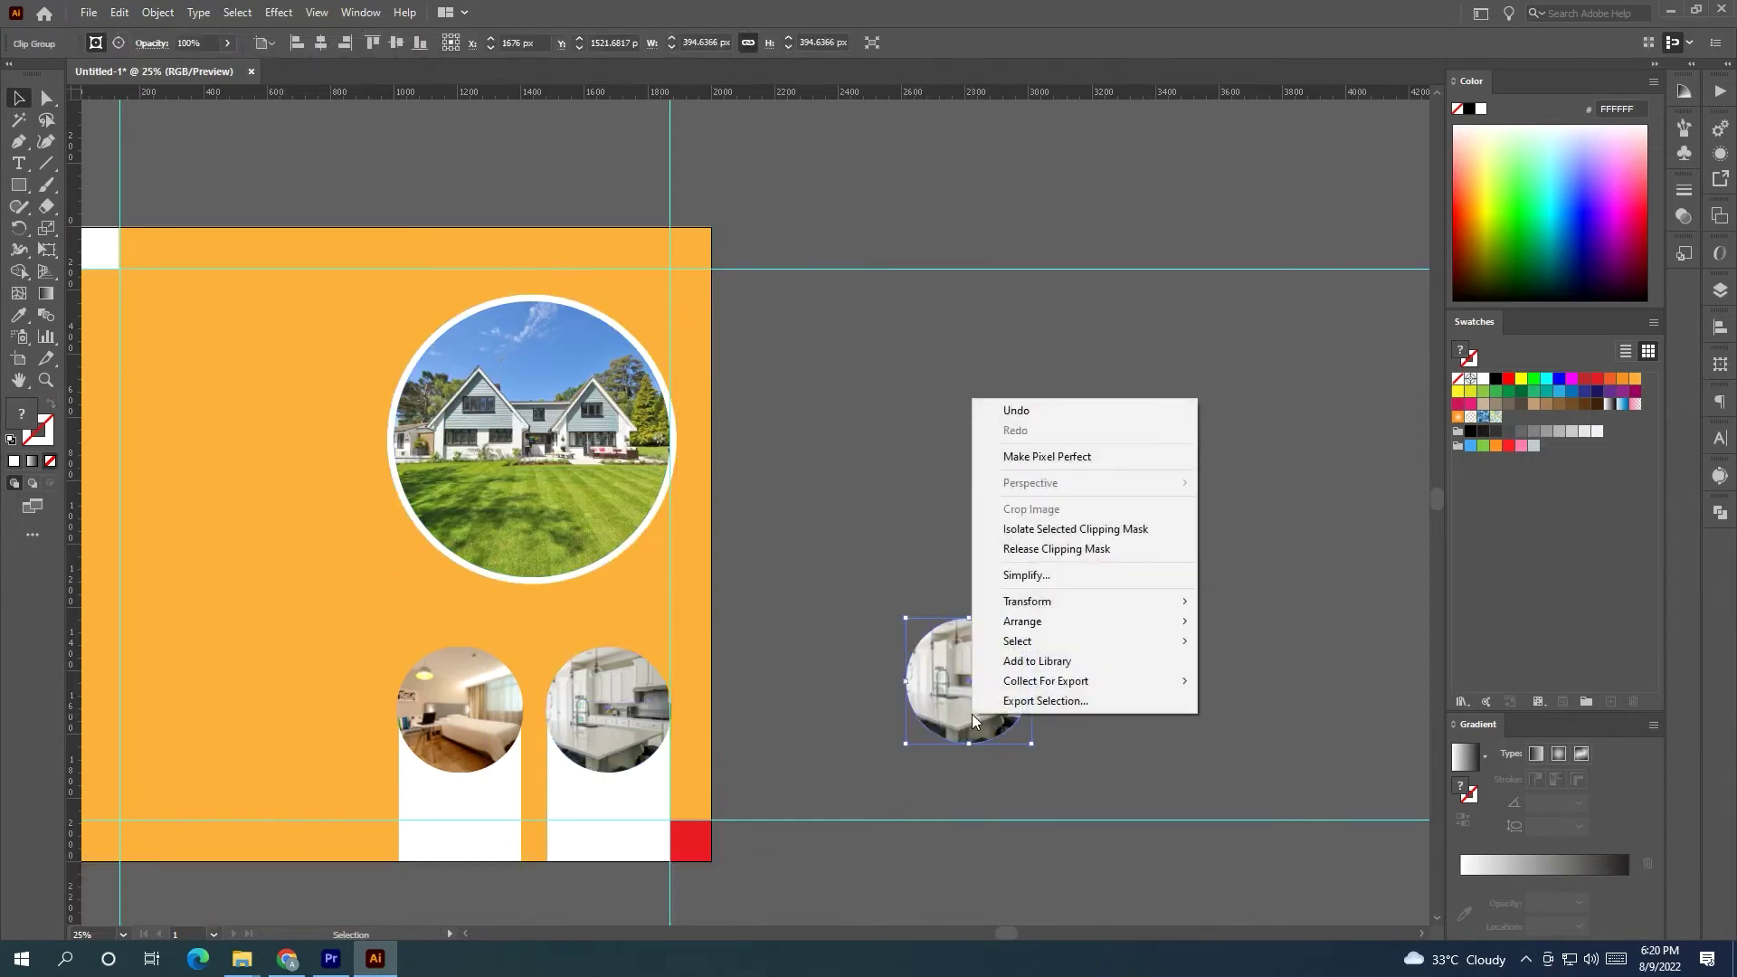
pyautogui.click(1121, 548)
pyautogui.click(1196, 578)
pyautogui.click(867, 711)
pyautogui.press('Delete')
# Fill the kitchen photo's leftover mask circle with white and move it right next to the kitchen photo.
pyautogui.moveTo(1057, 694); pyautogui.dragTo(1001, 664)
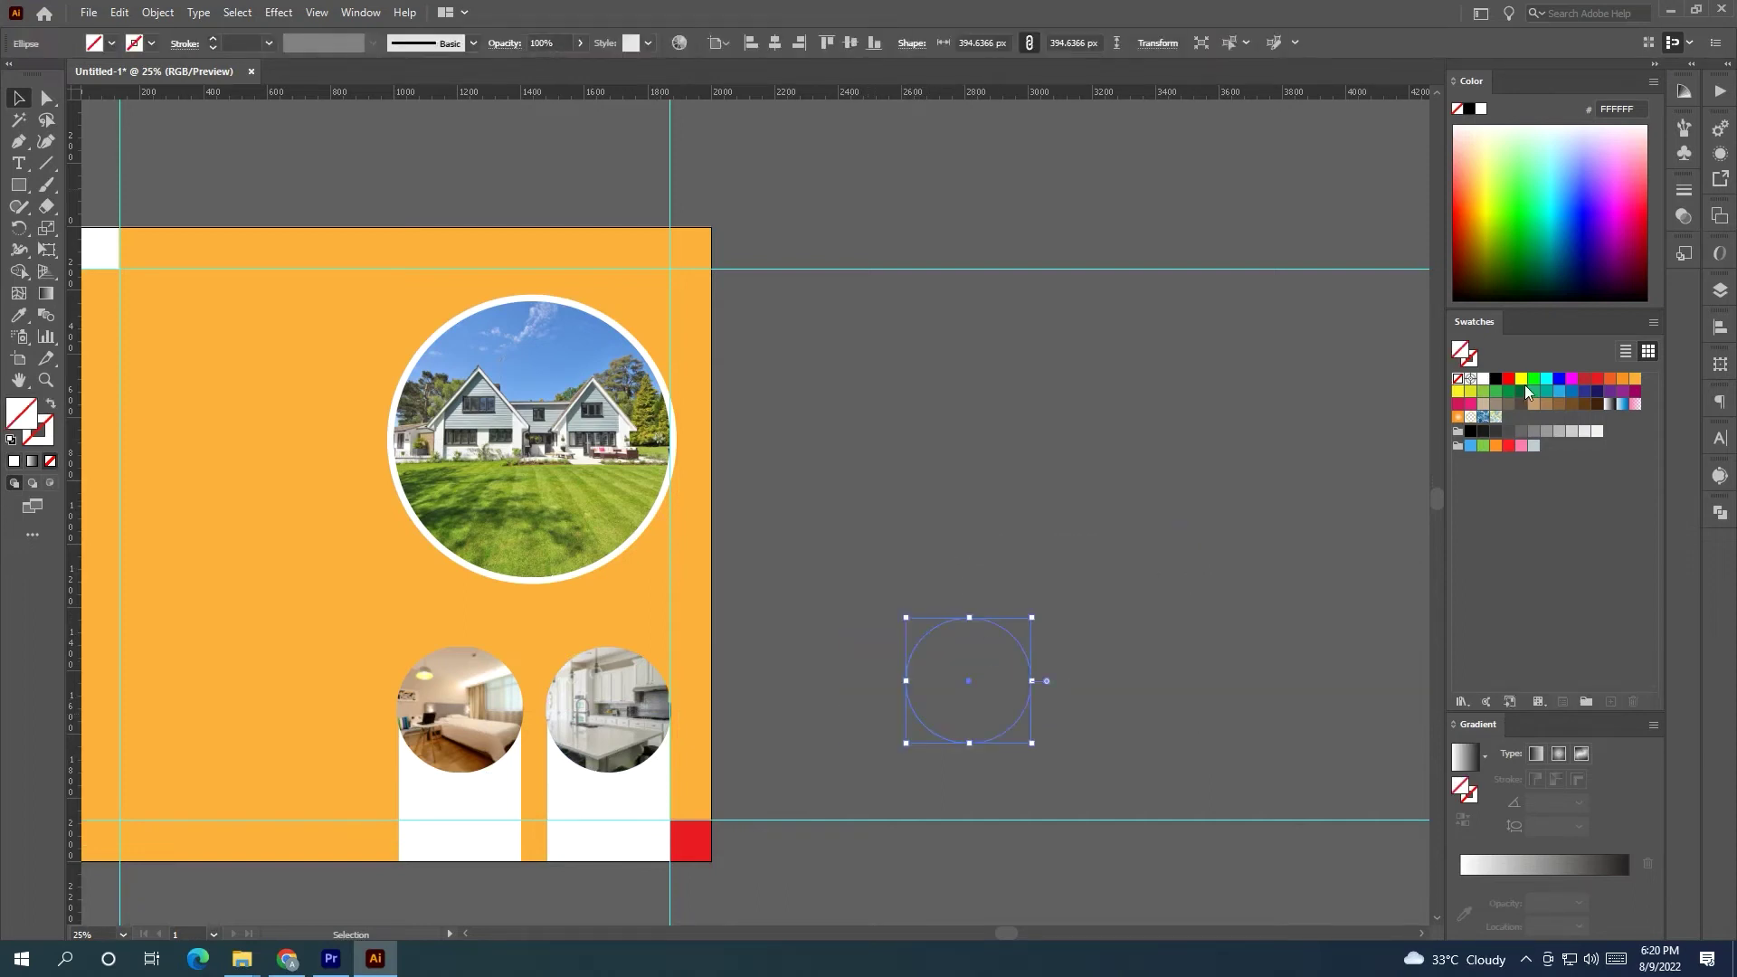
pyautogui.click(1484, 380)
pyautogui.click(1187, 577)
pyautogui.moveTo(957, 729); pyautogui.dragTo(726, 758)
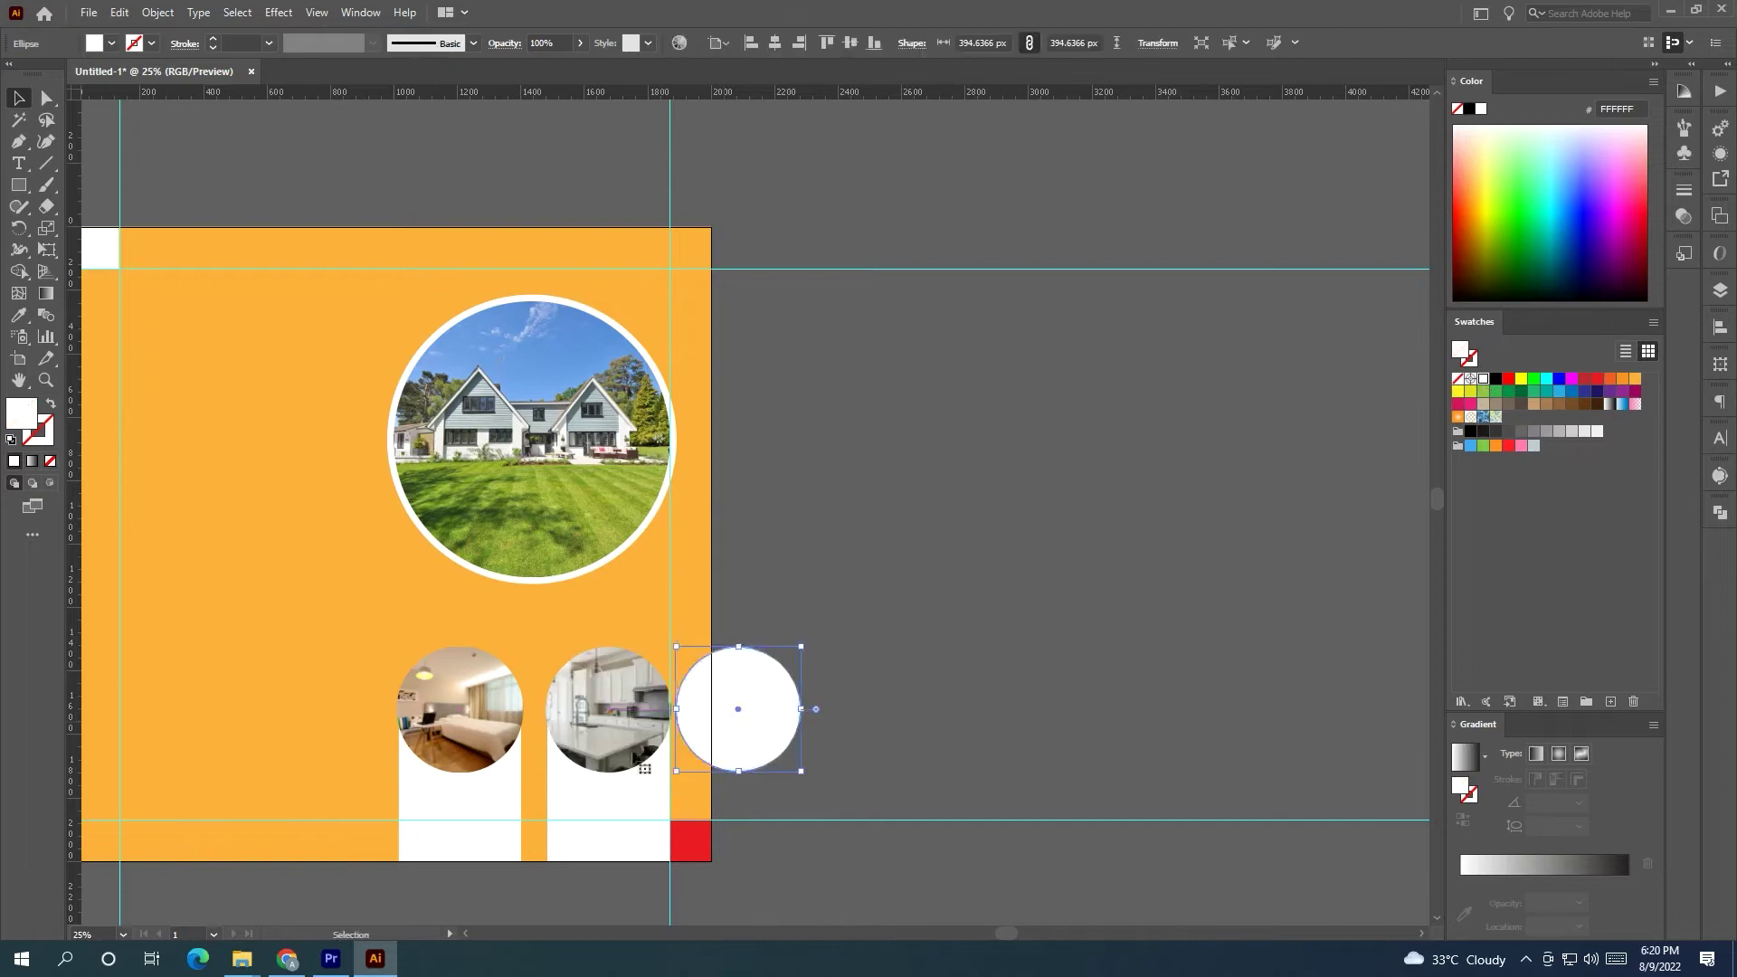
# Bring the kitchen photo on the artboard to the front and deselect it.
pyautogui.rightClick(616, 747)
pyautogui.moveTo(736, 661)
pyautogui.click(873, 655)
pyautogui.click(854, 737)
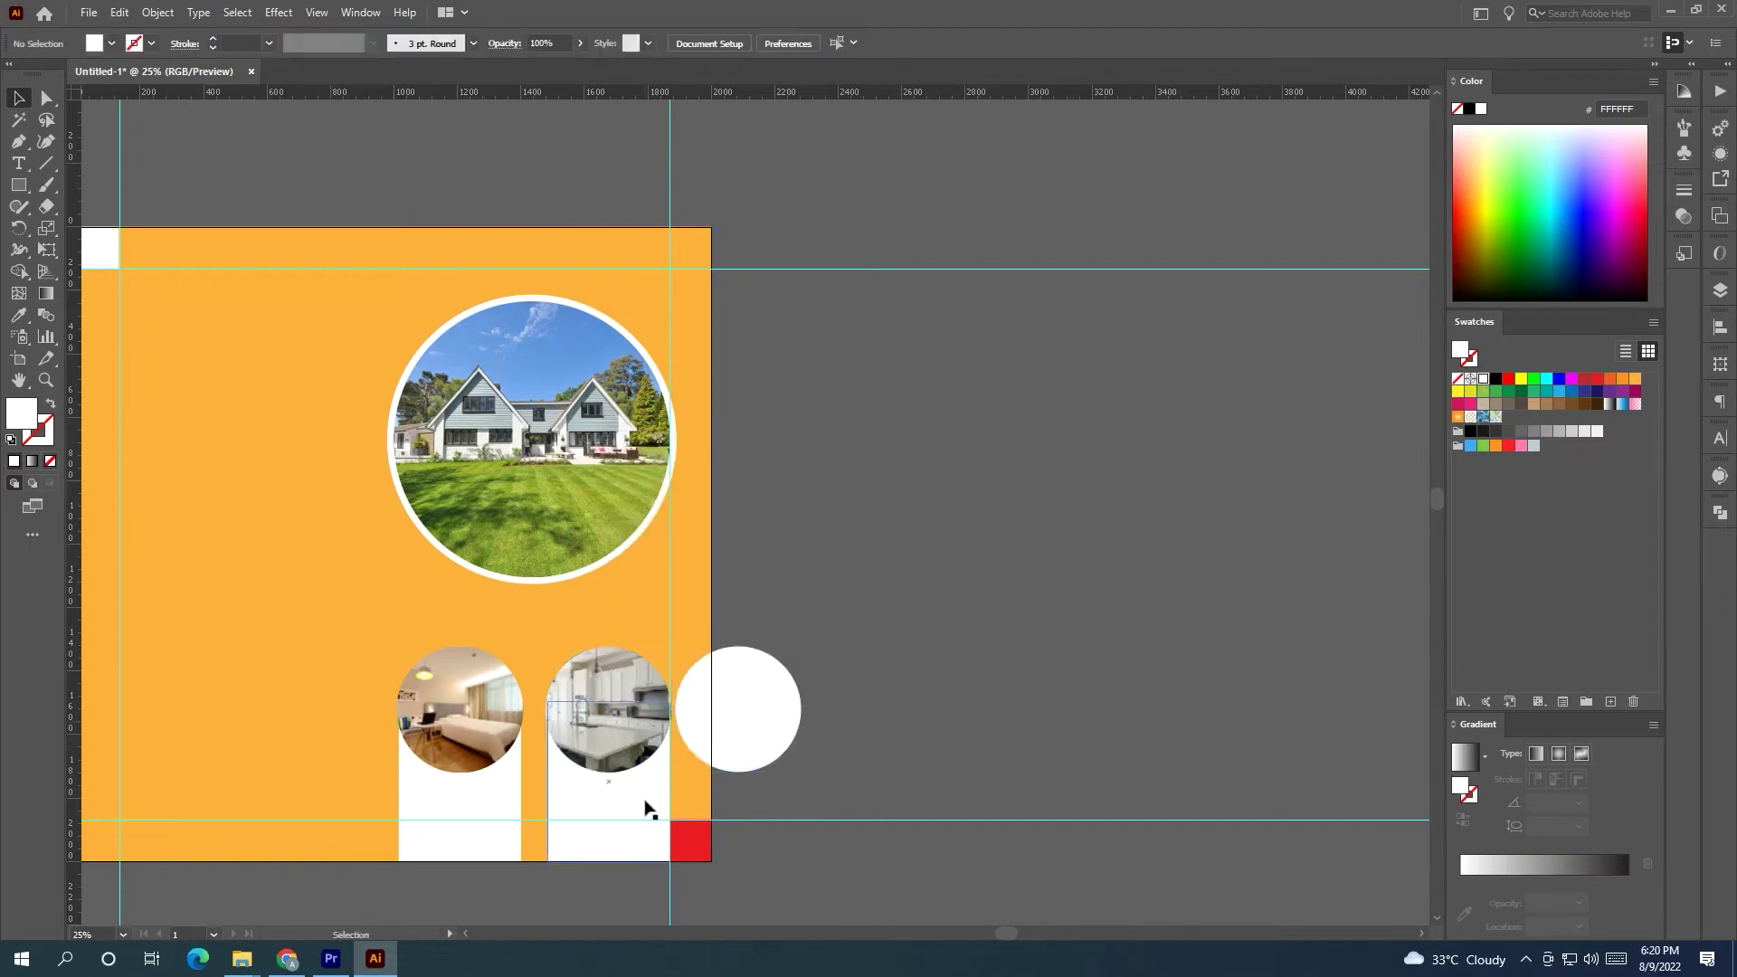
# Position the small circle exactly behind the kitchen photo with a dark red C1272D fill.
pyautogui.scroll(2, 644, 802)
pyautogui.click(634, 688)
pyautogui.moveTo(814, 688); pyautogui.dragTo(539, 690)
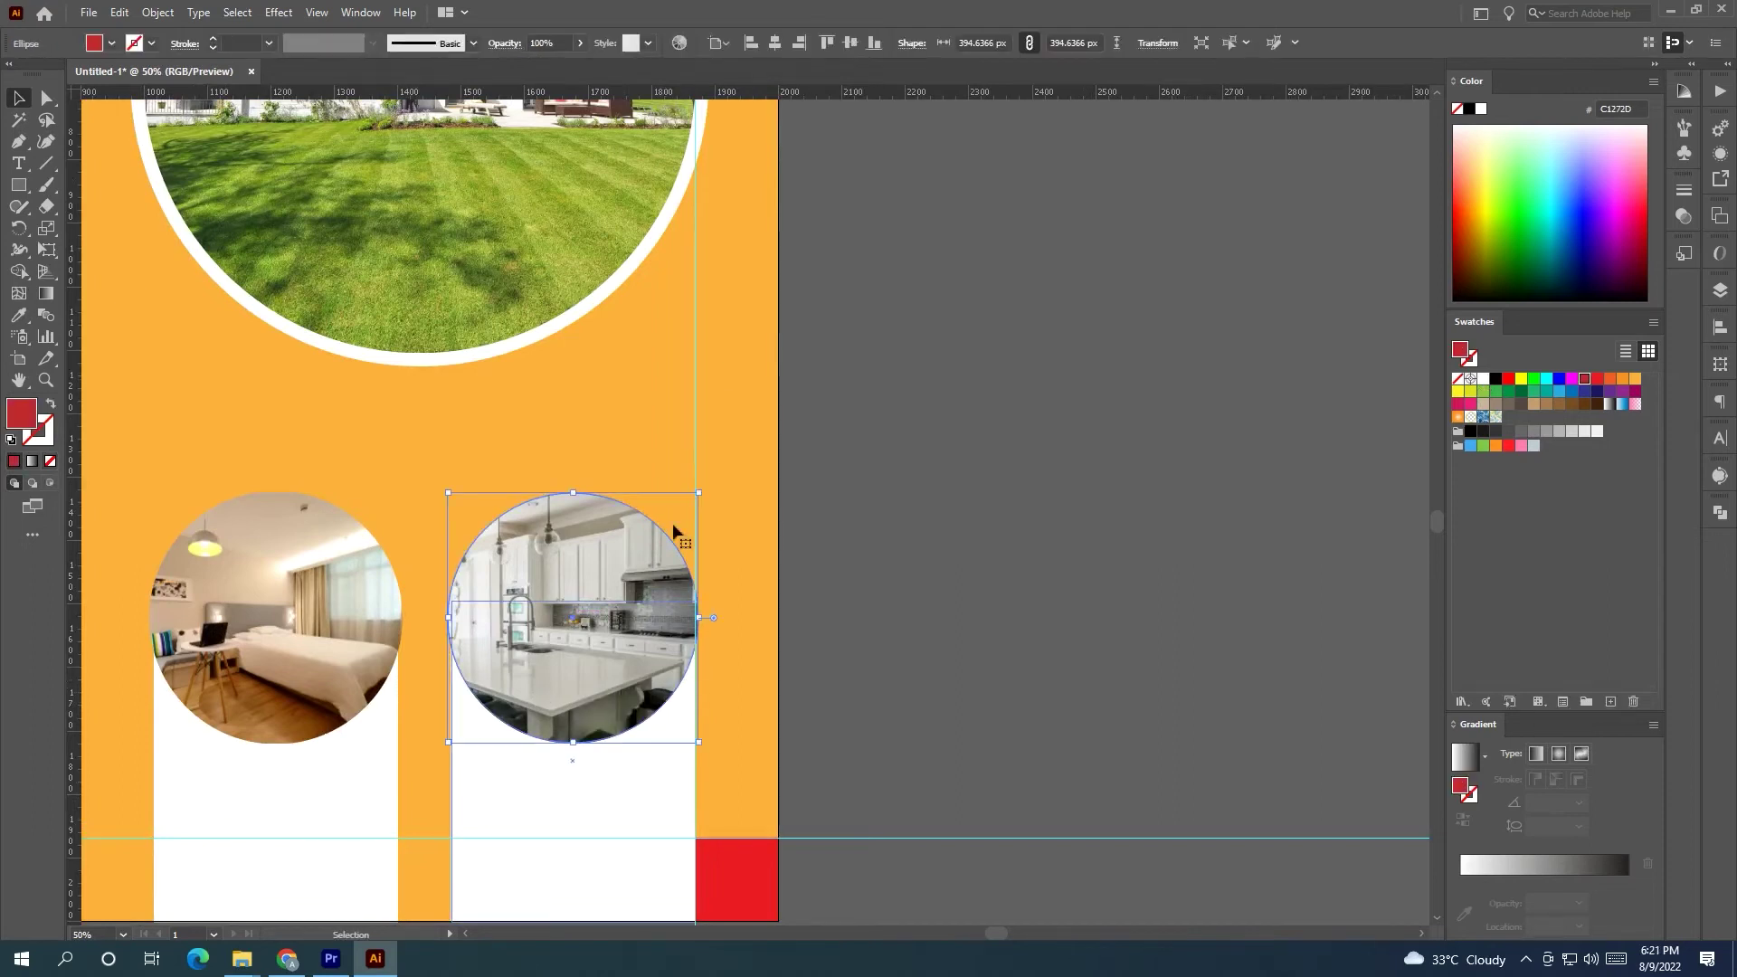
# Offset the path of the circle behind the kitchen photo by 10 px and fill the resulting ring white.
pyautogui.click(158, 12)
pyautogui.moveTo(248, 448)
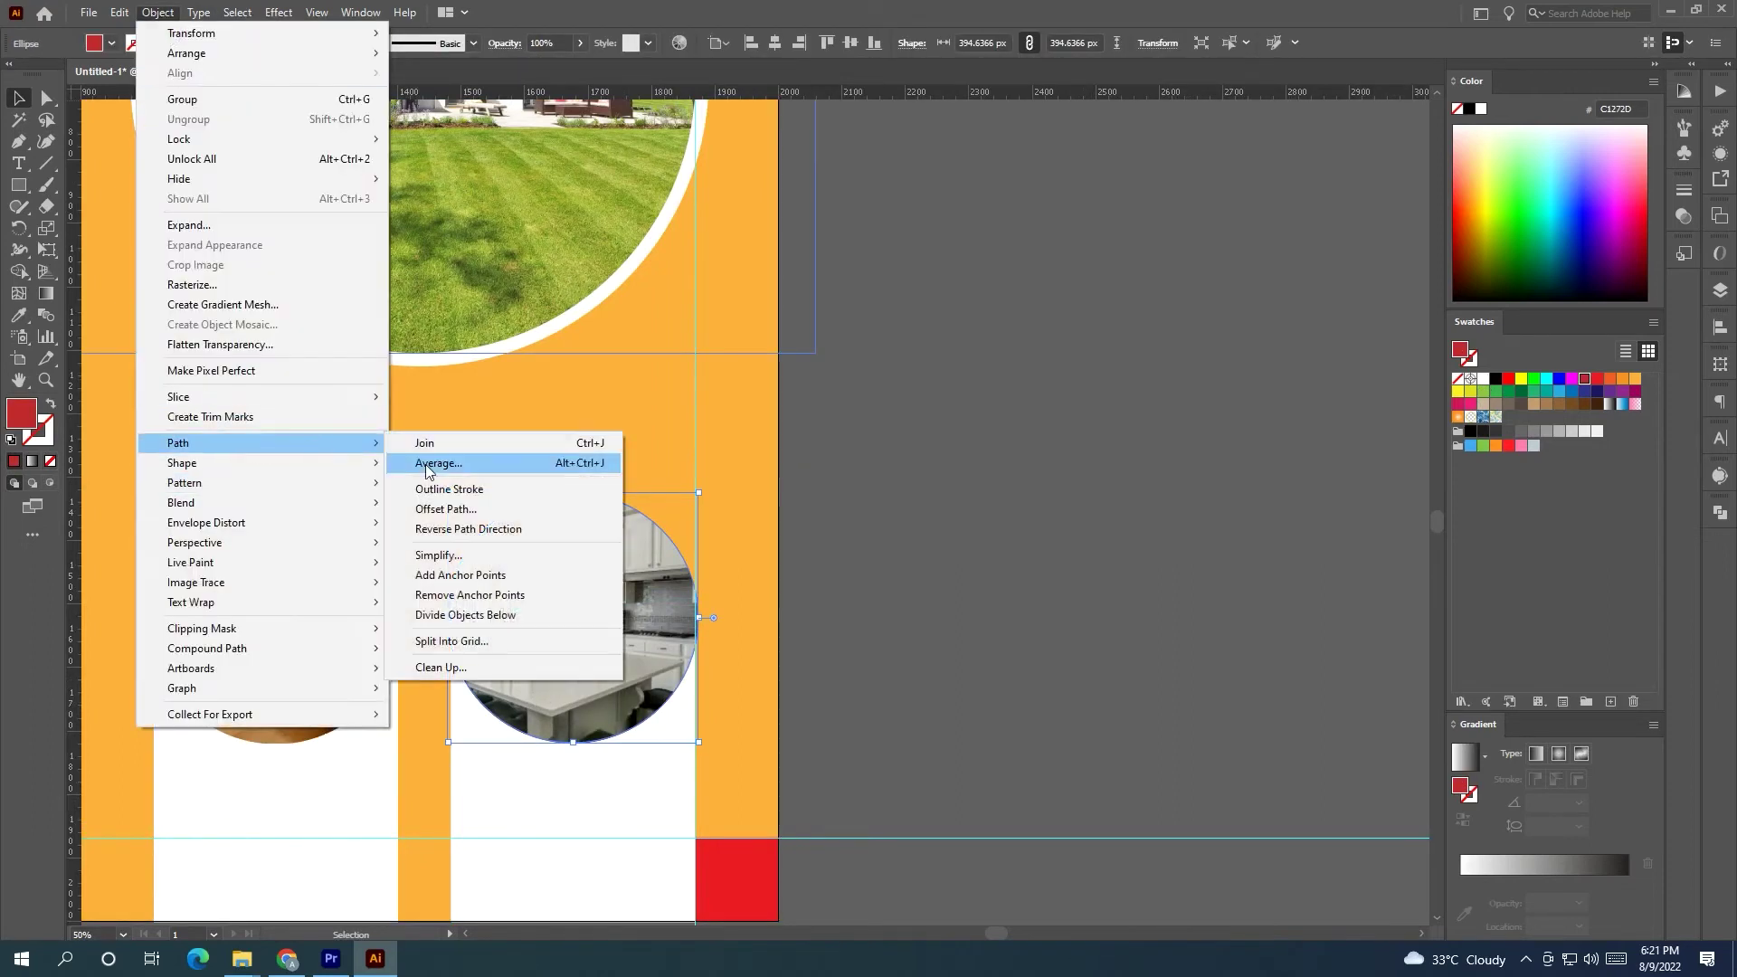
pyautogui.click(437, 508)
pyautogui.scroll(-12, 992, 501)
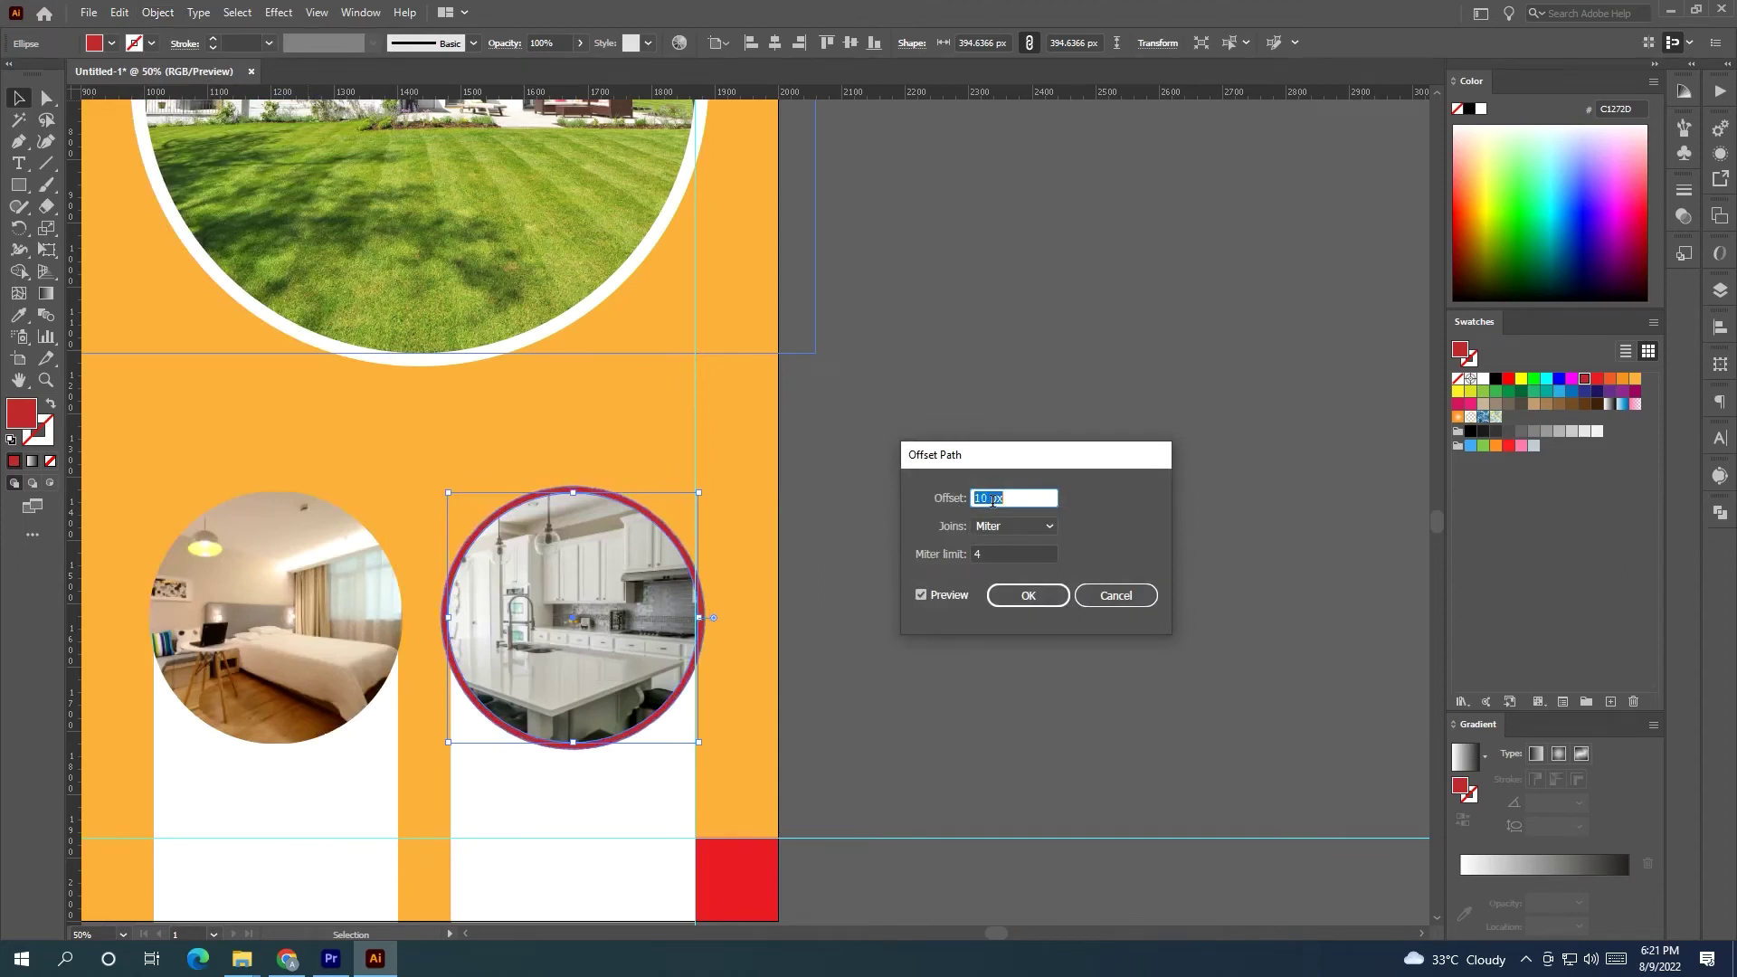
pyautogui.click(1029, 596)
pyautogui.click(1484, 379)
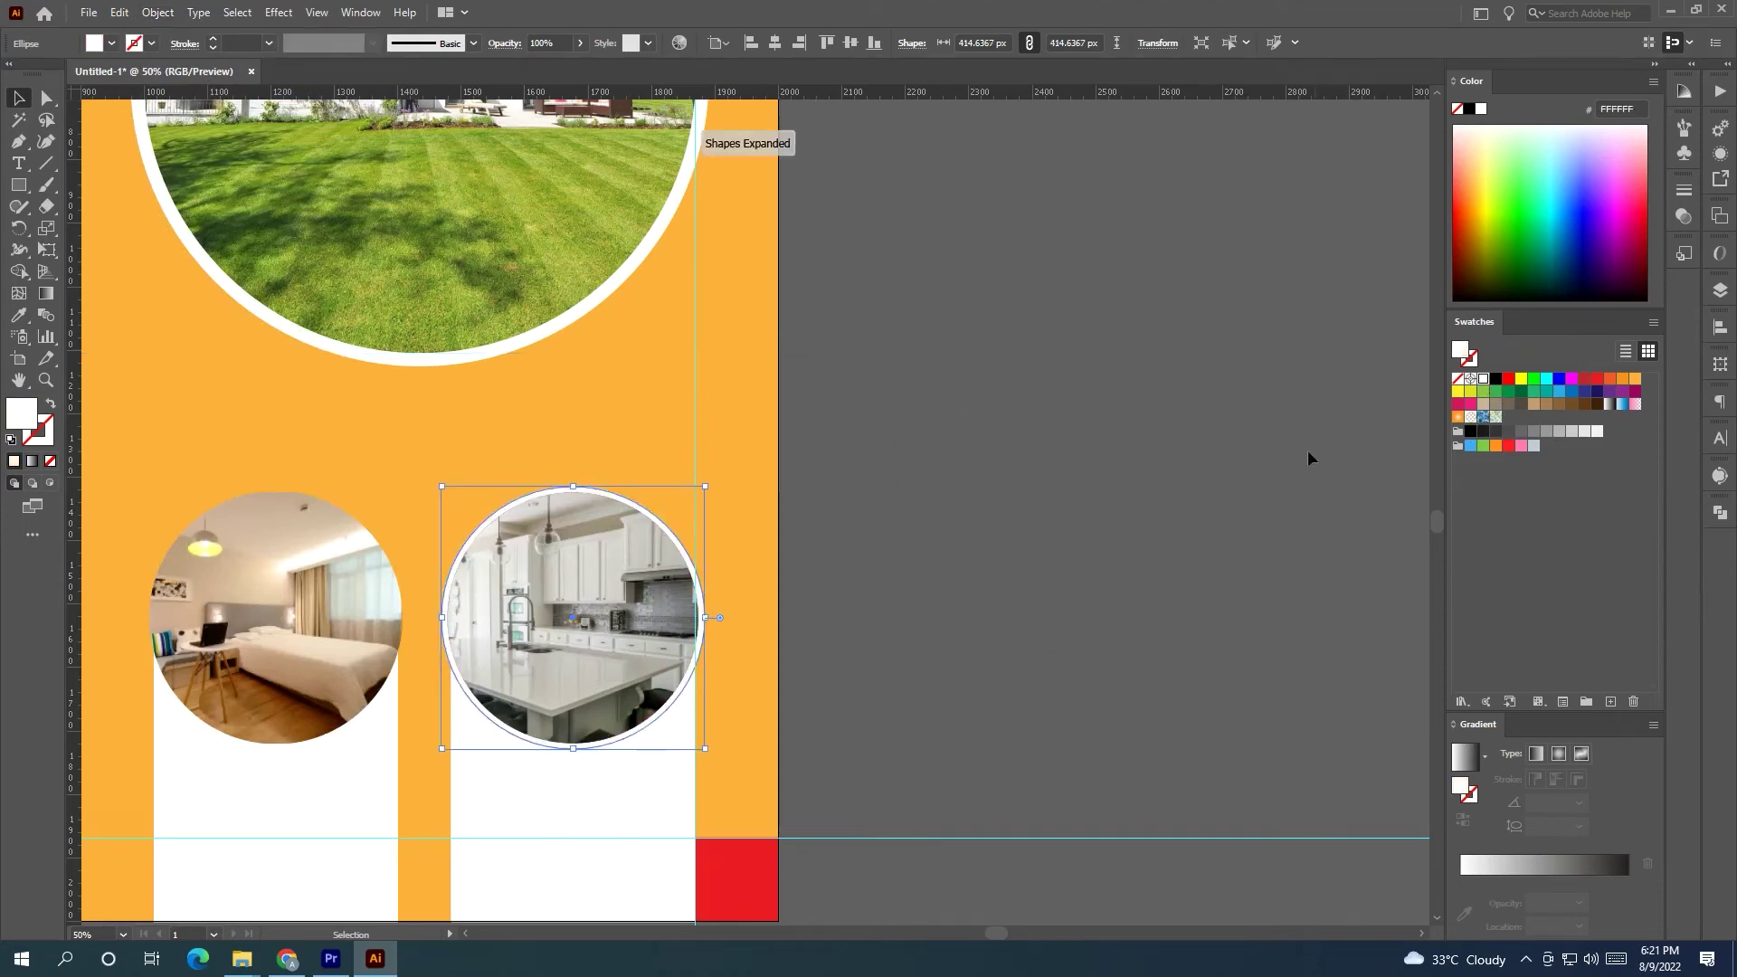
pyautogui.click(1311, 458)
# Copy the kitchen photo's white ring behind the bedroom photo and align it to that photo.
pyautogui.moveTo(698, 579); pyautogui.dragTo(402, 580)
pyautogui.keyDown('shift'); pyautogui.click(347, 598); pyautogui.keyUp('shift')
pyautogui.click(348, 600)
pyautogui.click(381, 45)
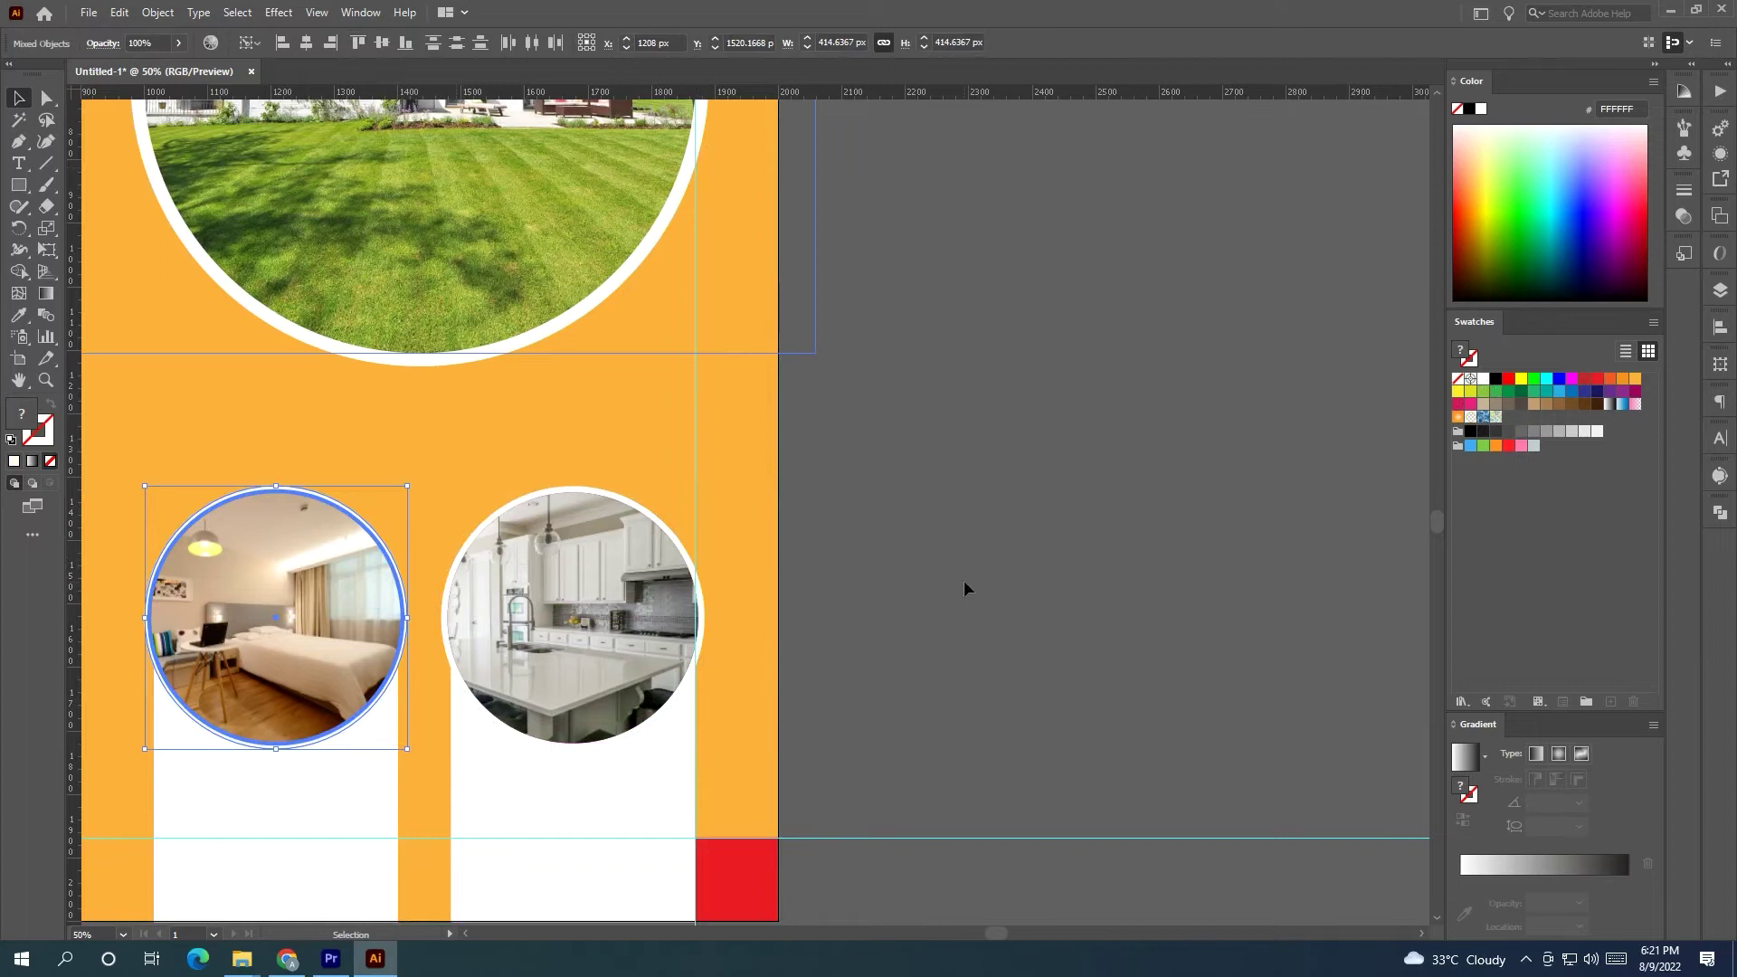
pyautogui.click(973, 497)
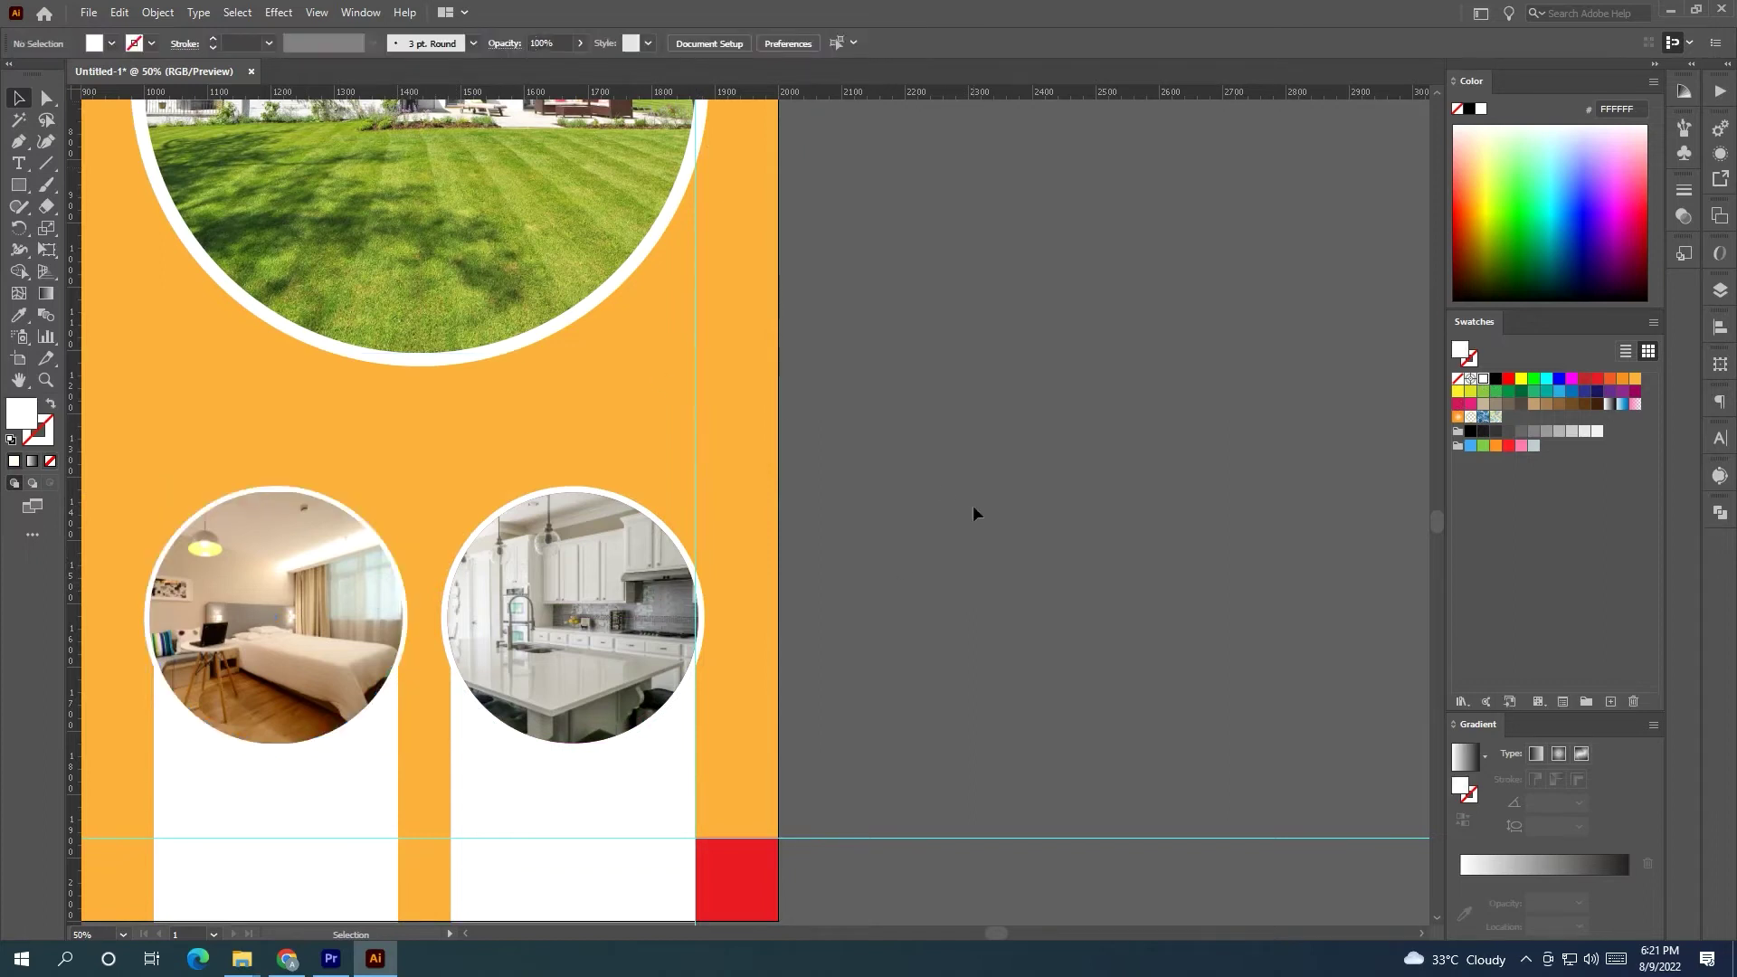
# Recolour the rings around the kitchen and bedroom photos dark grey 4D4D4D.
pyautogui.click(699, 583)
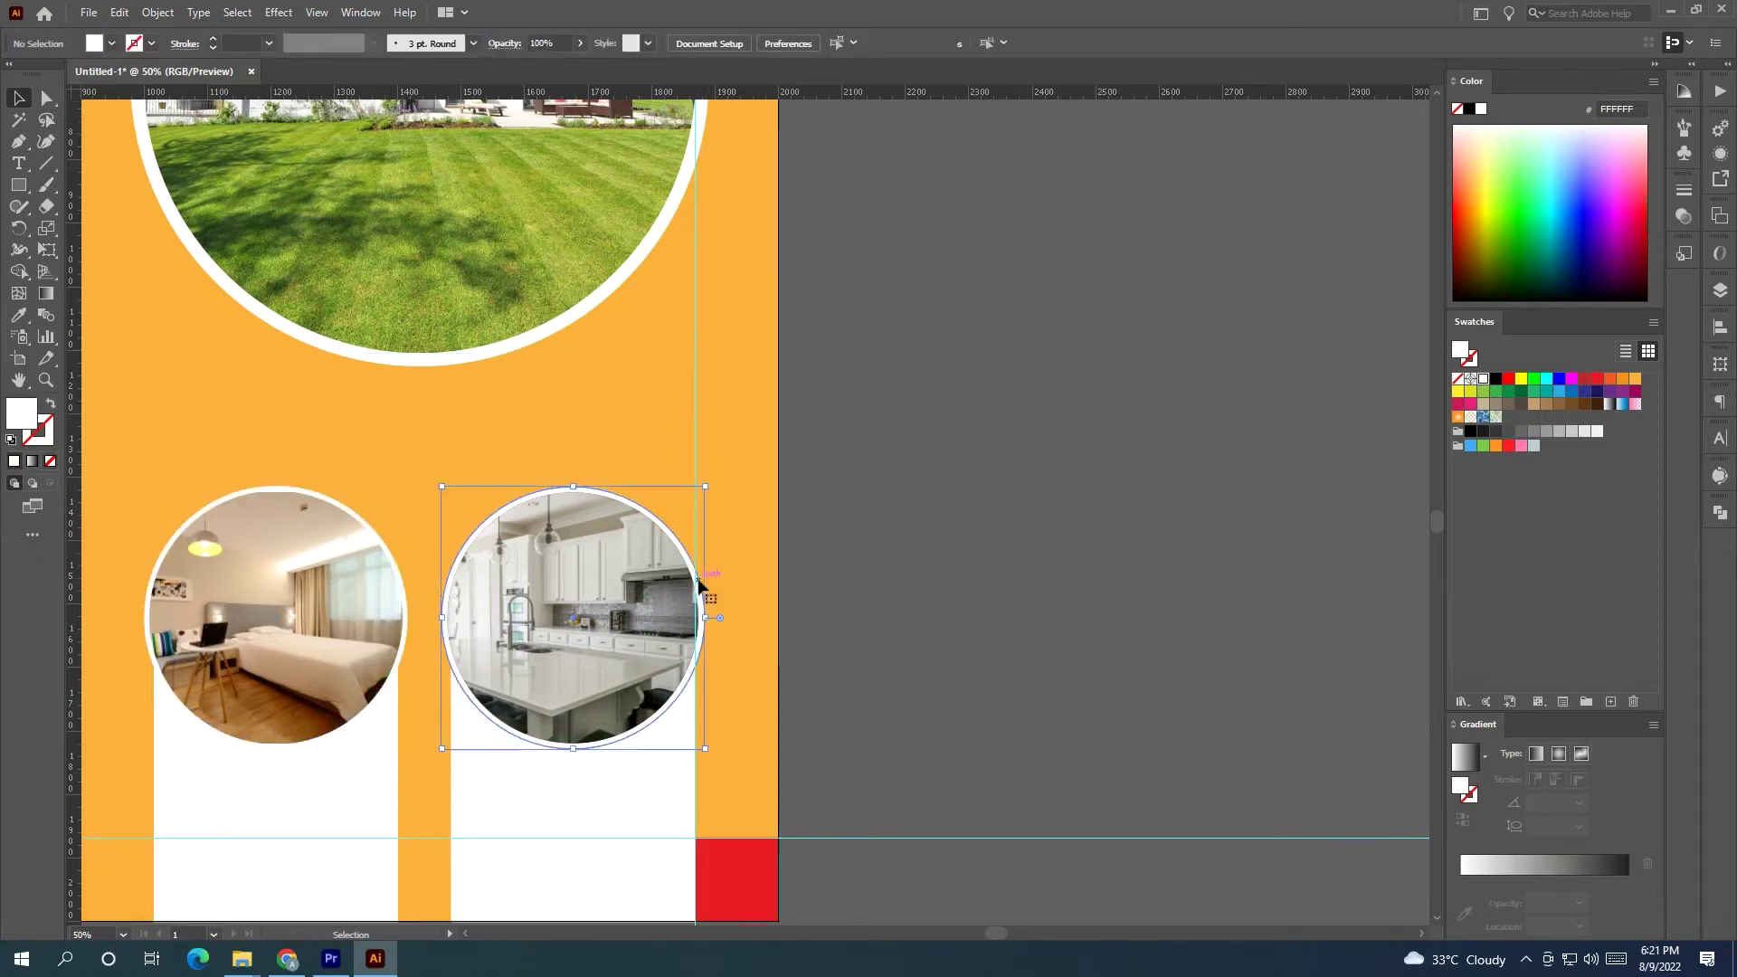
pyautogui.click(1508, 432)
pyautogui.click(366, 518)
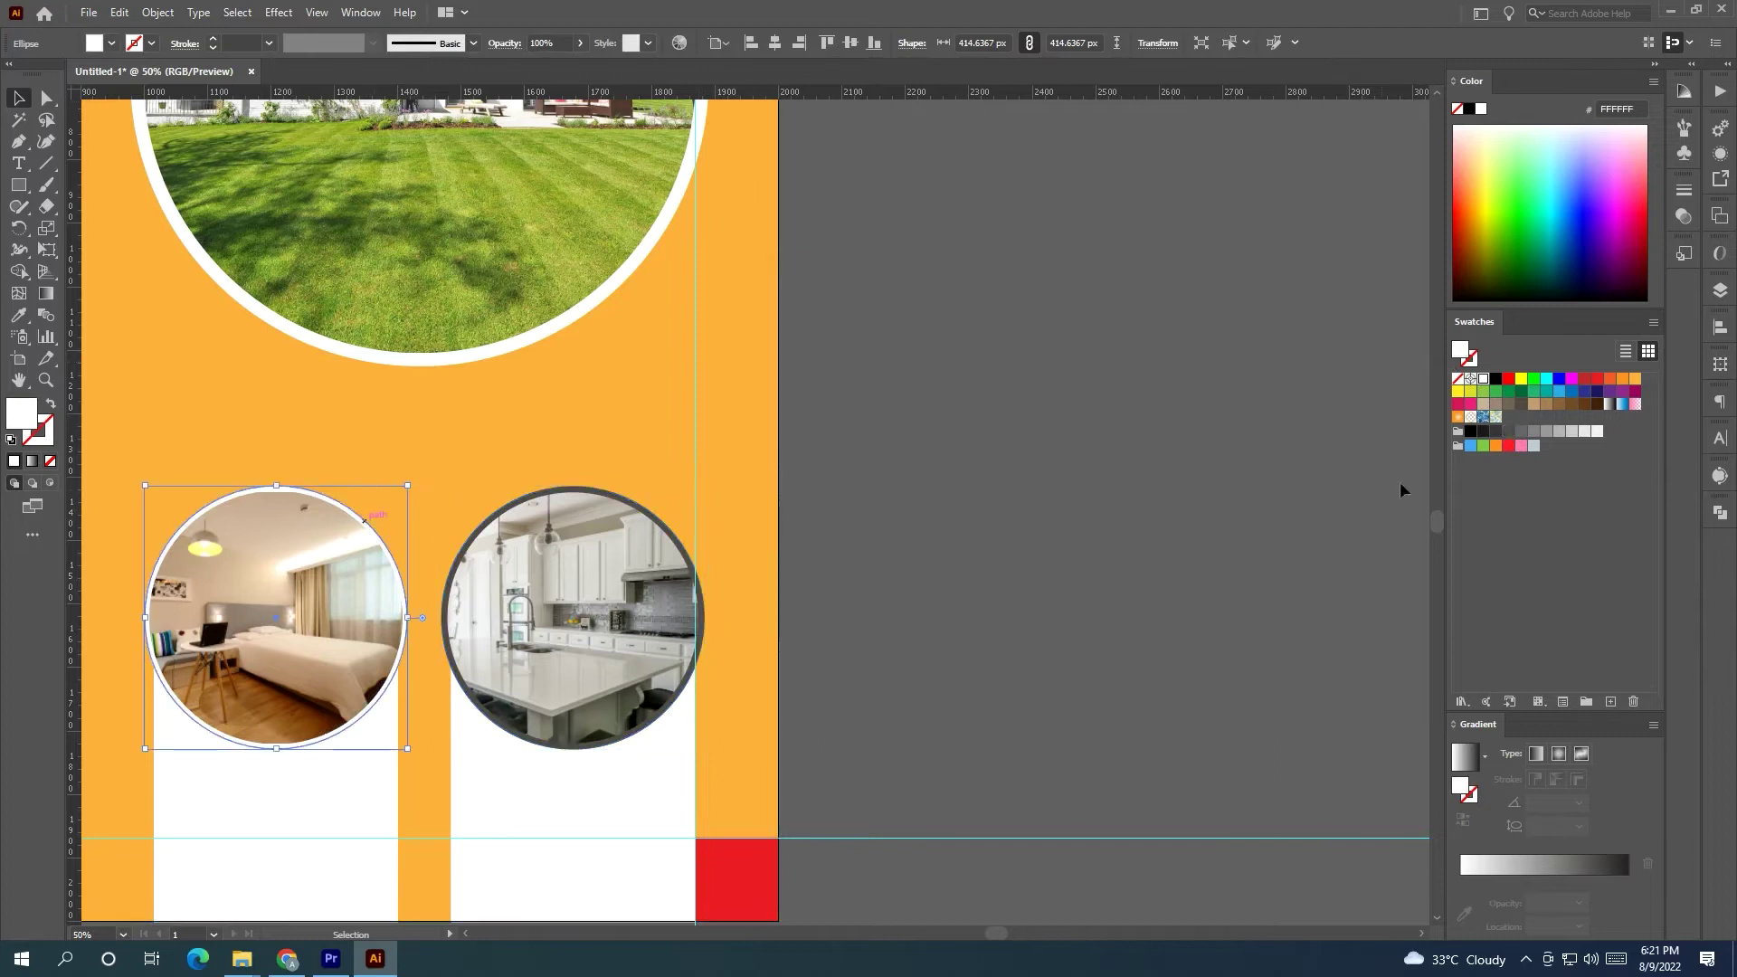
pyautogui.click(1508, 433)
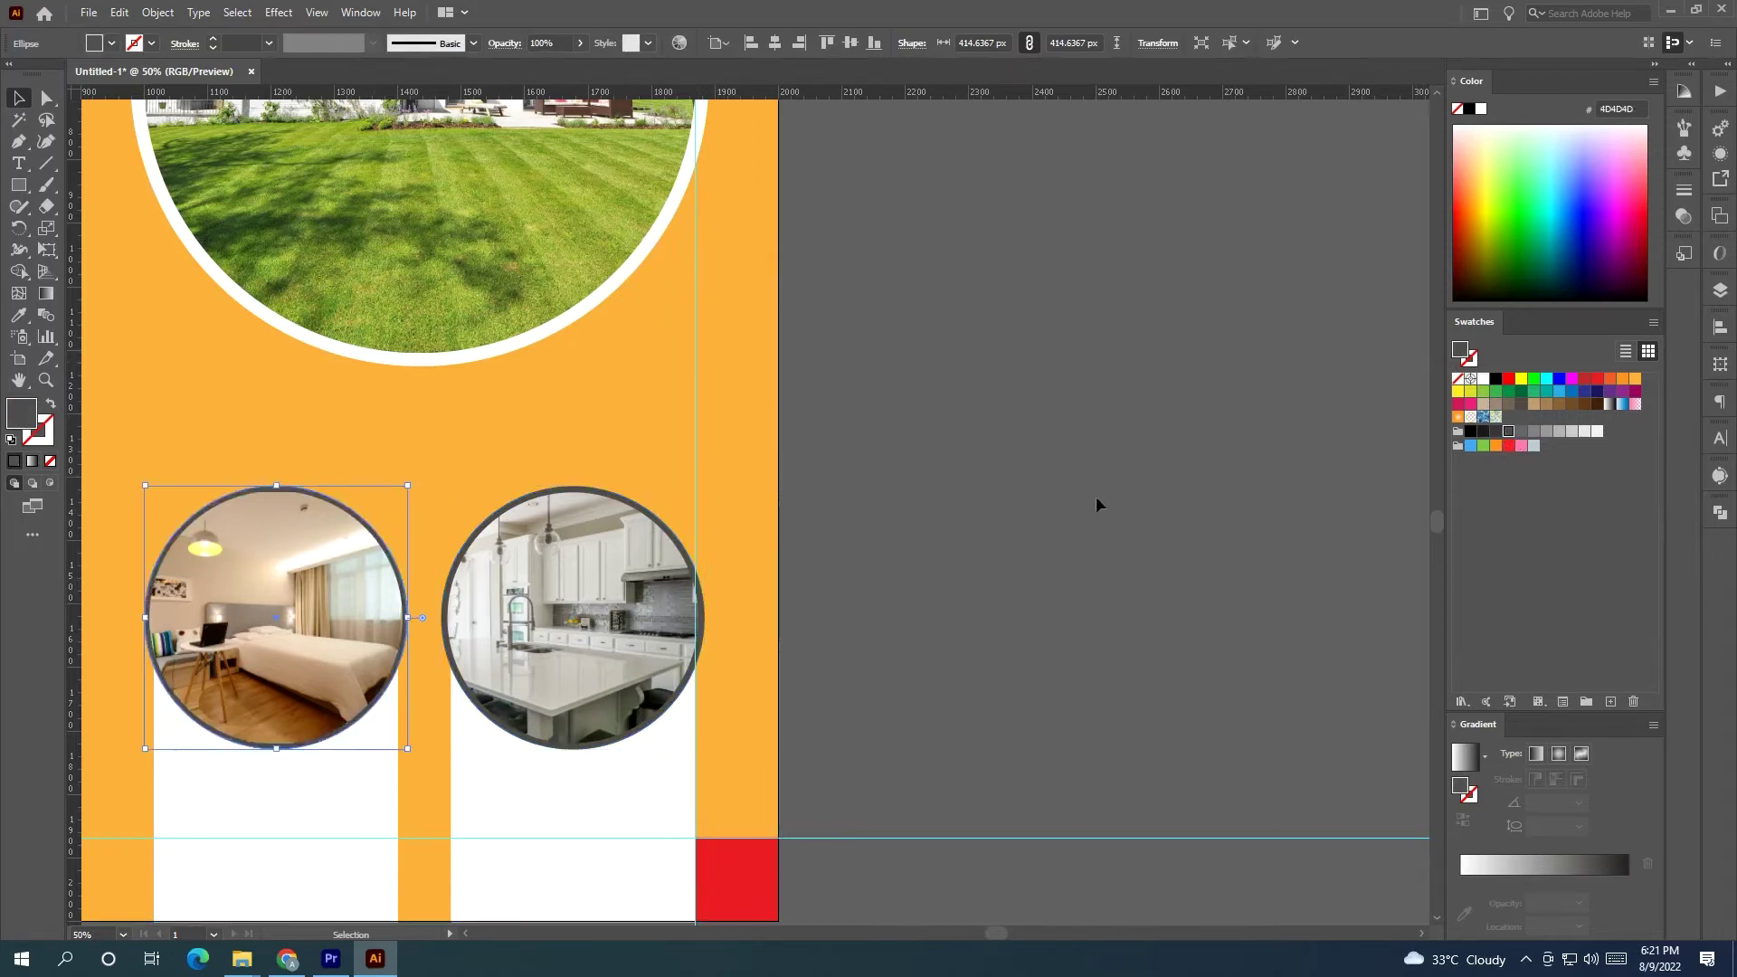
pyautogui.click(1096, 499)
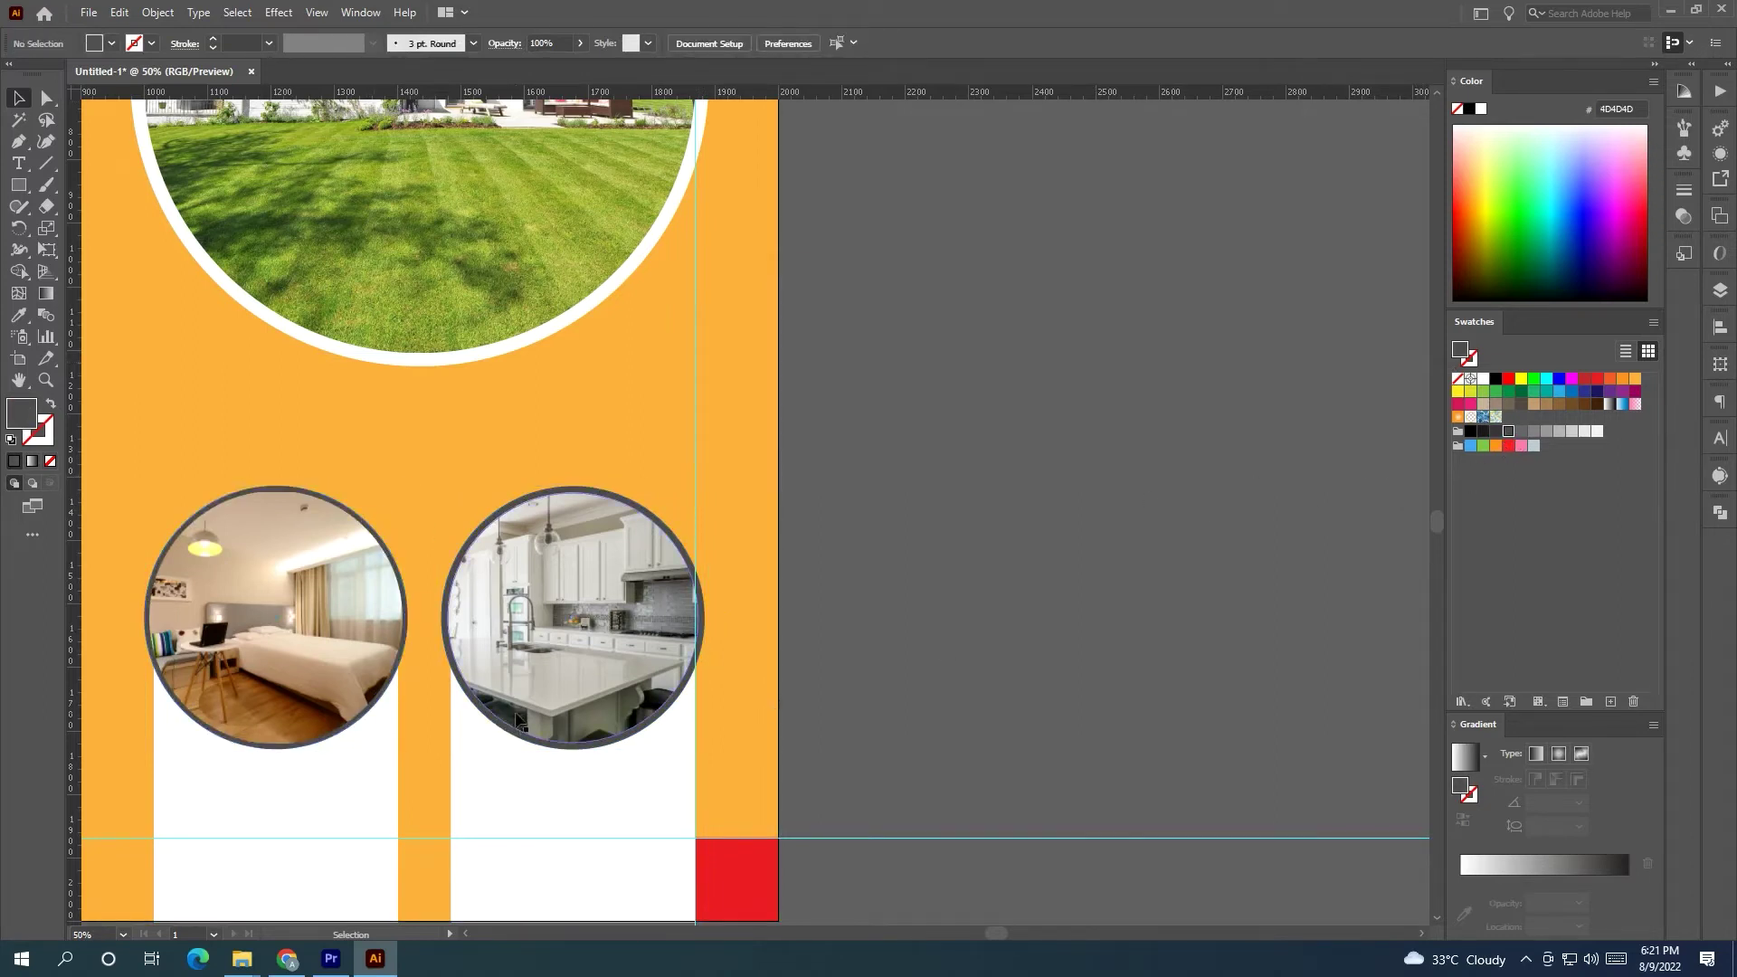
# Enlarge the bedroom image inside its clipping mask to about 612 × 409 px and leave isolation mode.
pyautogui.scroll(-1, 461, 779)
pyautogui.doubleClick(367, 702)
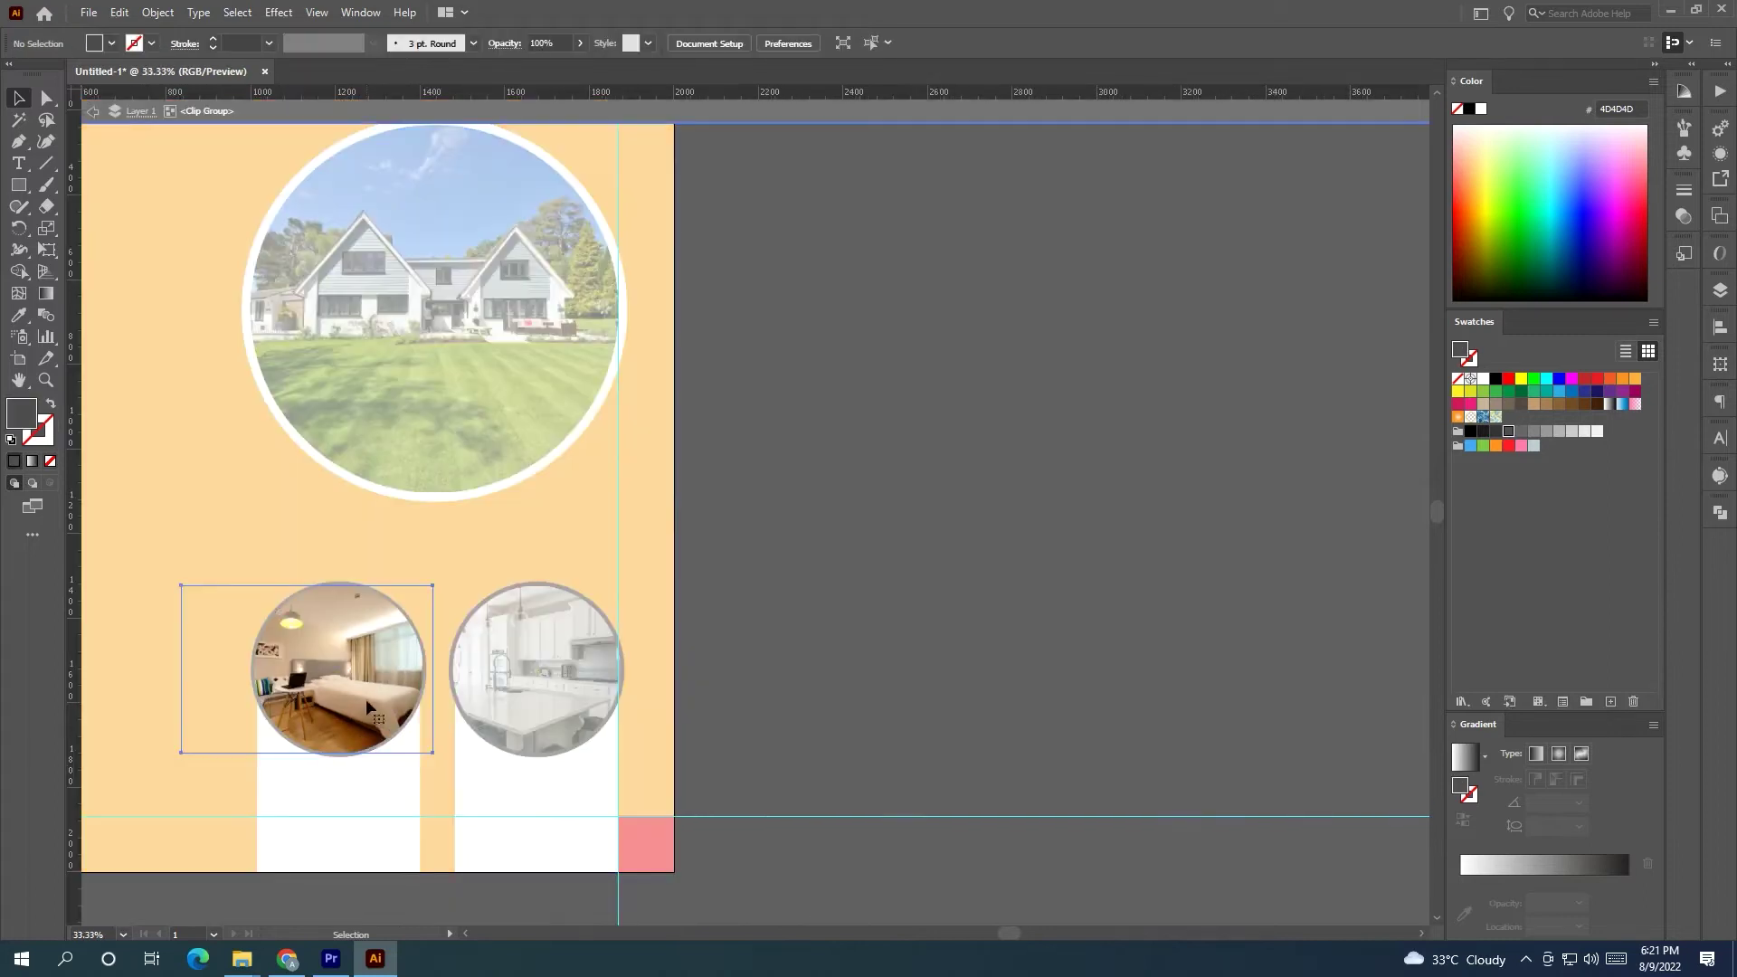
pyautogui.click(366, 698)
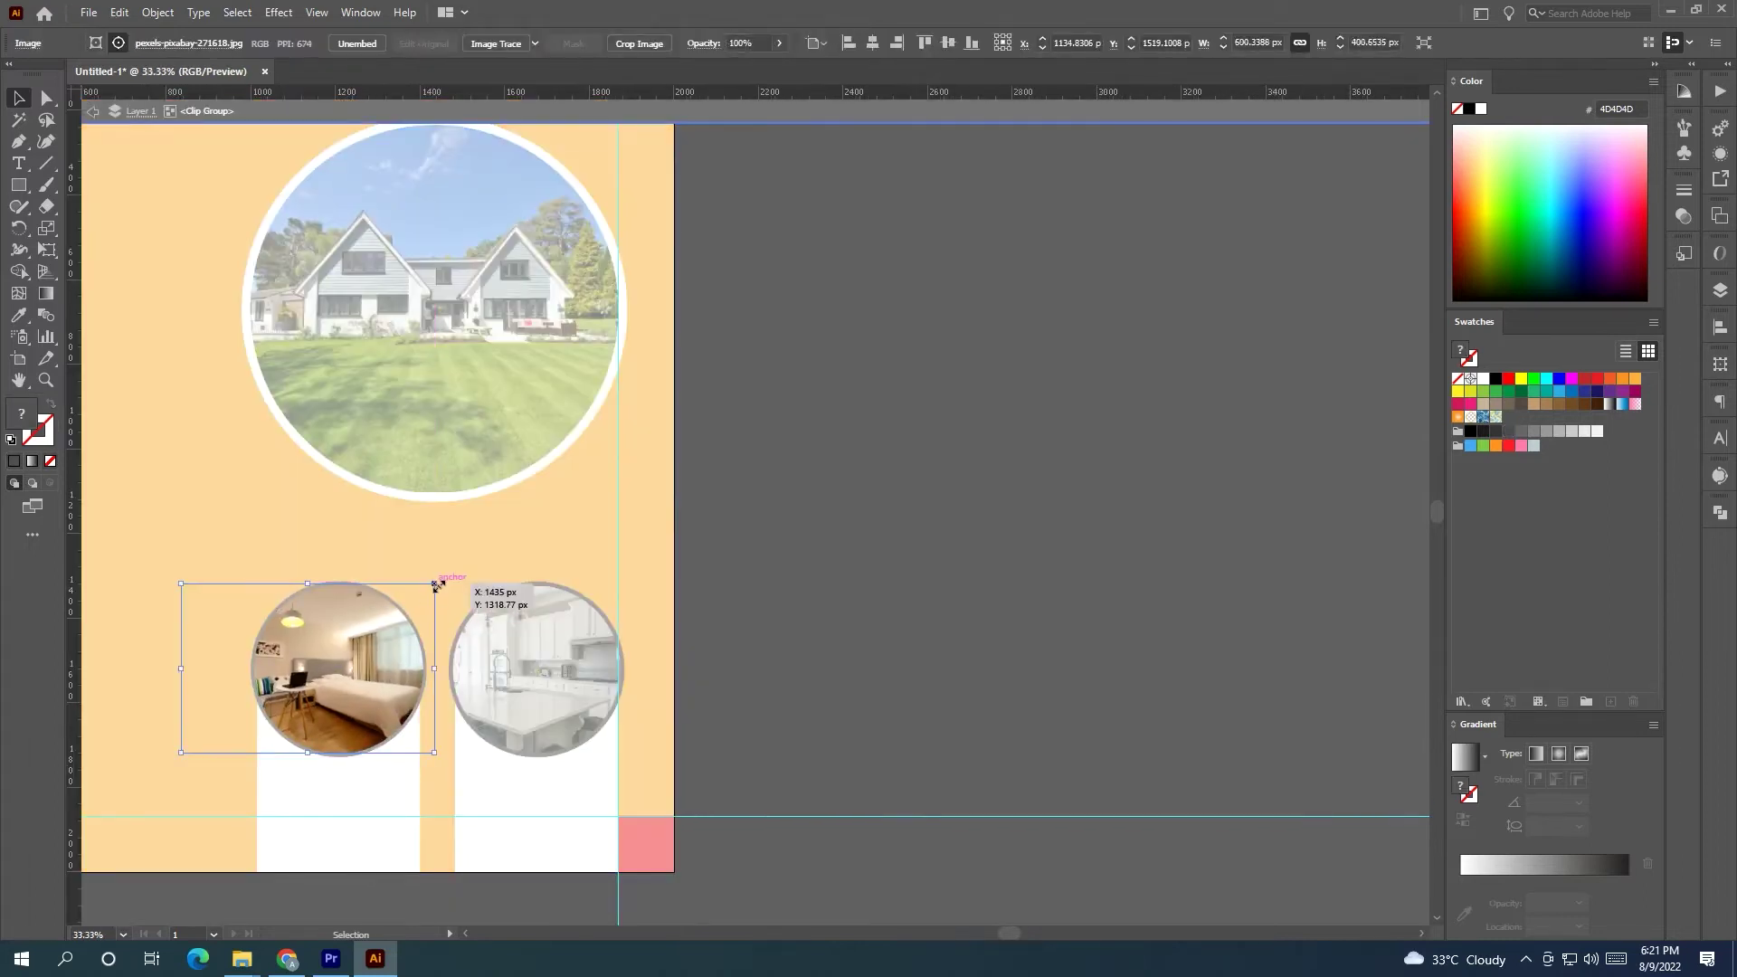
pyautogui.moveTo(435, 583); pyautogui.dragTo(441, 580)
pyautogui.moveTo(369, 680); pyautogui.dragTo(369, 682)
pyautogui.press('Escape')
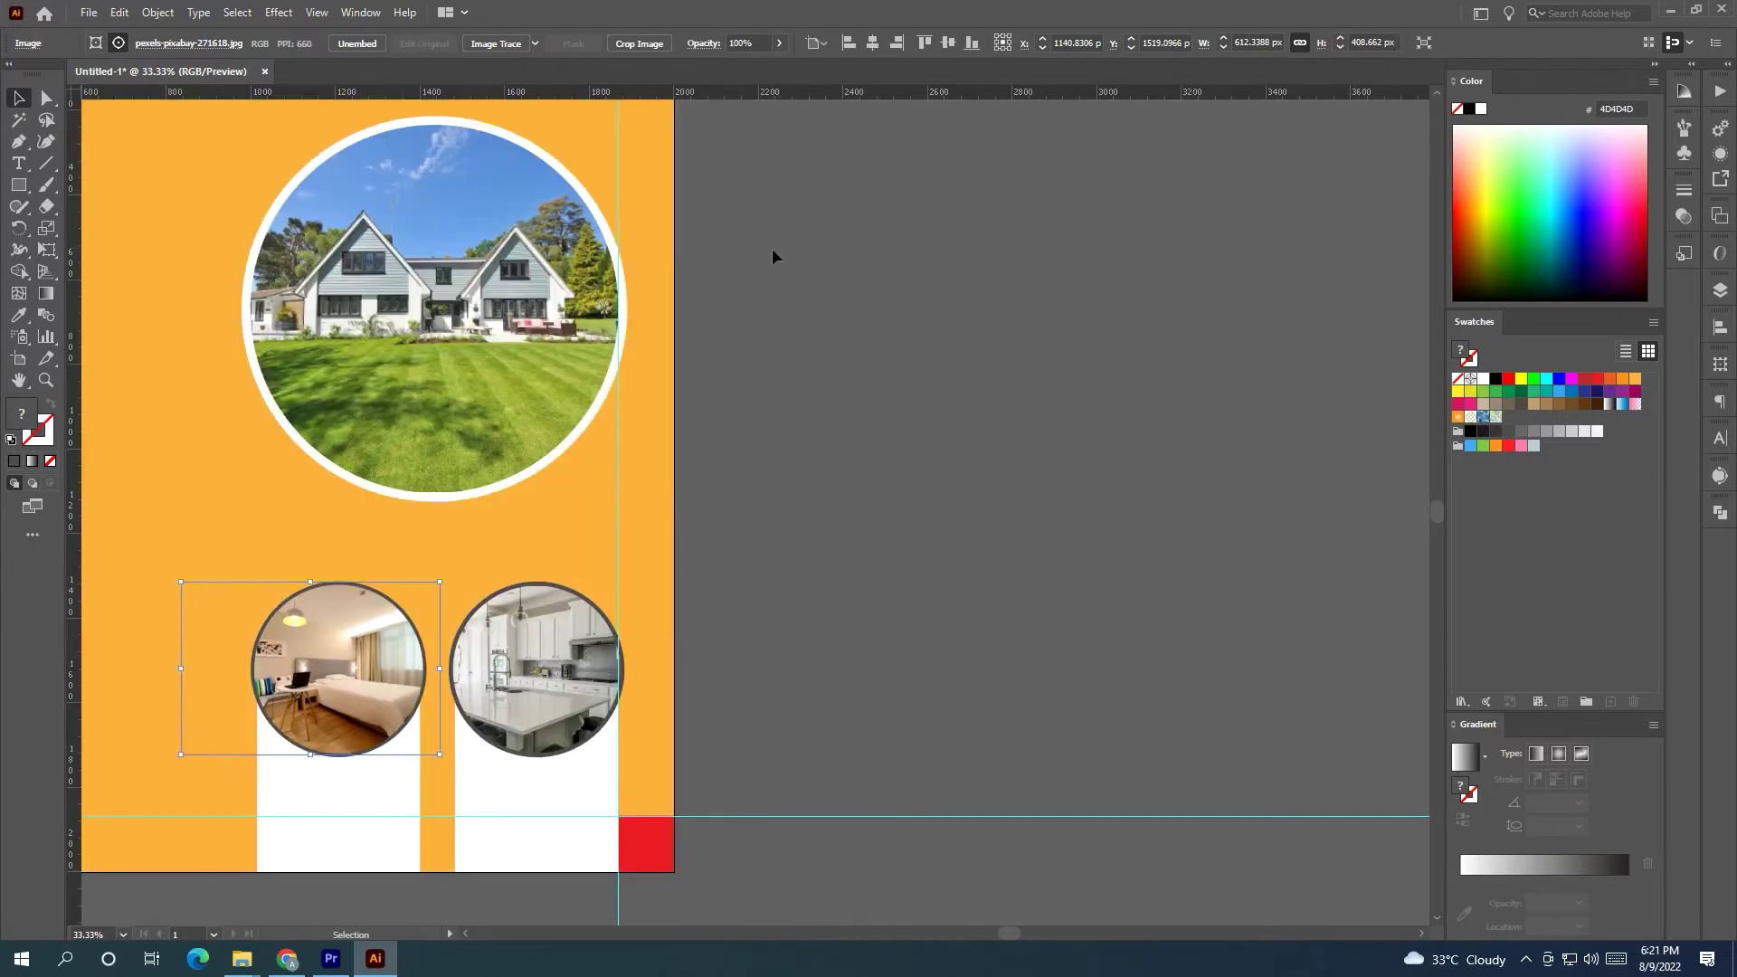
pyautogui.click(772, 252)
# Draw a rectangle about 873 × 773 px from the artboard's upper edge down over the house photo, matching the photo's width.
pyautogui.scroll(-1, 652, 587)
pyautogui.moveTo(651, 588); pyautogui.dragTo(778, 582)
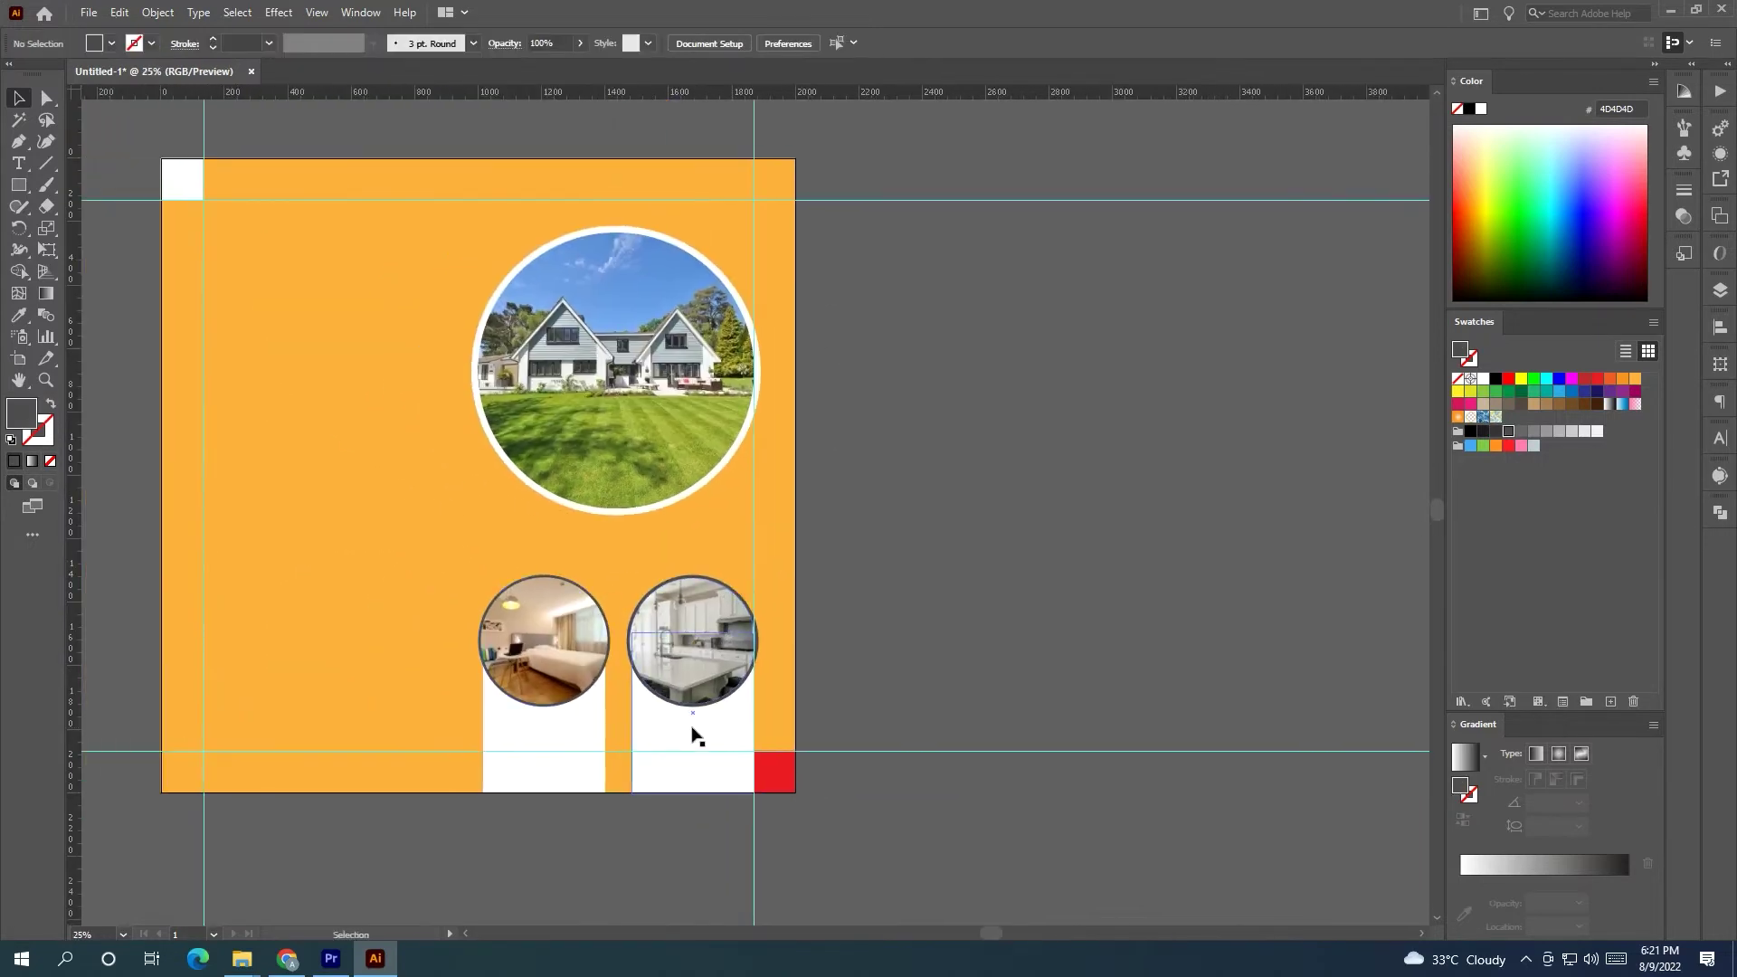
pyautogui.click(27, 187)
pyautogui.scroll(2, 638, 235)
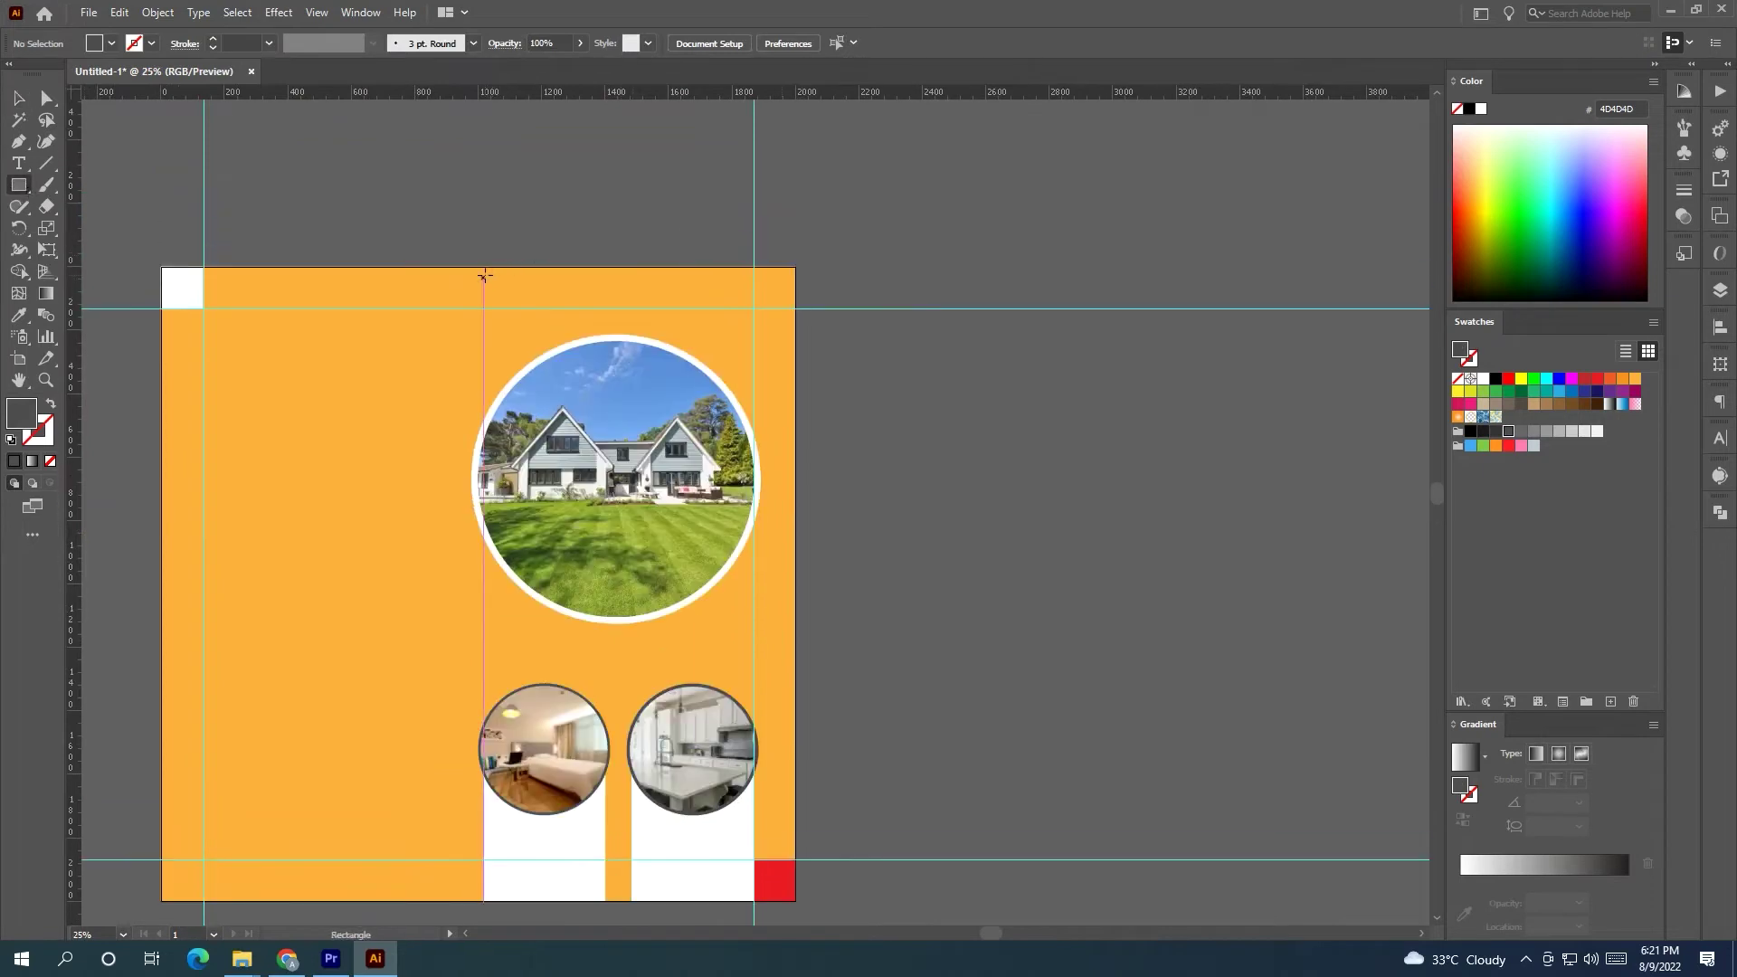
pyautogui.moveTo(478, 267)
pyautogui.mouseDown()
pyautogui.moveTo(760, 545)
pyautogui.moveTo(757, 512)
pyautogui.mouseUp()
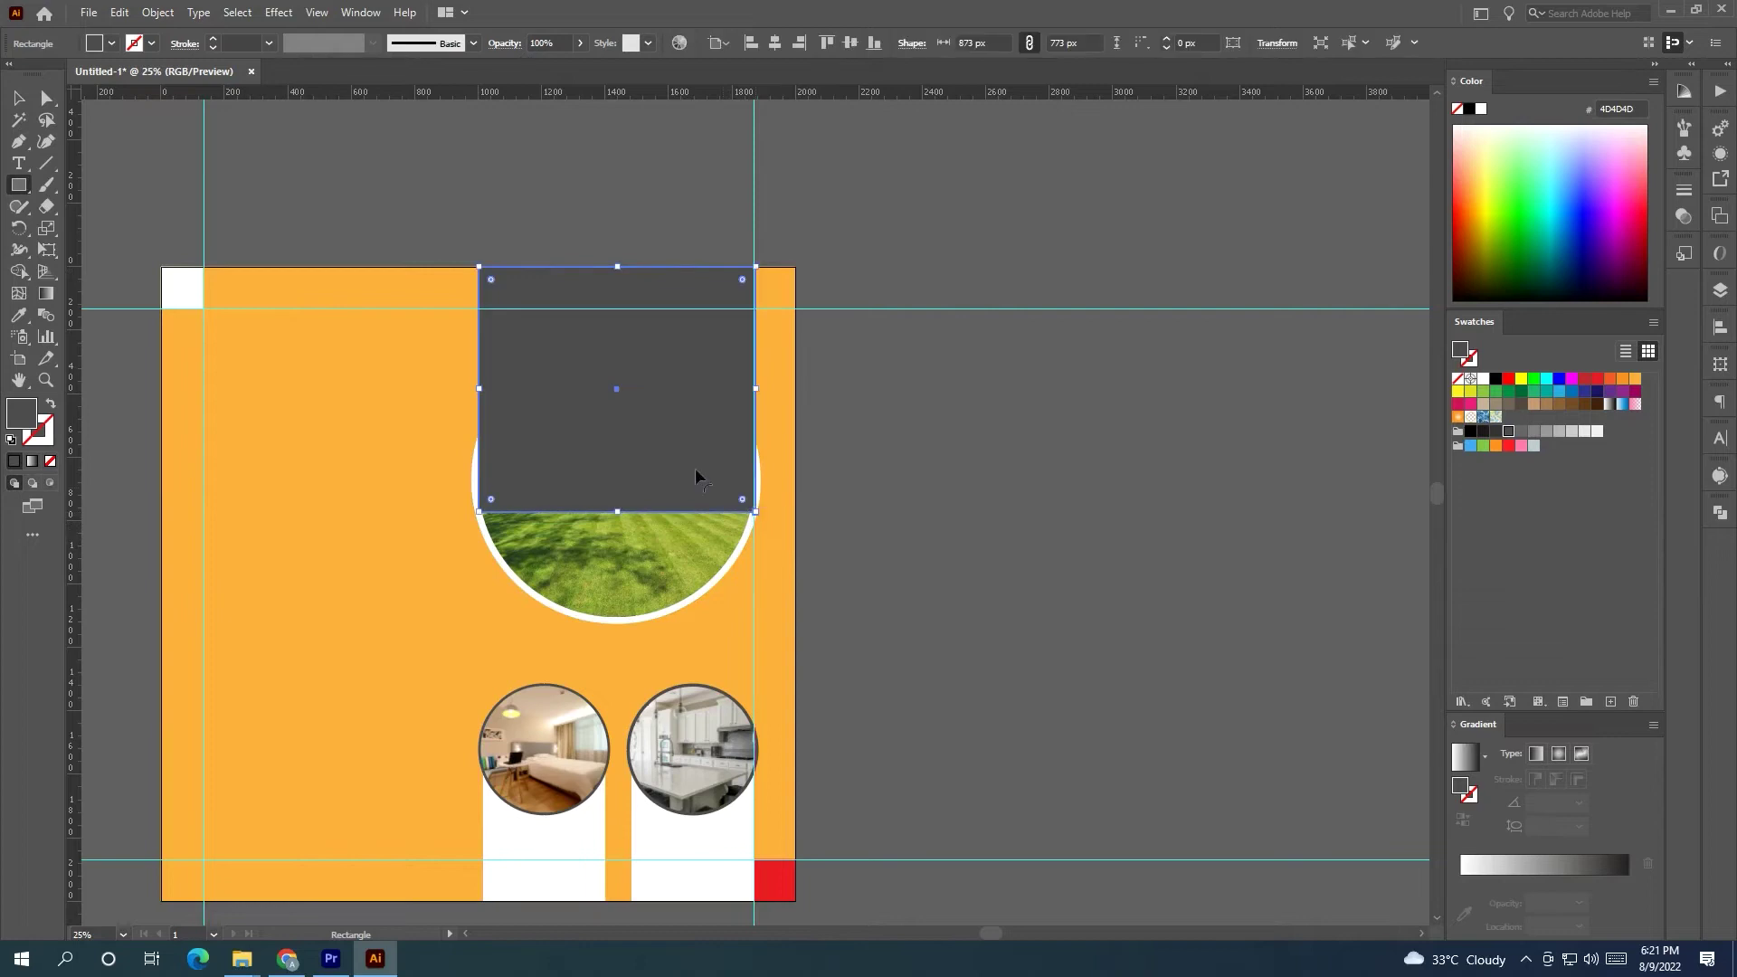
# Arrange the stacking order so the grey rectangle sits behind the ringed house photo but above the orange background.
pyautogui.click(18, 98)
pyautogui.click(365, 221)
pyautogui.rightClick(649, 548)
pyautogui.moveTo(770, 779)
pyautogui.click(884, 776)
pyautogui.click(926, 674)
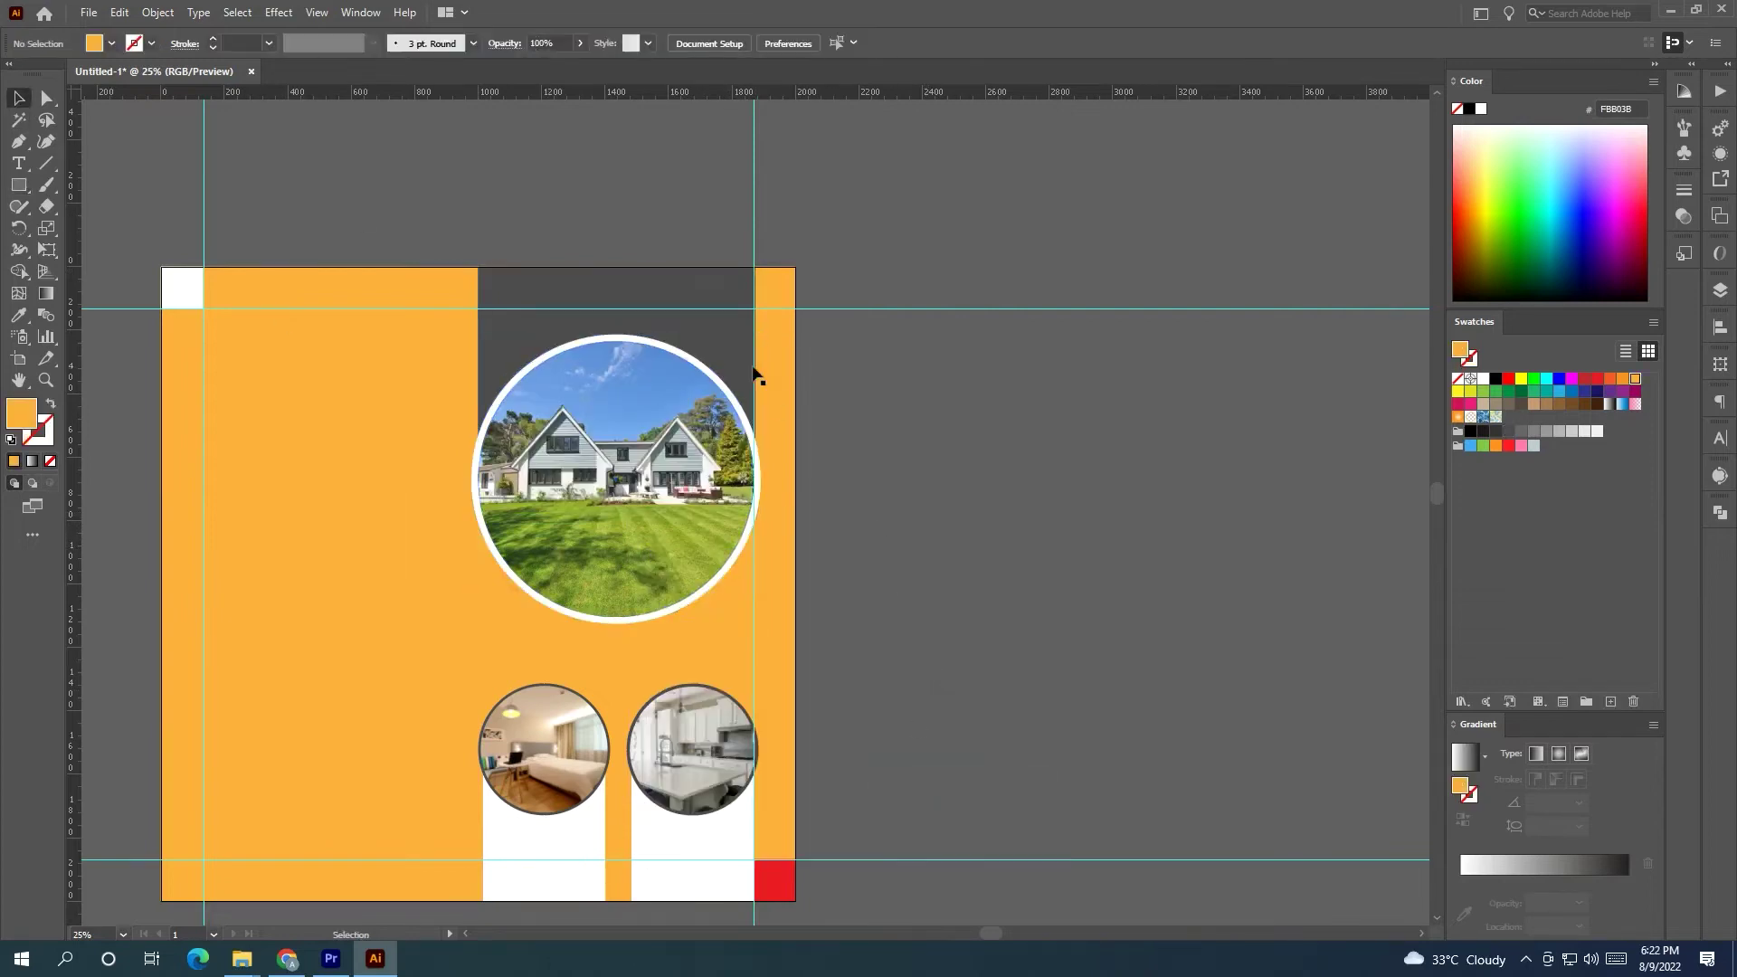
# Extend the grey rectangle's upper edge slightly past the artboard, to a height of about 776 px.
pyautogui.scroll(6, 617, 281)
pyautogui.click(613, 282)
pyautogui.moveTo(621, 184); pyautogui.dragTo(622, 174)
pyautogui.click(700, 171)
pyautogui.scroll(-6, 700, 172)
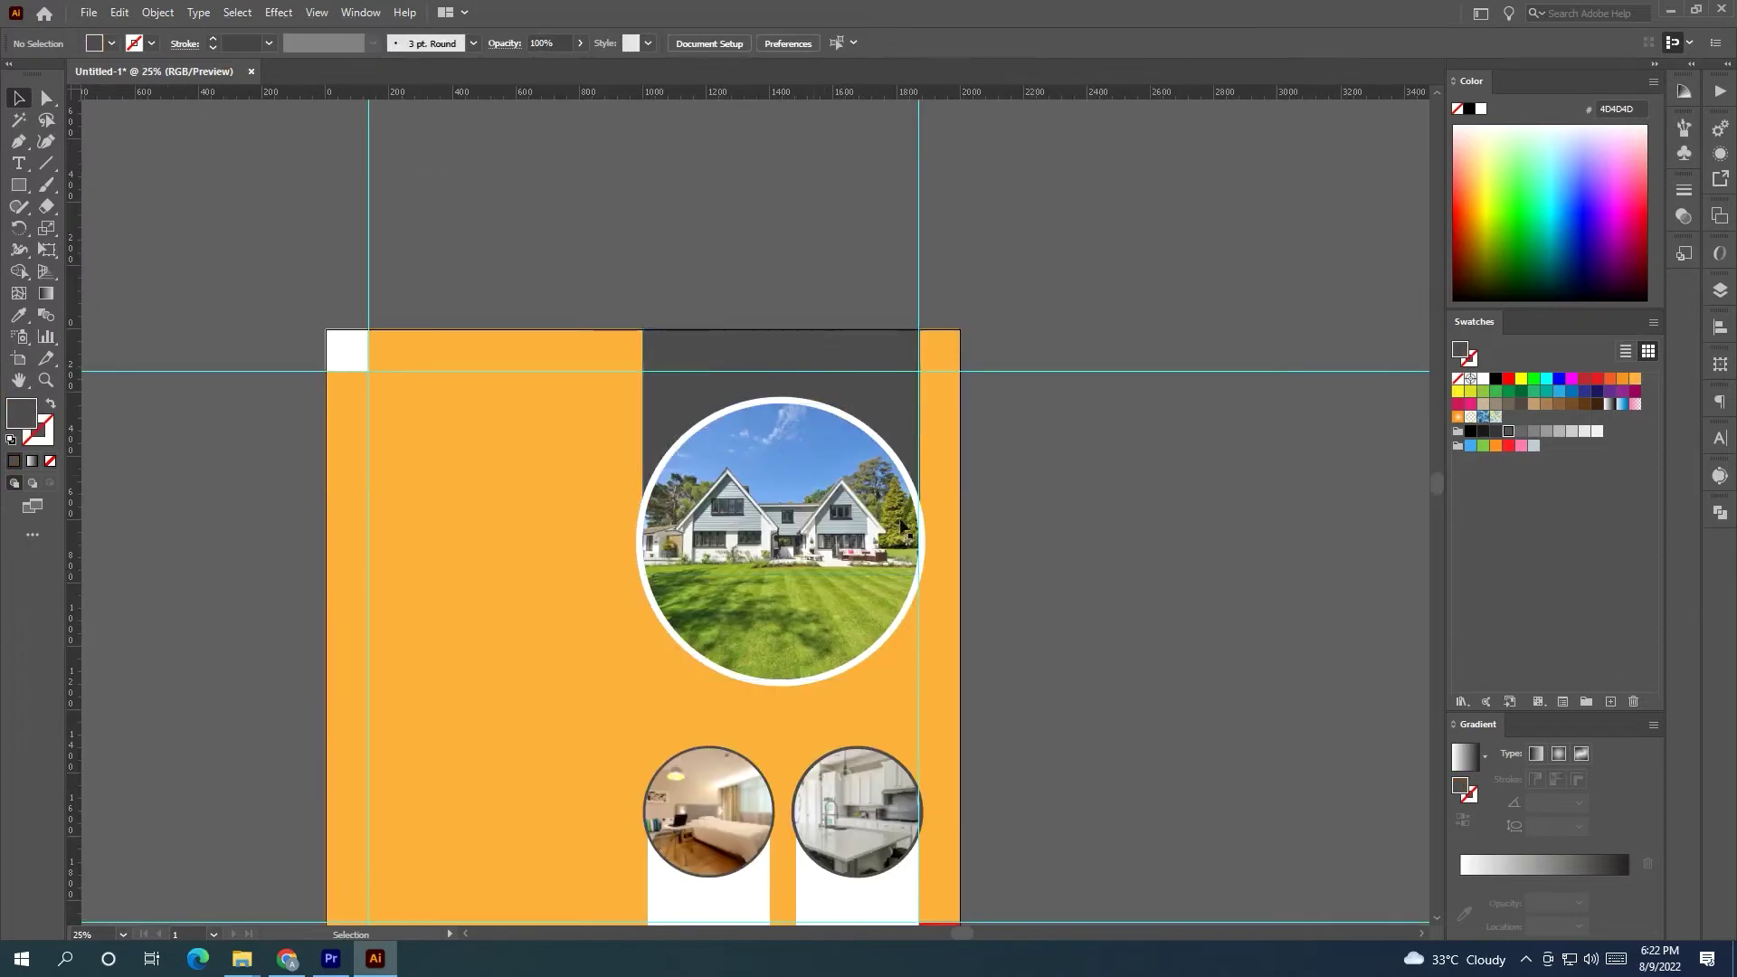
# Fill the rectangle behind the house photo white and recolour the house photo's ring dark grey 4D4D4D.
pyautogui.click(885, 403)
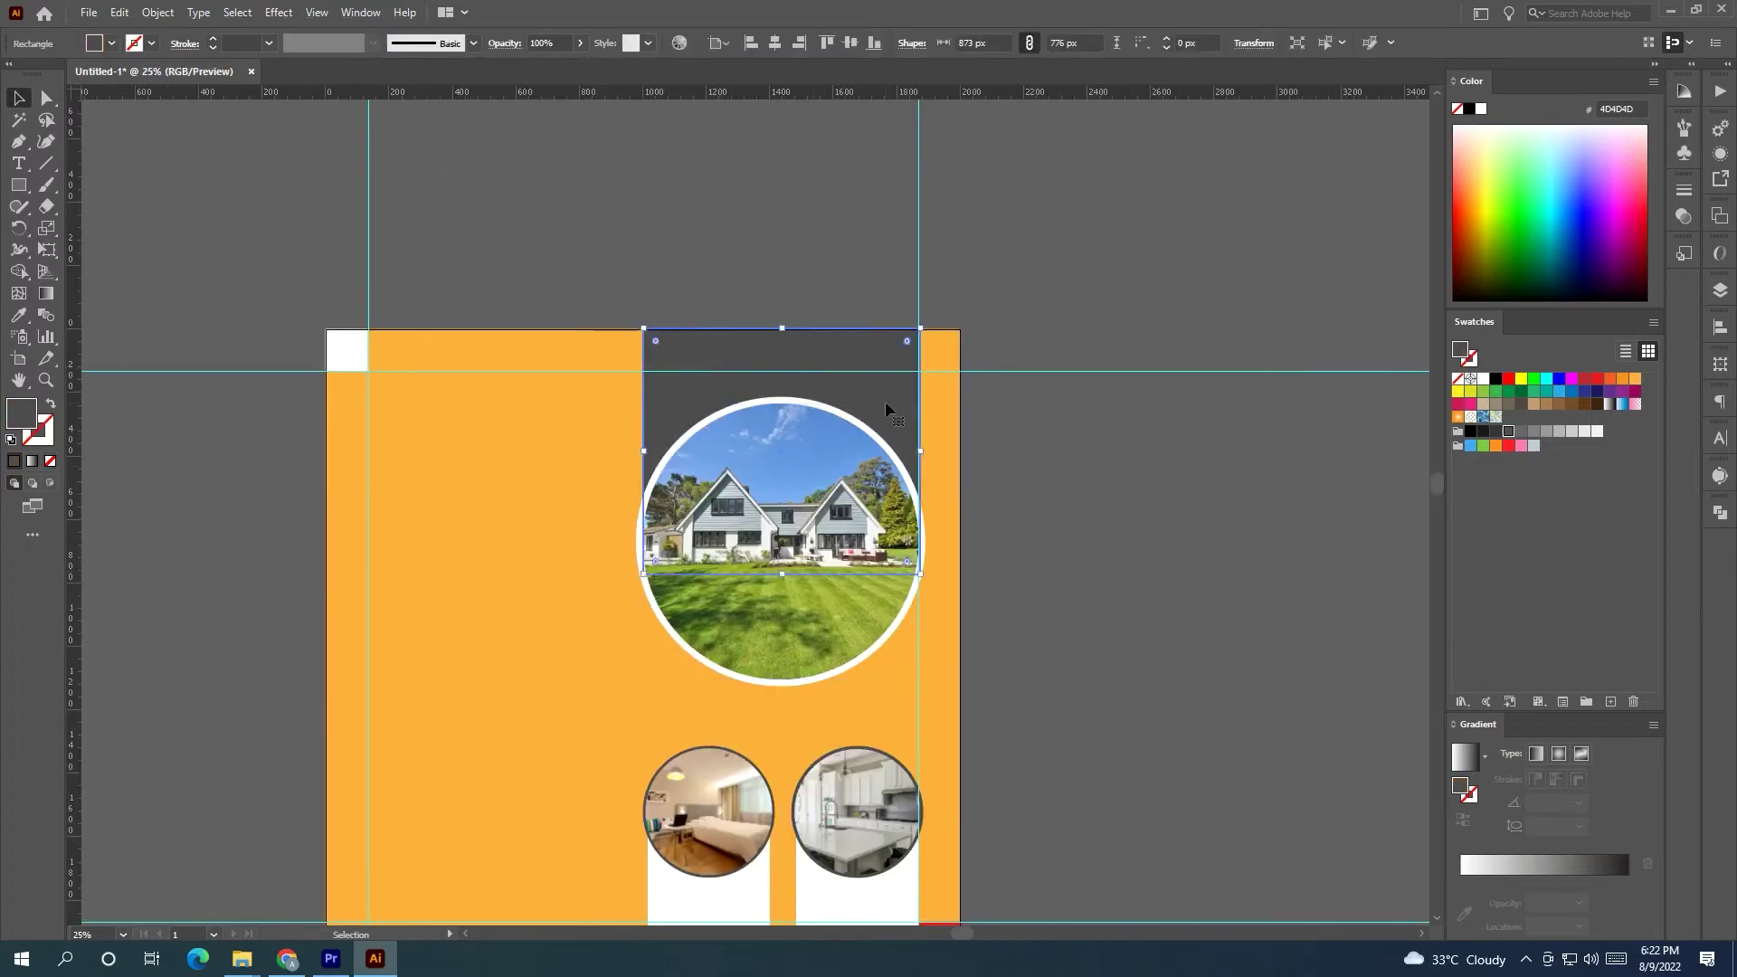
pyautogui.click(1484, 386)
pyautogui.click(1225, 485)
pyautogui.click(901, 461)
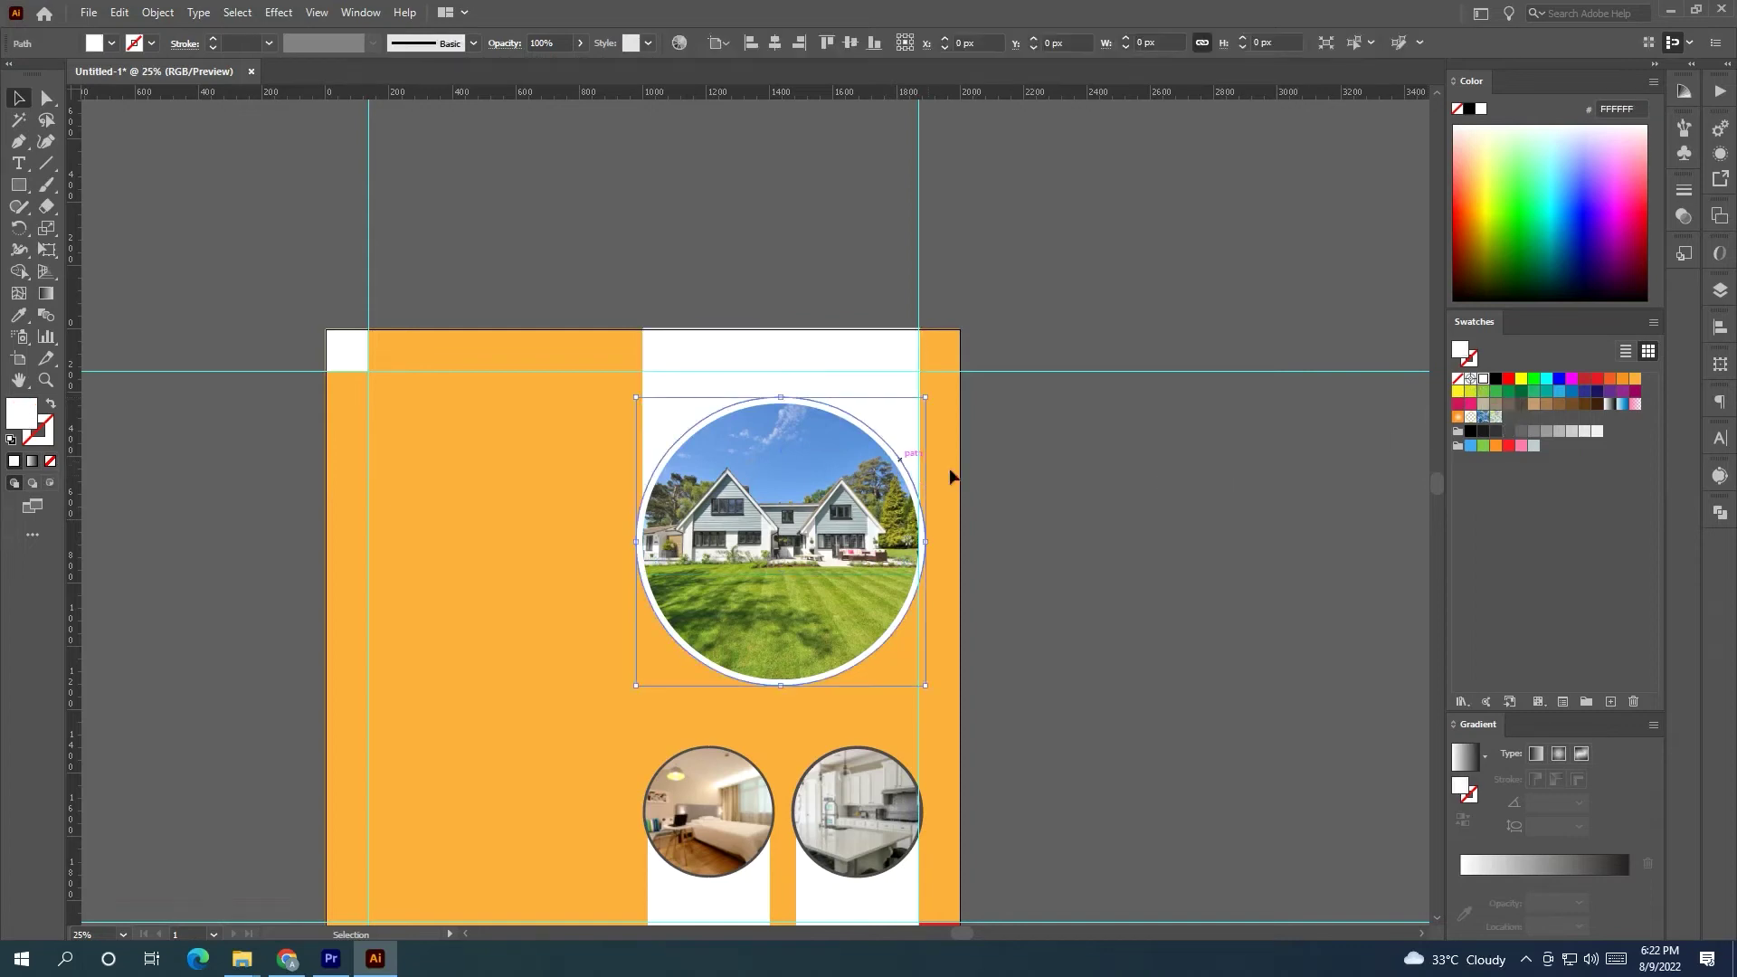
pyautogui.click(1507, 432)
pyautogui.click(1136, 502)
pyautogui.scroll(-3, 1136, 503)
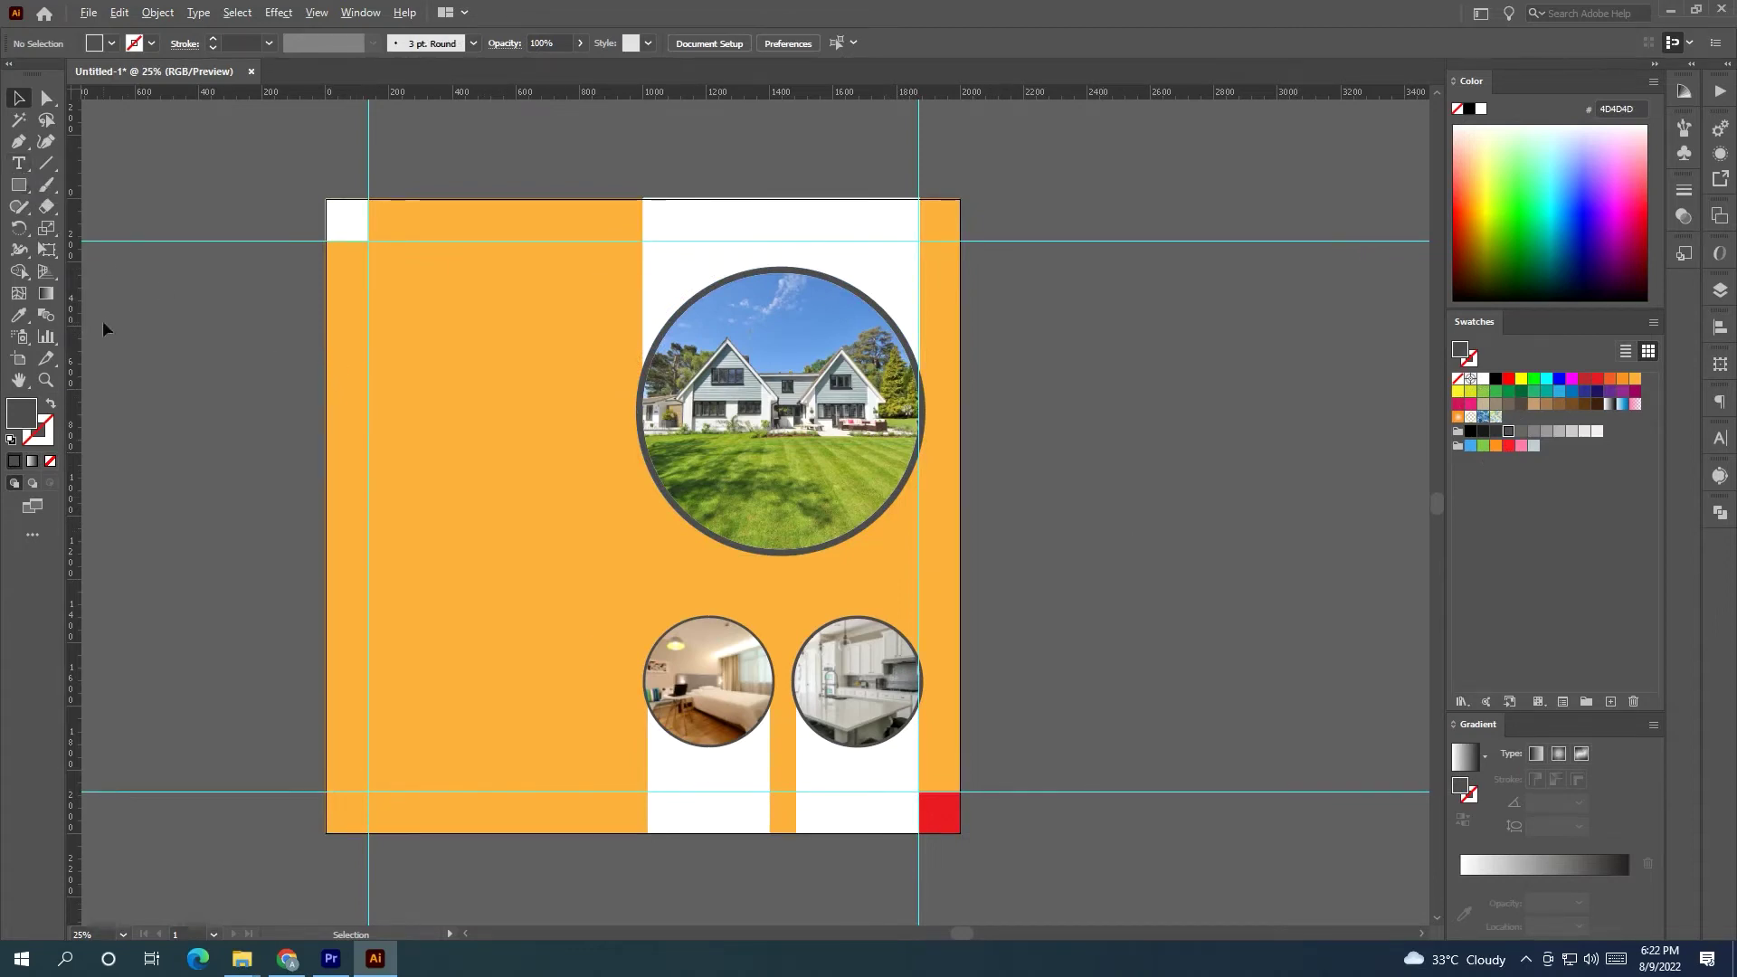
# Move the LOGO NAME group onto the artboard, into the corner where the upper and left margin guides meet.
pyautogui.scroll(-3, 101, 320)
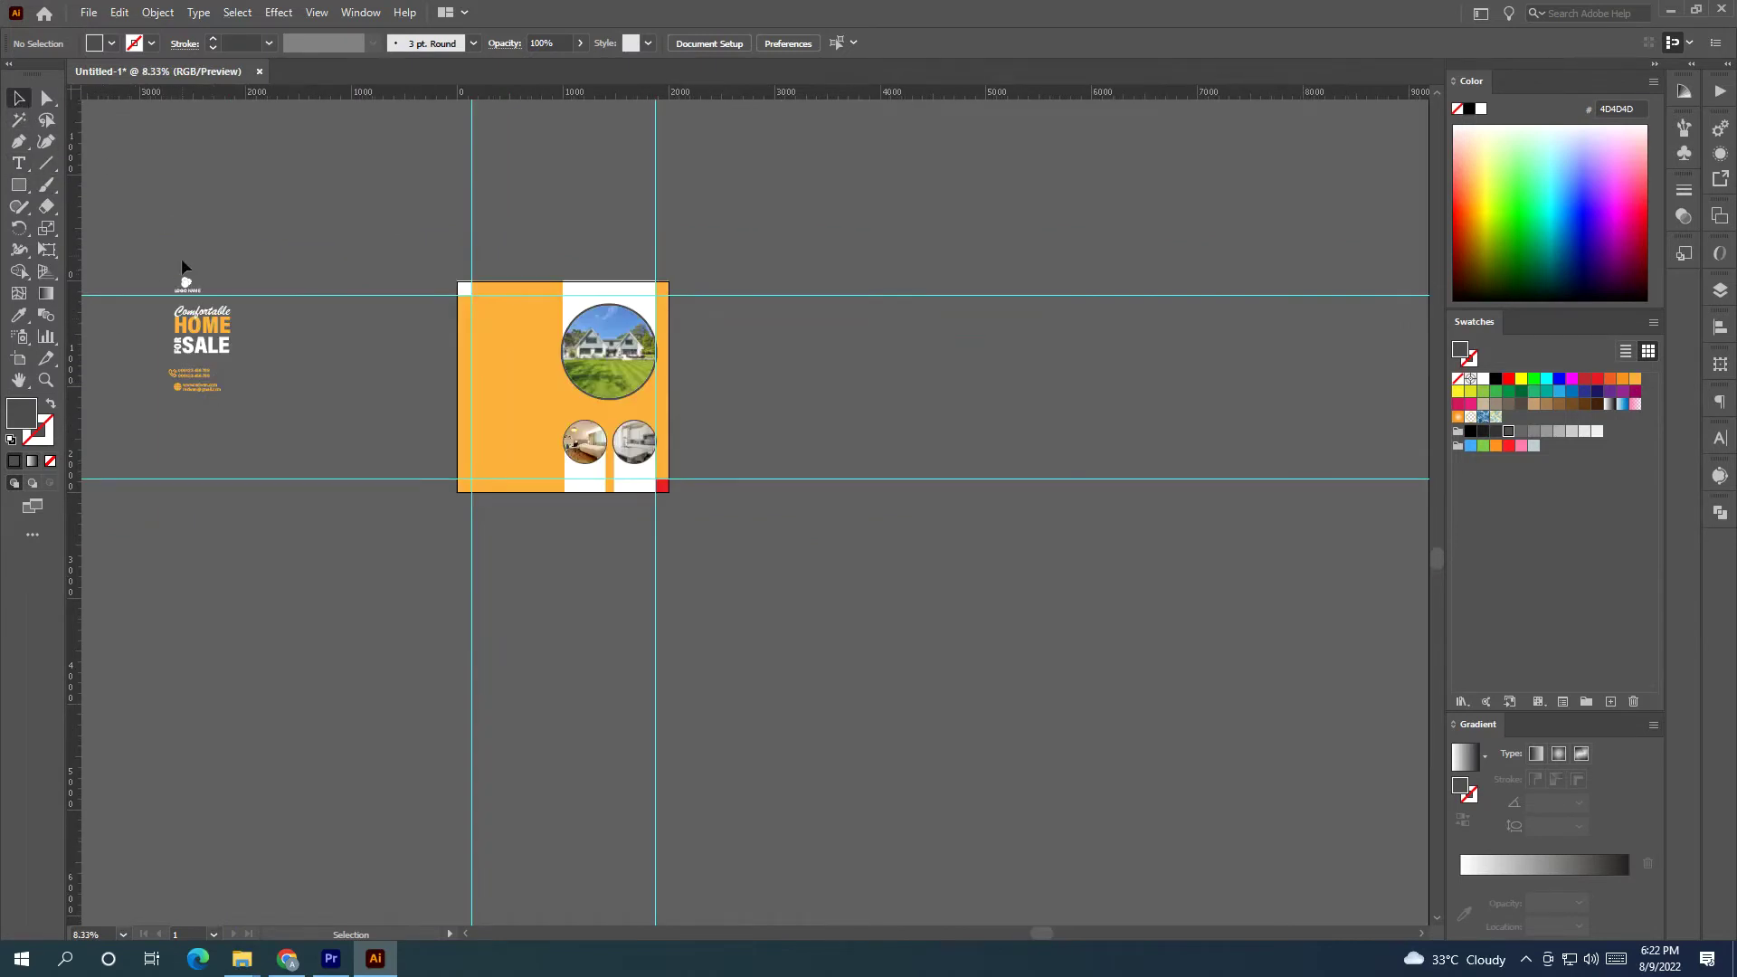
pyautogui.moveTo(187, 279); pyautogui.dragTo(363, 288)
pyautogui.scroll(6, 499, 305)
pyautogui.scroll(-4, 201, 416)
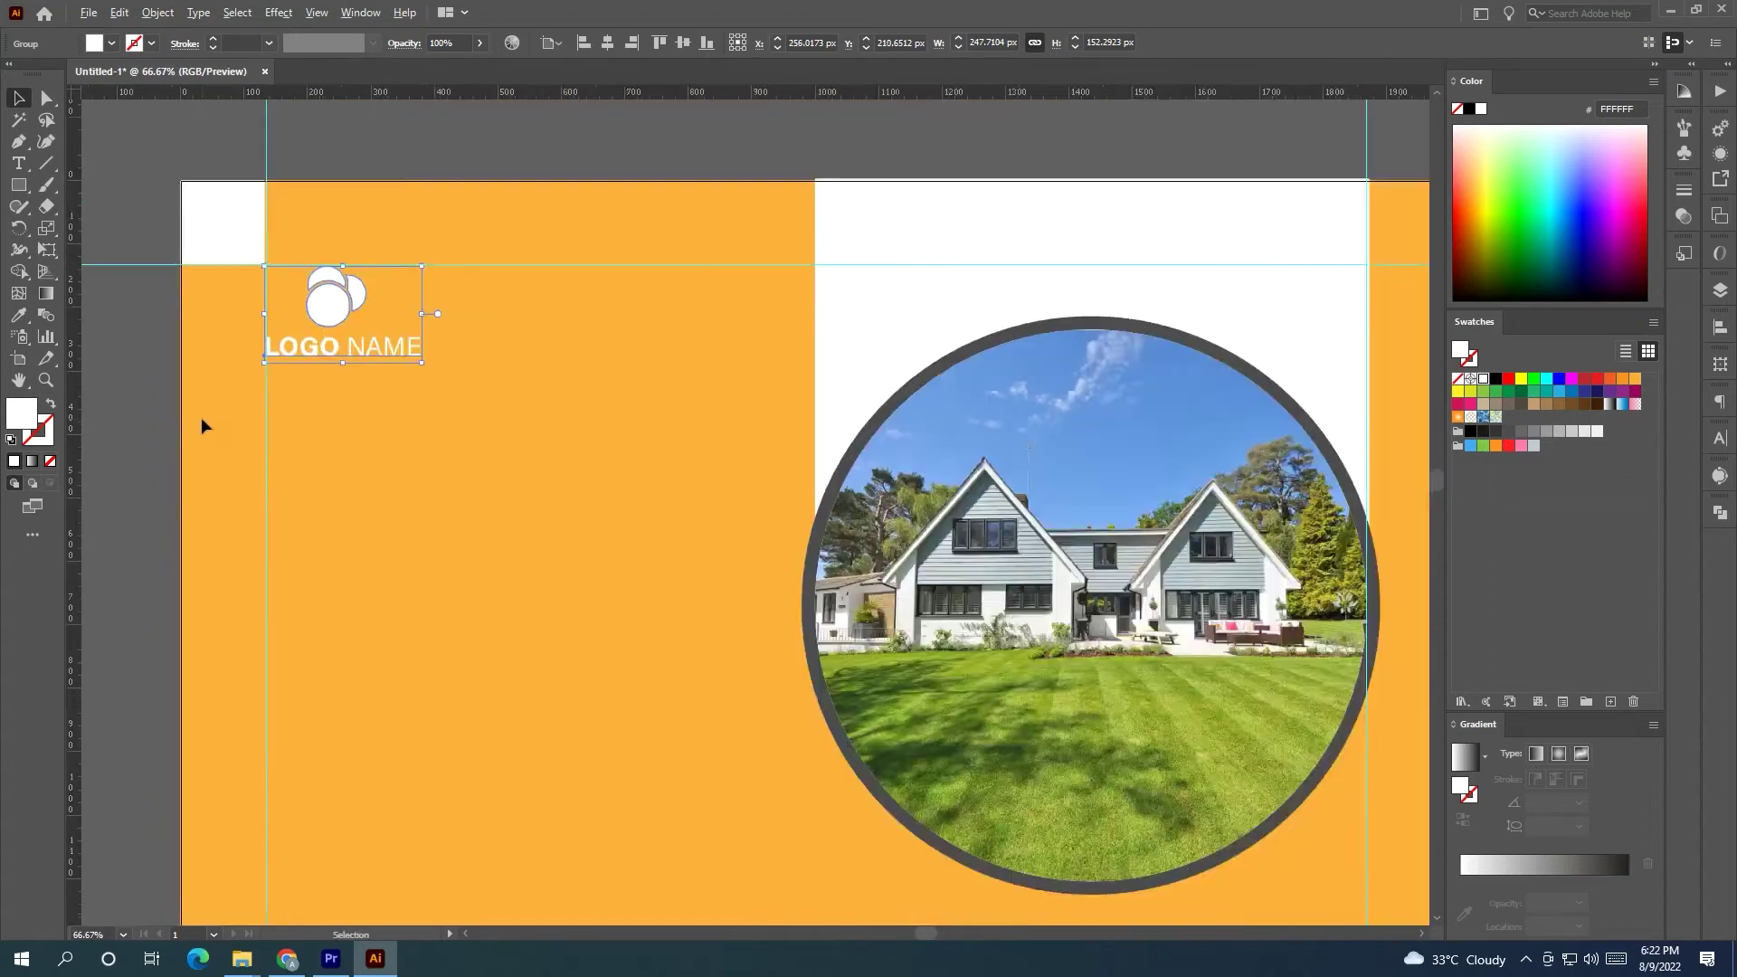
pyautogui.click(291, 530)
# Move the "Comfortable HOME FOR SALE" headline onto the artboard below the logo and recolour the word HOME white.
pyautogui.hscroll(-2, 373, 523)
pyautogui.moveTo(232, 401); pyautogui.dragTo(811, 431)
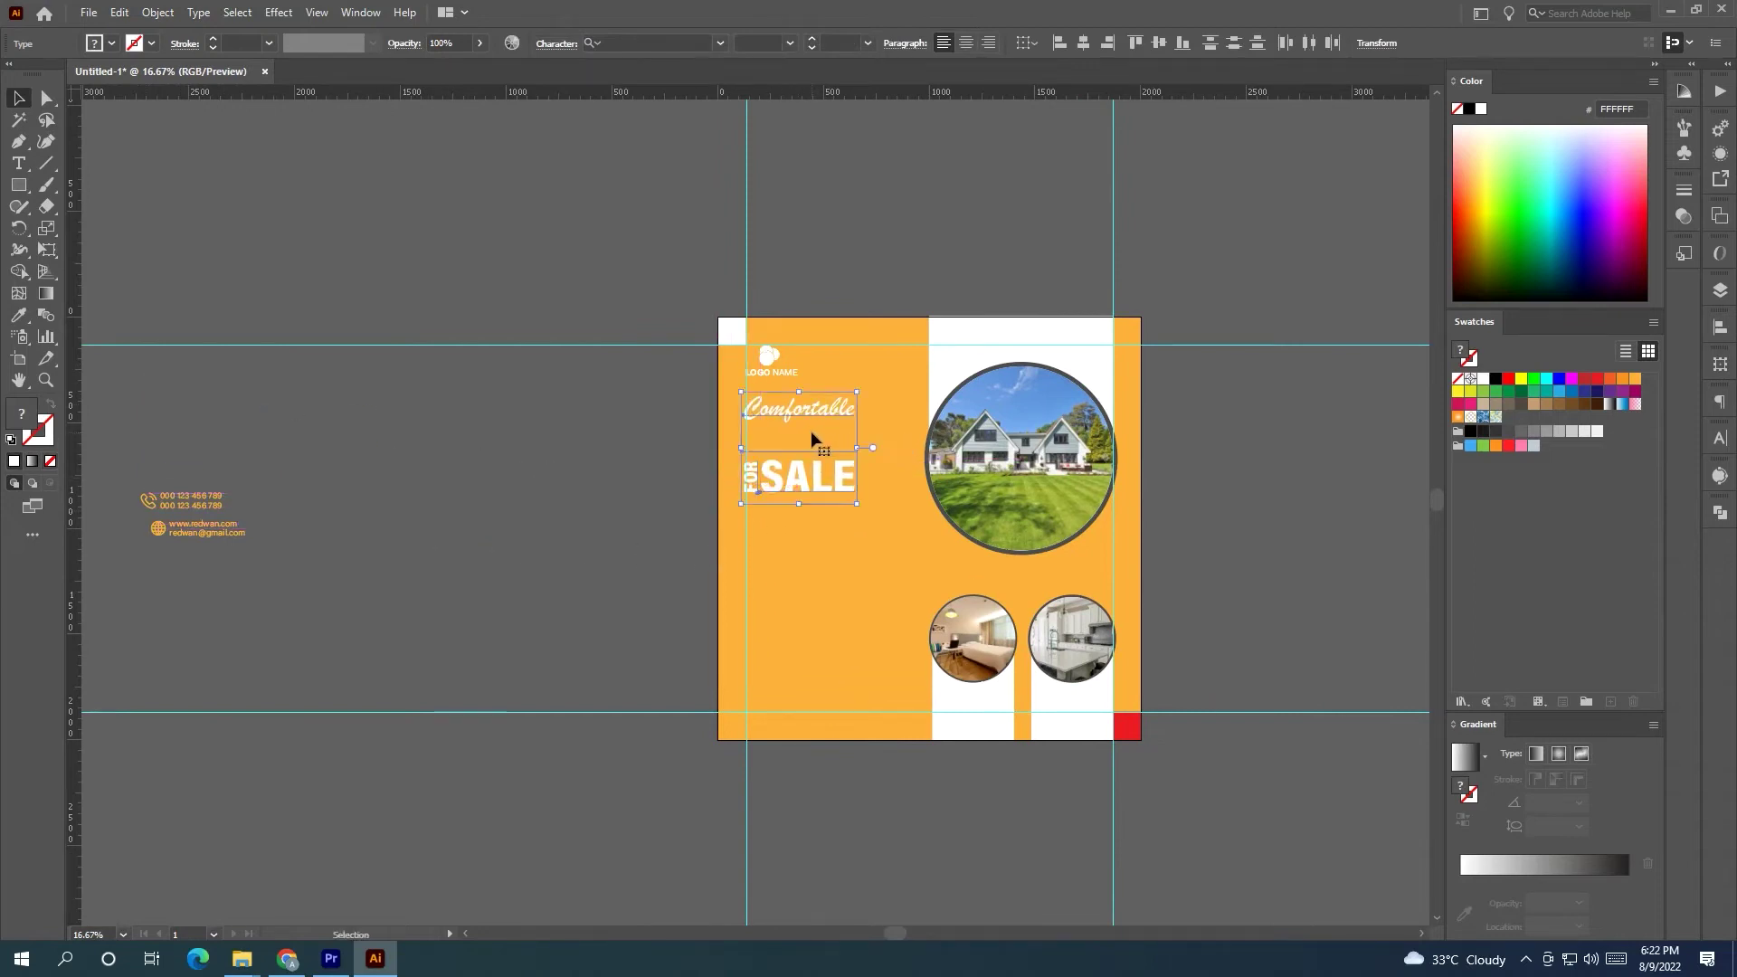
pyautogui.click(783, 448)
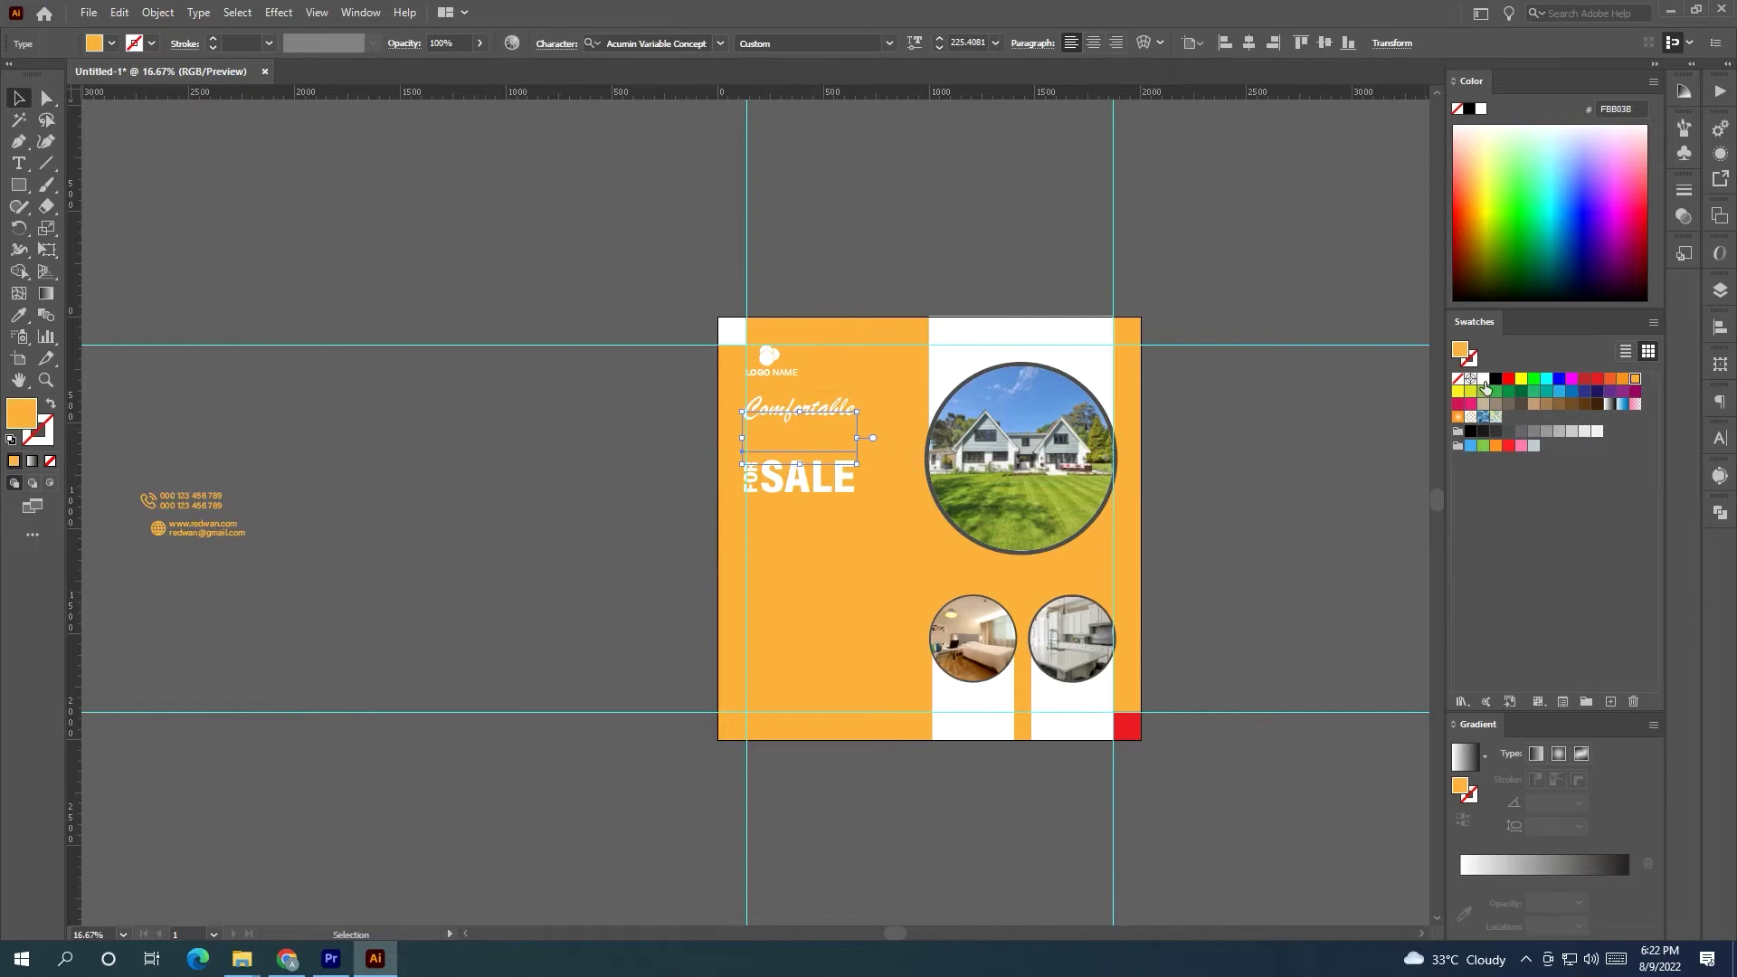
pyautogui.click(1484, 382)
pyautogui.click(677, 464)
# Select all the headline's text pieces and shift them together to line up with the left margin guide.
pyautogui.scroll(3, 841, 478)
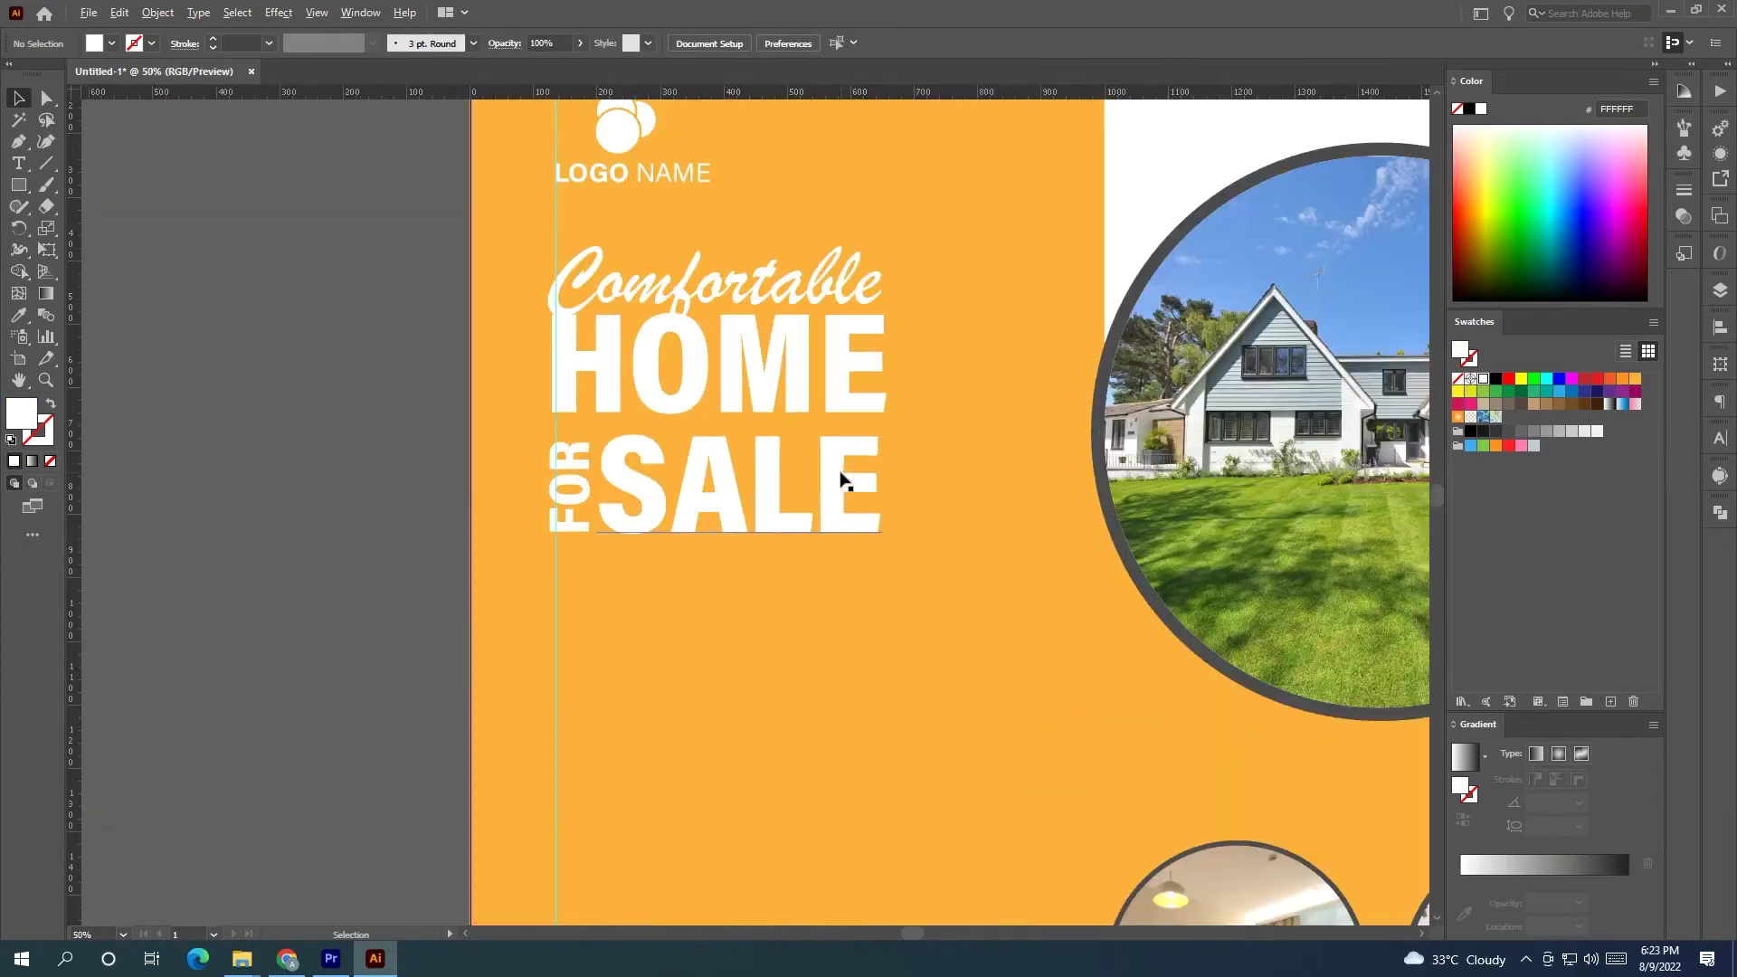
pyautogui.click(604, 499)
pyautogui.keyDown('shift'); pyautogui.click(581, 494); pyautogui.keyUp('shift')
pyautogui.keyDown('shift'); pyautogui.click(608, 407); pyautogui.keyUp('shift')
pyautogui.keyDown('shift'); pyautogui.click(615, 299); pyautogui.keyUp('shift')
pyautogui.moveTo(704, 360); pyautogui.dragTo(713, 355)
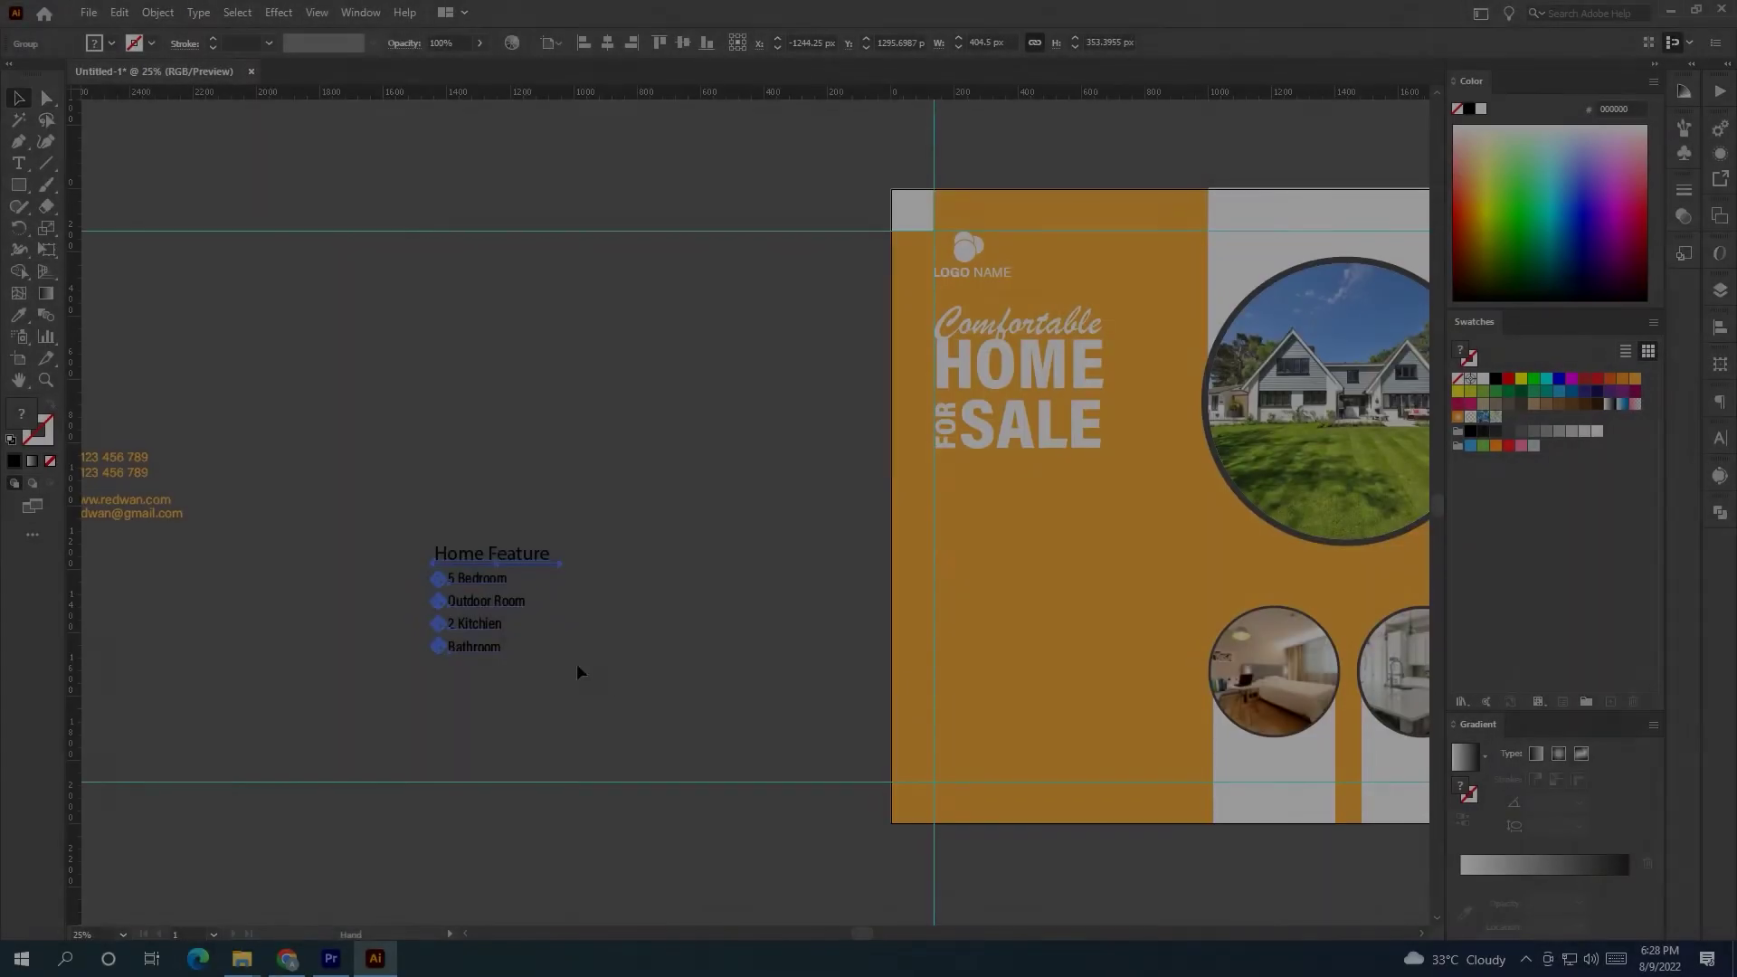
# Place the Home Feature list below the headline at the left margin guide and enlarge it to nearly the headline's width.
pyautogui.moveTo(577, 665); pyautogui.dragTo(948, 541)
pyautogui.moveTo(1061, 603); pyautogui.dragTo(1084, 624)
pyautogui.click(754, 597)
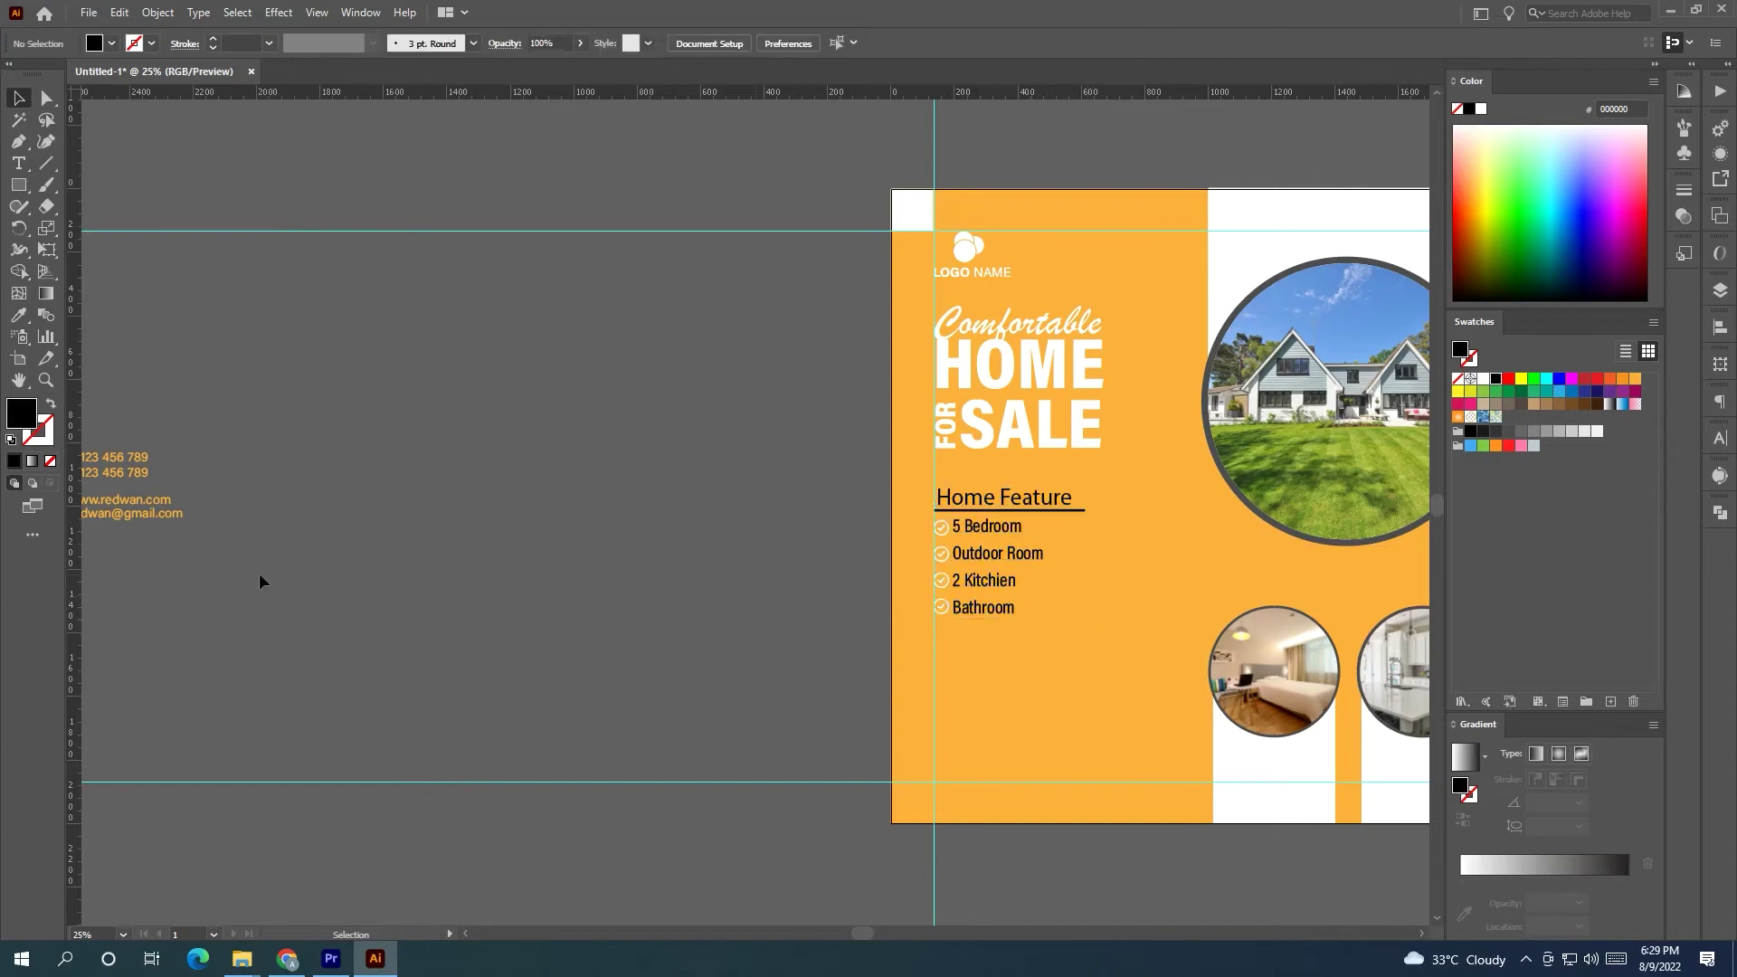
# Recolour the phone contact block white and place it where the lower and left margin guides meet.
pyautogui.moveTo(252, 630); pyautogui.dragTo(393, 620)
pyautogui.moveTo(238, 447); pyautogui.dragTo(802, 713)
pyautogui.click(1483, 380)
pyautogui.click(876, 442)
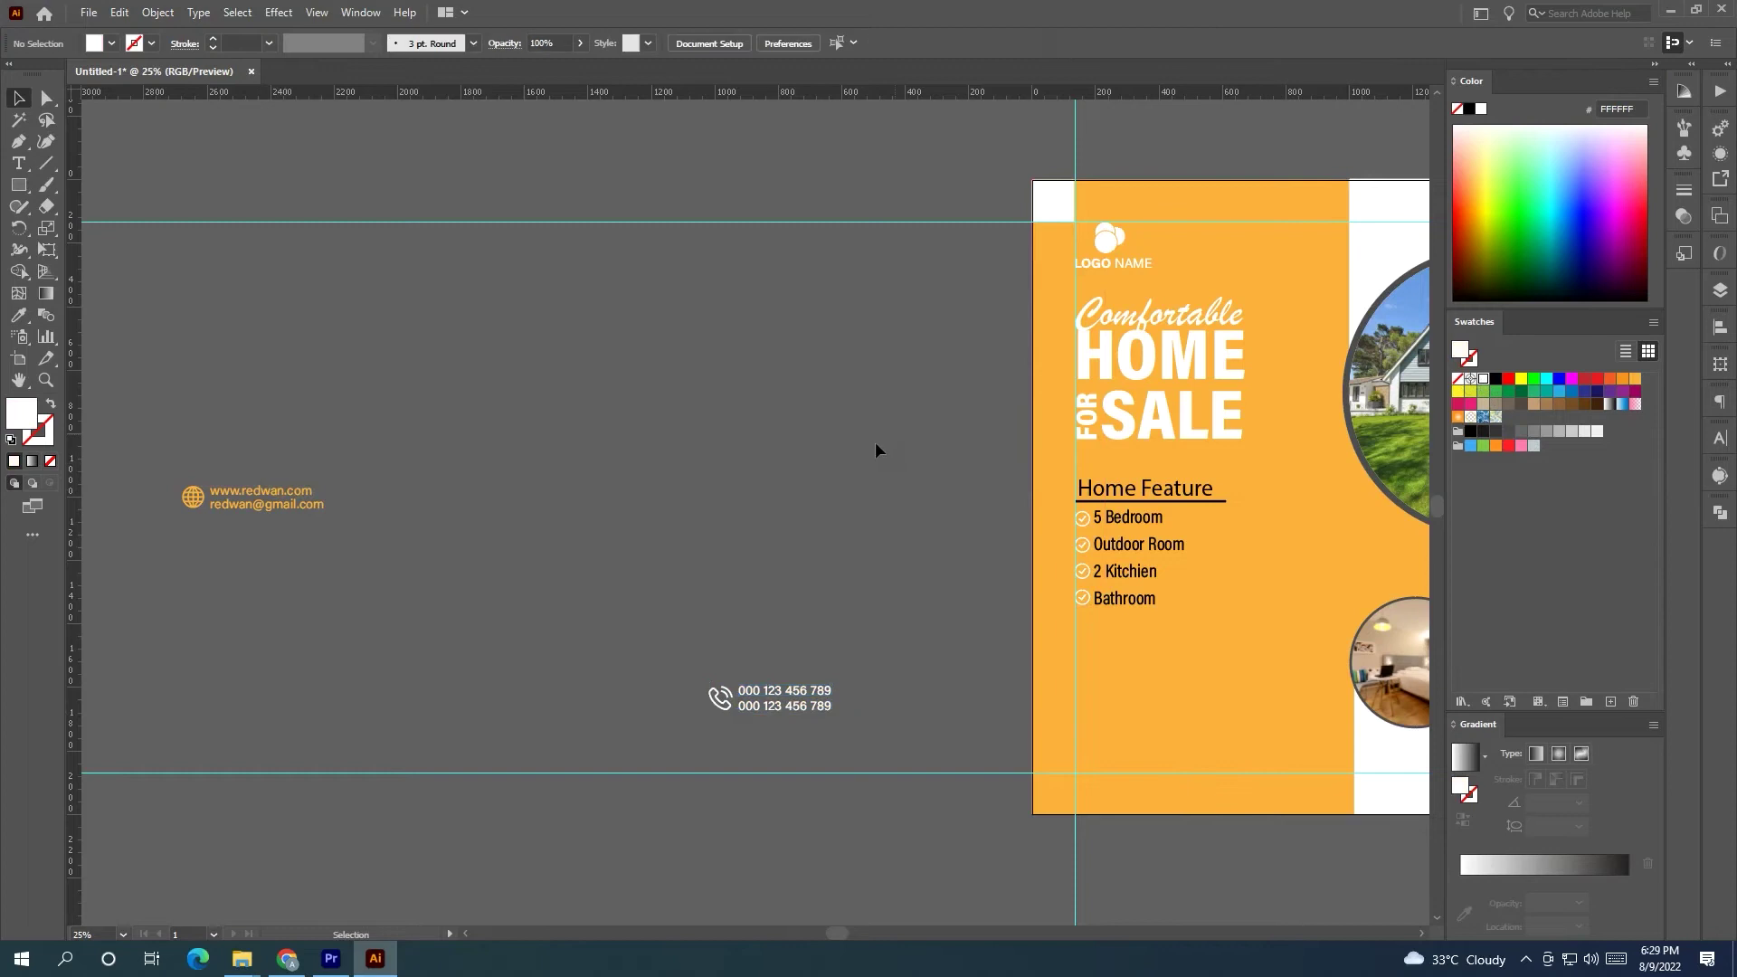
pyautogui.moveTo(884, 601); pyautogui.dragTo(551, 503)
pyautogui.moveTo(449, 617); pyautogui.dragTo(809, 659)
pyautogui.hscroll(-5, 220, 448)
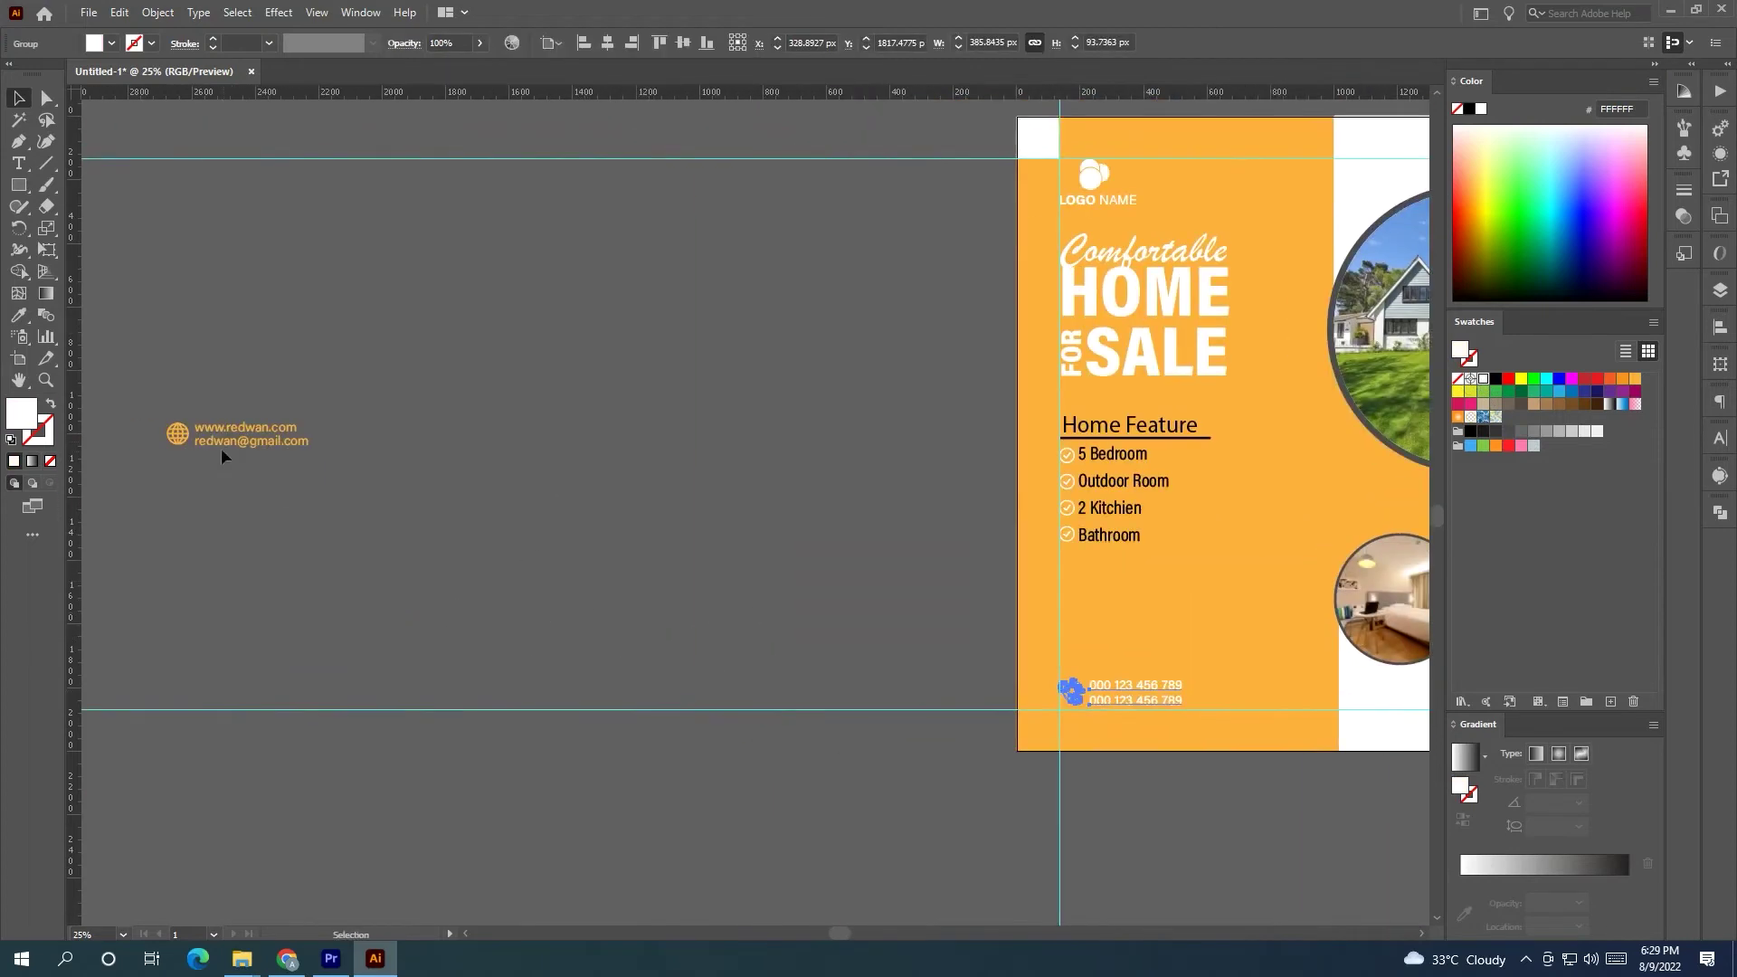
# Recolour the website and e-mail block white and place it beside the phone numbers above the lower margin guide.
pyautogui.moveTo(338, 462); pyautogui.dragTo(339, 464)
pyautogui.moveTo(269, 439); pyautogui.dragTo(921, 607)
pyautogui.moveTo(996, 669); pyautogui.dragTo(561, 643)
pyautogui.moveTo(498, 585); pyautogui.dragTo(861, 665)
pyautogui.click(507, 564)
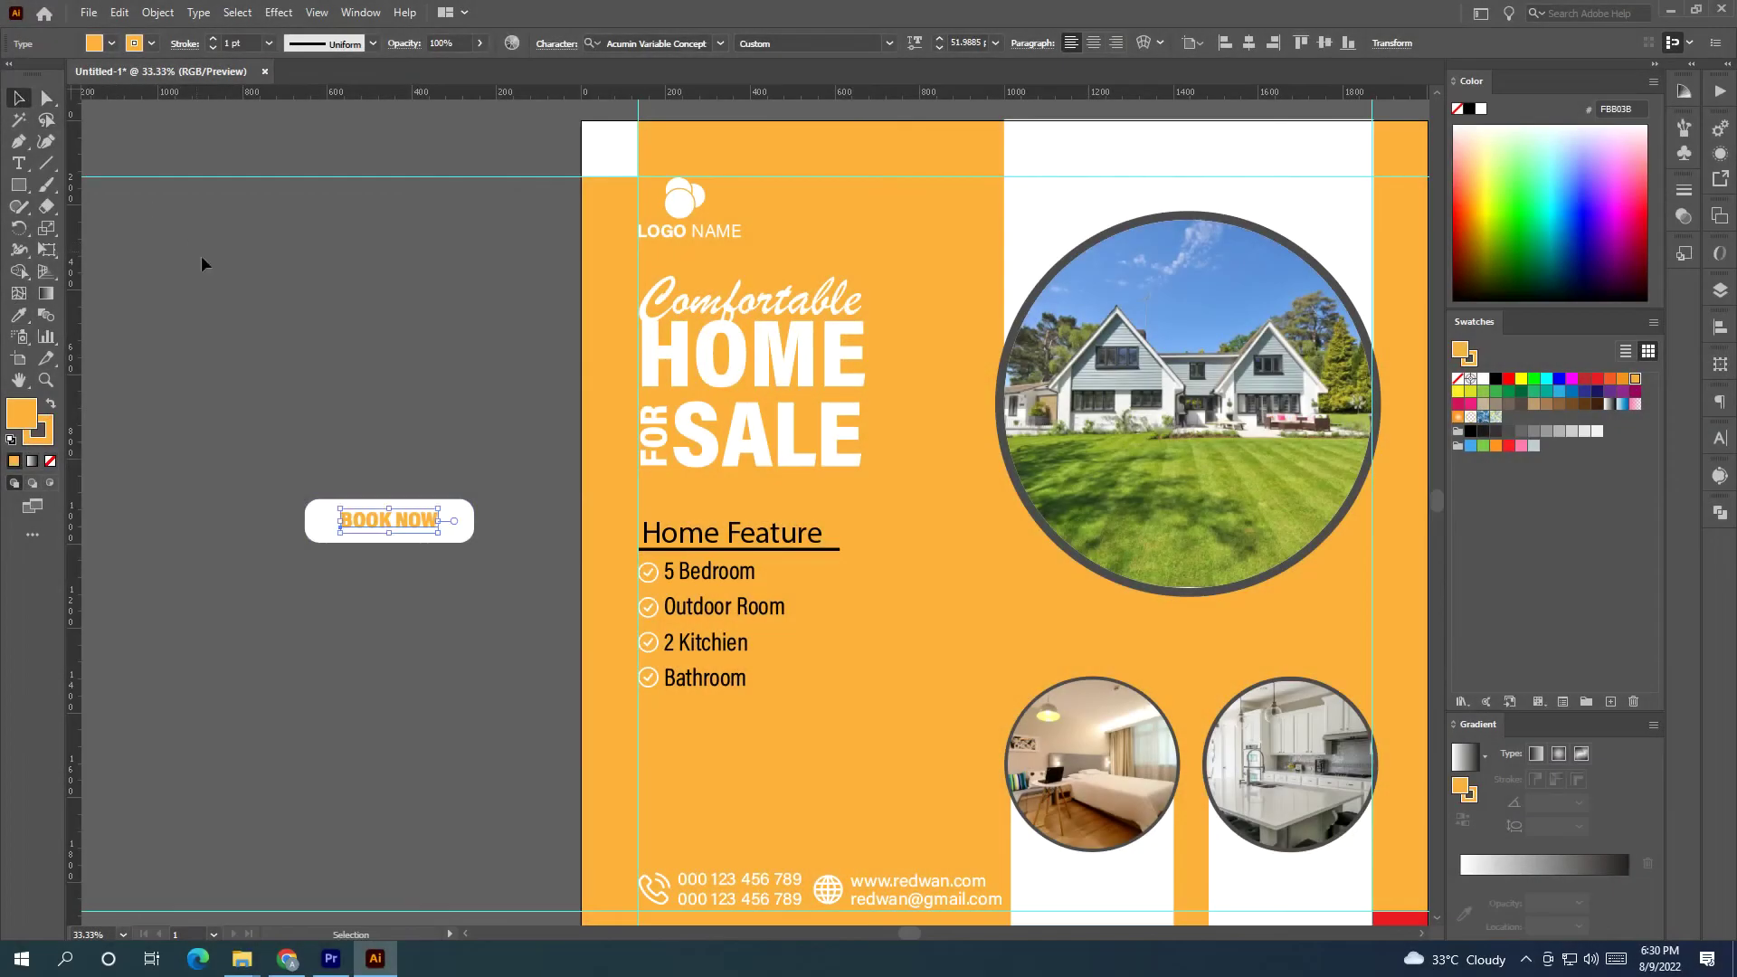
# Move the white BOOK NOW button below the Home Feature list, aligned with the left margin guide.
pyautogui.click(240, 430)
pyautogui.moveTo(459, 532); pyautogui.dragTo(793, 759)
pyautogui.click(362, 648)
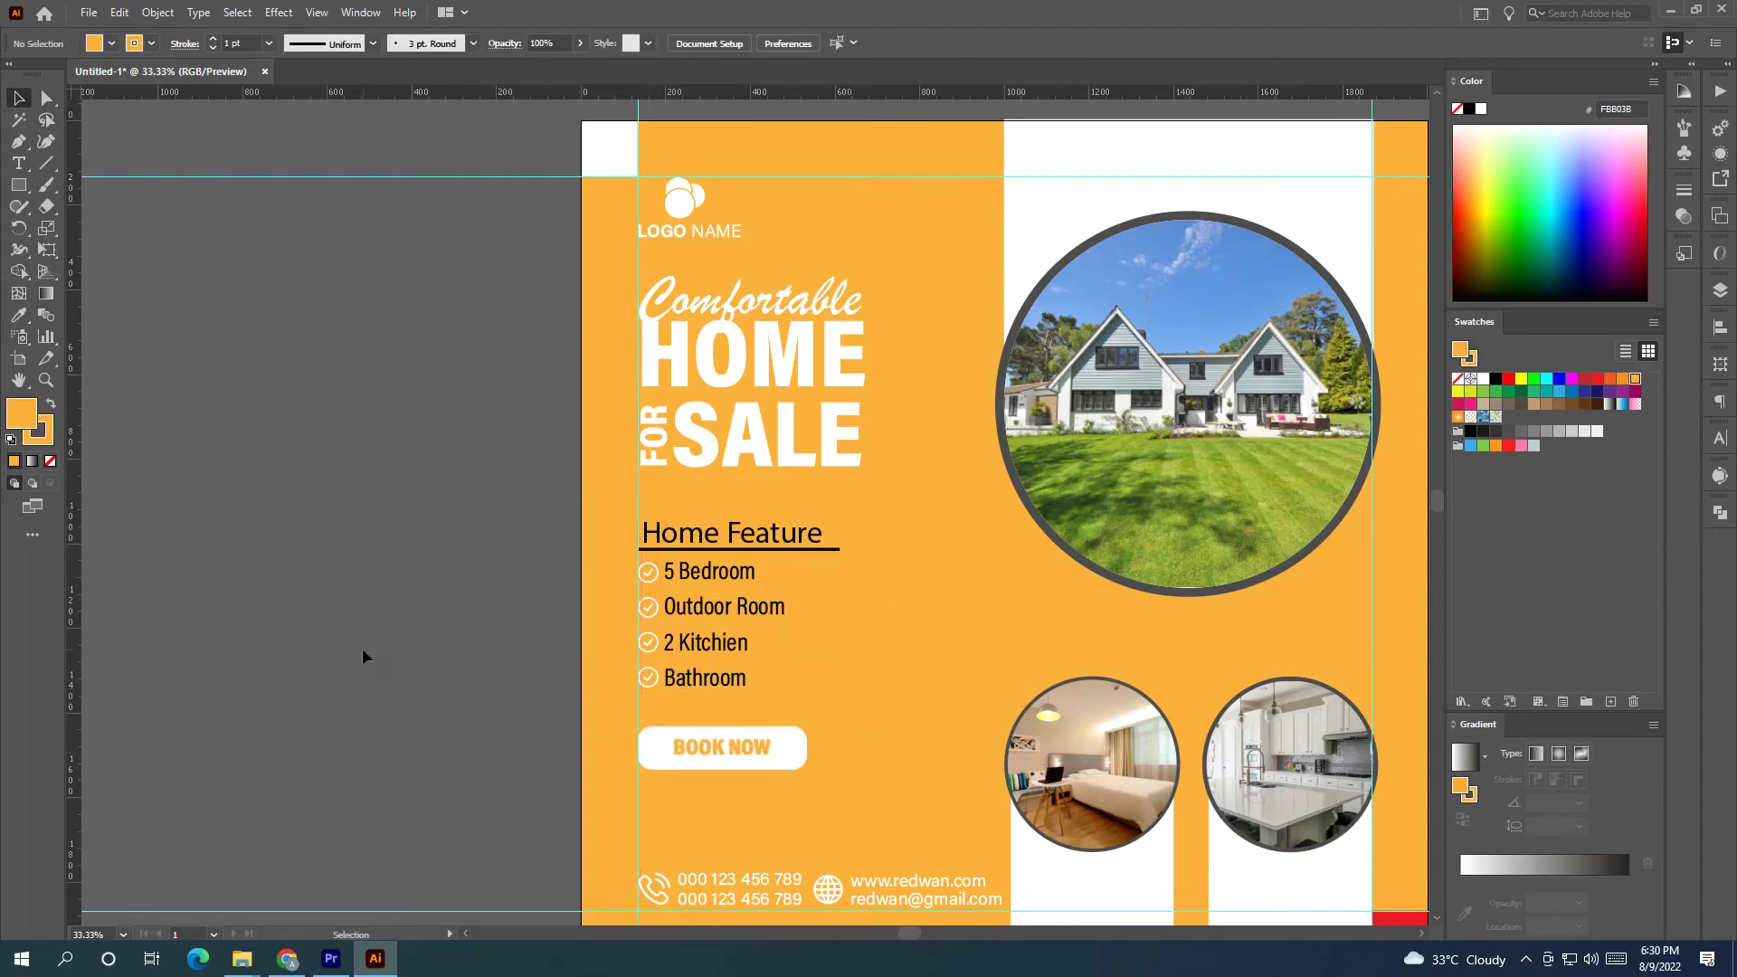
pyautogui.scroll(-1, 516, 589)
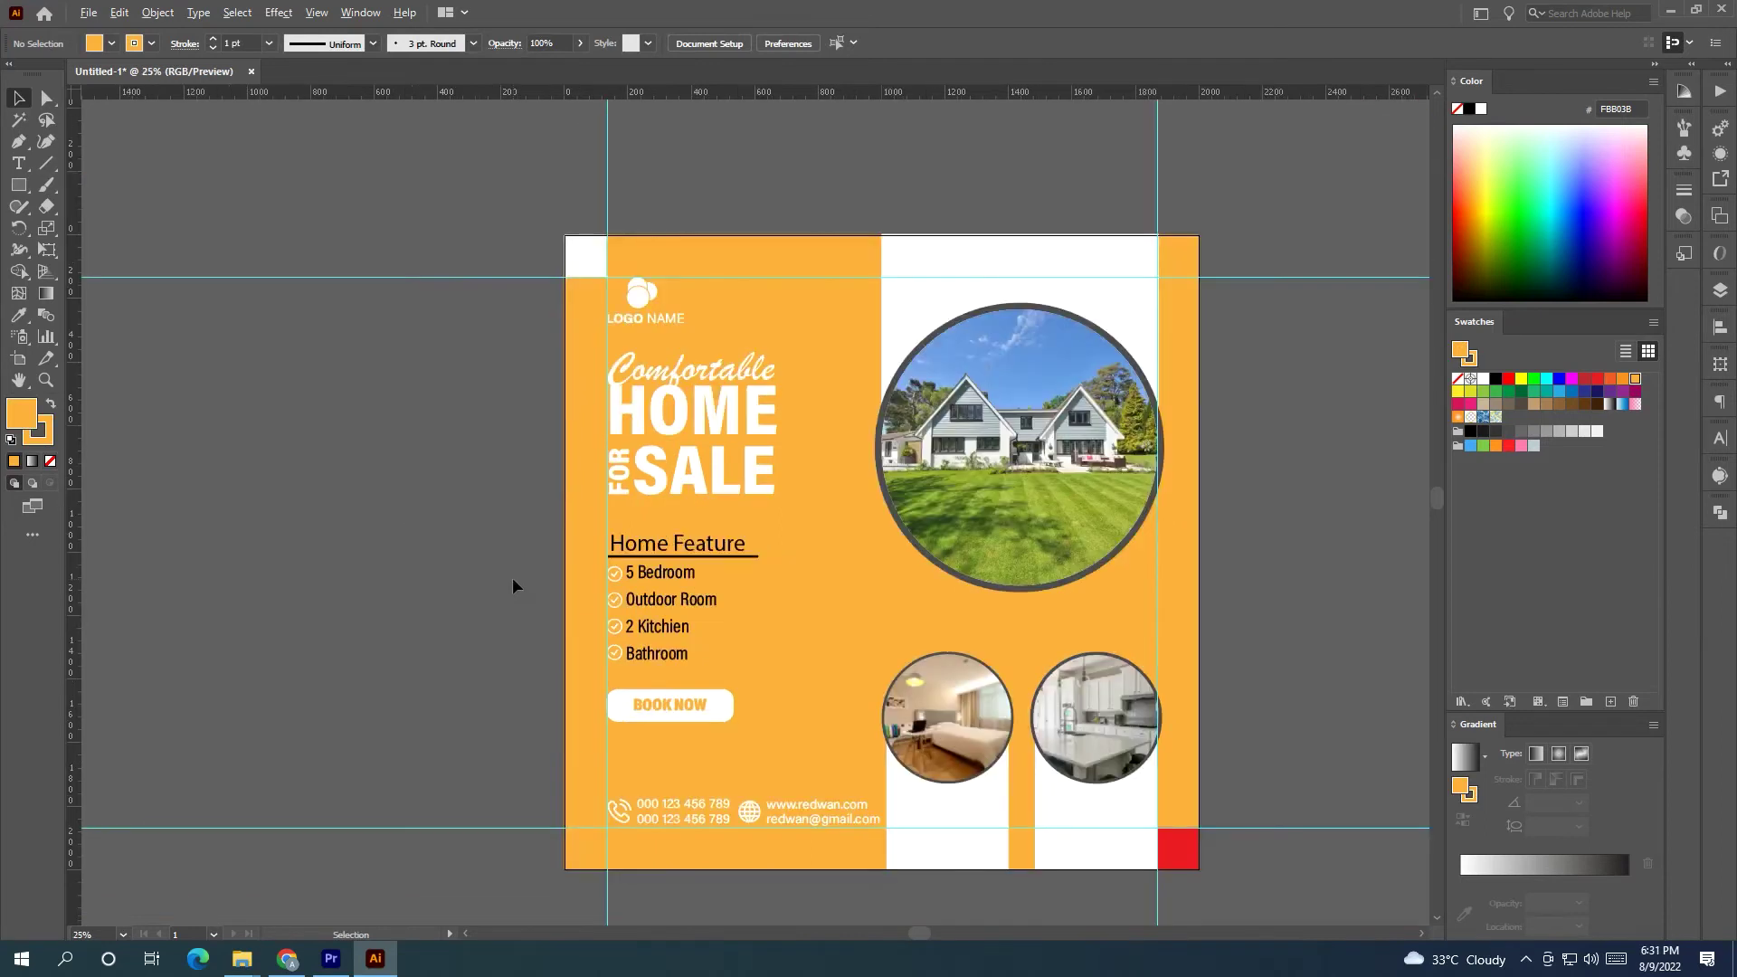
# Recolour the headline words HOME and SALE black.
pyautogui.click(681, 432)
pyautogui.click(1495, 379)
pyautogui.click(720, 491)
pyautogui.click(1495, 379)
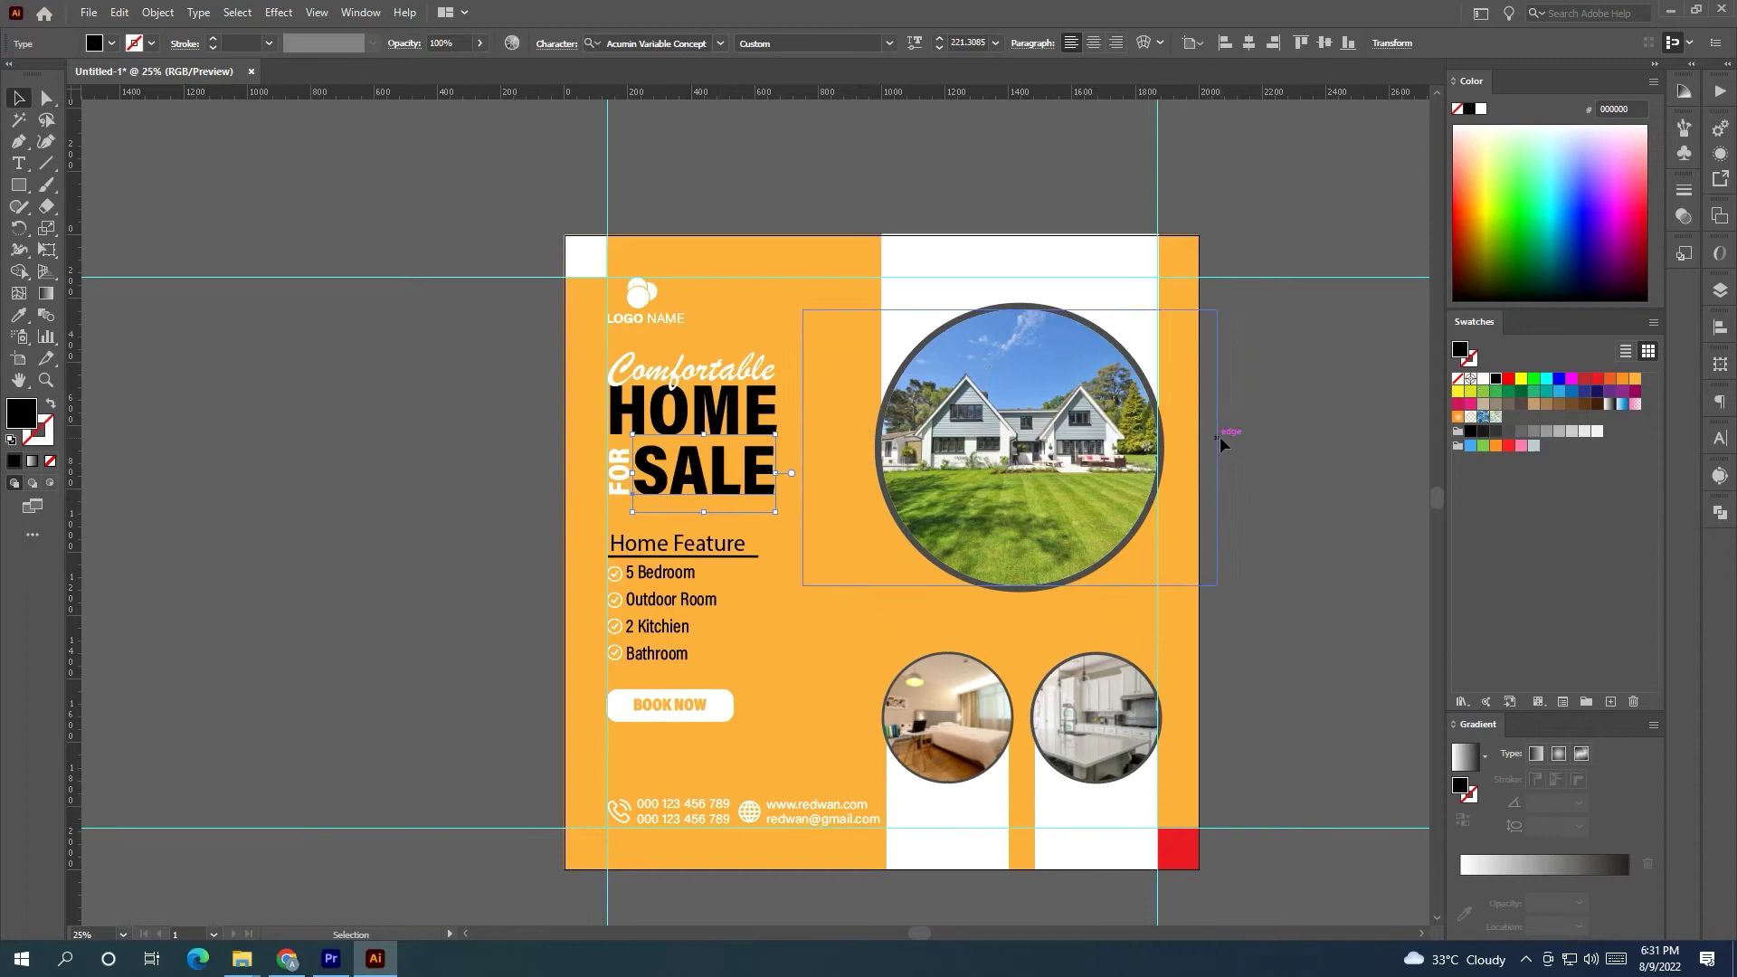
pyautogui.click(1291, 442)
# Draw a black circle about 13 px in diameter on the empty canvas left of the artboard.
pyautogui.scroll(-1, 633, 592)
pyautogui.moveTo(639, 597); pyautogui.dragTo(441, 469)
pyautogui.scroll(1, 631, 458)
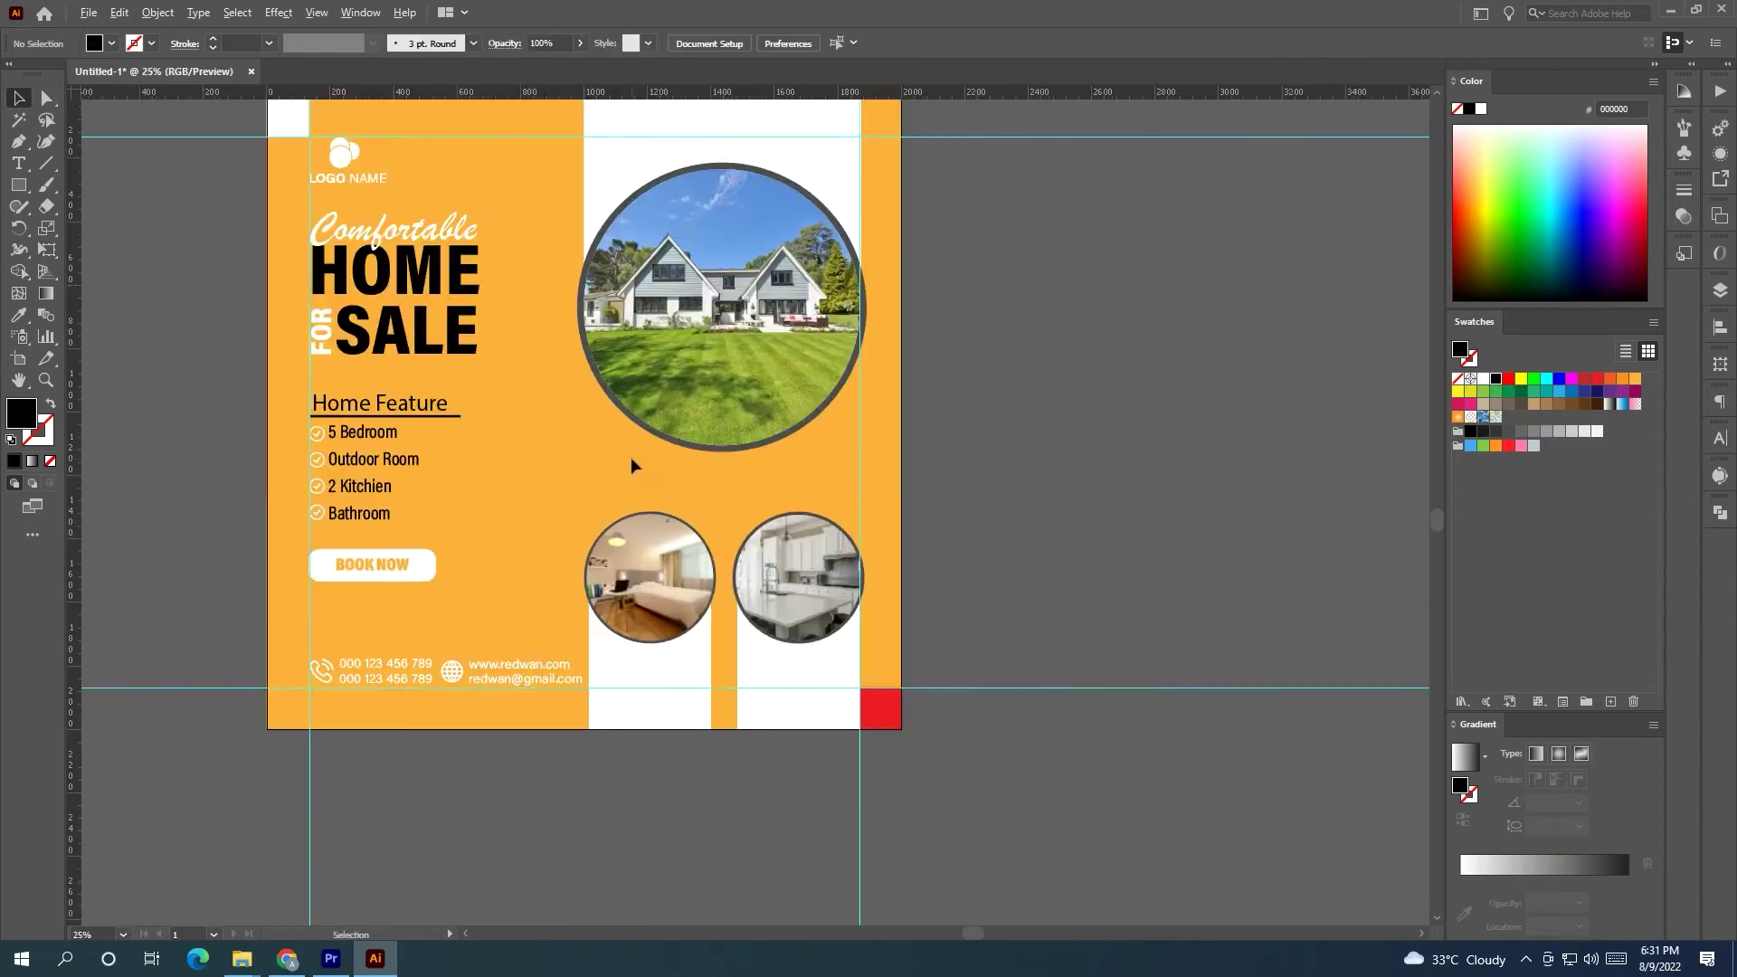
pyautogui.moveTo(231, 525); pyautogui.dragTo(686, 614)
pyautogui.moveTo(19, 181); pyautogui.dragTo(82, 229)
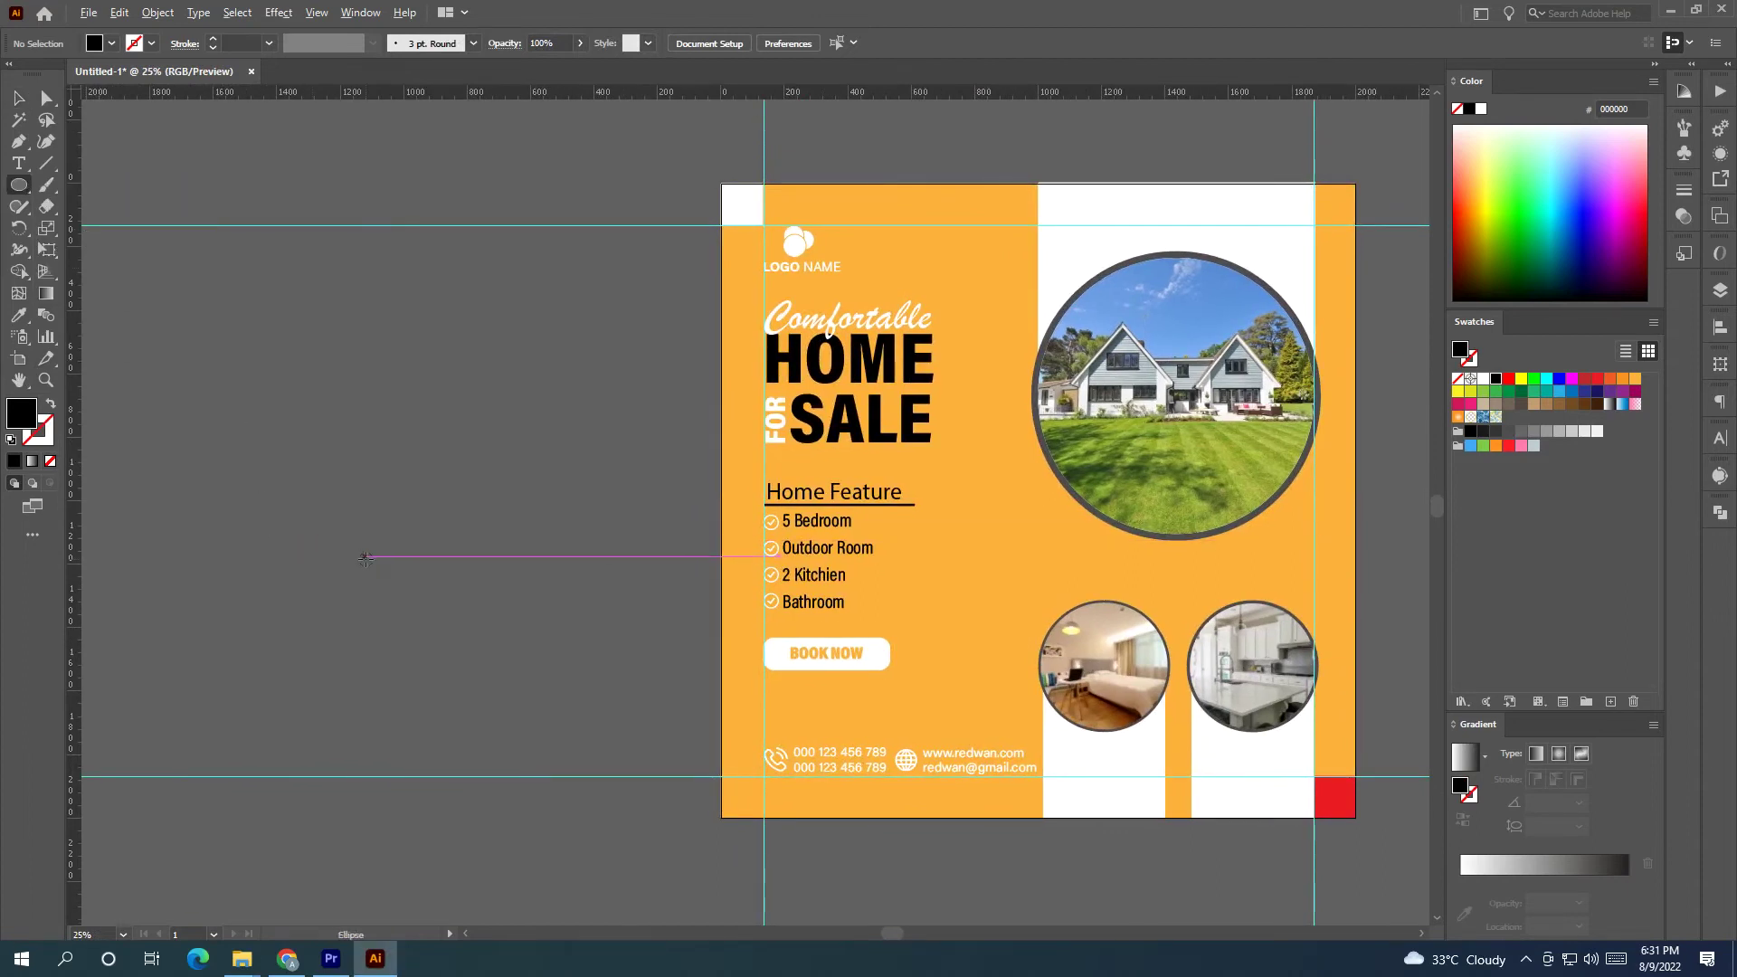
pyautogui.scroll(3, 364, 554)
pyautogui.moveTo(921, 868)
pyautogui.mouseDown()
pyautogui.moveTo(206, 450)
pyautogui.moveTo(333, 447)
pyautogui.mouseUp()
# Duplicate the small black circle horizontally at even spacing to form a row of 16 dots.
pyautogui.click(17, 100)
pyautogui.click(282, 450)
pyautogui.scroll(2, 272, 445)
pyautogui.moveTo(340, 441); pyautogui.dragTo(340, 442)
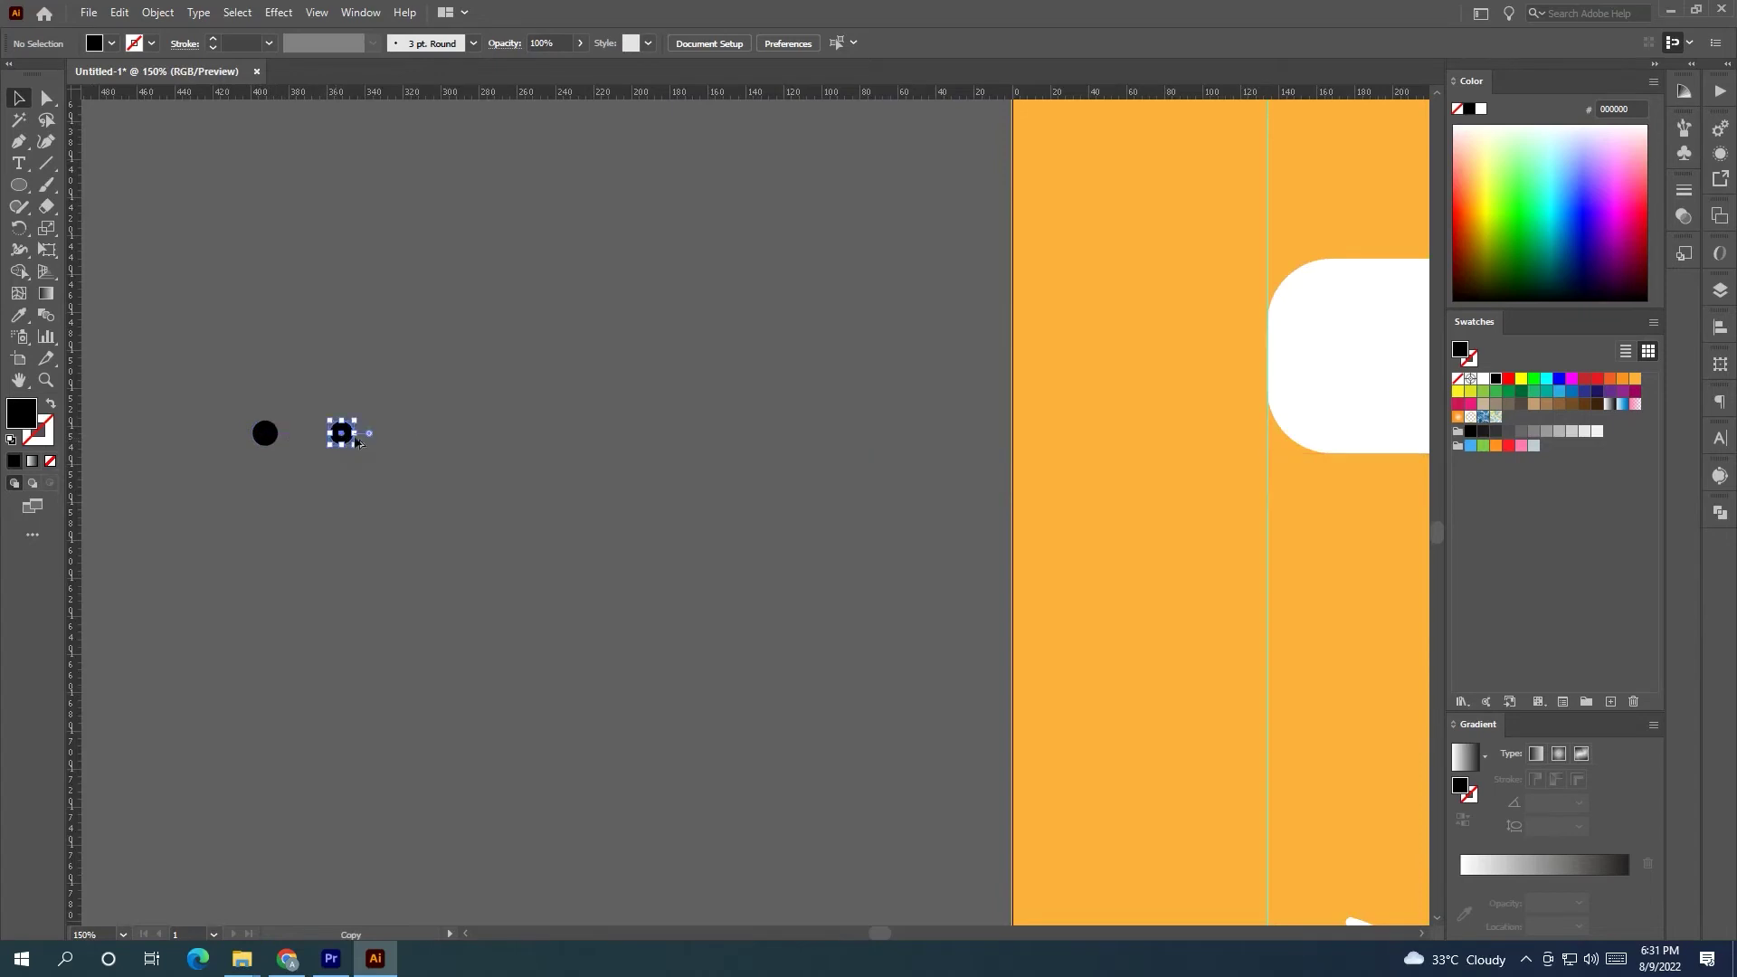
pyautogui.scroll(-3, 375, 443)
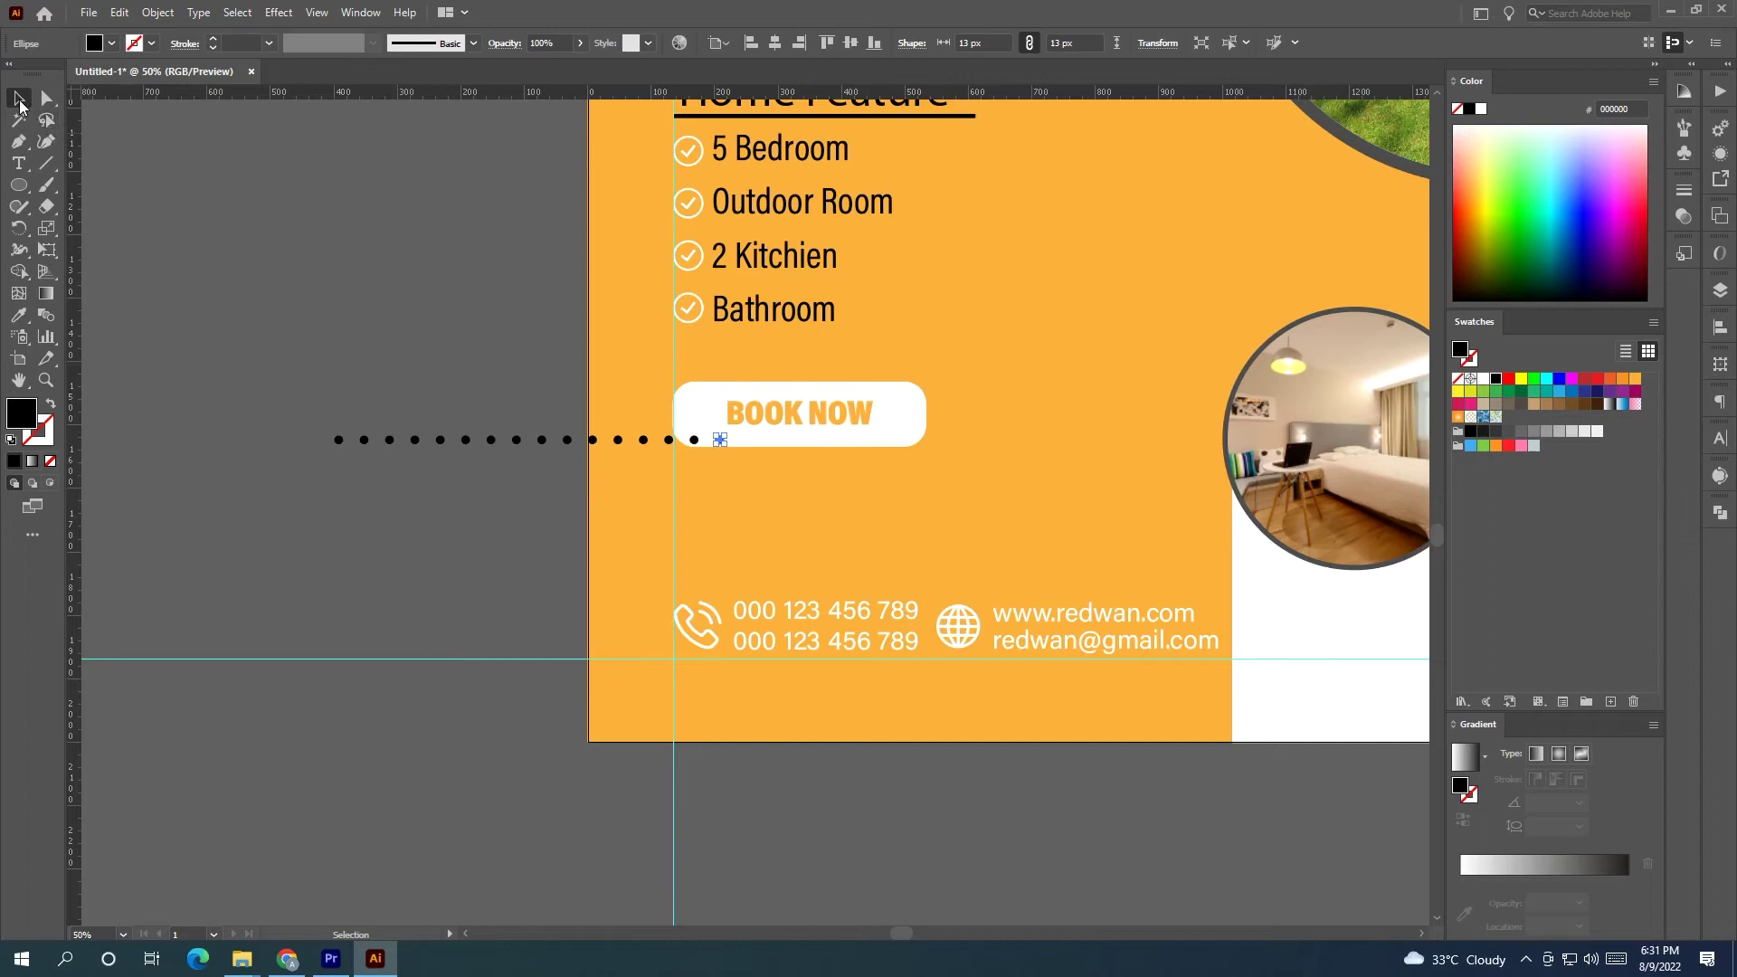
# Select the dot row without the BOOK NOW button and copy it downward repeatedly into a seven-row grid left of the artboard.
pyautogui.click(404, 412)
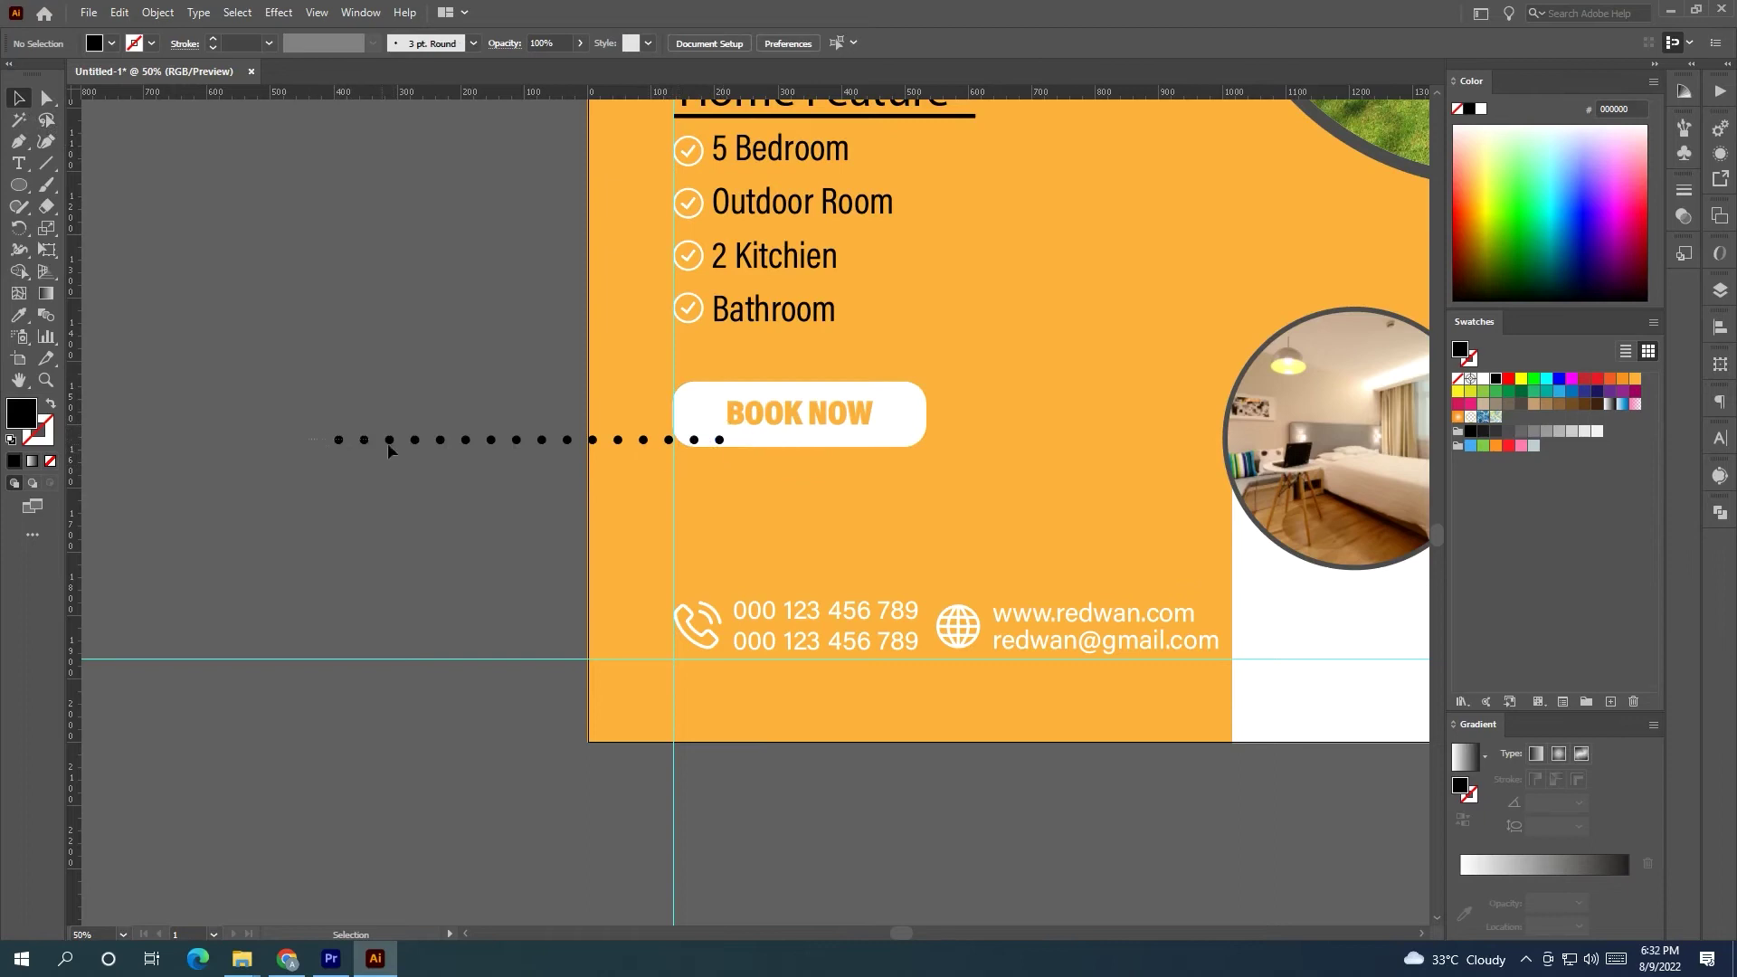
pyautogui.moveTo(703, 439); pyautogui.dragTo(736, 446)
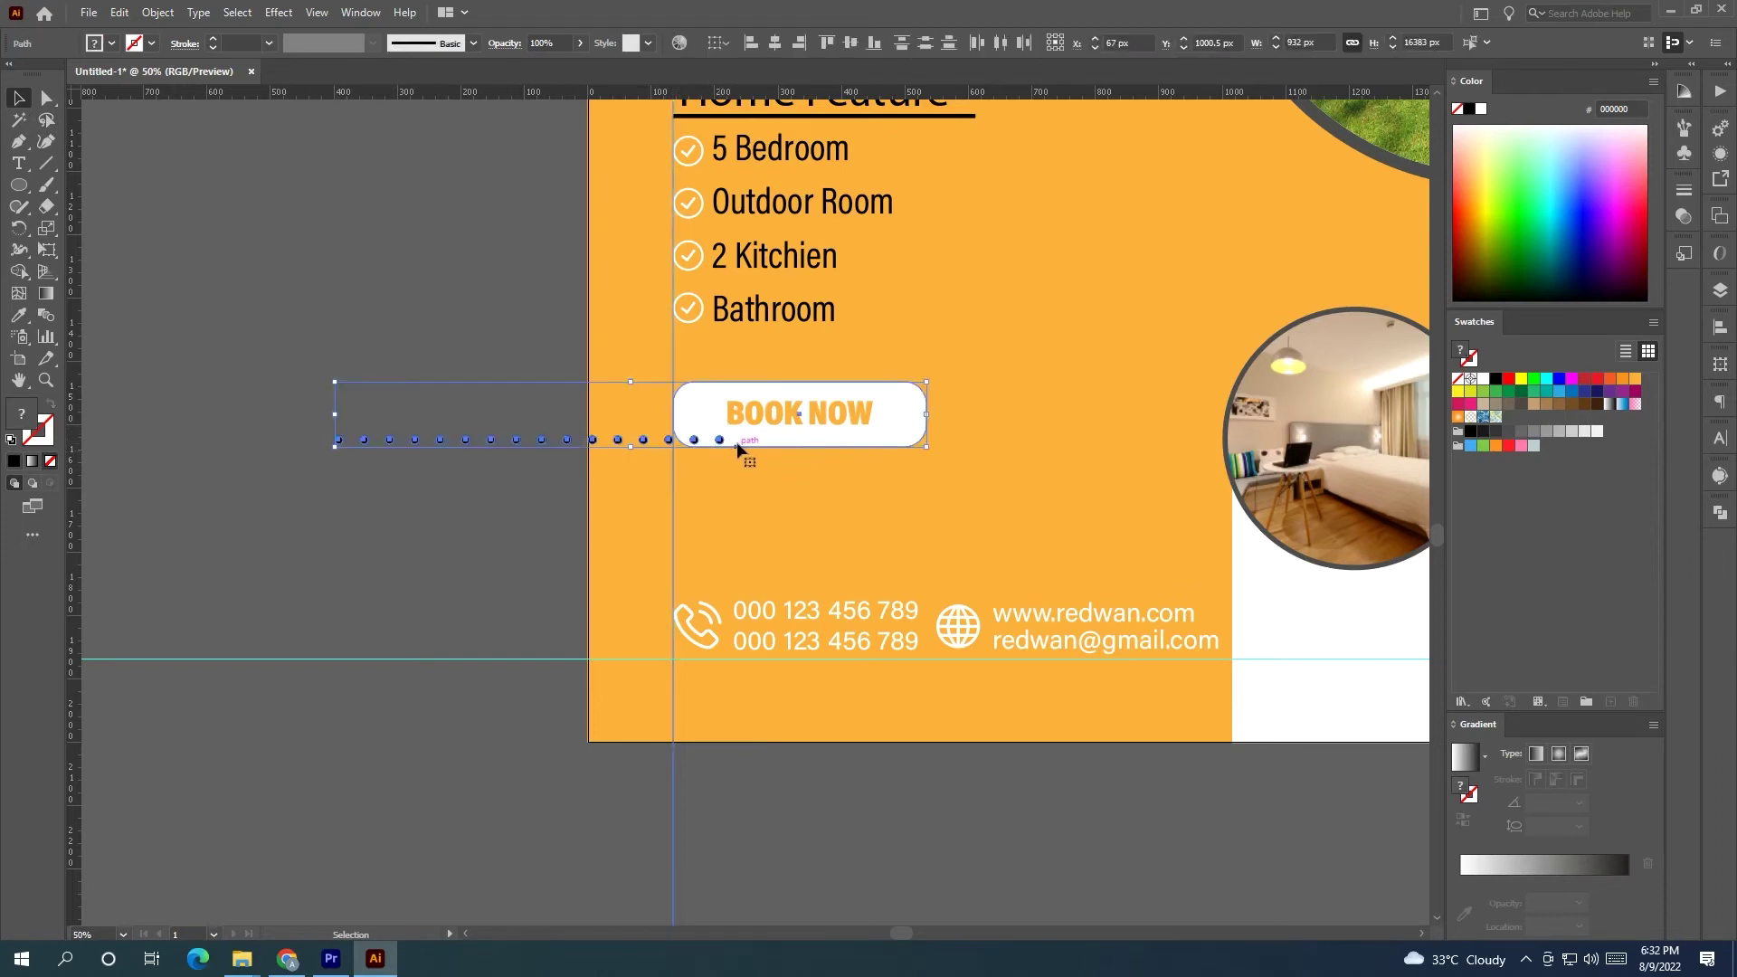
pyautogui.keyDown('shift'); pyautogui.click(766, 440); pyautogui.keyUp('shift')
pyautogui.moveTo(631, 443); pyautogui.dragTo(401, 467)
pyautogui.hotkey('ctrl', 'd')
pyautogui.hotkey('ctrl', 'd')
pyautogui.hotkey('ctrl', 'd')
pyautogui.hotkey('ctrl', 'd')
pyautogui.hotkey('ctrl', 'd')
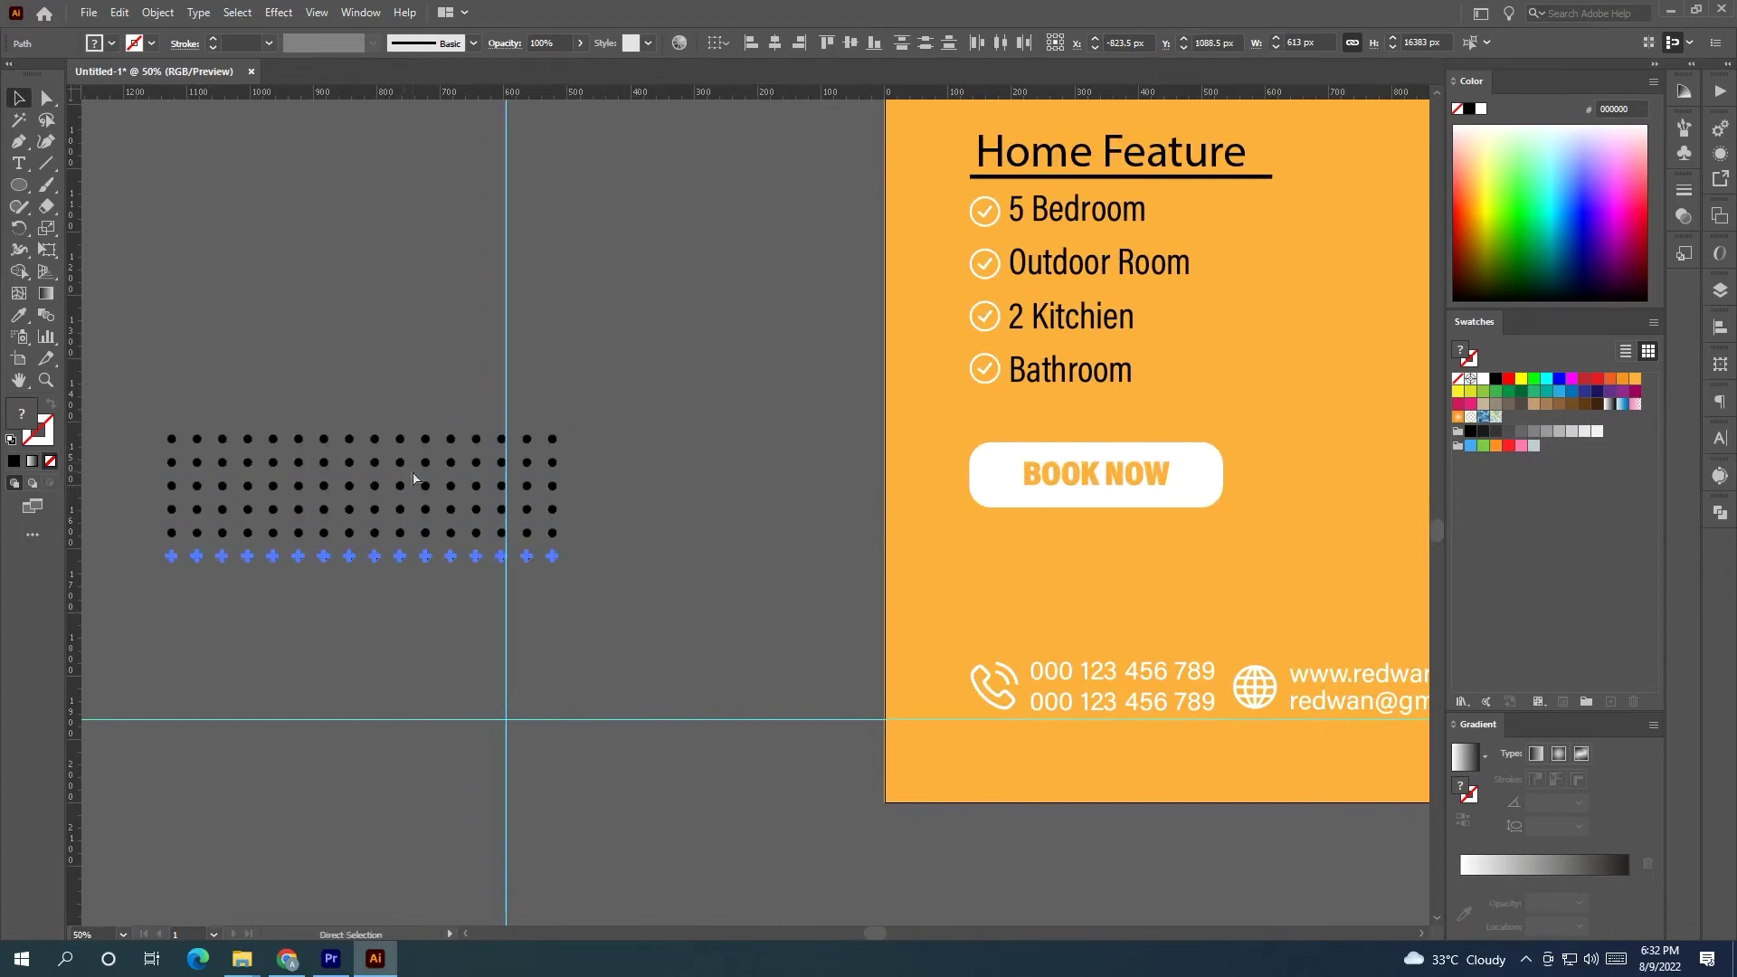
pyautogui.click(595, 416)
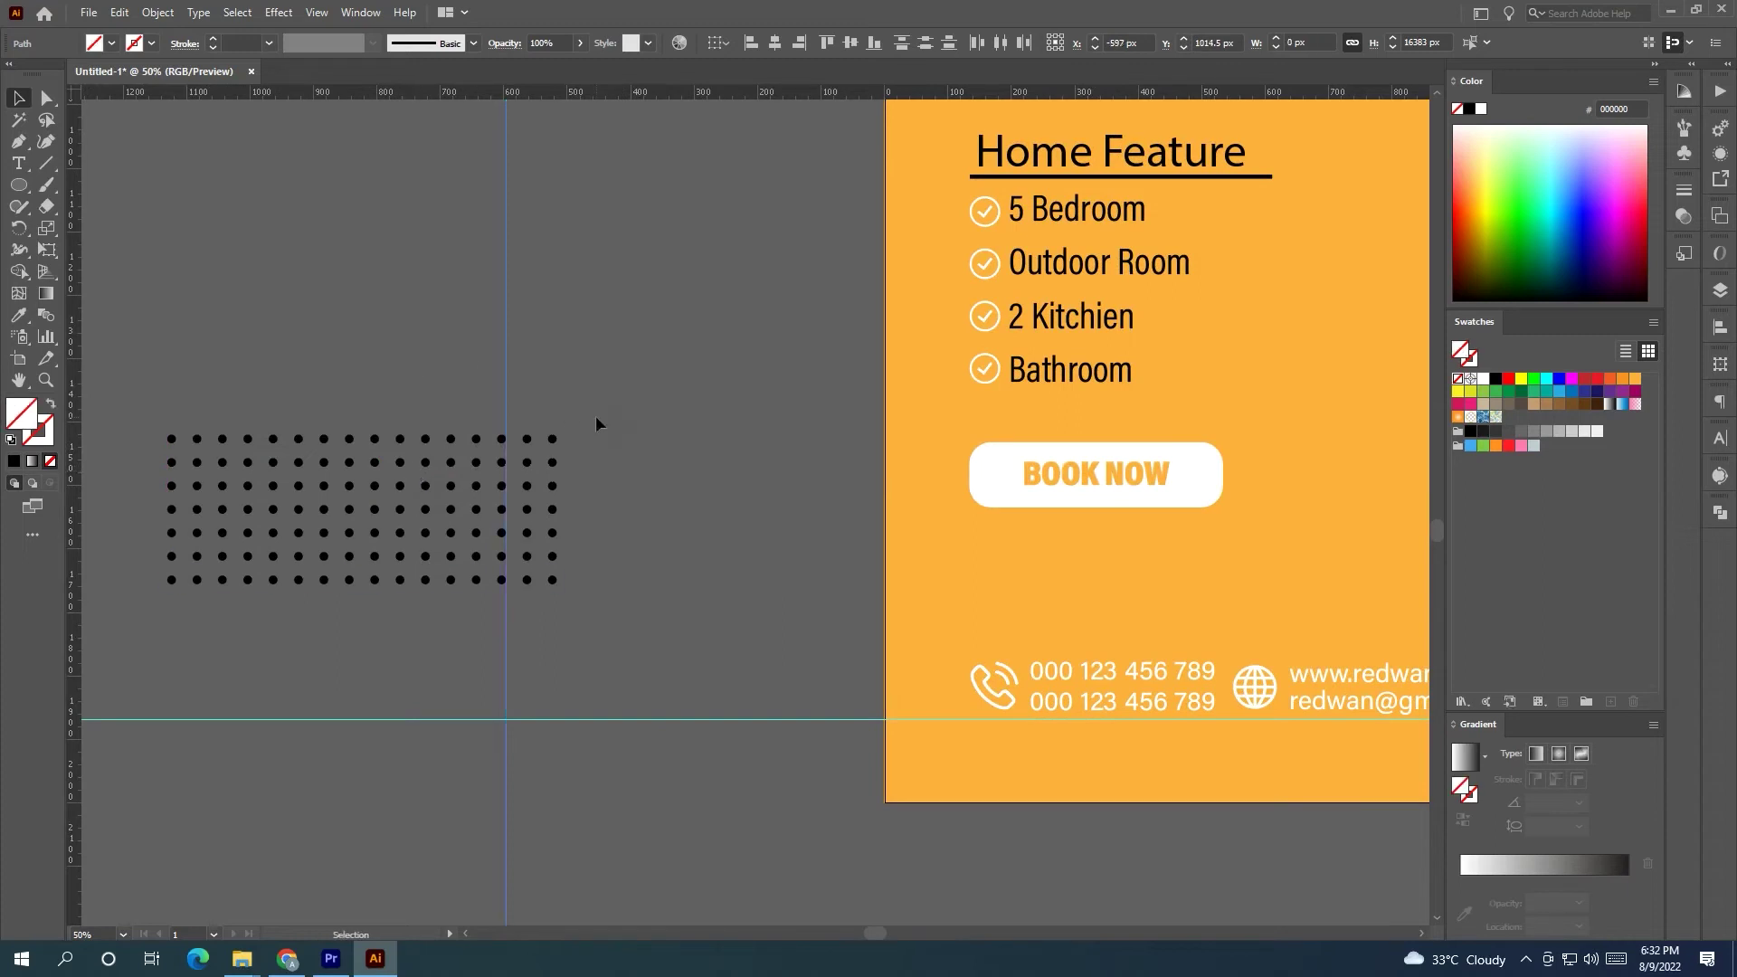
# Recolour the whole dot grid white and set its opacity to 45%.
pyautogui.hotkey('ctrl', 'a')
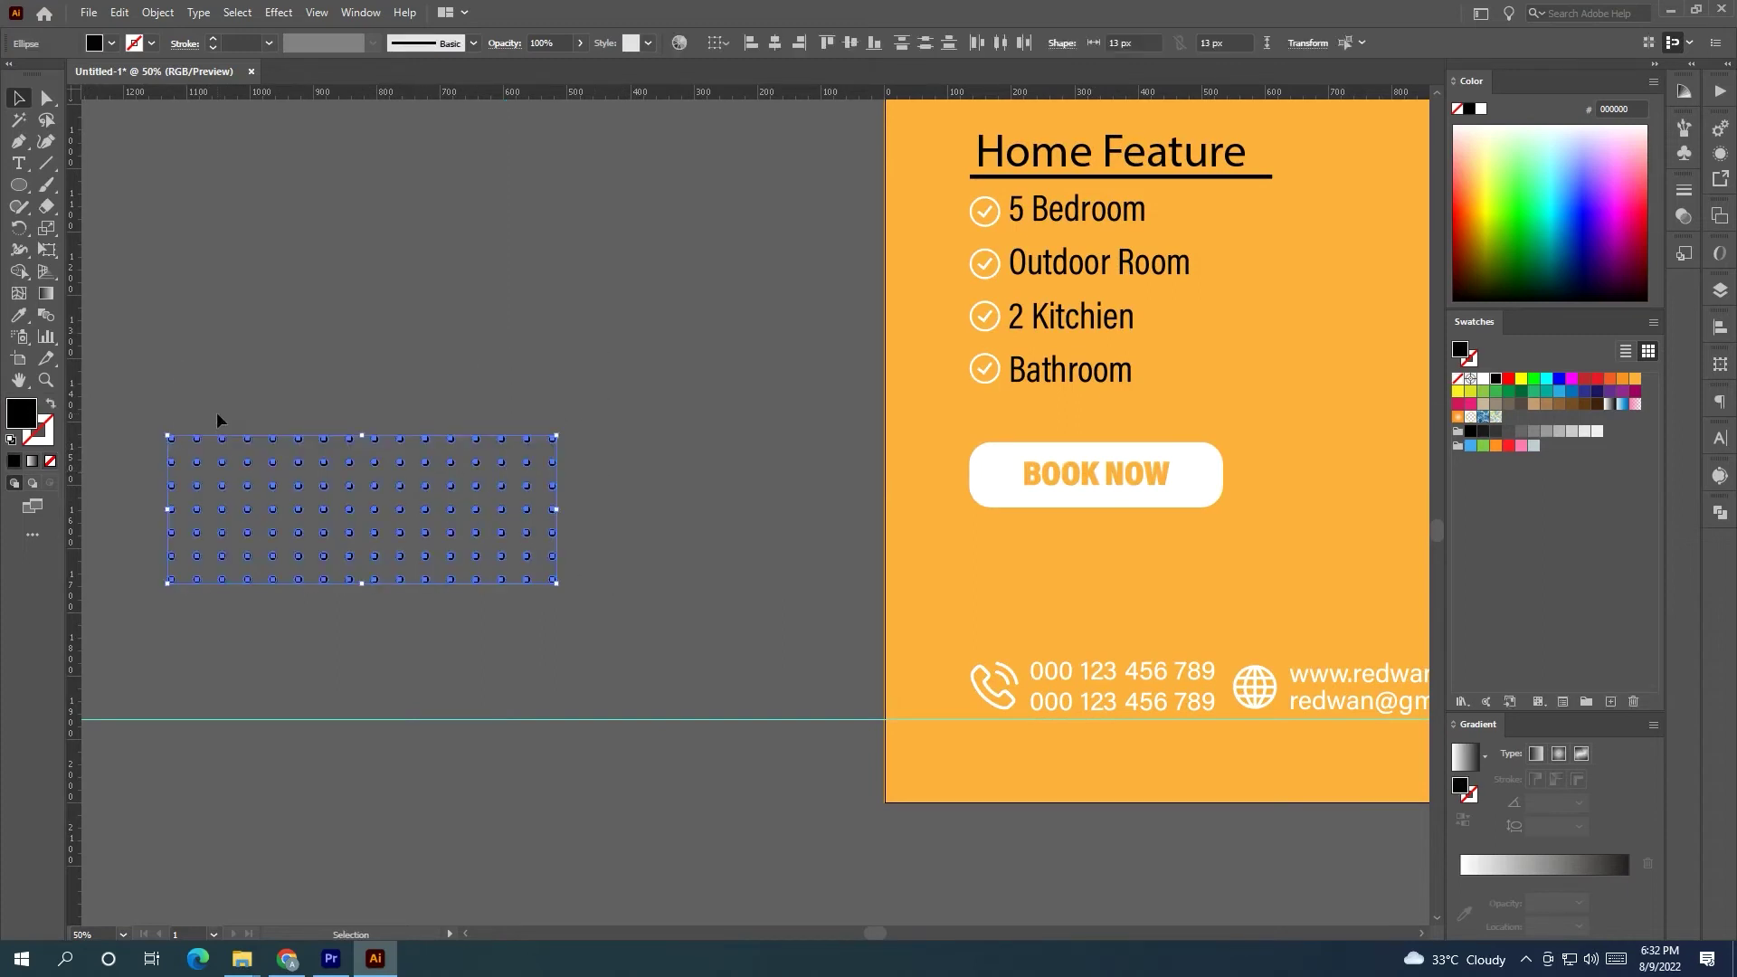
pyautogui.click(1483, 379)
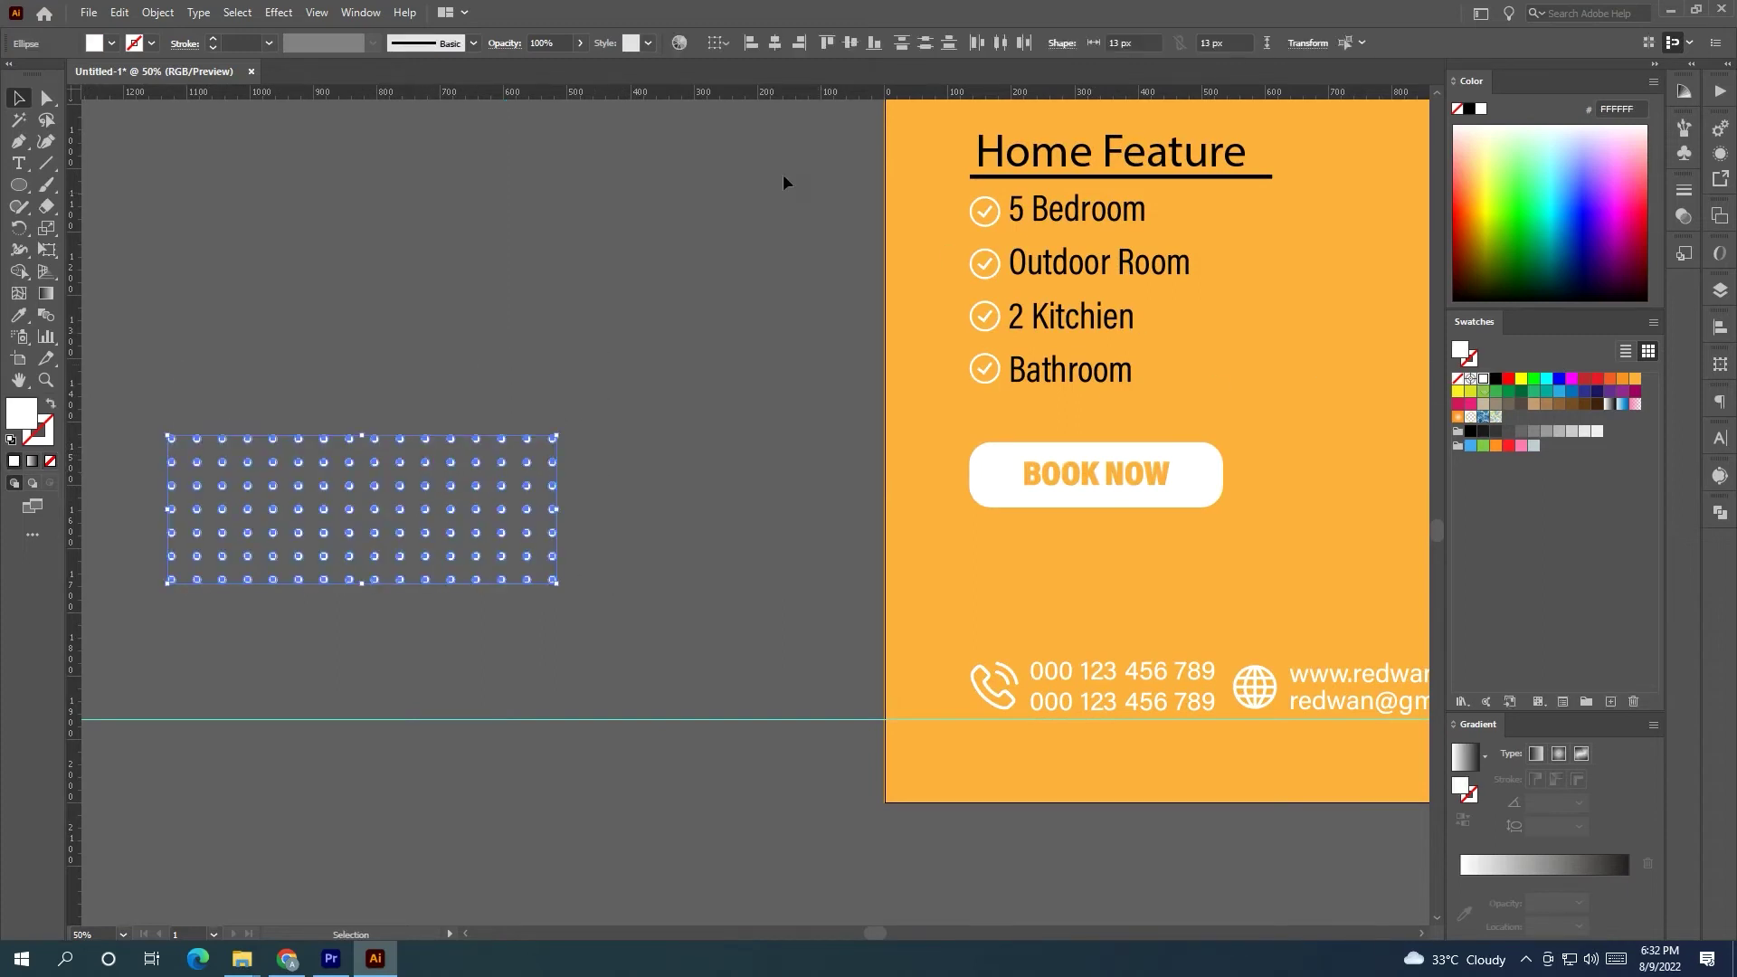
pyautogui.click(562, 42)
pyautogui.click(462, 383)
# Move the dot grid between the BOOK NOW button and the contact details, and delete the displaced left margin guide.
pyautogui.scroll(-2, 544, 416)
pyautogui.moveTo(562, 422); pyautogui.dragTo(454, 414)
pyautogui.moveTo(439, 489); pyautogui.dragTo(737, 512)
pyautogui.moveTo(288, 460); pyautogui.dragTo(473, 528)
pyautogui.press('Delete')
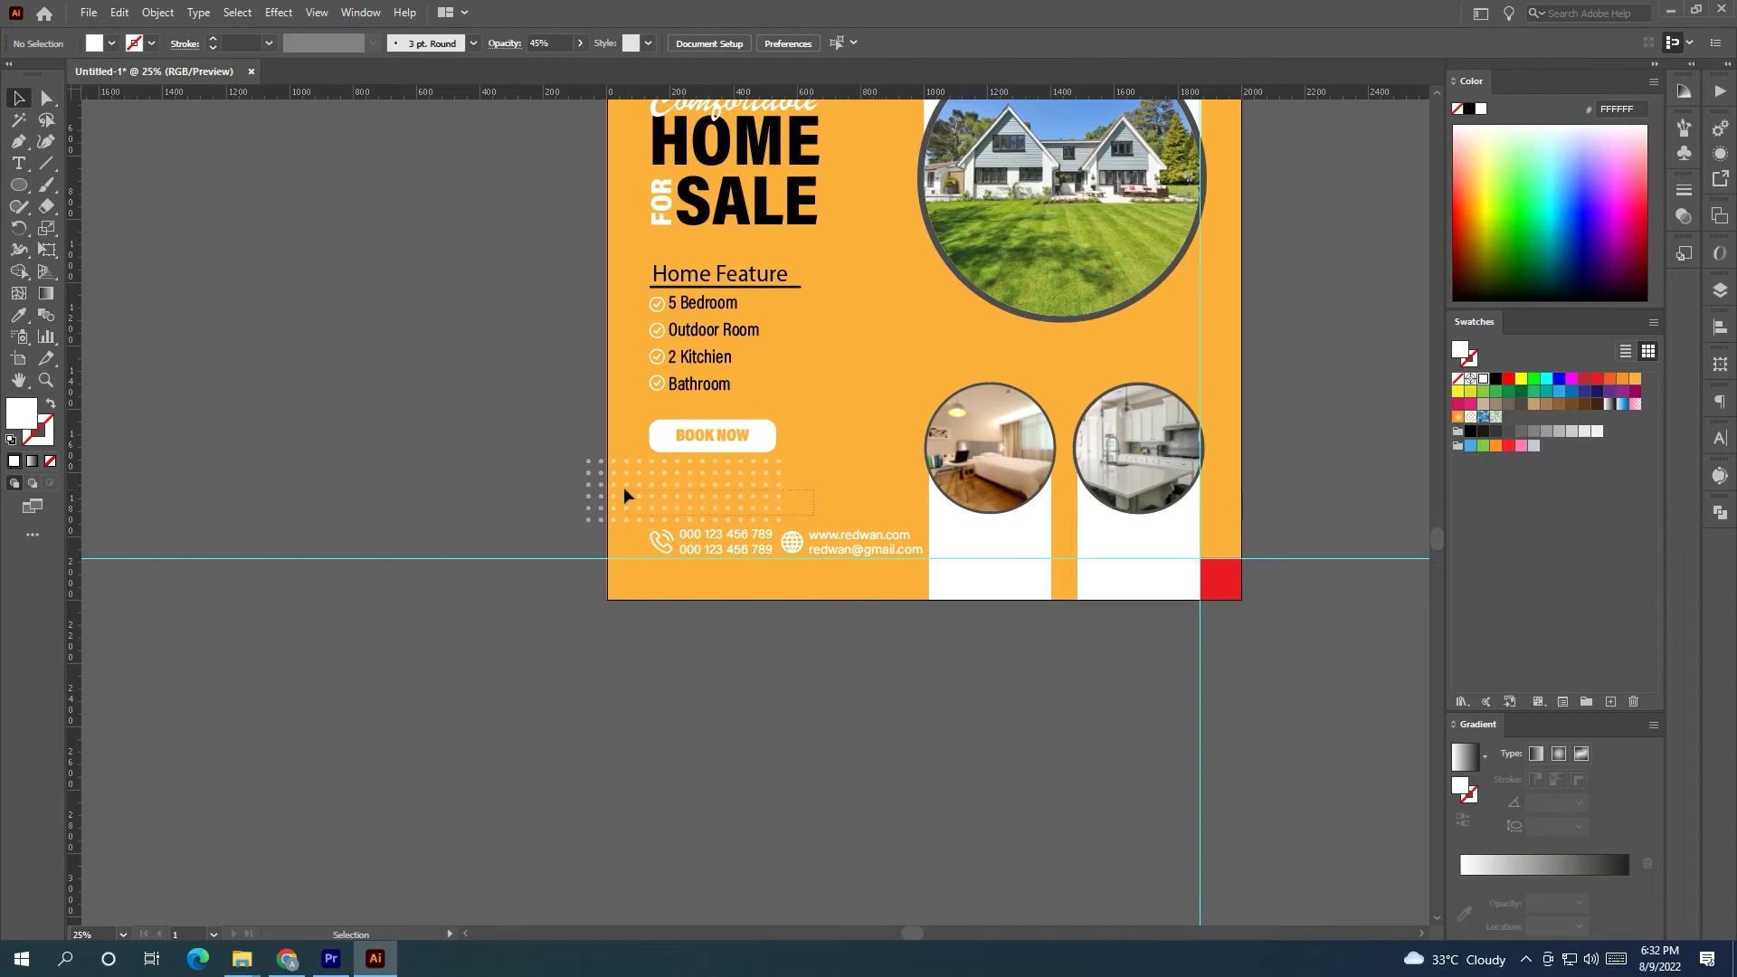
# Group all the dots of the grid below the BOOK NOW button.
pyautogui.moveTo(540, 468); pyautogui.dragTo(540, 468)
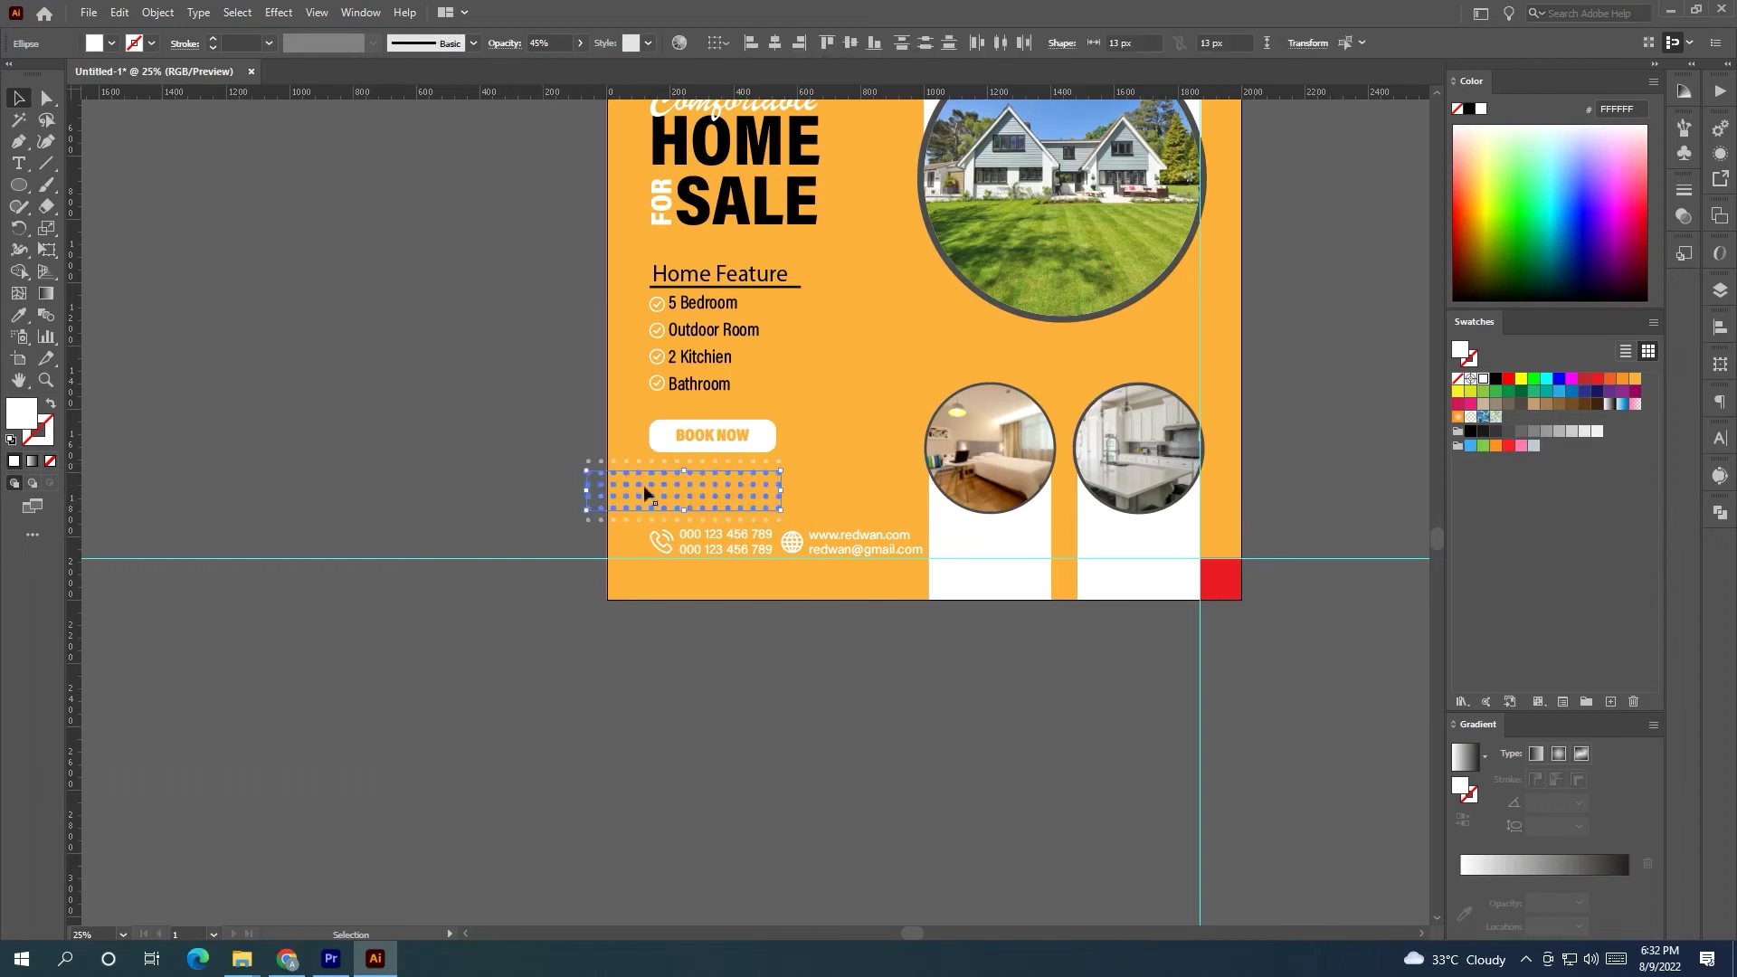
pyautogui.click(815, 506)
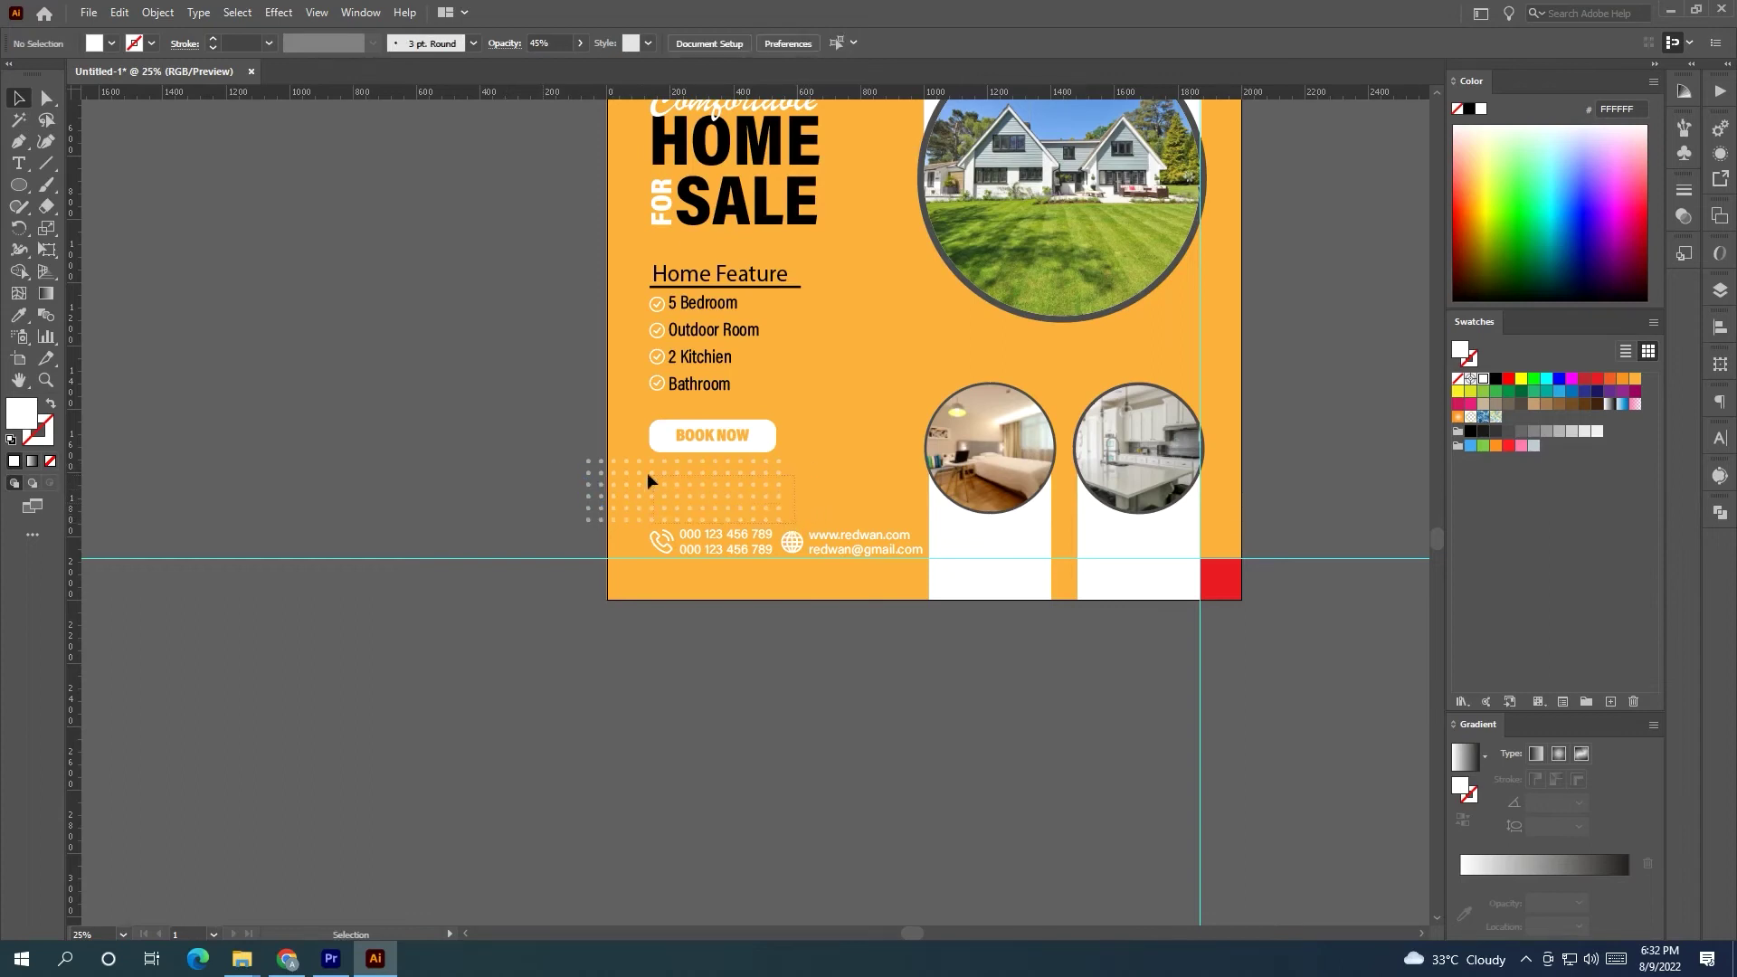
pyautogui.moveTo(558, 454); pyautogui.dragTo(627, 480)
pyautogui.hotkey('ctrl', 'g')
pyautogui.click(422, 452)
pyautogui.click(521, 433)
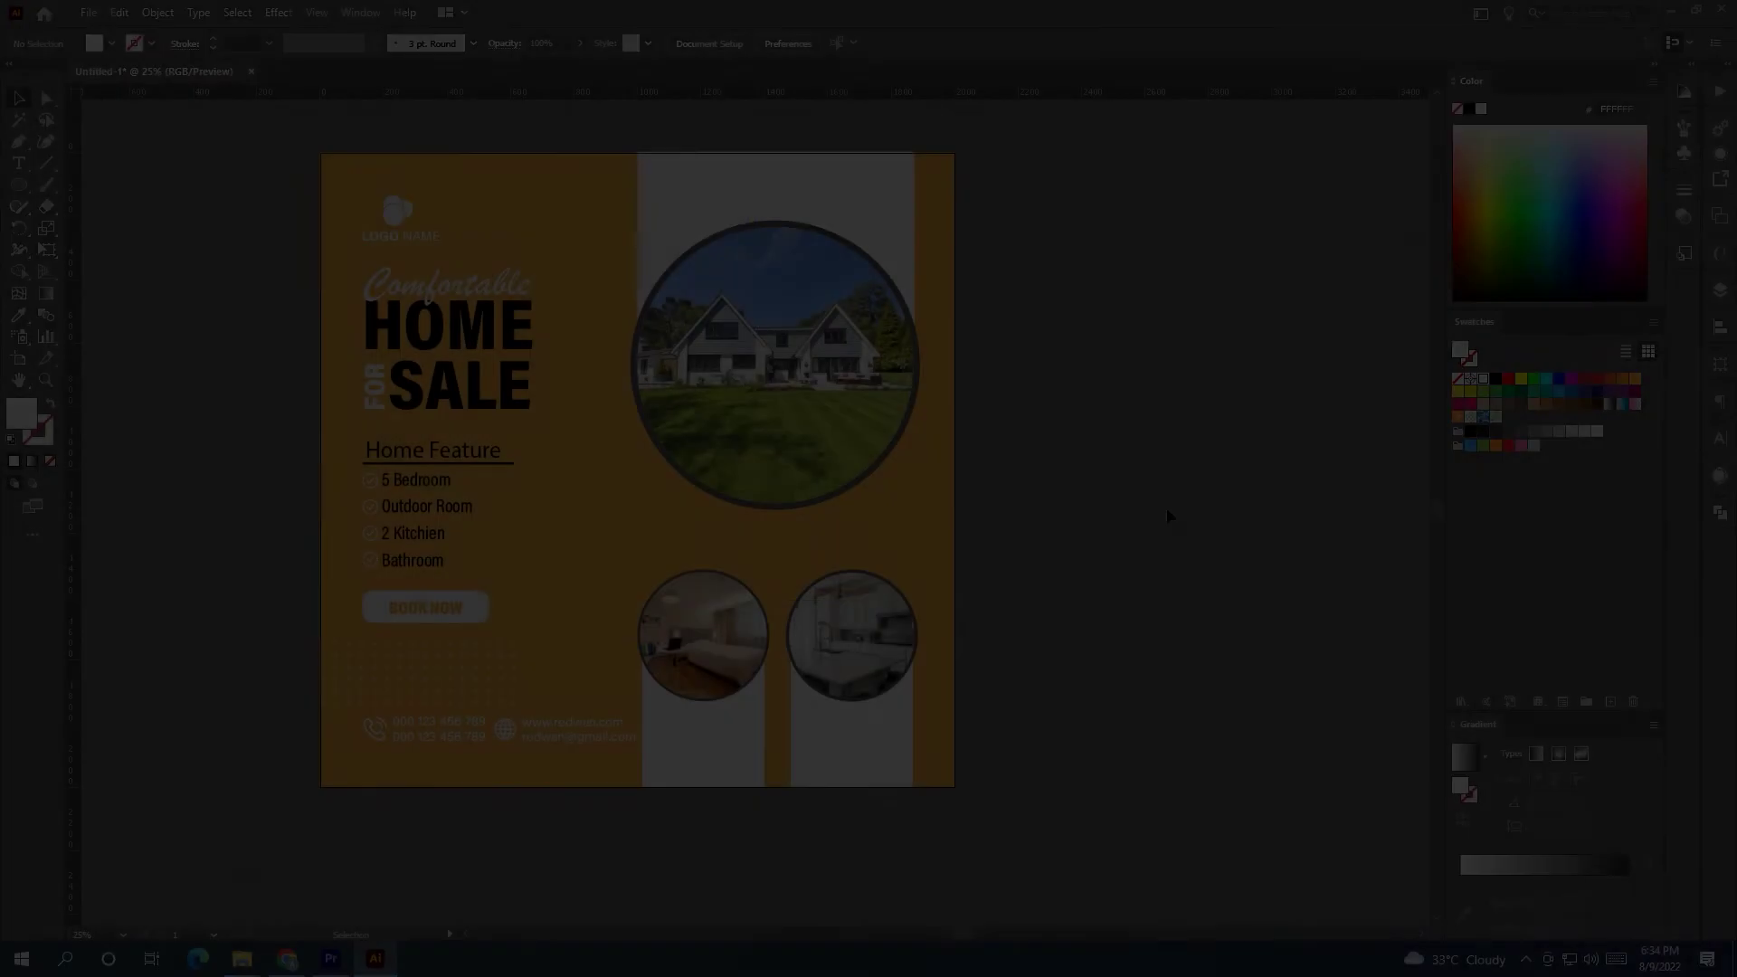
# Copy the dot grid to the artboard's right edge, between the house photo and the kitchen photo.
pyautogui.click(467, 688)
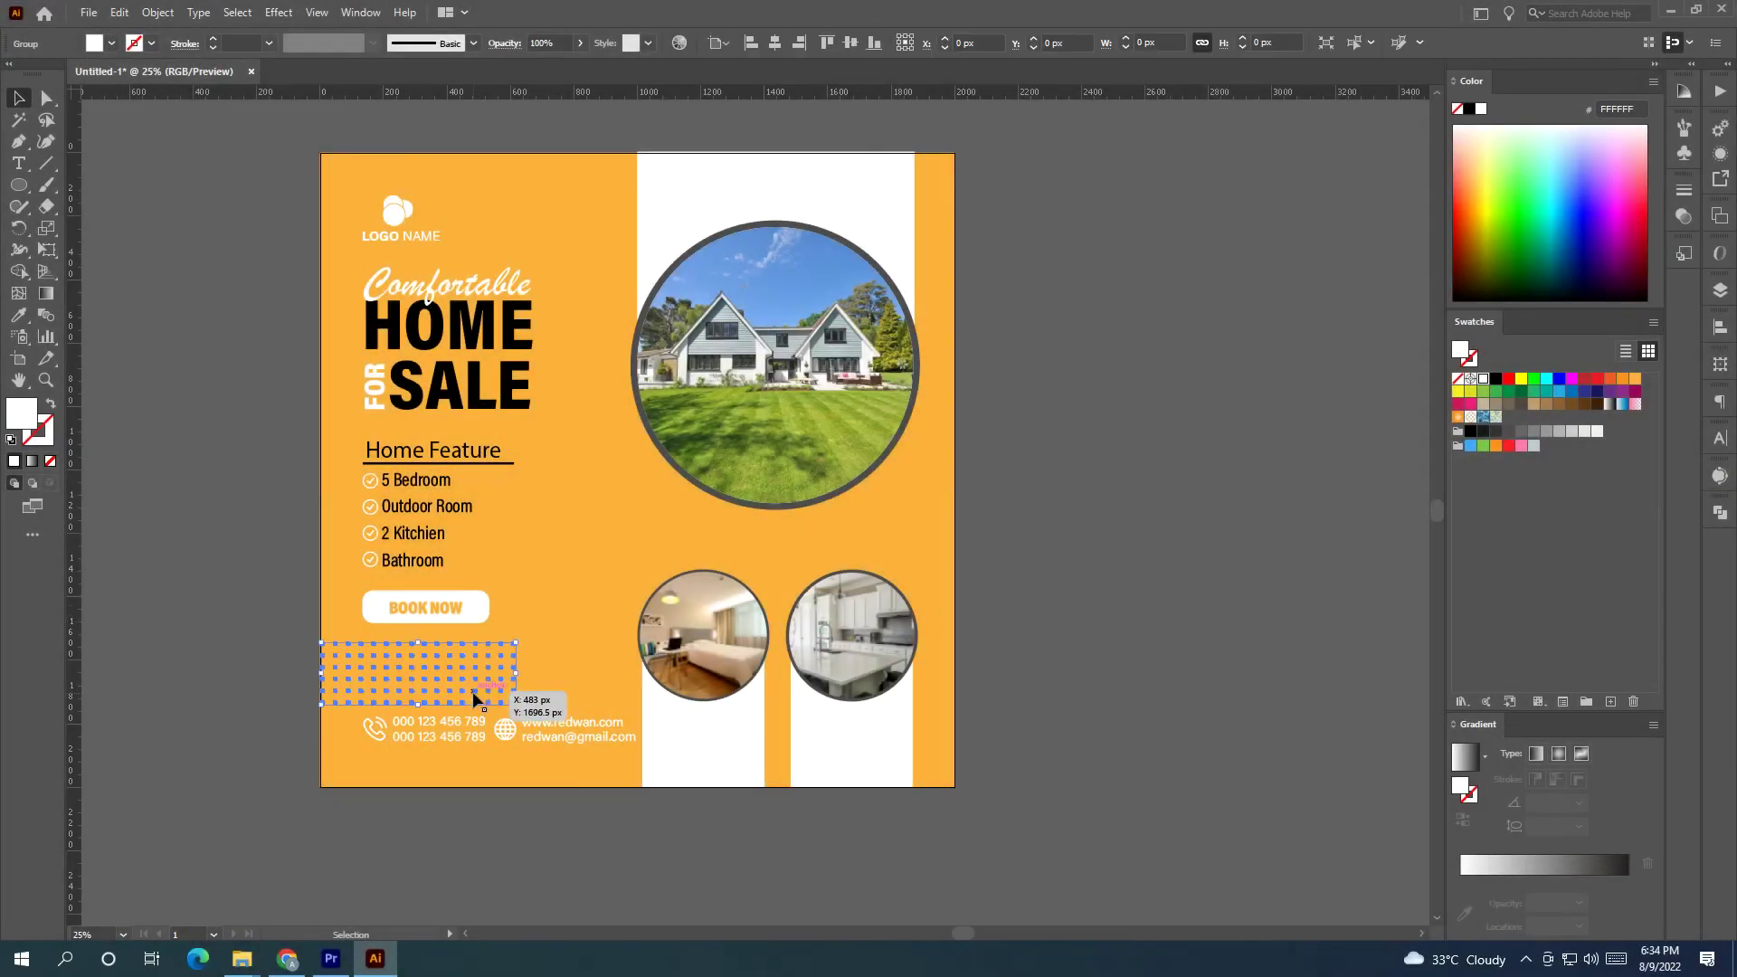
pyautogui.moveTo(465, 686); pyautogui.dragTo(935, 555)
pyautogui.click(925, 553)
pyautogui.moveTo(919, 555)
pyautogui.mouseDown()
pyautogui.moveTo(944, 597)
pyautogui.moveTo(927, 574)
pyautogui.mouseUp()
pyautogui.click(1144, 550)
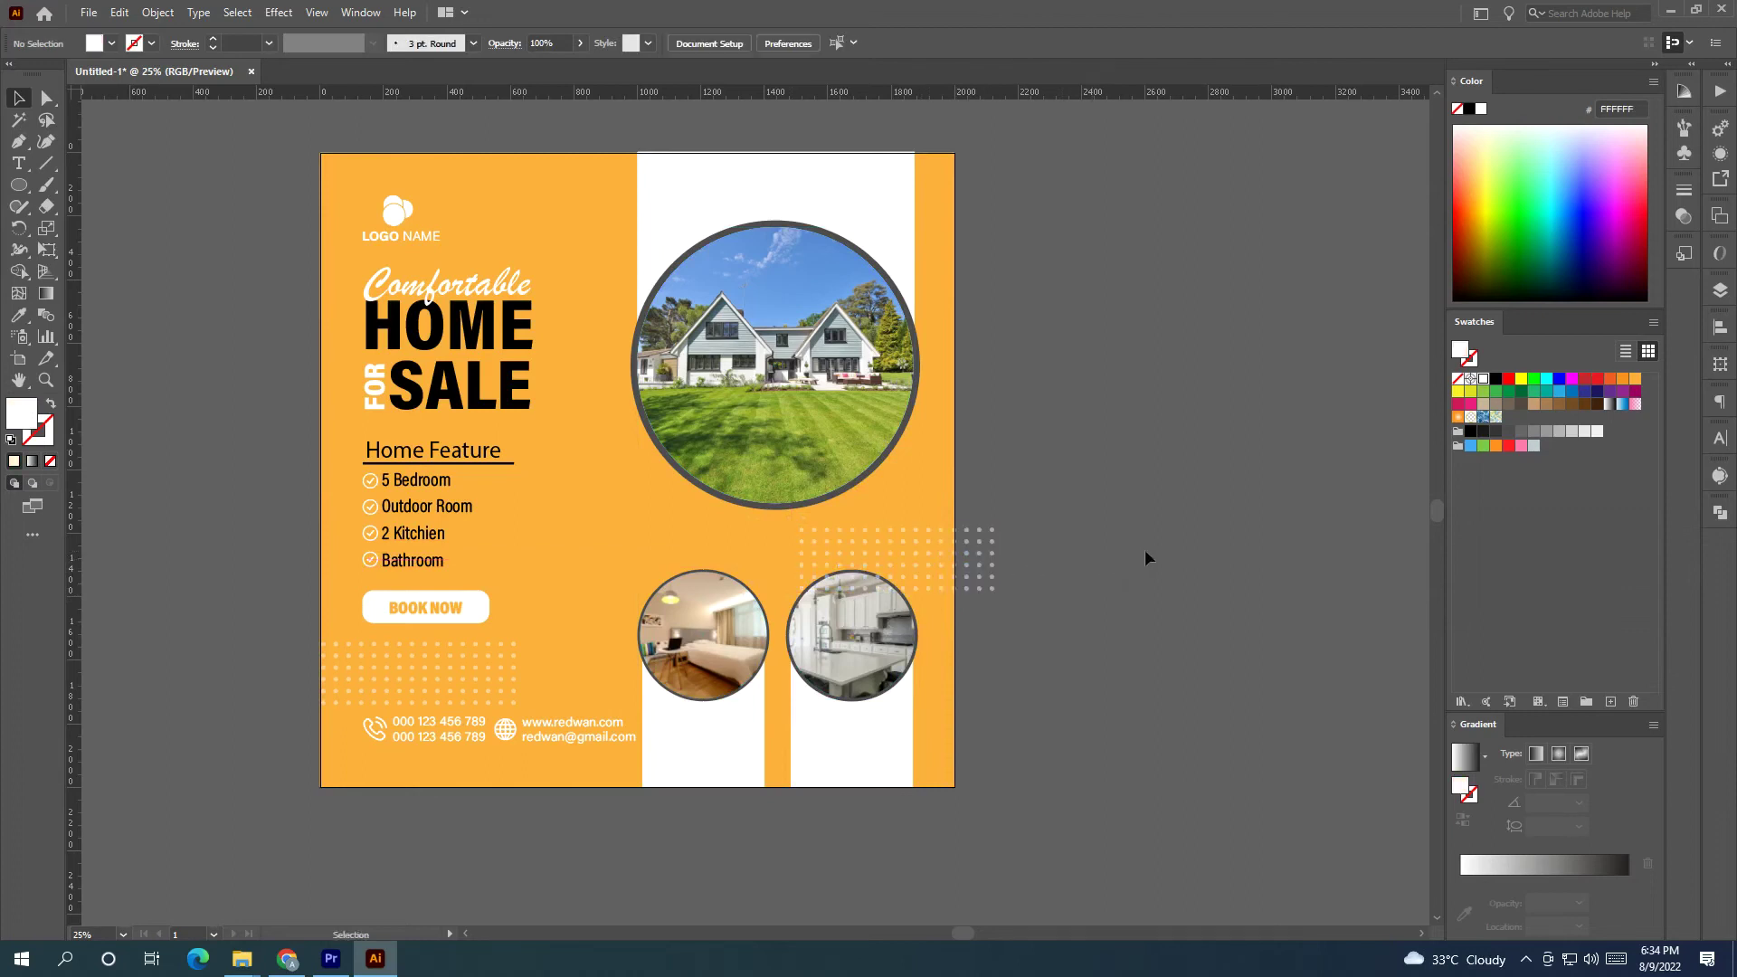
# Add the text "5 Bedroom" below the white panel of the bedroom photo.
pyautogui.scroll(2, 1146, 547)
pyautogui.scroll(-1, 1145, 553)
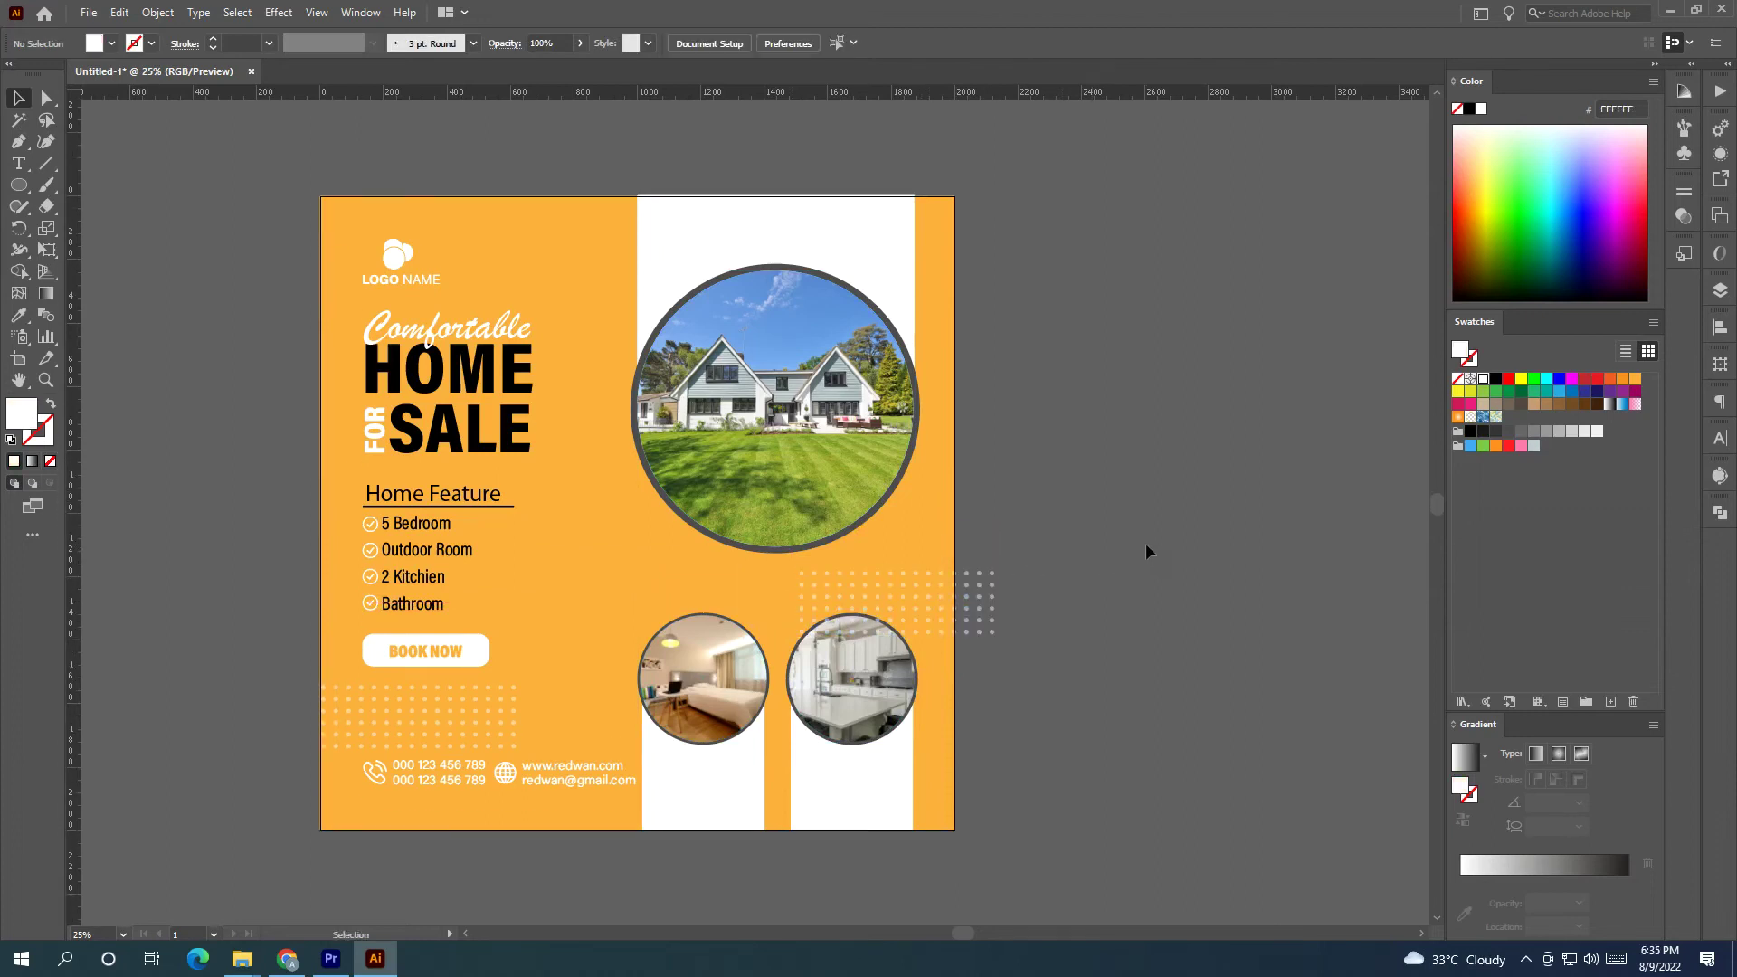
pyautogui.scroll(-2, 481, 683)
pyautogui.scroll(2, 776, 745)
pyautogui.click(19, 164)
pyautogui.click(555, 823)
pyautogui.press('BackSpace')
pyautogui.write('5')
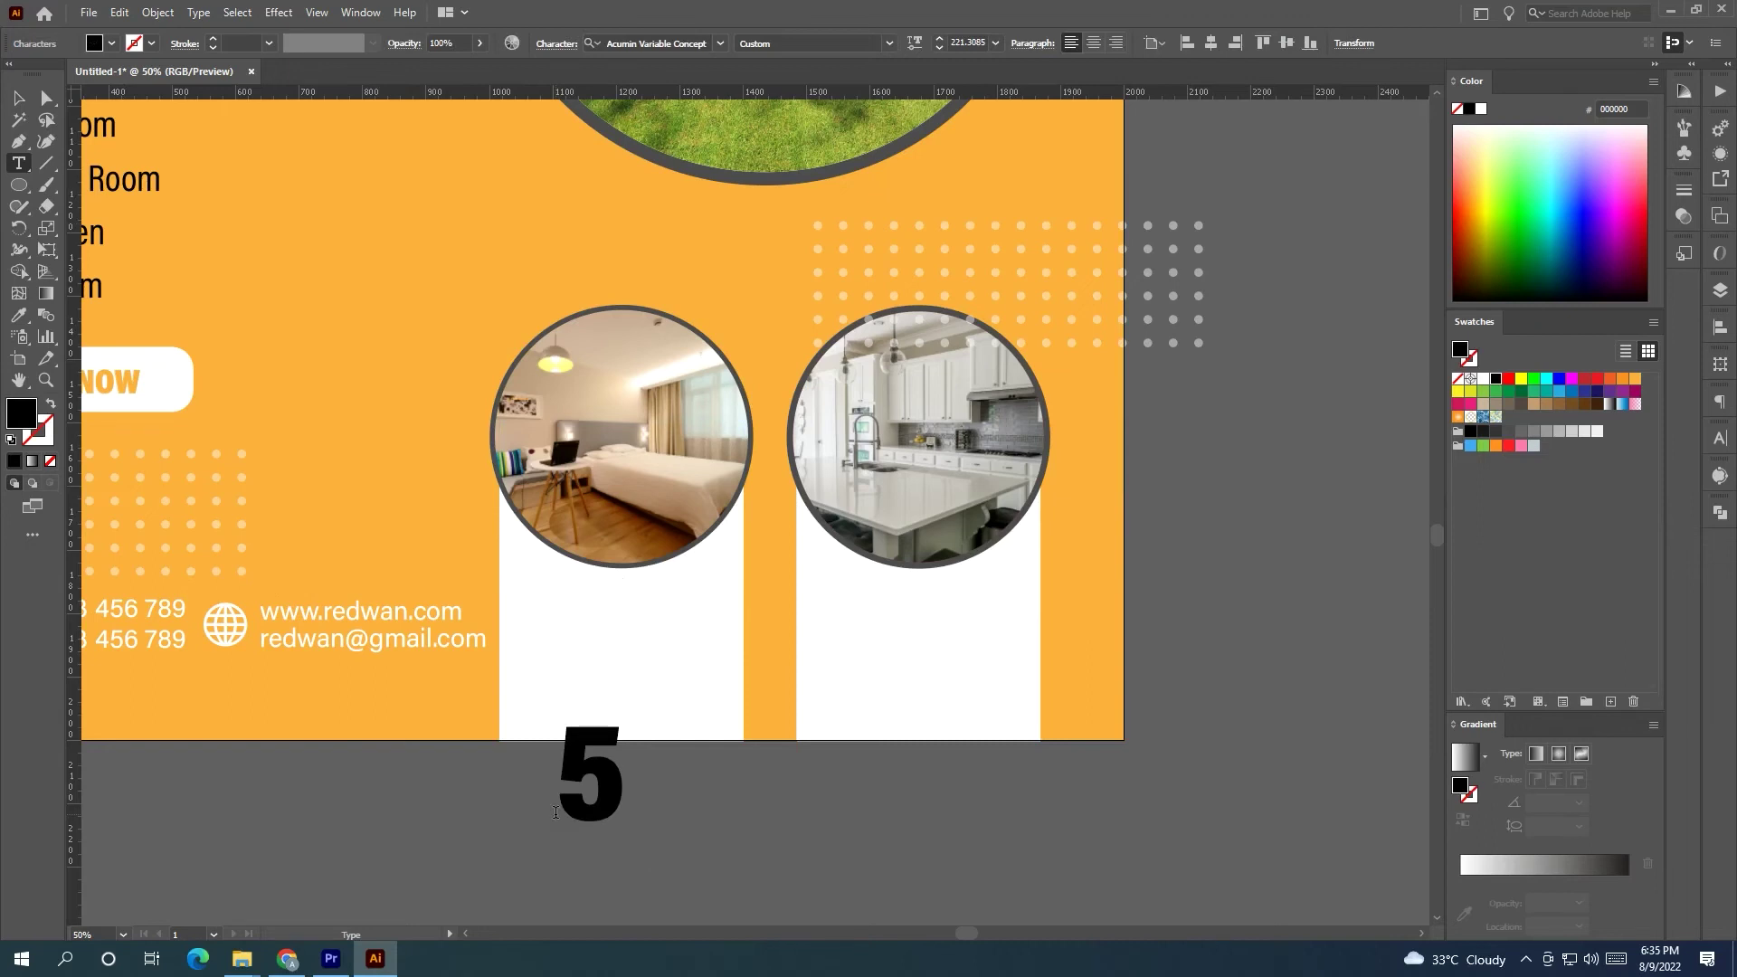
pyautogui.write(' bedroom')
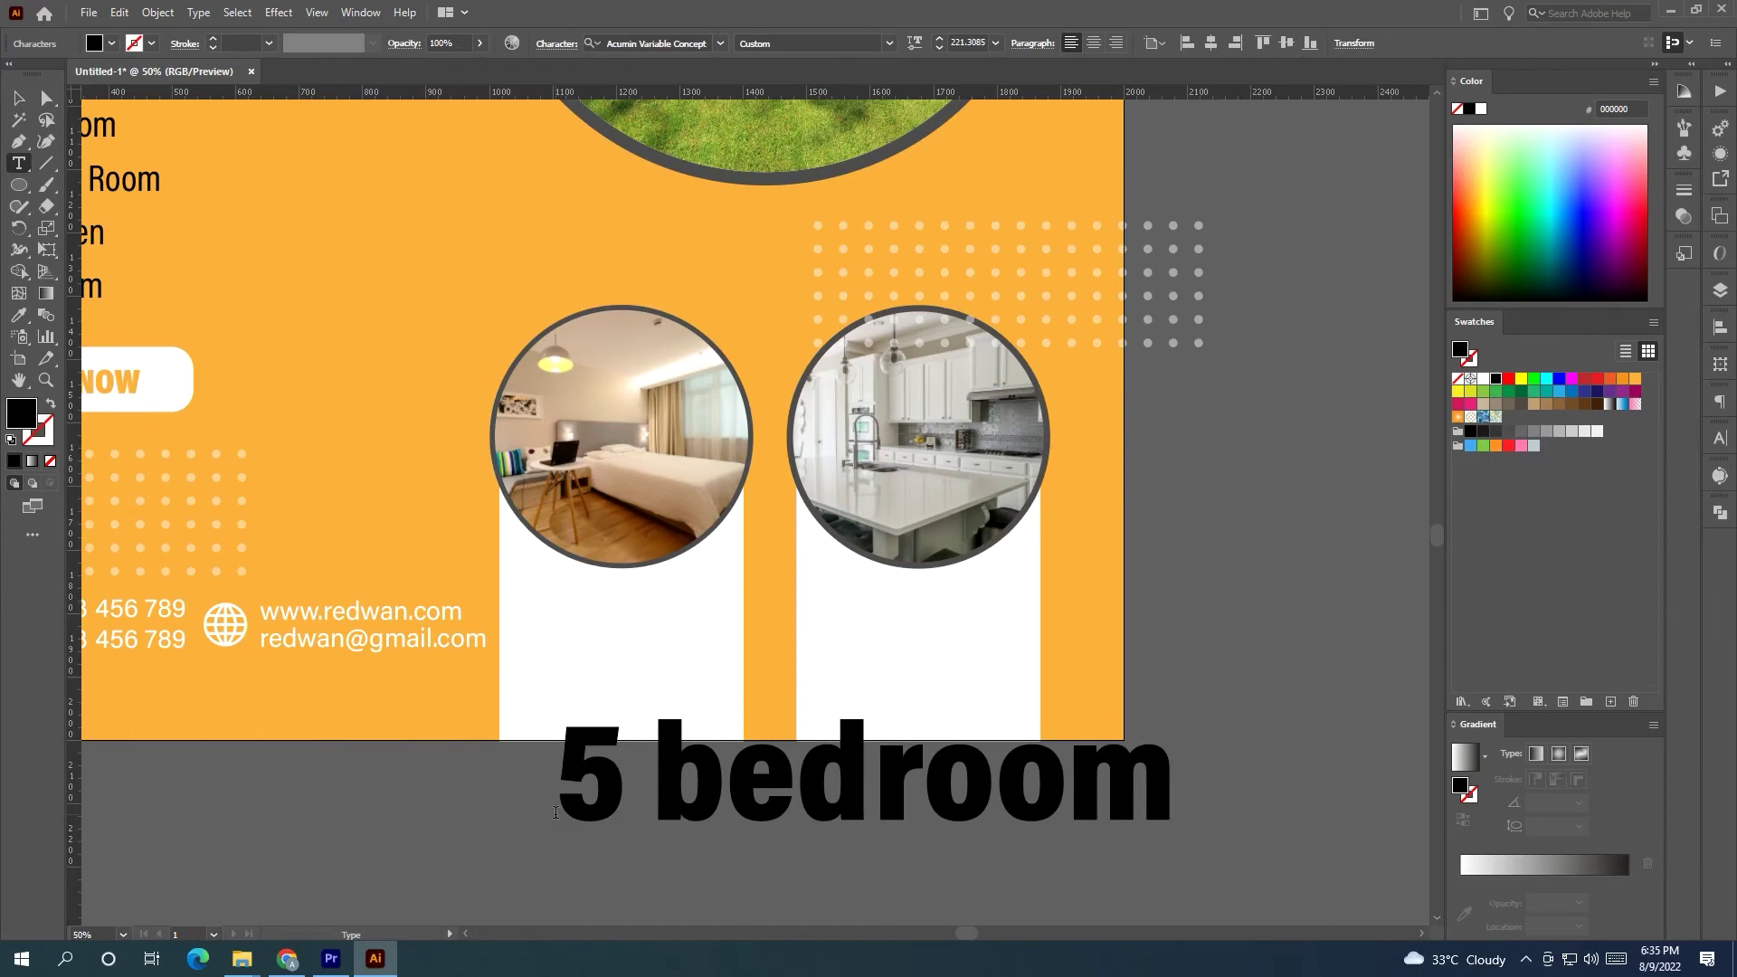
pyautogui.click(734, 794)
pyautogui.press('BackSpace')
pyautogui.write('B')
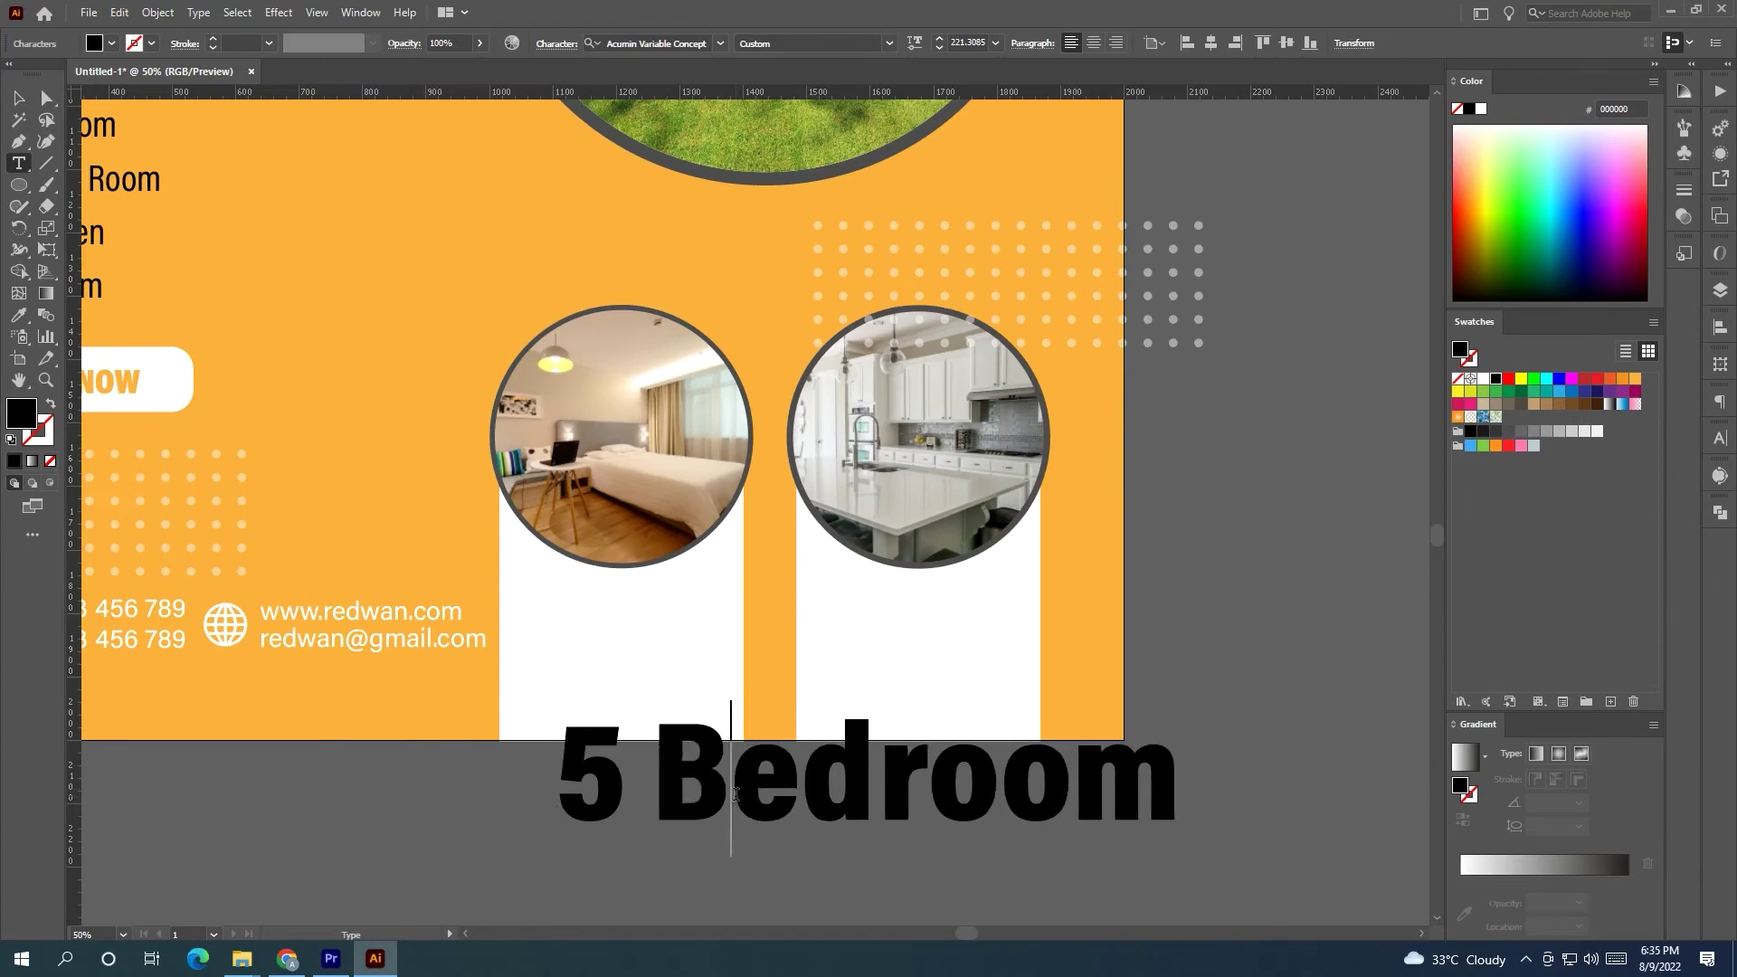
# Scale the 5 Bedroom text down to fit and place copies on the white panels under the bedroom and kitchen photos.
pyautogui.press('Escape')
pyautogui.moveTo(1188, 707); pyautogui.dragTo(1041, 819)
pyautogui.moveTo(629, 842); pyautogui.dragTo(856, 644)
# Change the label under the kitchen photo to "2 Kitchien".
pyautogui.click(18, 163)
pyautogui.press('BackSpace')
pyautogui.write('2 Bedroom')
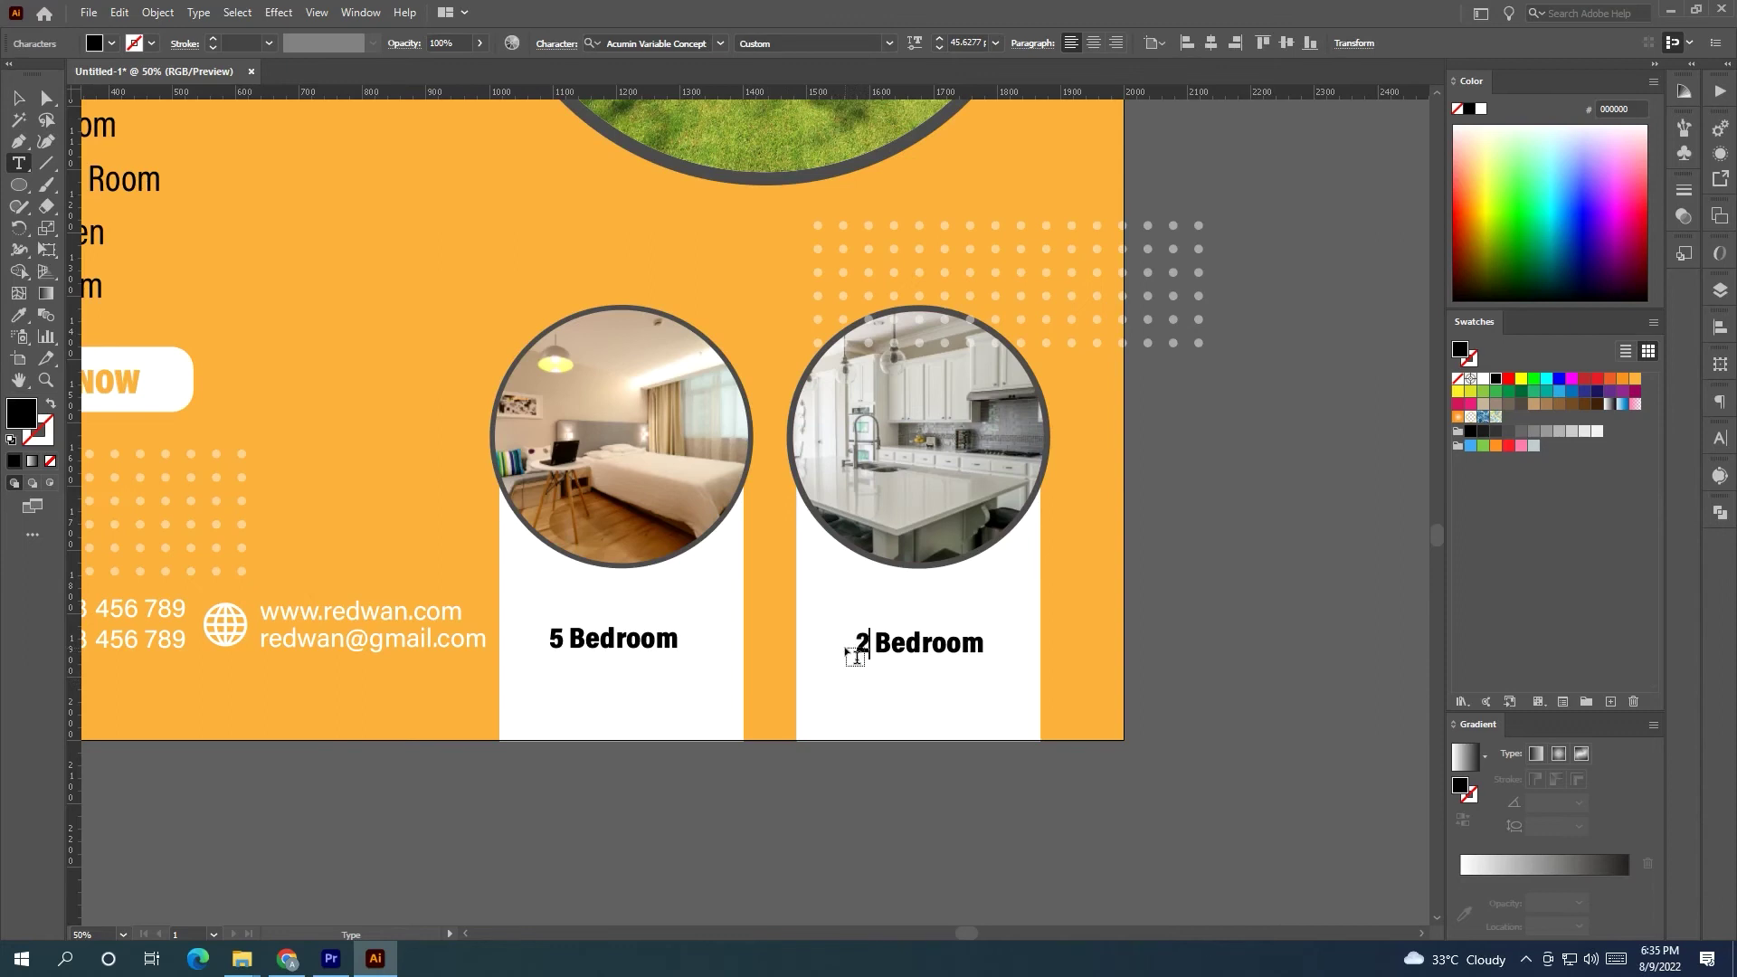
pyautogui.moveTo(978, 646); pyautogui.dragTo(871, 646)
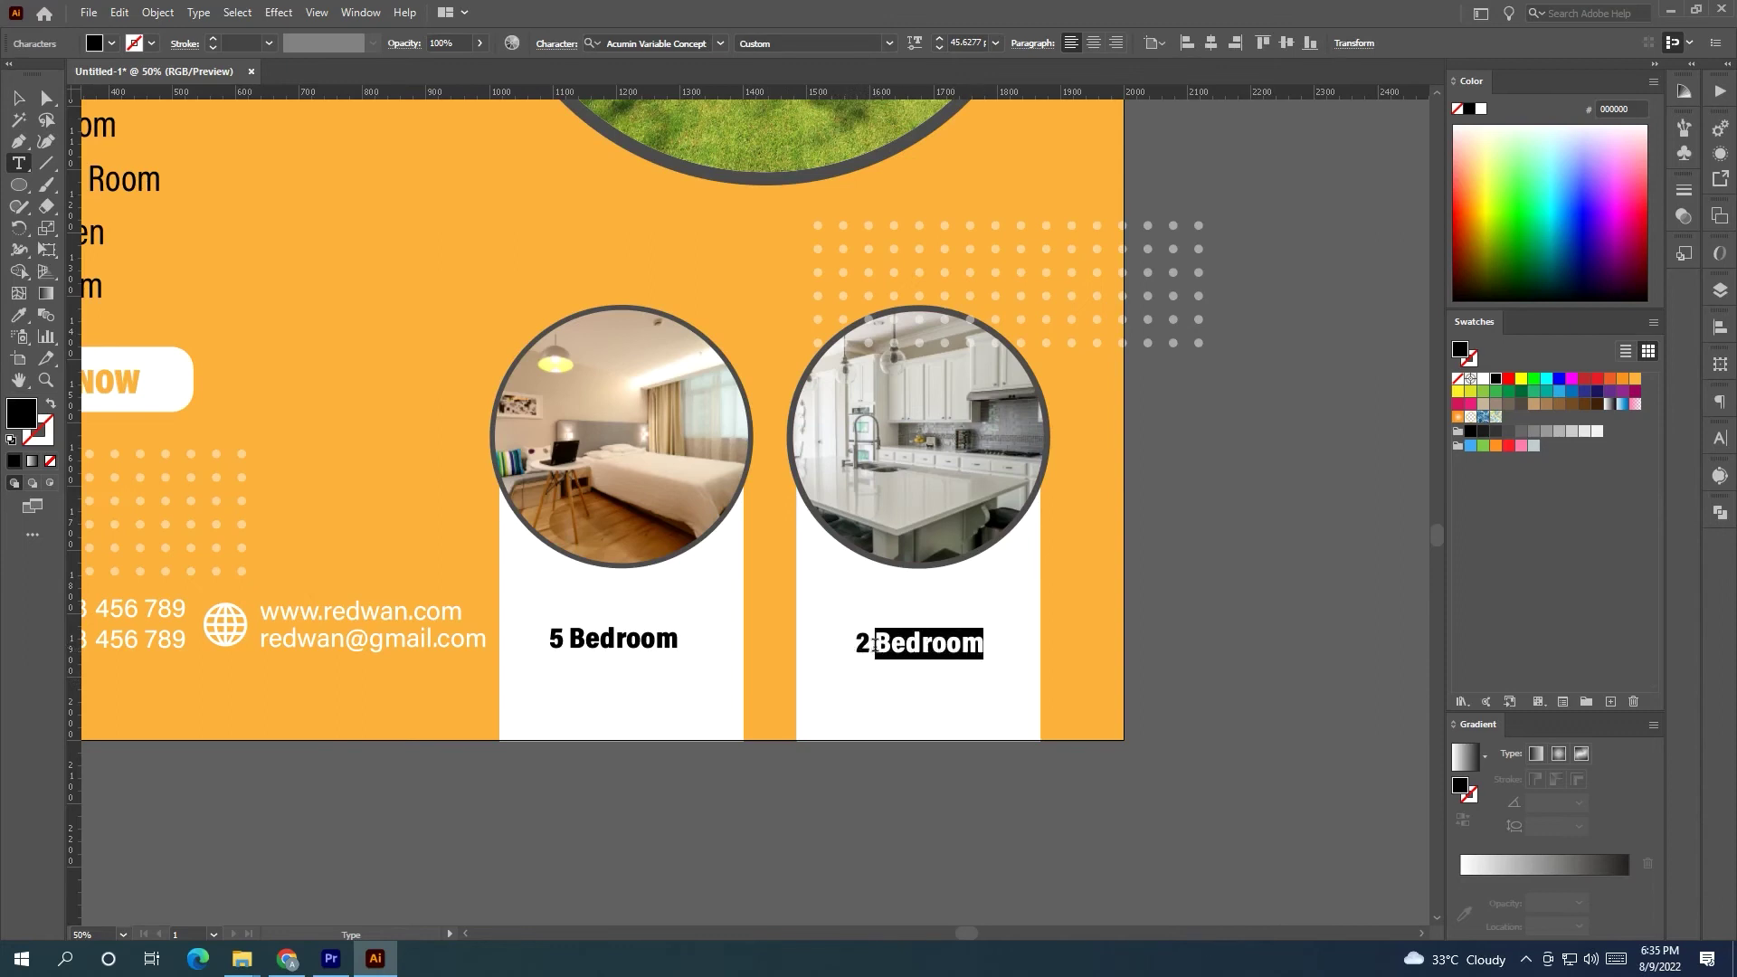
pyautogui.write('ki')
pyautogui.press('BackSpace')
pyautogui.press('BackSpace')
pyautogui.write('Kit')
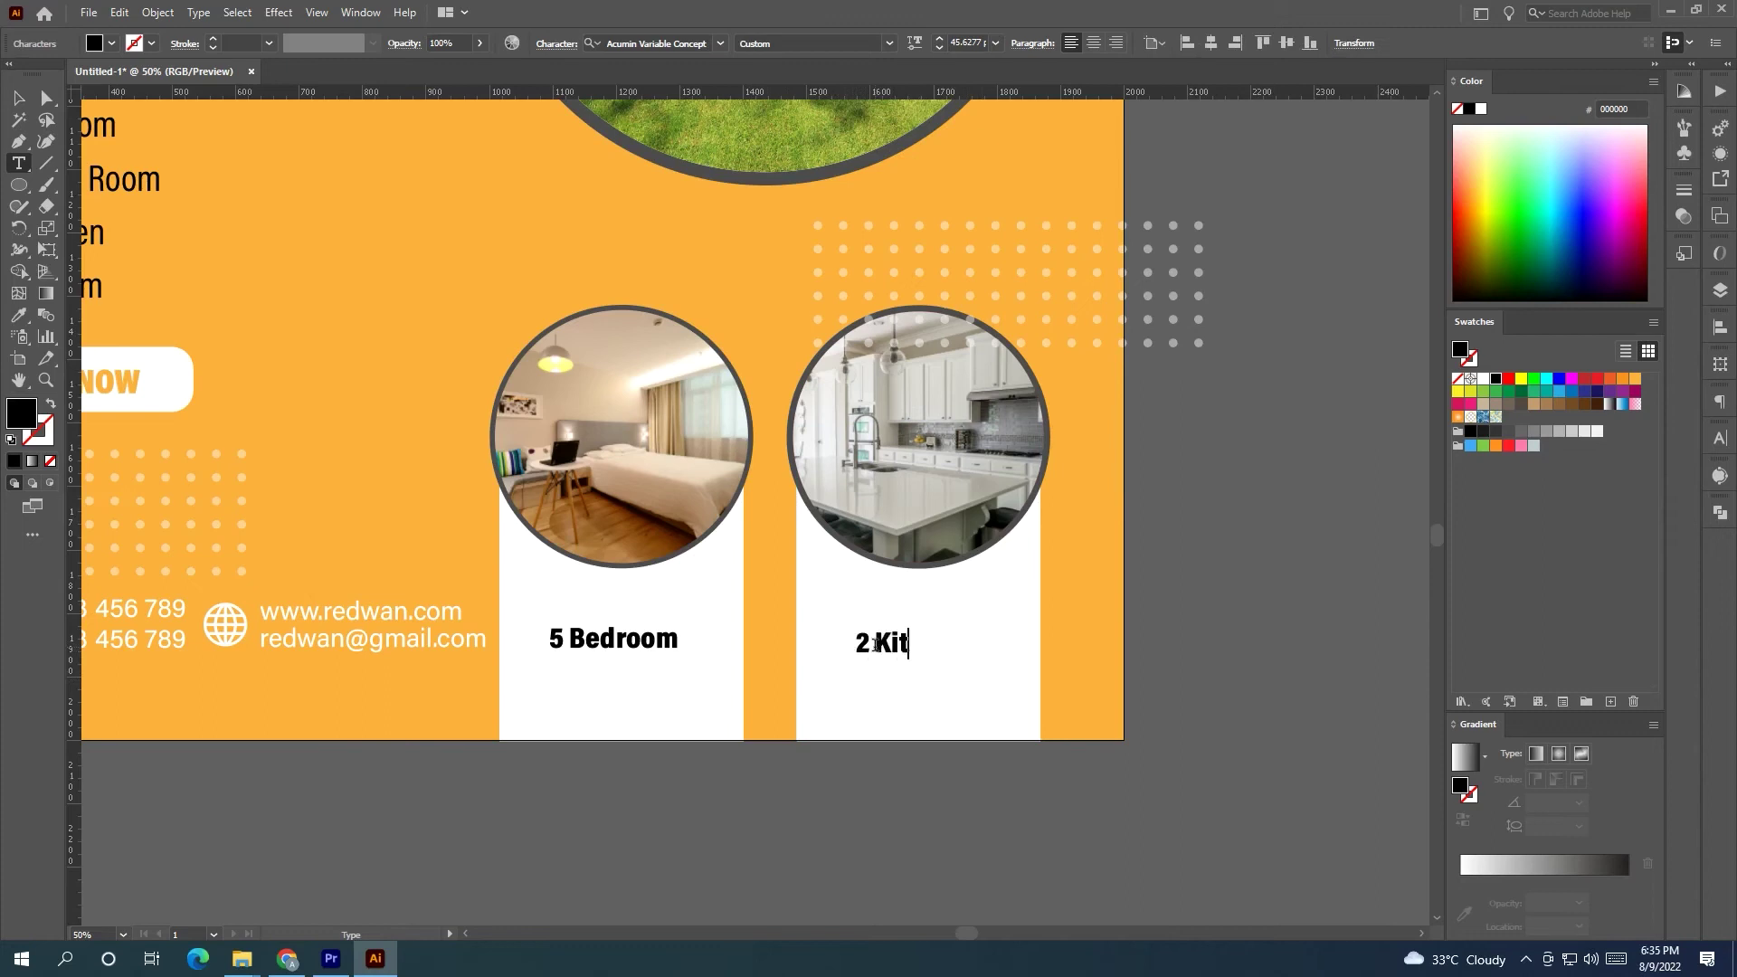
pyautogui.write('chien')
pyautogui.press('Escape')
pyautogui.click(561, 838)
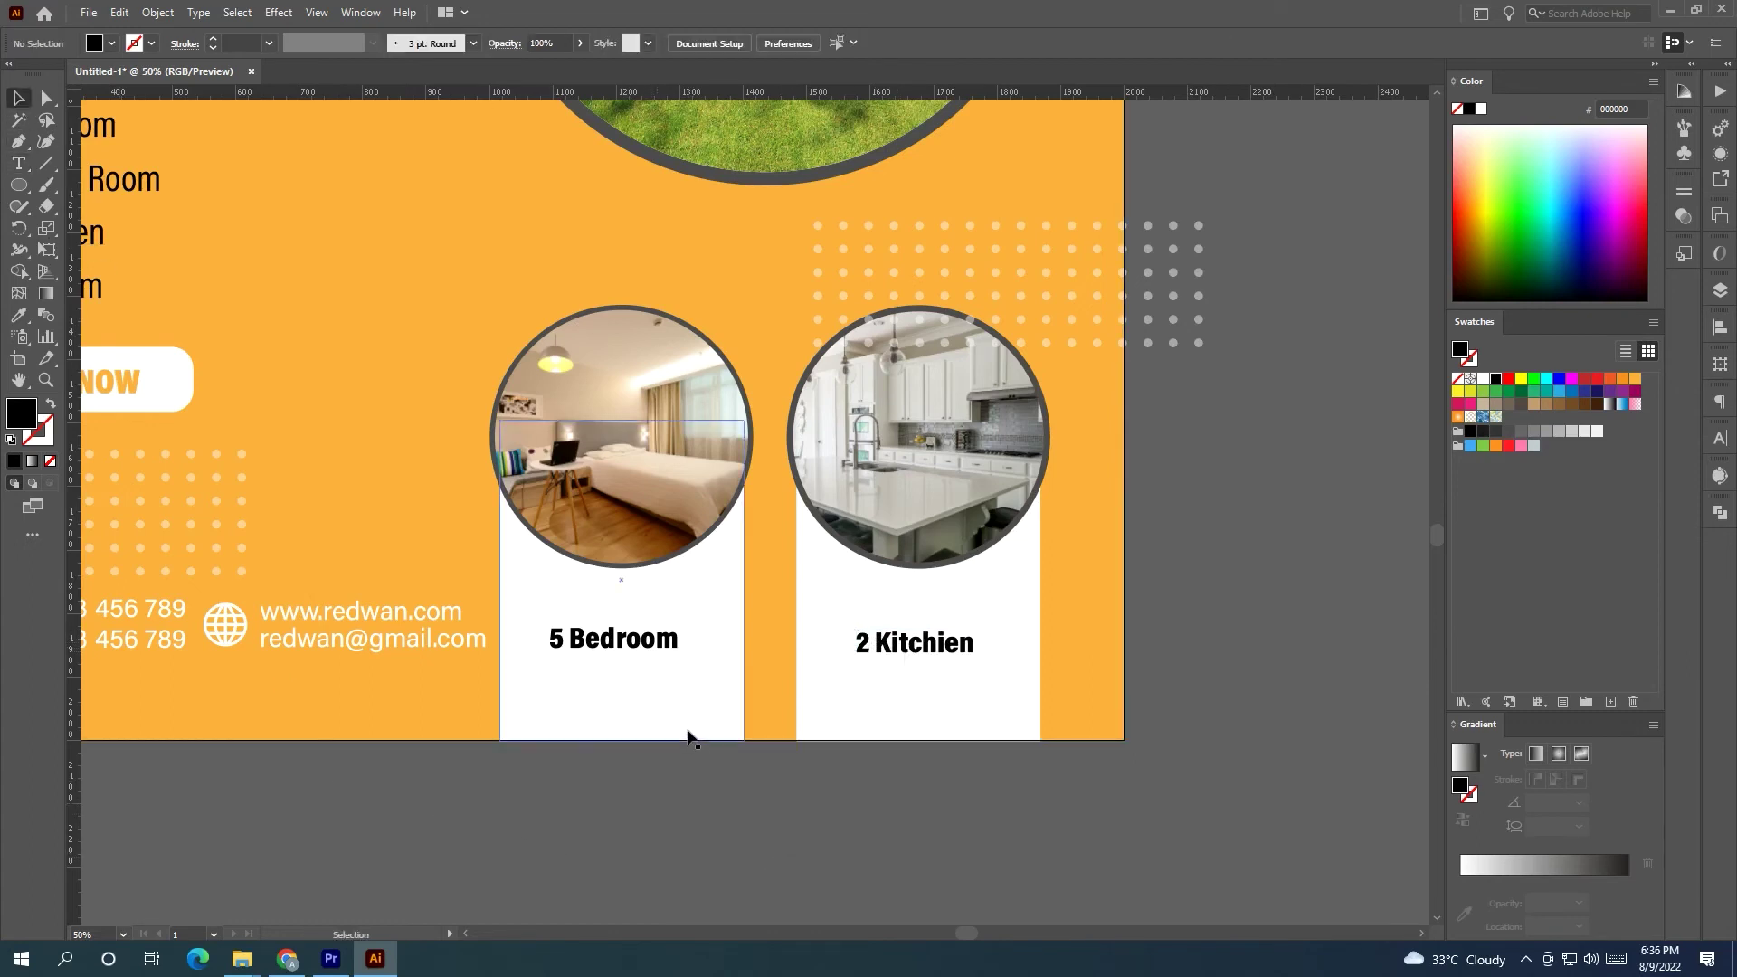
# Recolour the 5 Bedroom and 2 Kitchien labels with the orange sampled from the background.
pyautogui.click(19, 164)
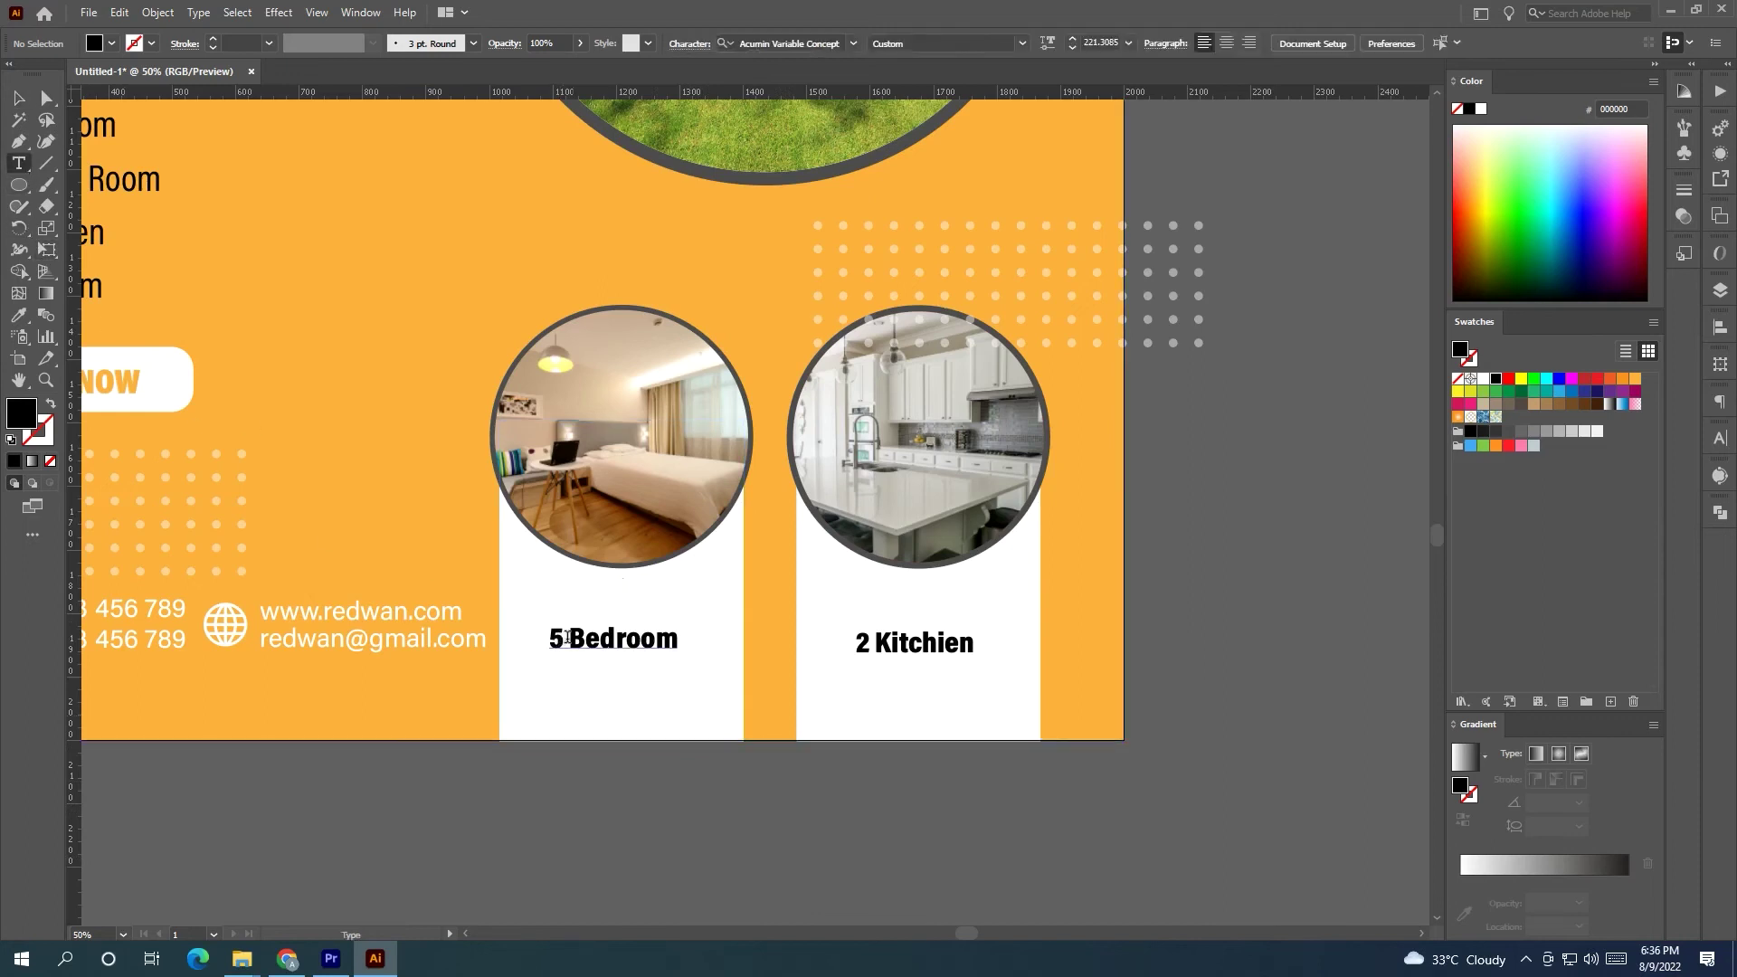
pyautogui.click(20, 99)
pyautogui.click(586, 642)
pyautogui.keyDown('shift'); pyautogui.click(869, 647); pyautogui.keyUp('shift')
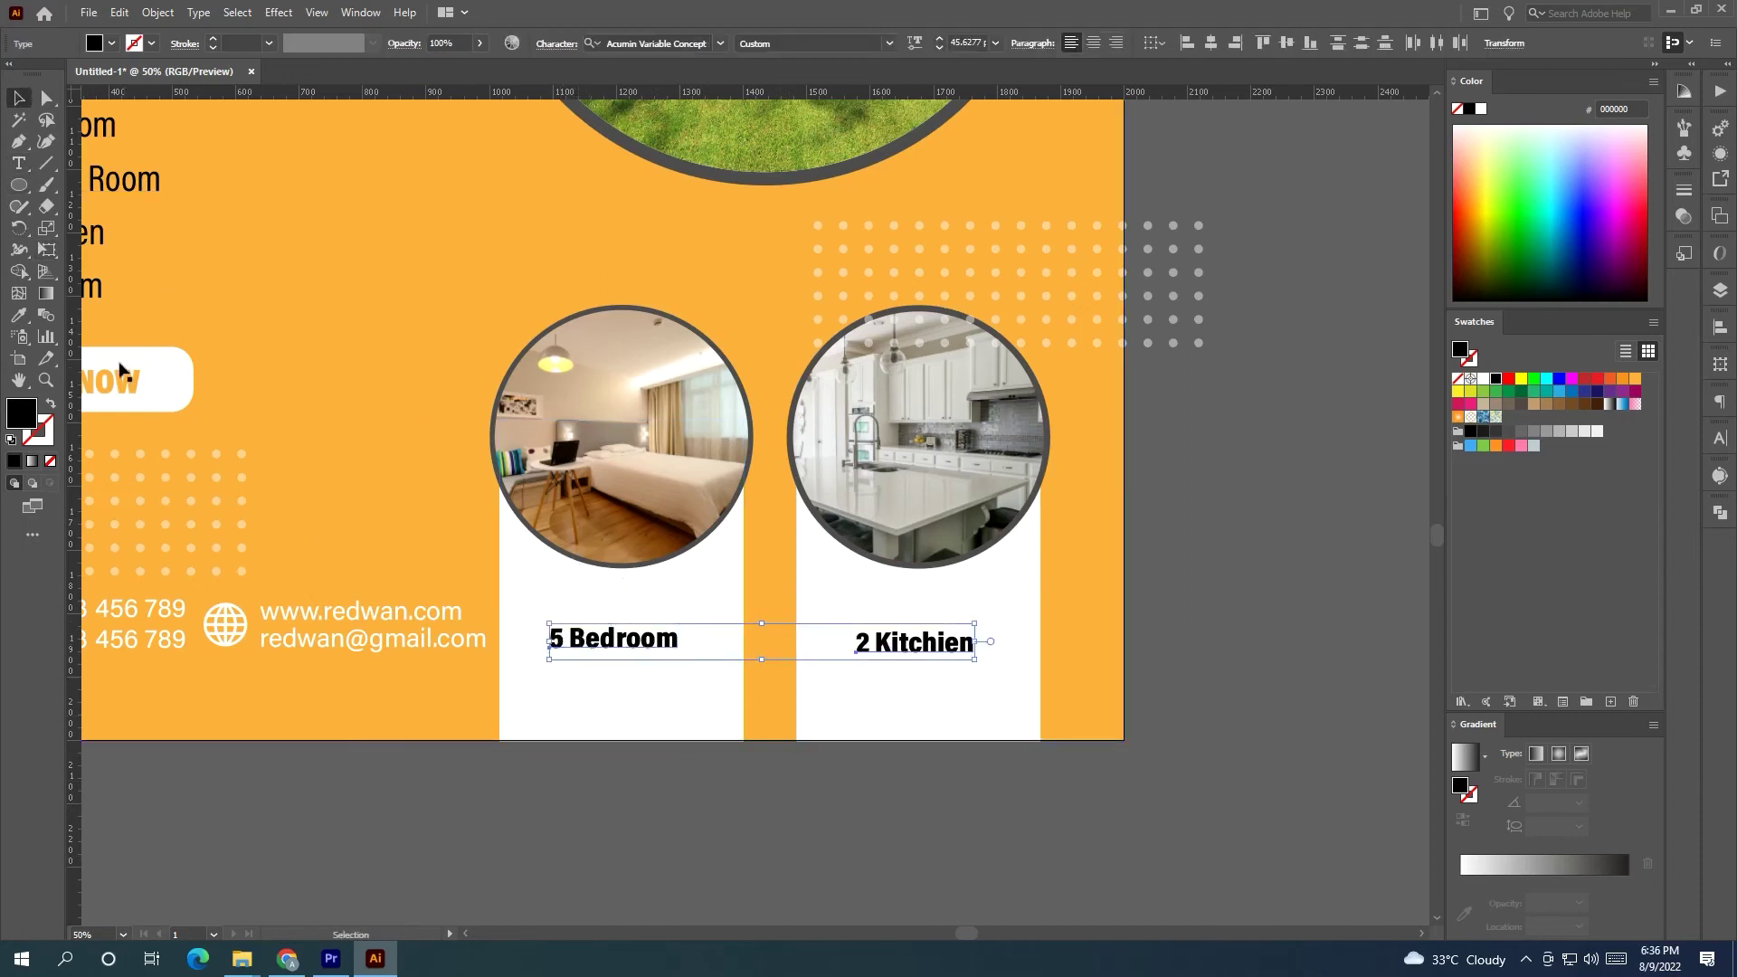
pyautogui.click(18, 315)
pyautogui.click(314, 268)
pyautogui.press('v')
pyautogui.click(462, 738)
pyautogui.hotkey('ctrl', '-')
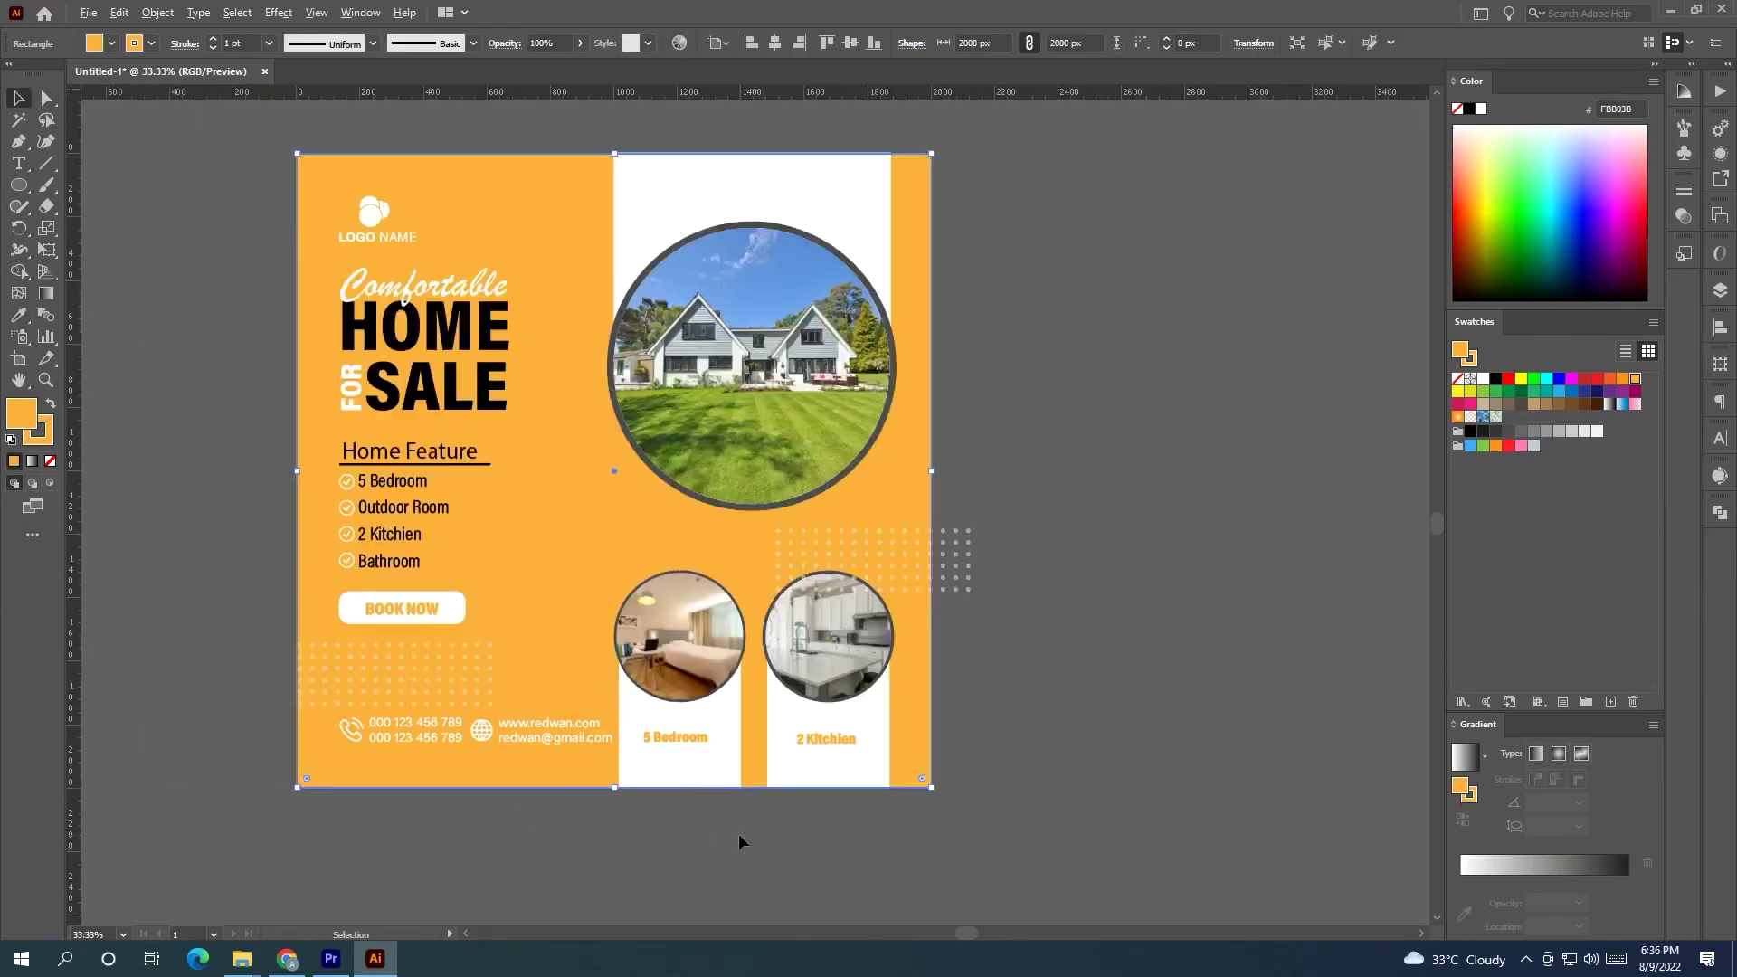
# Draw an orange rectangle about 460 by 96 px with the Rectangle tool.
pyautogui.scroll(4, 738, 833)
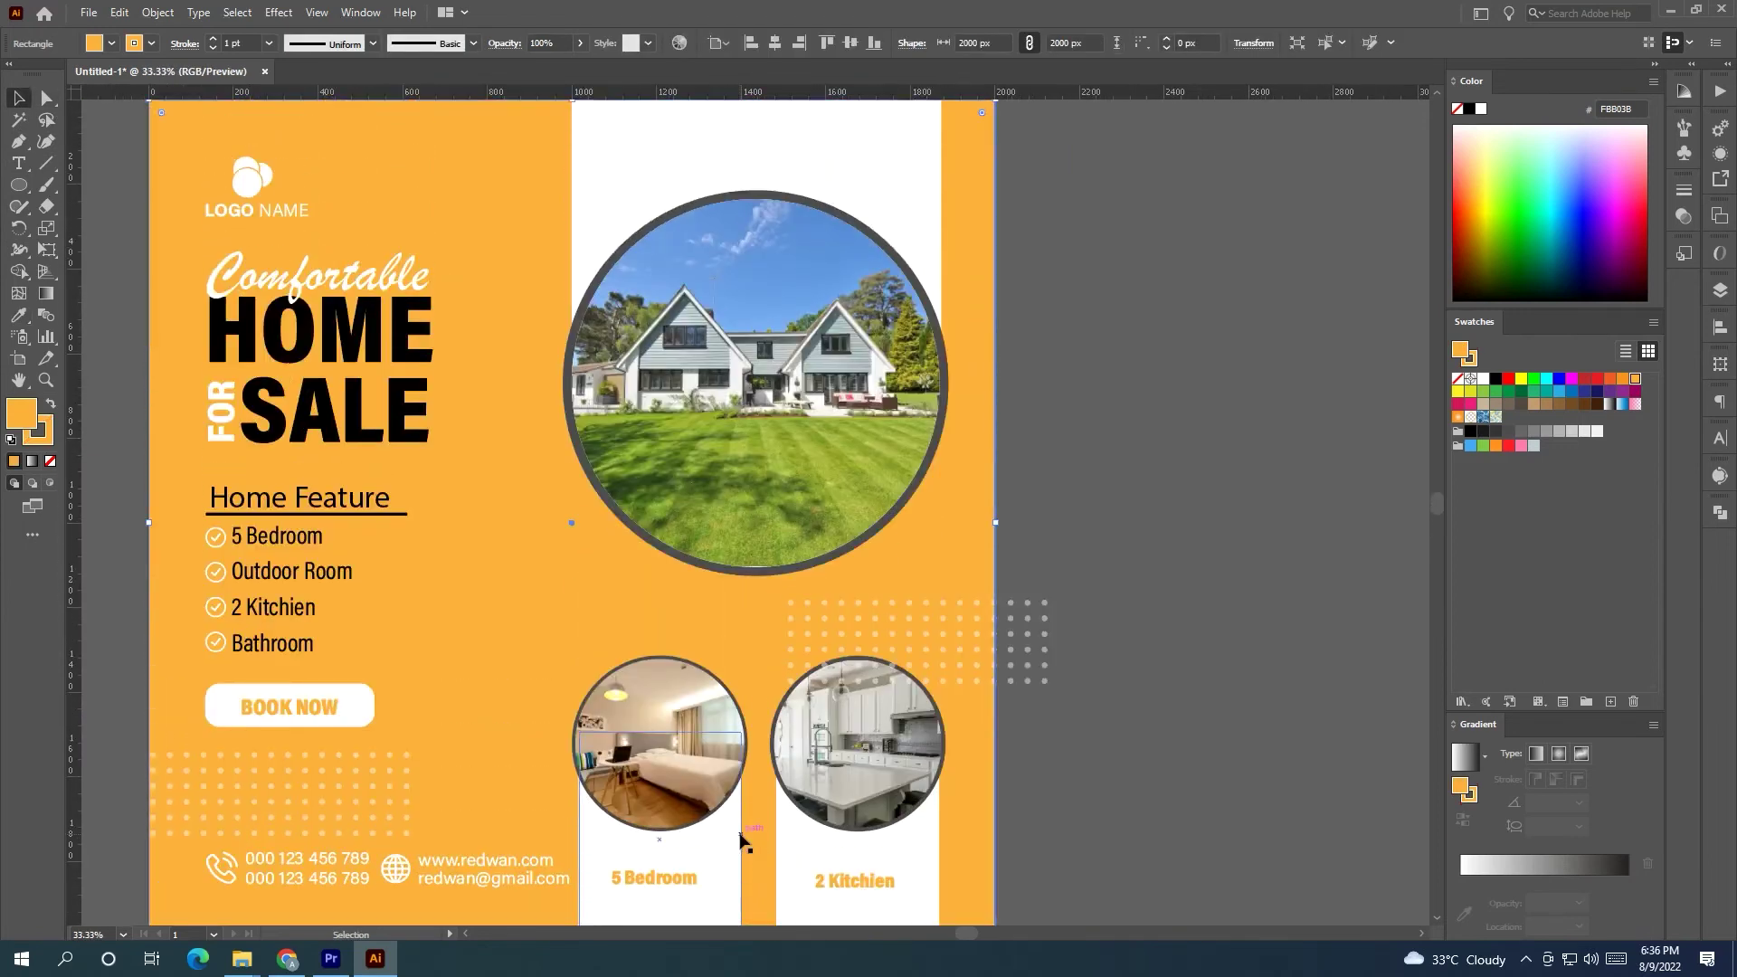
pyautogui.click(19, 187)
pyautogui.moveTo(22, 192); pyautogui.dragTo(82, 185)
pyautogui.moveTo(1065, 483)
pyautogui.mouseDown()
pyautogui.moveTo(1280, 507)
pyautogui.moveTo(1260, 523)
pyautogui.moveTo(762, 513)
pyautogui.moveTo(773, 536)
pyautogui.moveTo(839, 545)
pyautogui.mouseUp()
pyautogui.click(19, 97)
# Centre the orange rectangle over the lawn near the house photo's lower edge and round its corners to about 40 px.
pyautogui.scroll(1, 849, 510)
pyautogui.scroll(3, 842, 512)
pyautogui.moveTo(780, 600); pyautogui.dragTo(1024, 591)
pyautogui.moveTo(852, 606); pyautogui.dragTo(845, 610)
pyautogui.moveTo(274, 460); pyautogui.dragTo(339, 525)
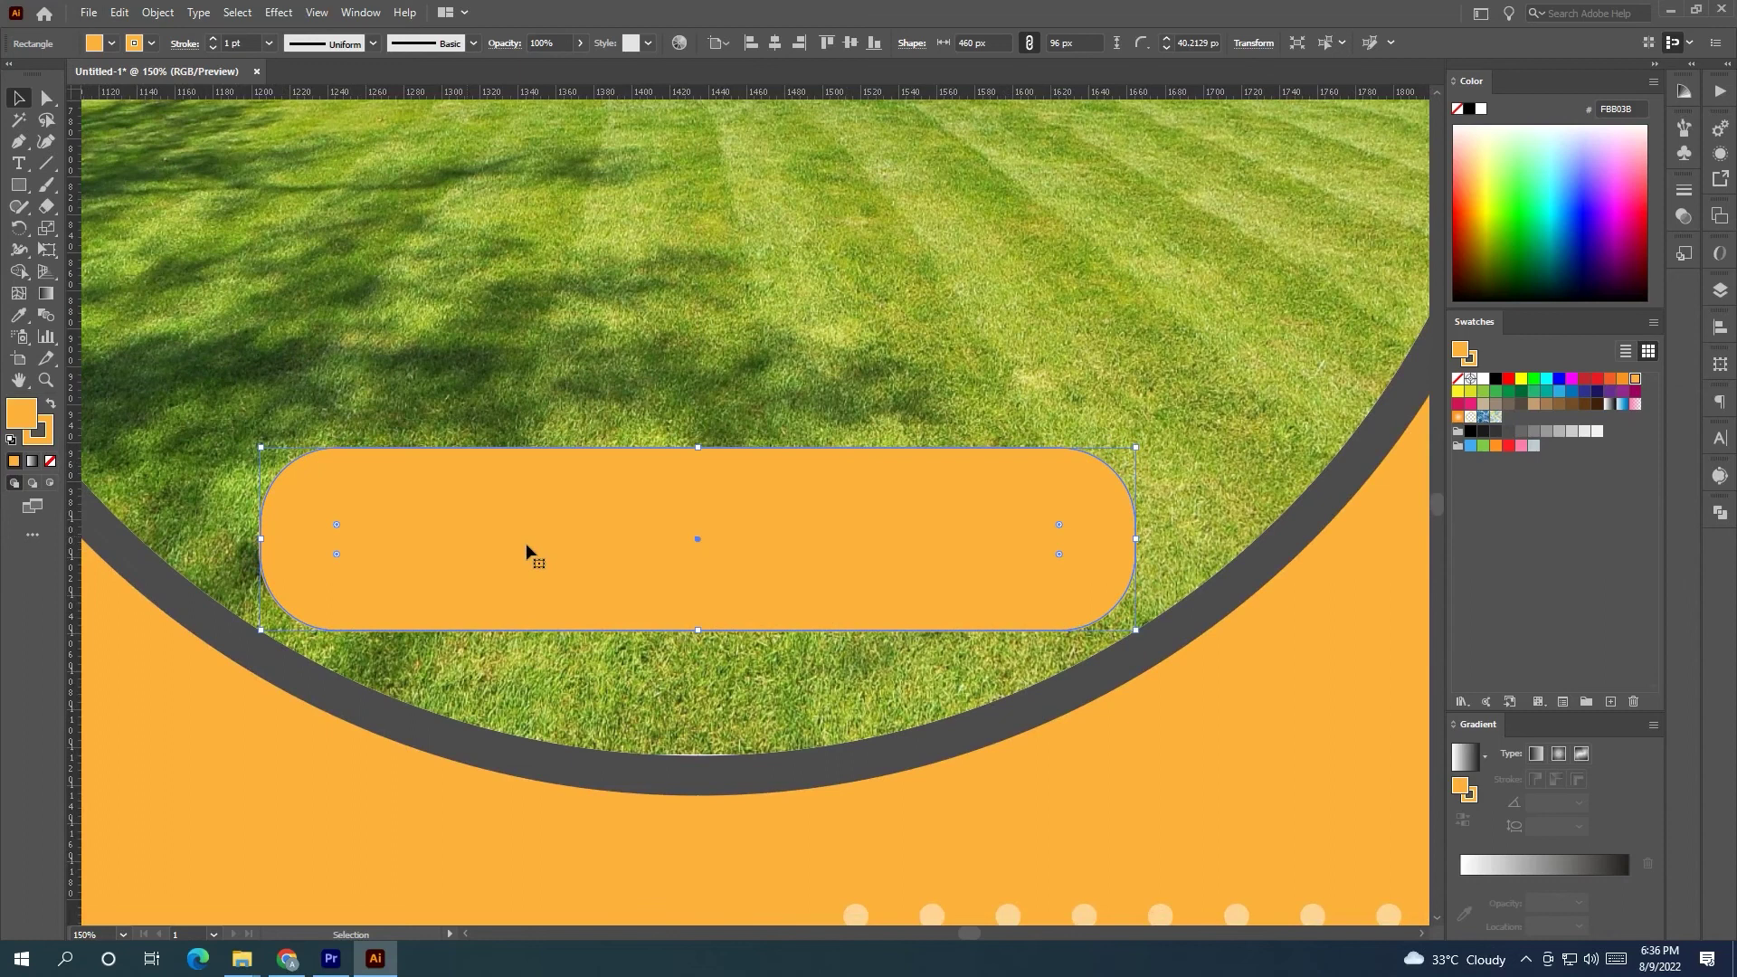
pyautogui.scroll(-4, 628, 557)
pyautogui.click(1117, 560)
pyautogui.moveTo(669, 548); pyautogui.dragTo(670, 545)
pyautogui.click(1005, 542)
# Add the text "PRICE START" on the empty canvas right of the artboard.
pyautogui.press('t')
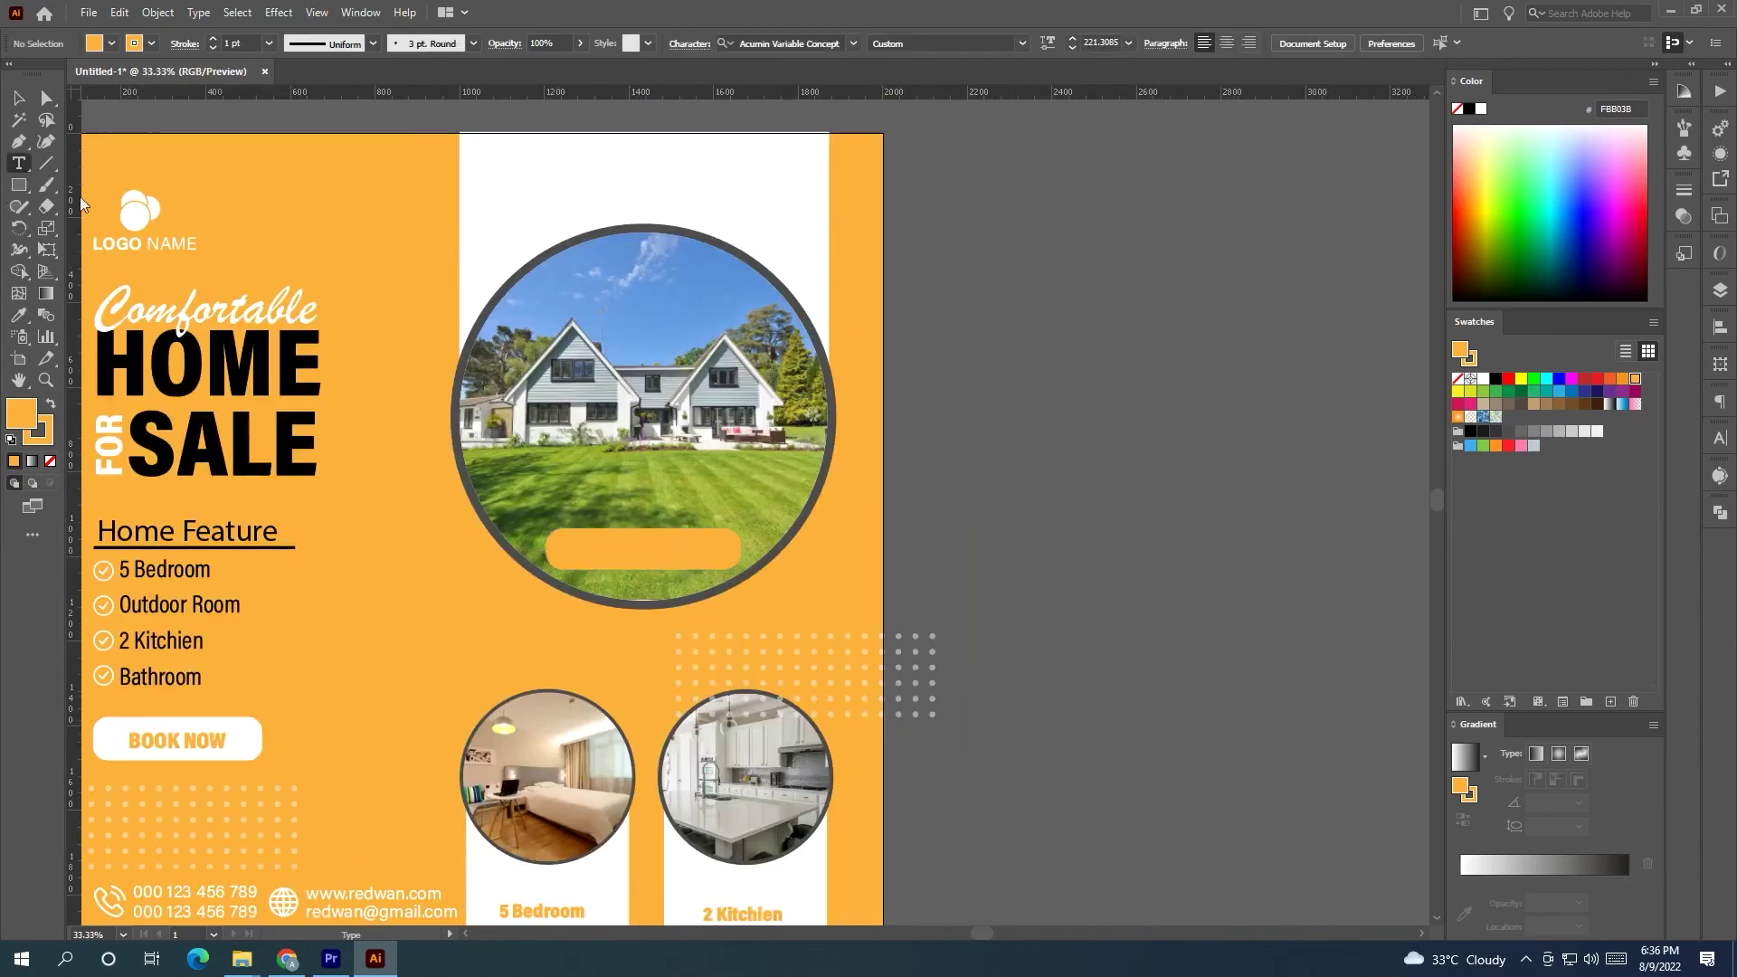
pyautogui.click(940, 527)
pyautogui.press('BackSpace')
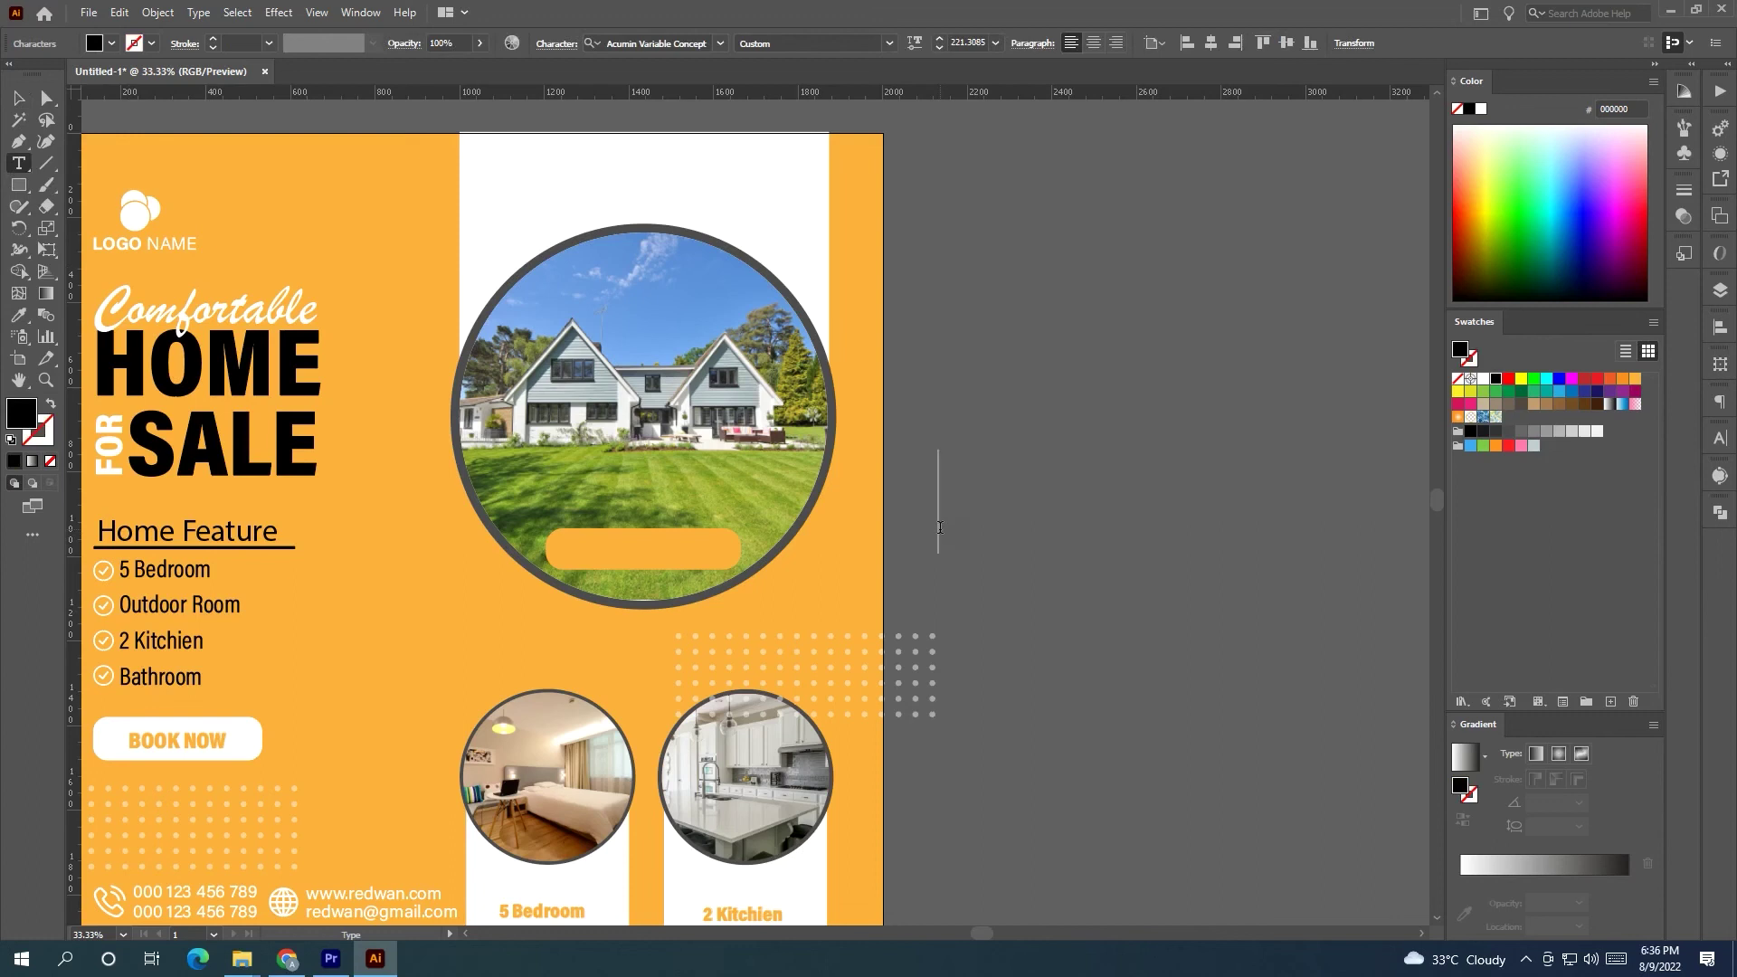
pyautogui.write('PRO')
pyautogui.press('BackSpace')
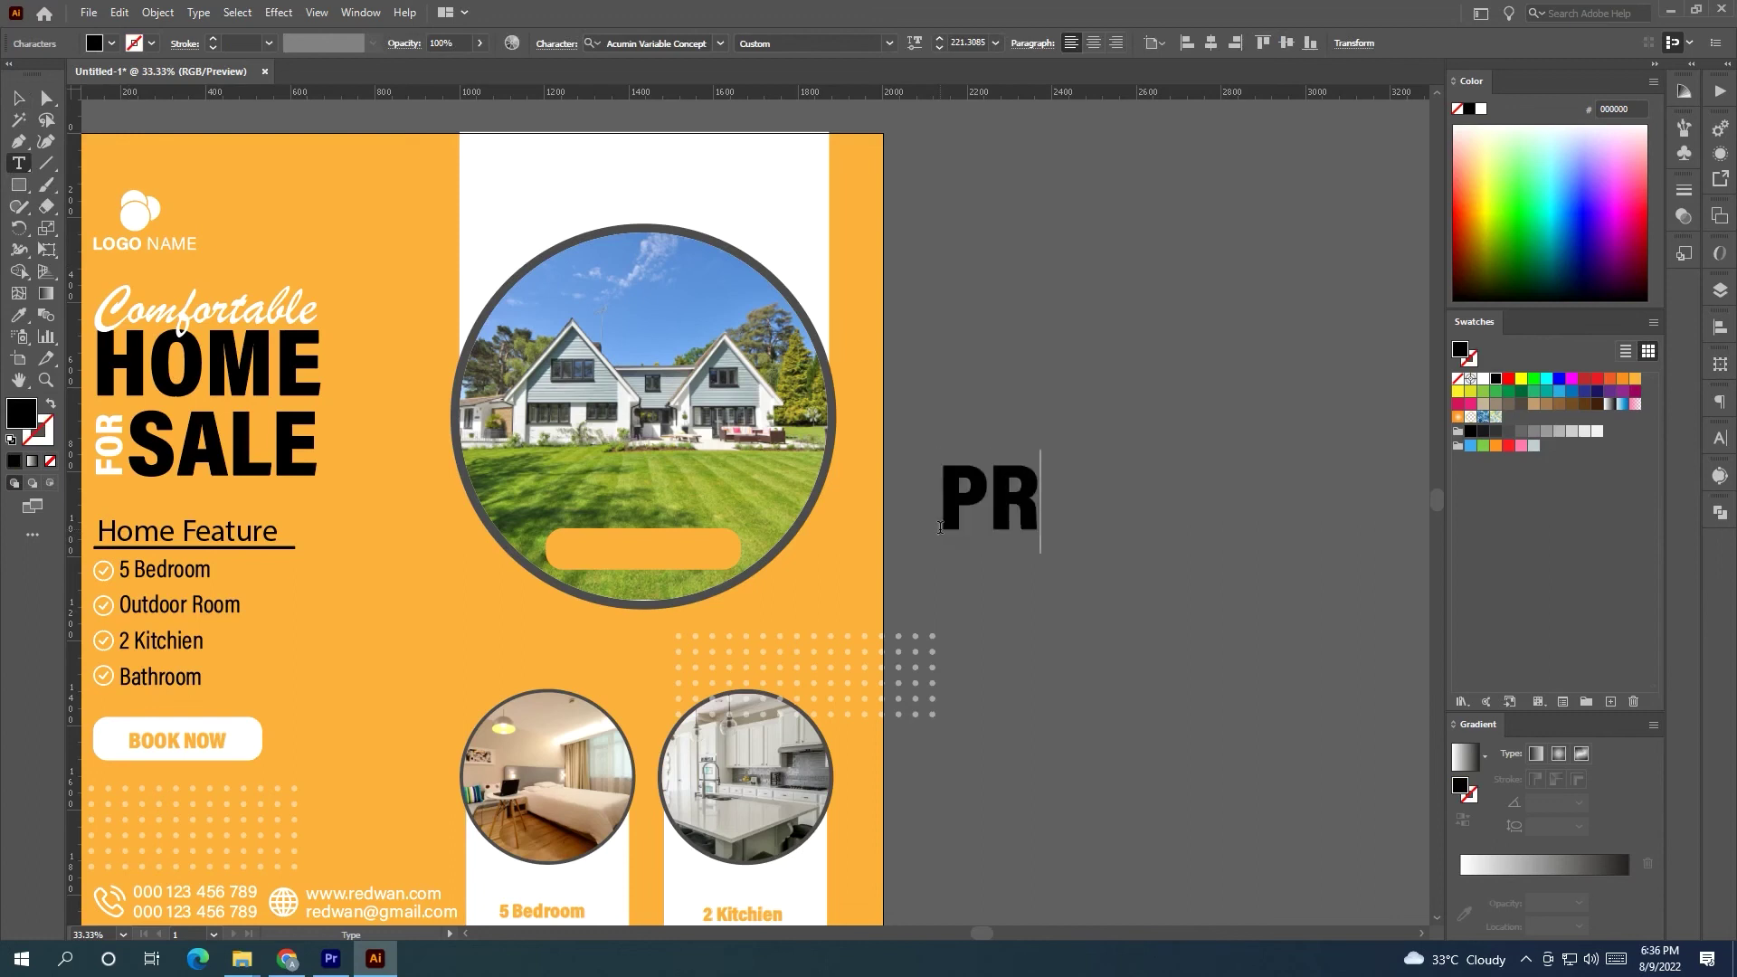
pyautogui.write('ICE S')
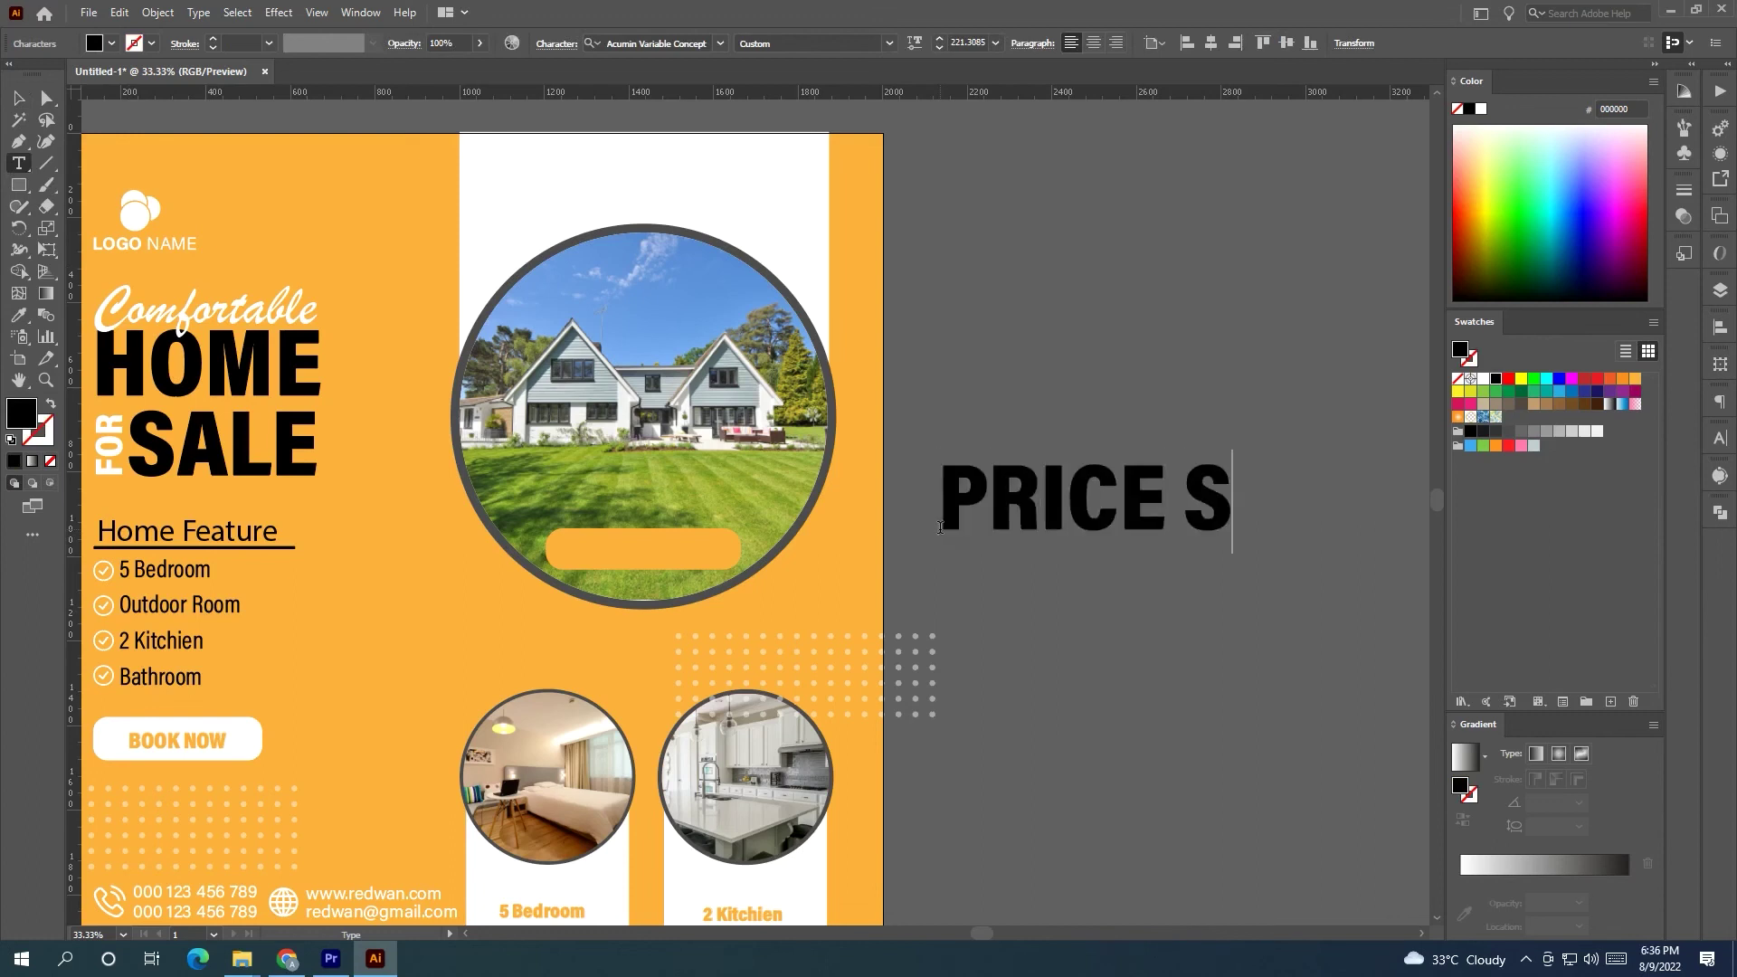
pyautogui.write('TART')
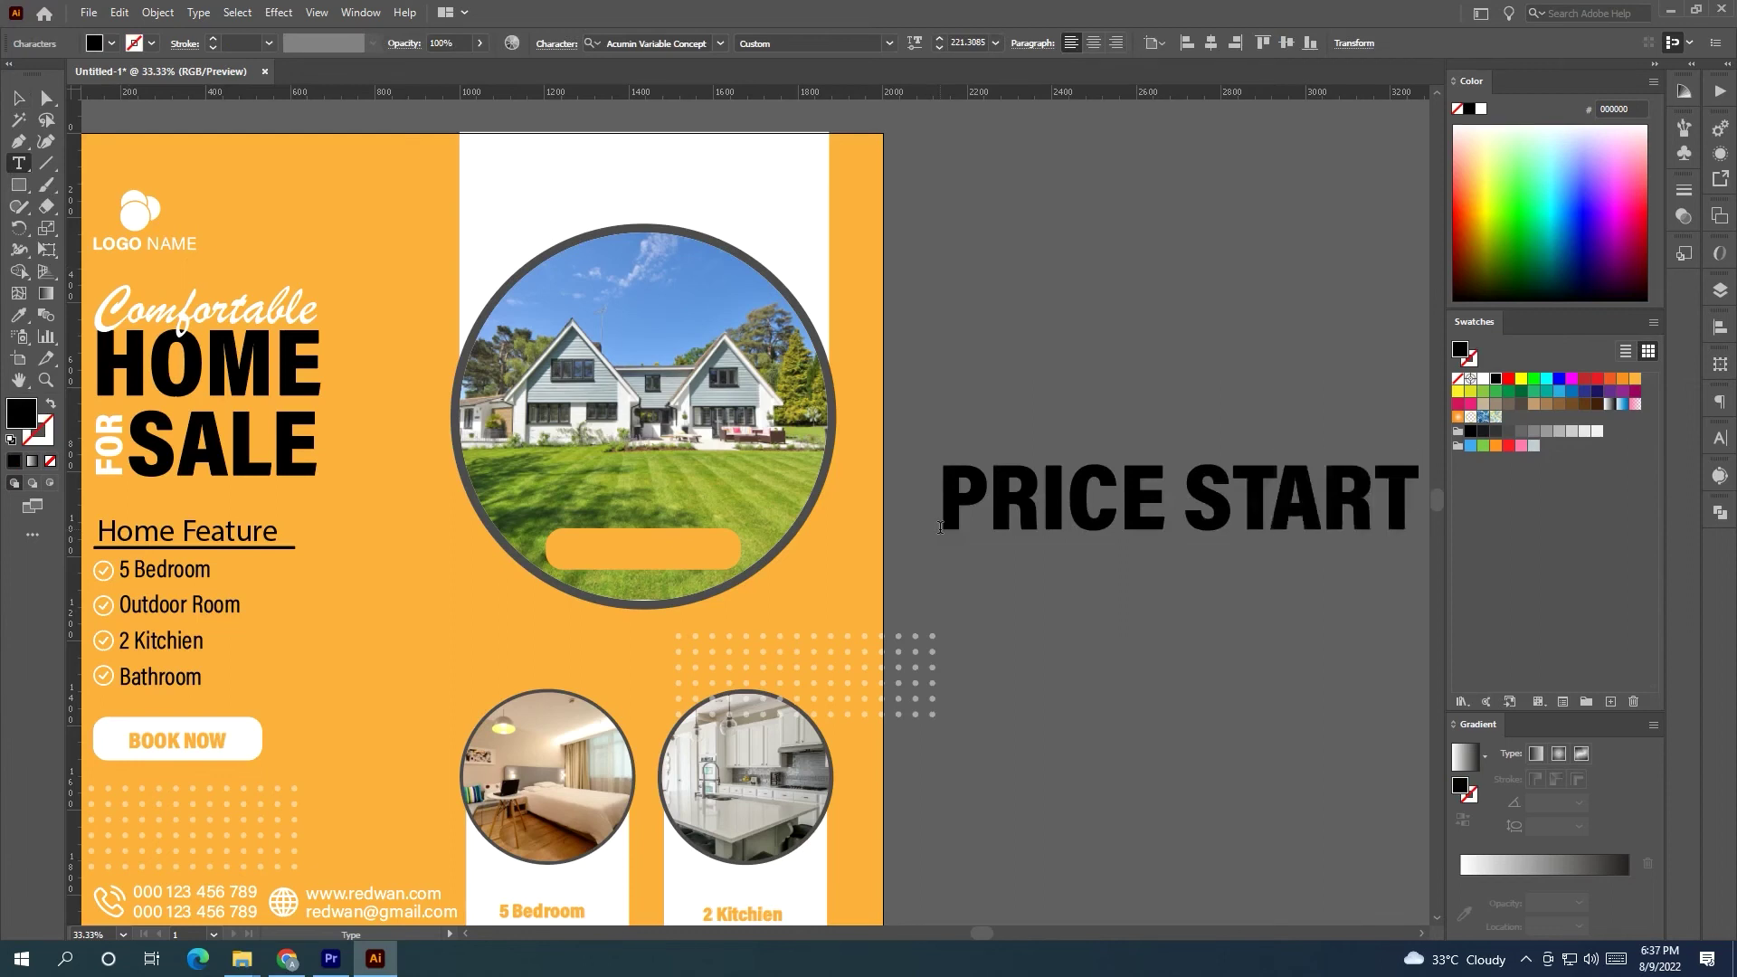
# Add the text "$1500000" and centre it beneath the "PRICE START AT" line beside the artboard.
pyautogui.click(941, 578)
pyautogui.press('BackSpace')
pyautogui.write('$1500000')
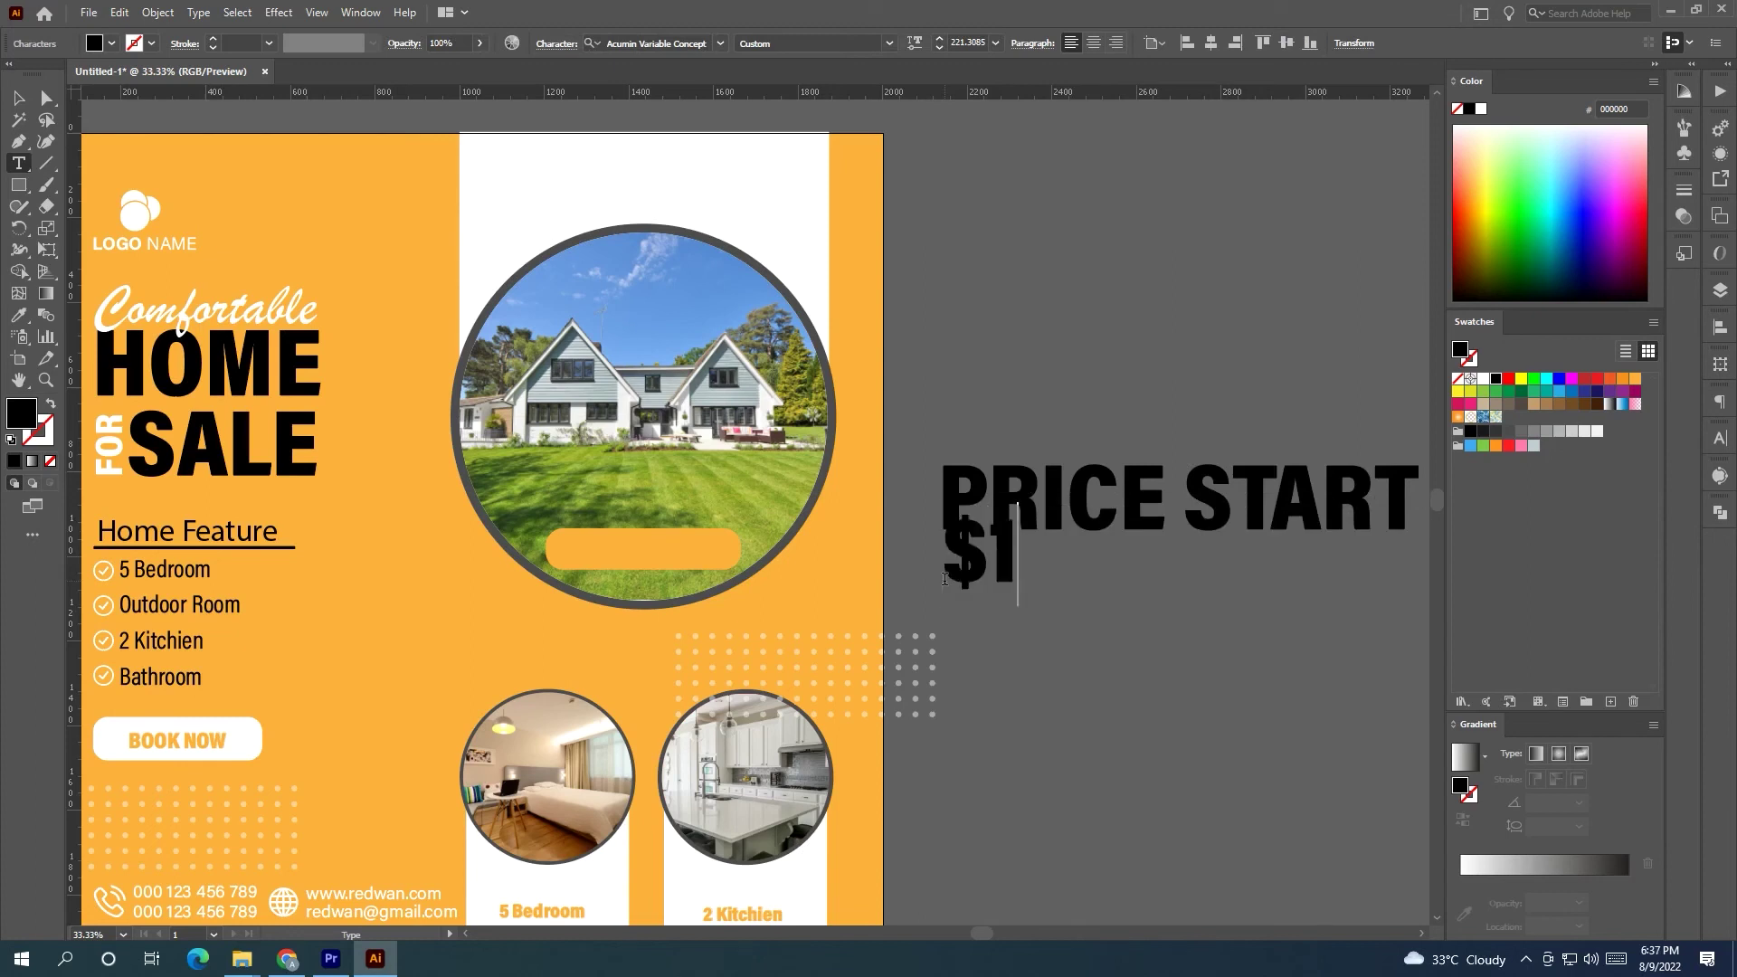
pyautogui.click(19, 98)
pyautogui.click(921, 448)
pyautogui.moveTo(1006, 570); pyautogui.dragTo(1070, 599)
pyautogui.scroll(-1, 1138, 581)
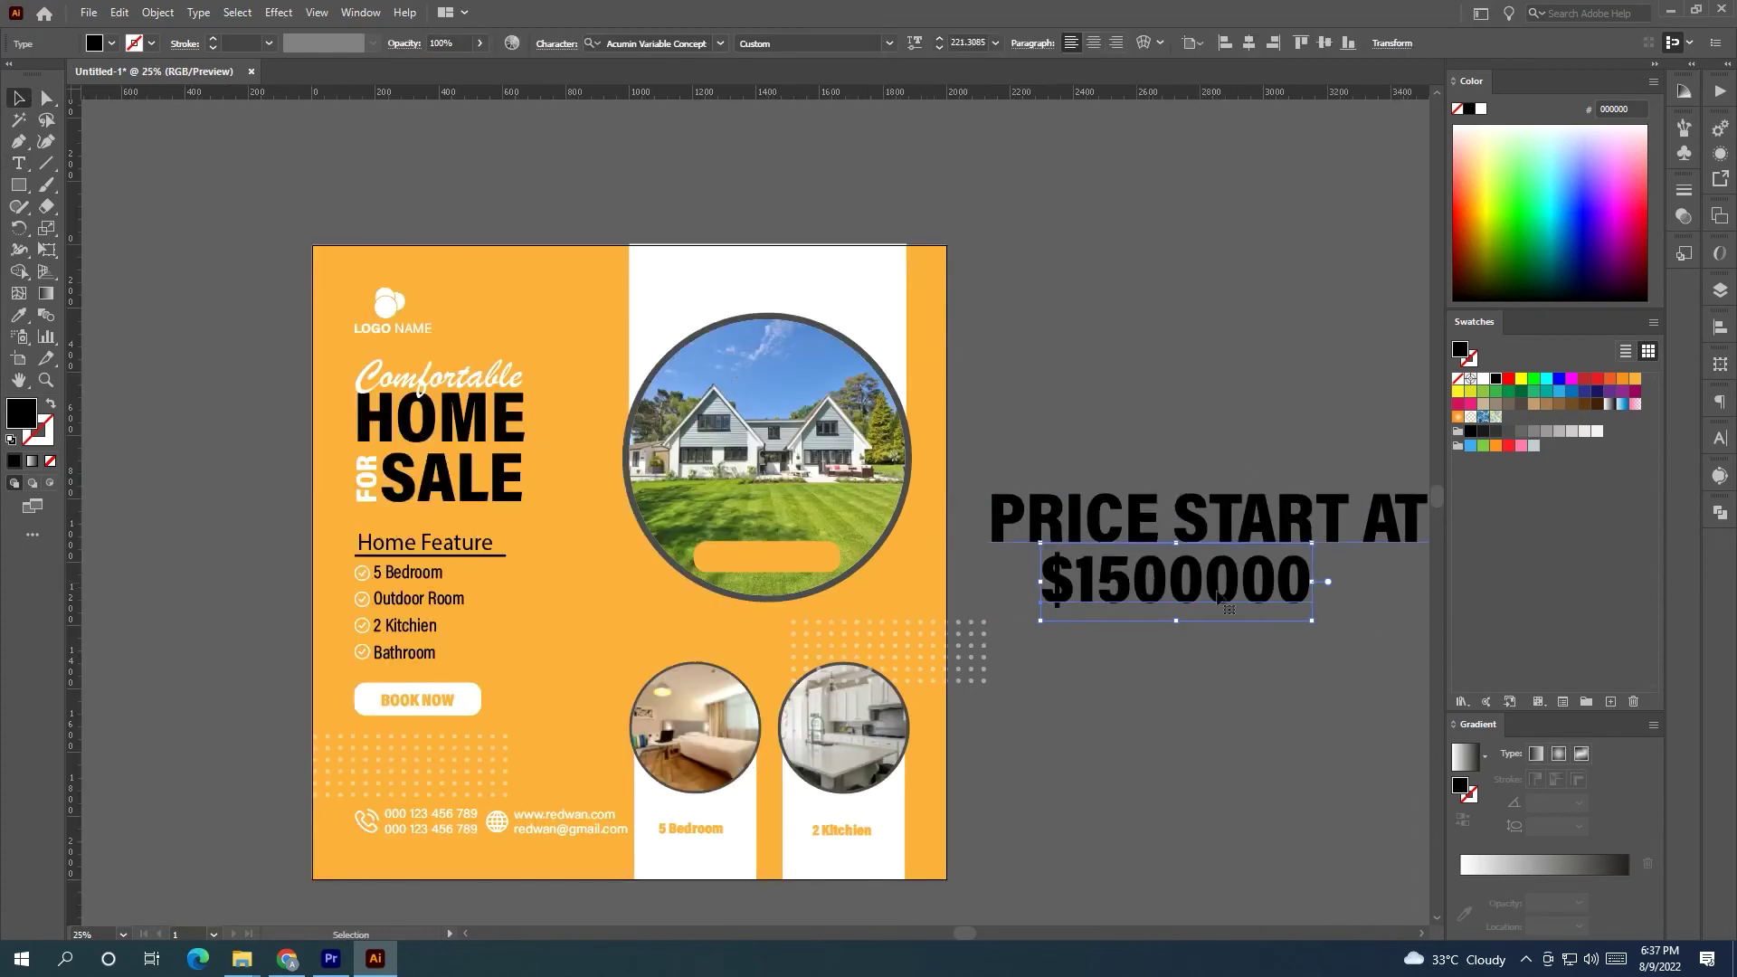
pyautogui.moveTo(1277, 670); pyautogui.dragTo(1082, 596)
pyautogui.moveTo(1015, 506)
pyautogui.mouseDown()
pyautogui.moveTo(1062, 510)
pyautogui.moveTo(1045, 503)
pyautogui.mouseUp()
# Fill both price text lines white, tighten their spacing and scale them down to about 57 pt.
pyautogui.keyDown('shift'); pyautogui.click(1067, 448); pyautogui.keyUp('shift')
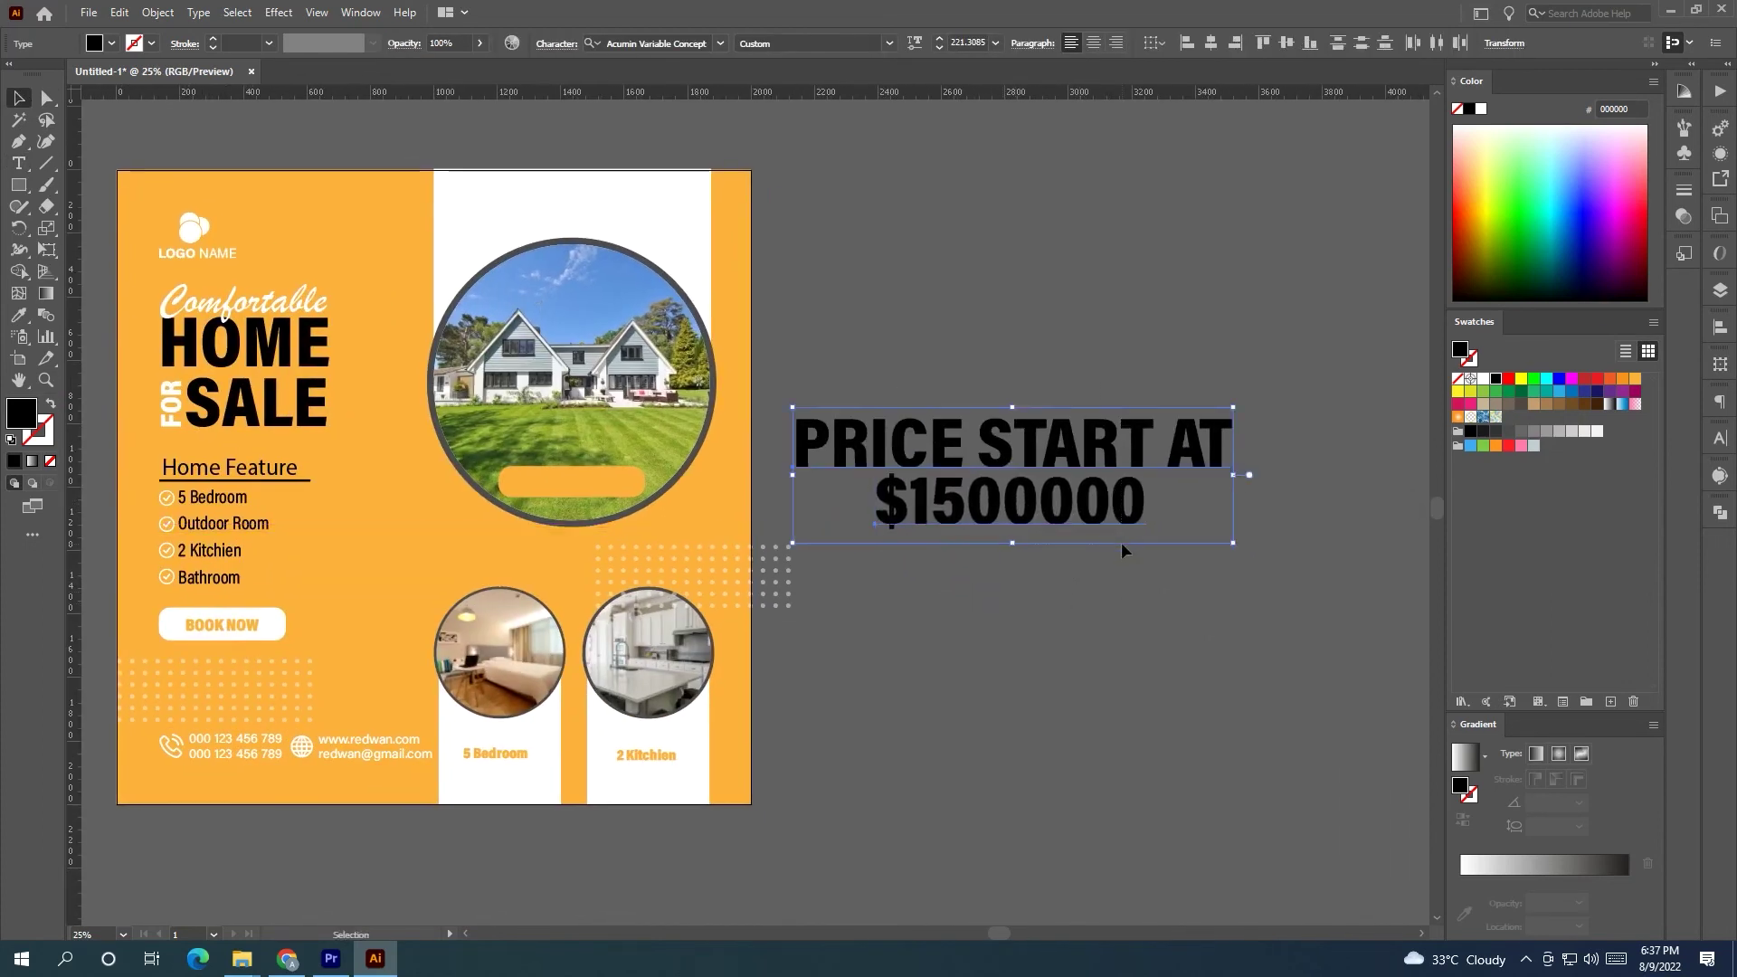
pyautogui.click(1484, 381)
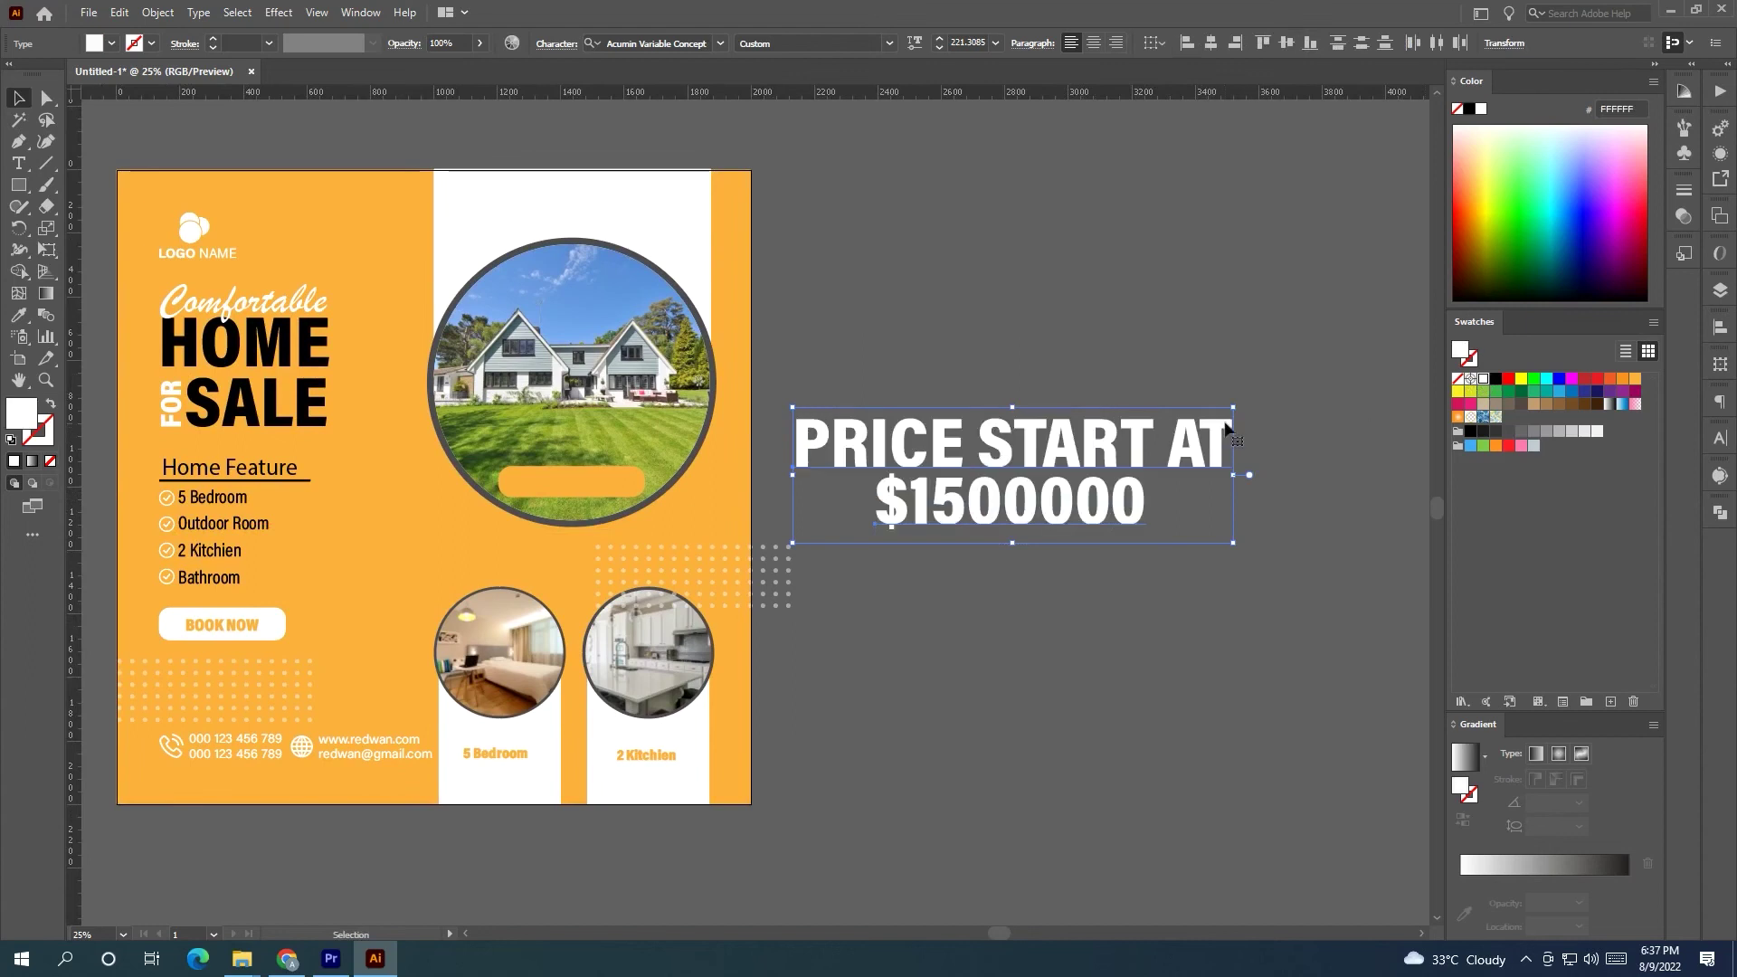
pyautogui.click(1144, 393)
pyautogui.moveTo(1112, 452); pyautogui.dragTo(1111, 445)
pyautogui.click(1065, 556)
pyautogui.moveTo(1065, 556); pyautogui.dragTo(1074, 515)
pyautogui.moveTo(876, 517); pyautogui.dragTo(993, 480)
# Enlarge the rounded orange badge over the house photo to about 1006 by 172 px.
pyautogui.click(633, 482)
pyautogui.moveTo(645, 481); pyautogui.dragTo(820, 482)
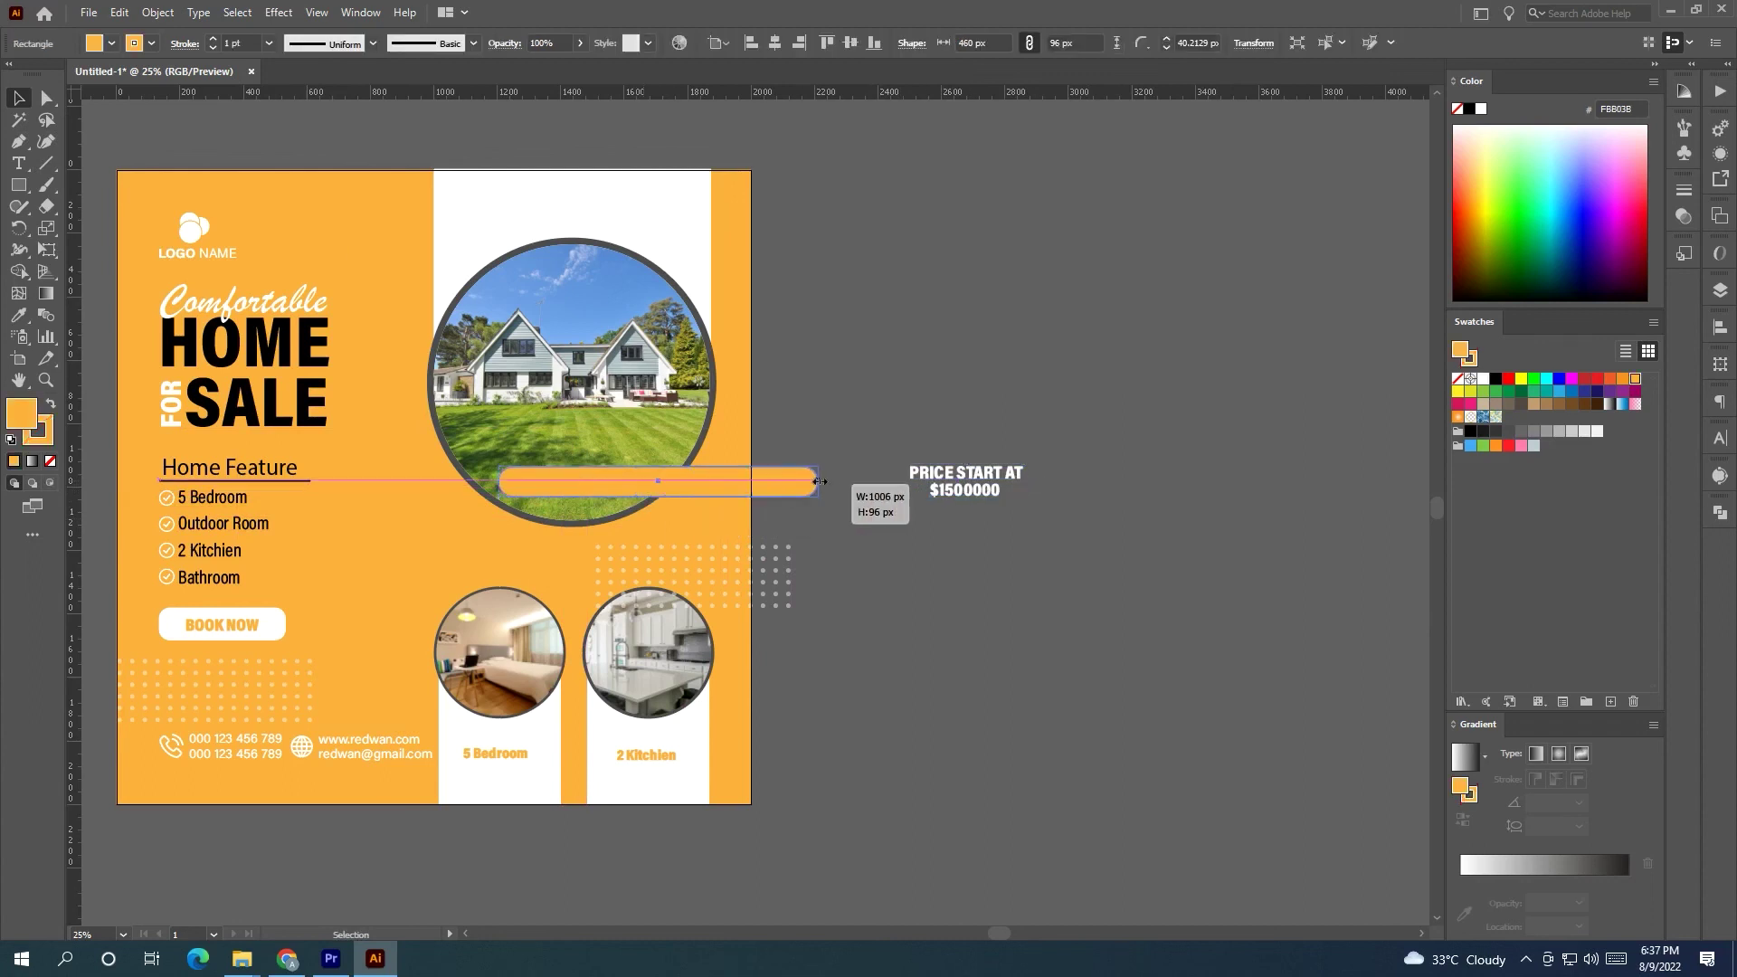
pyautogui.moveTo(658, 467); pyautogui.dragTo(659, 442)
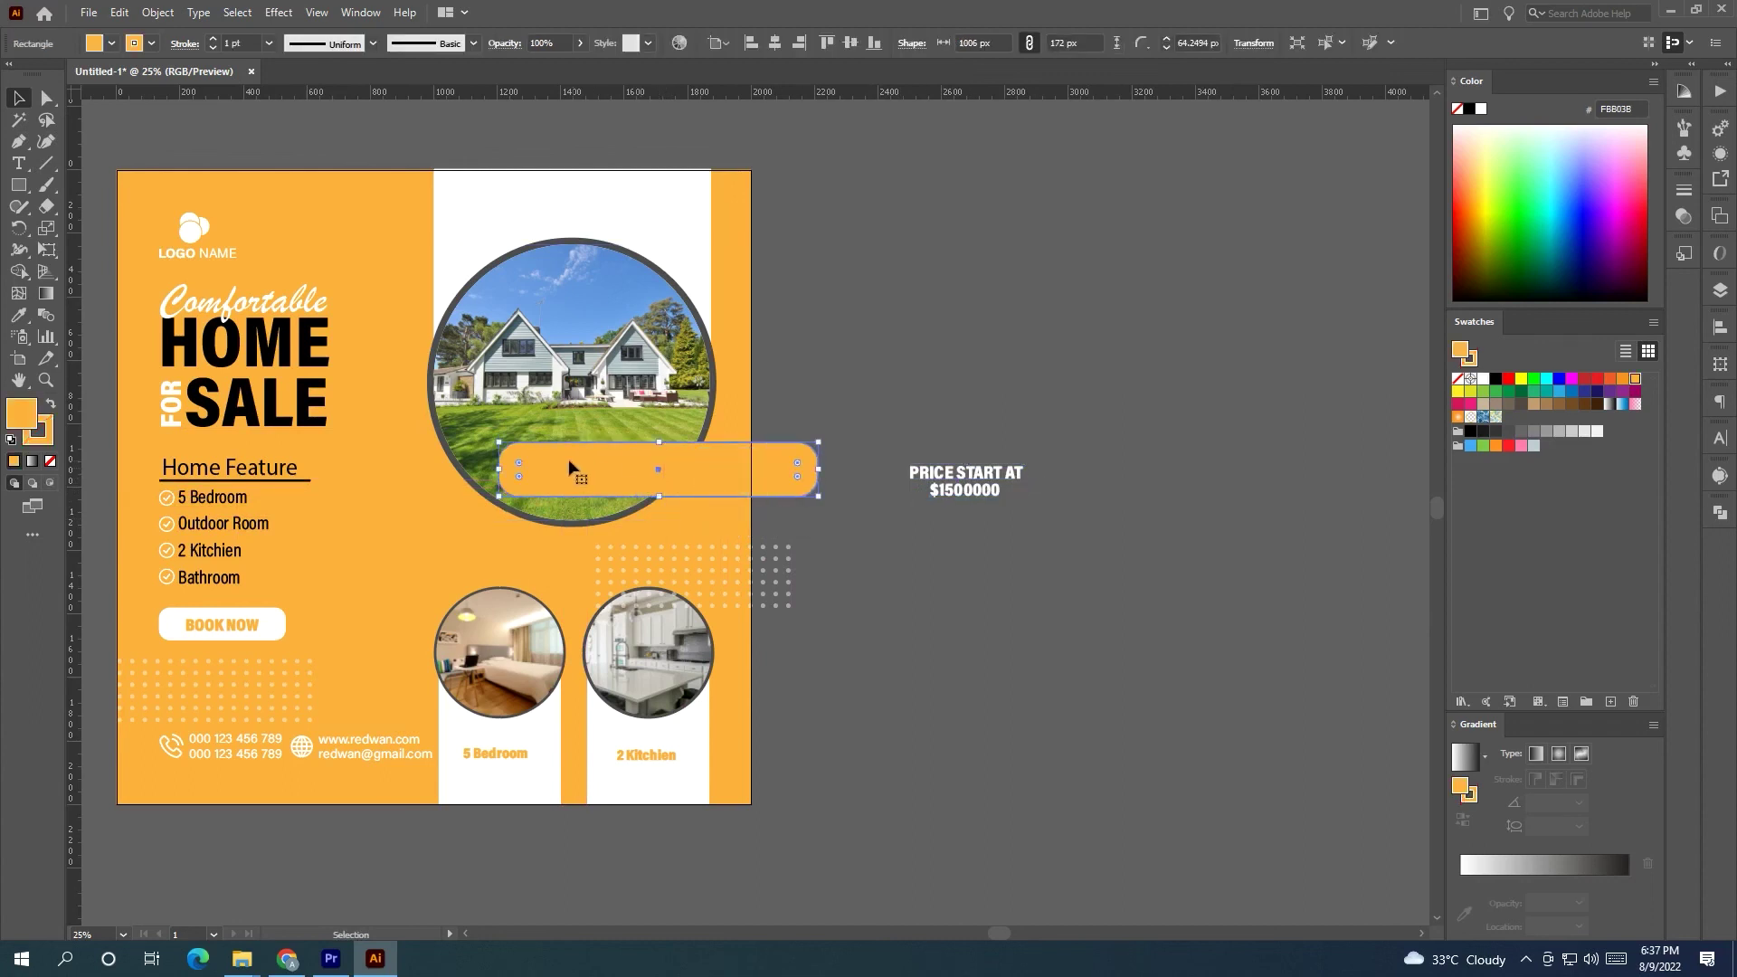
# Trim the badge to 800 px wide, set it flush with the artboard's right edge at the house photo's base, and fill it white.
pyautogui.click(871, 455)
pyautogui.click(811, 473)
pyautogui.moveTo(821, 468); pyautogui.dragTo(667, 506)
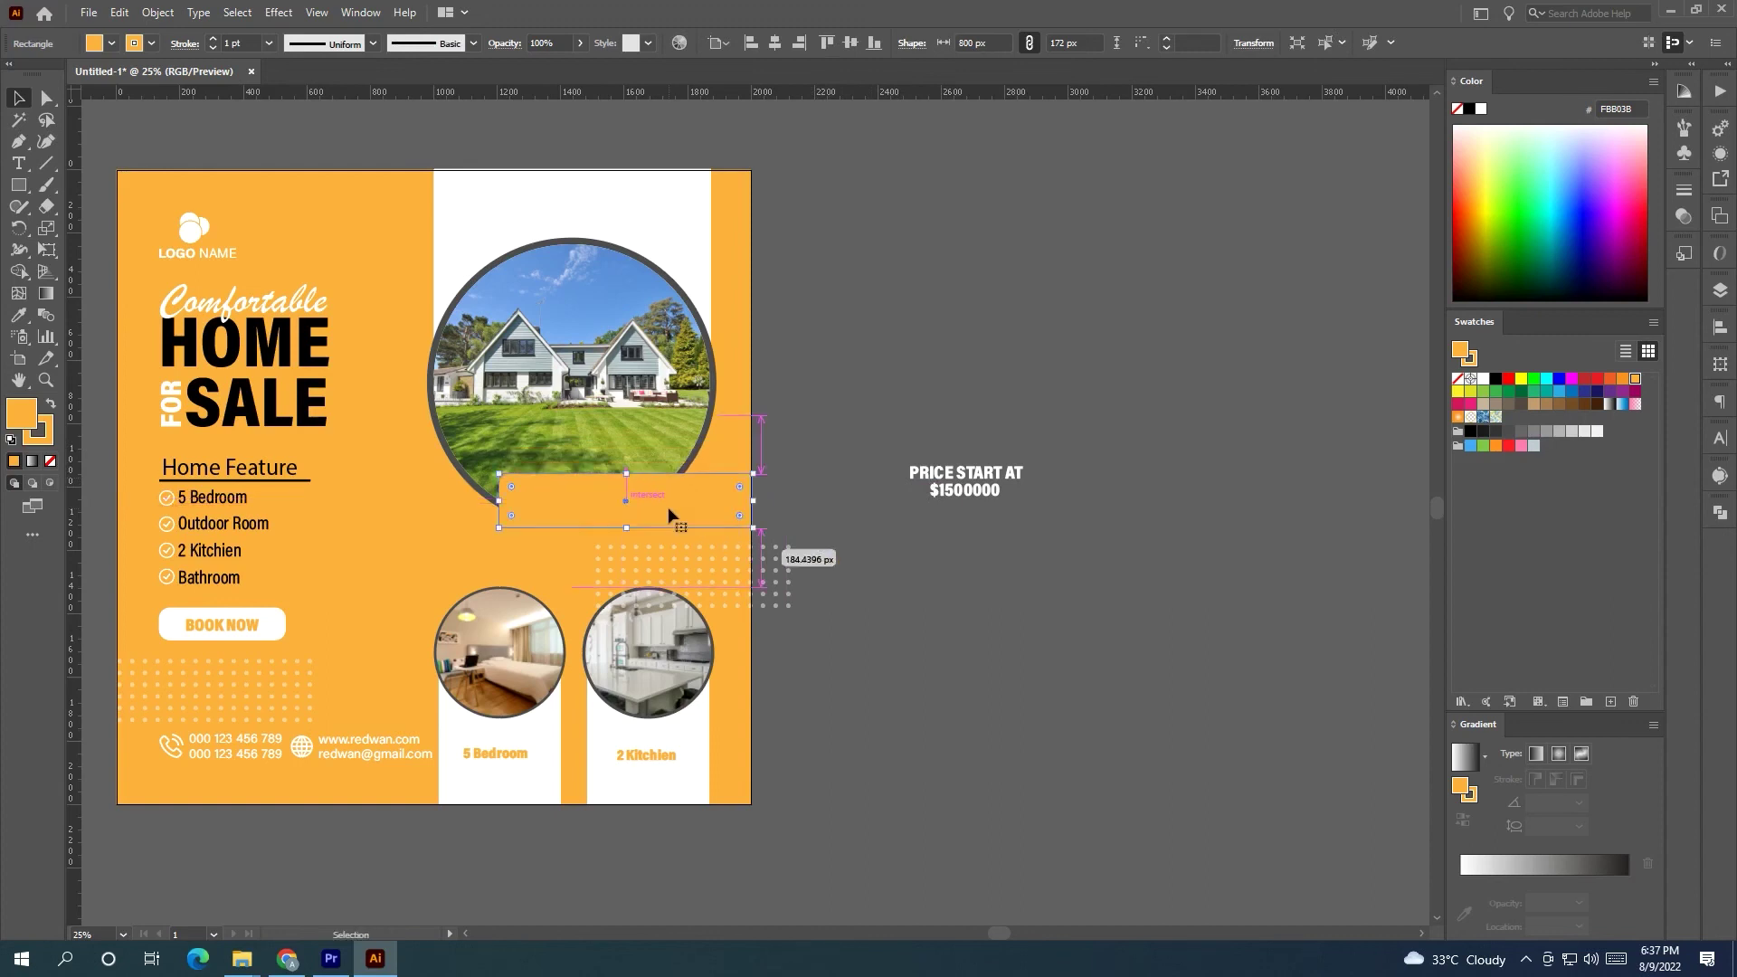
pyautogui.click(1483, 380)
pyautogui.click(1303, 440)
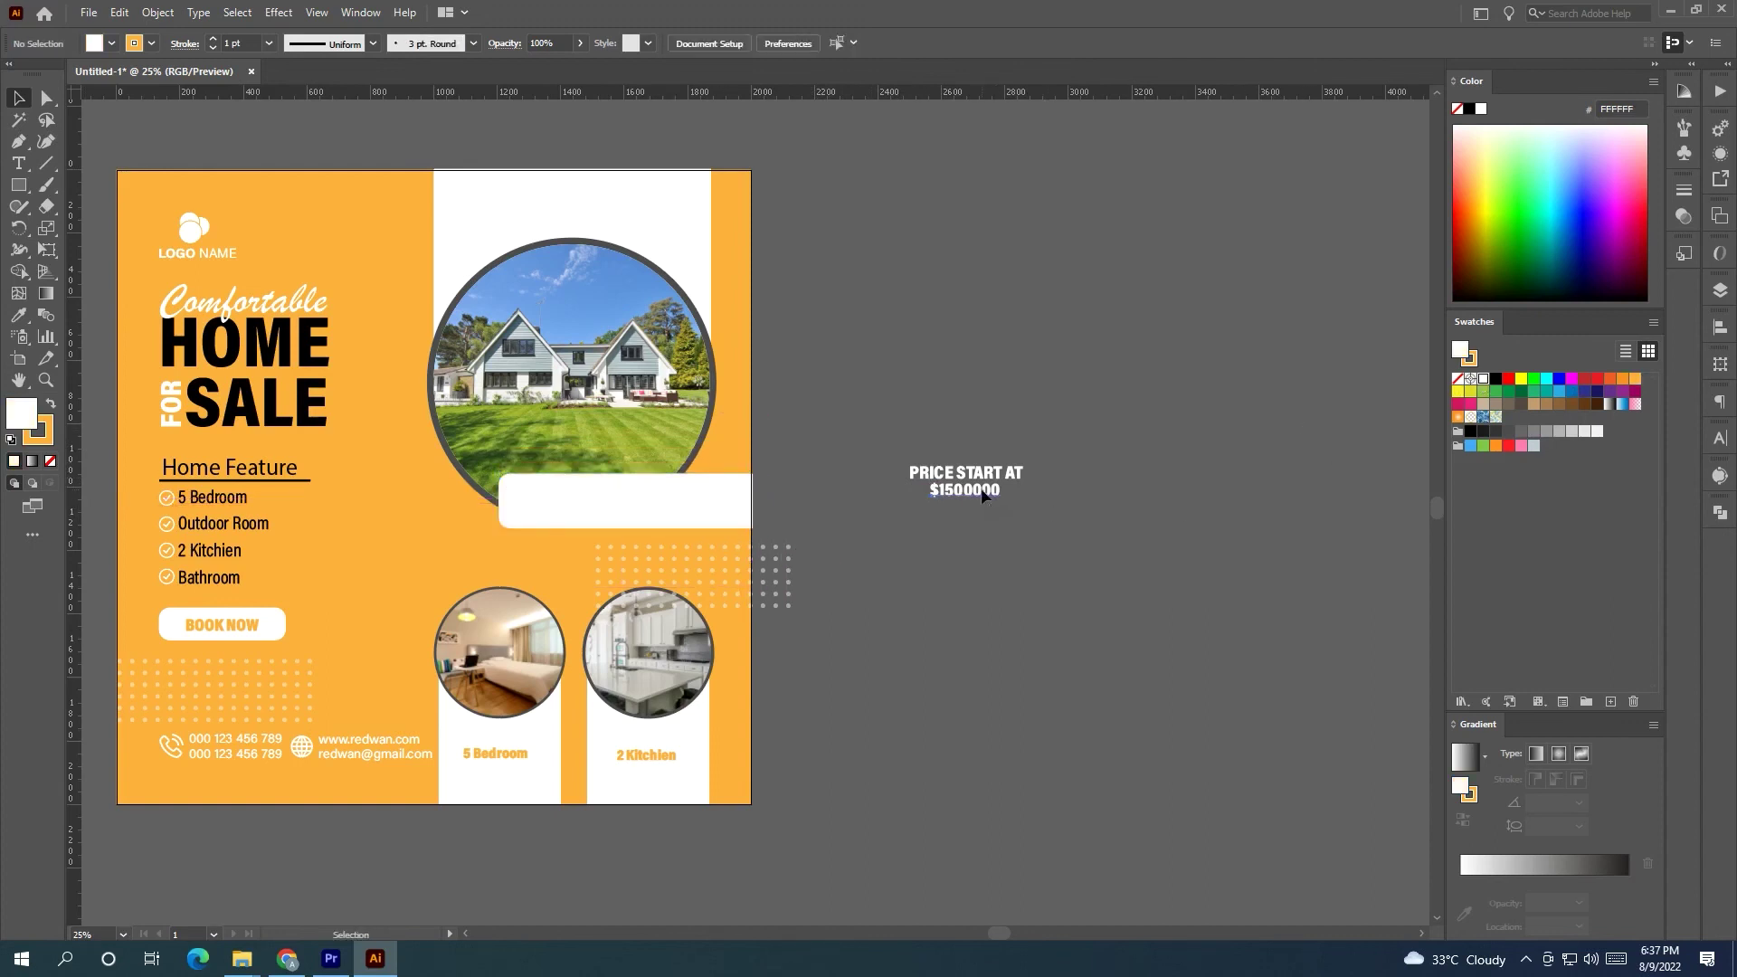
# Recolour both price text lines with the orange sampled from the background and place them on the white badge.
pyautogui.click(983, 494)
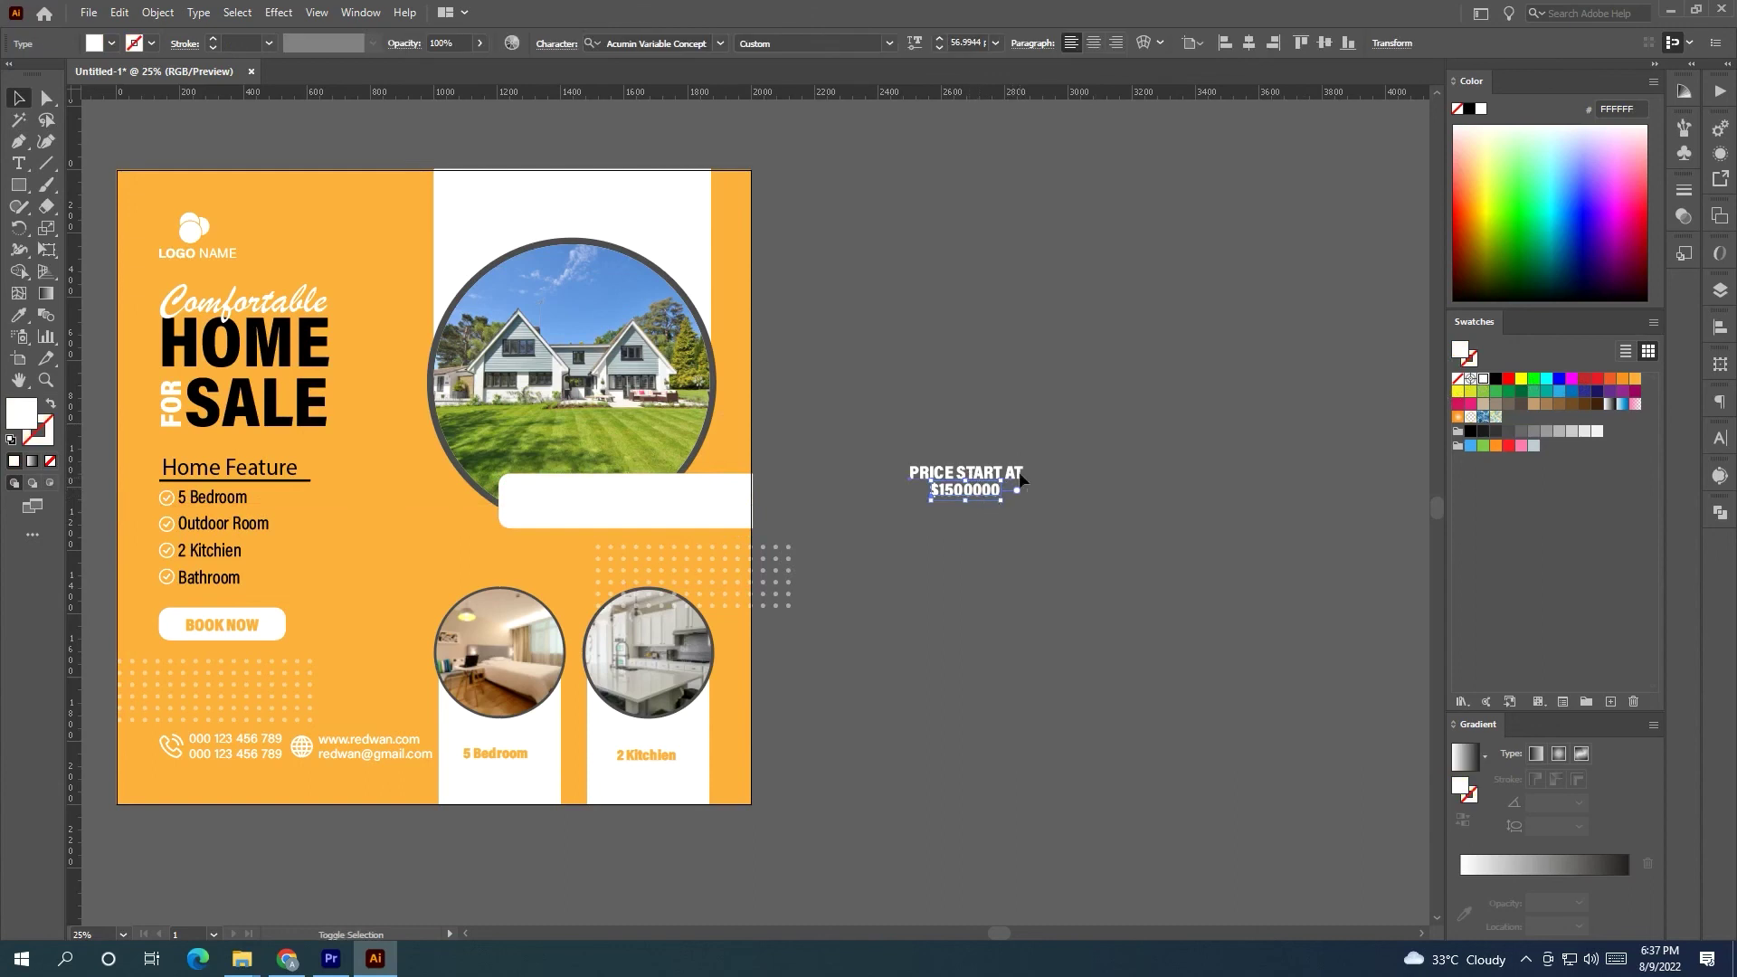
pyautogui.click(18, 315)
pyautogui.click(136, 380)
pyautogui.click(18, 97)
pyautogui.moveTo(970, 496); pyautogui.dragTo(604, 507)
pyautogui.click(914, 512)
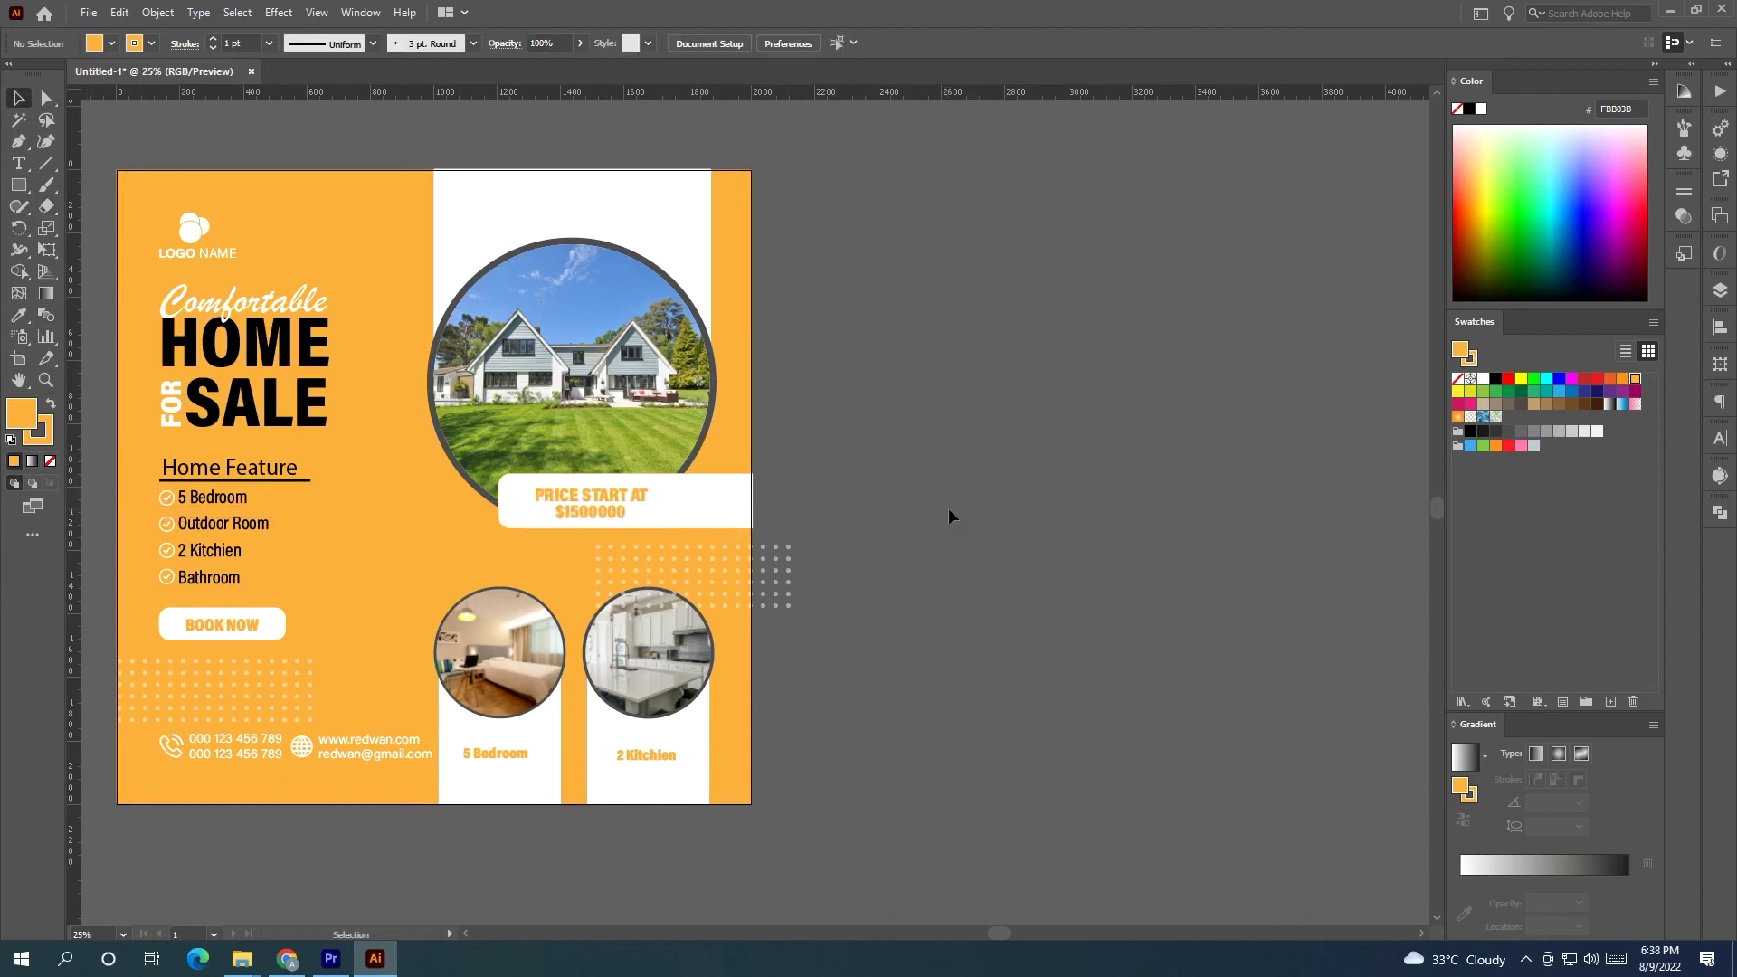
# Lower the top edge of the white panel behind the house photo to the artboard's top edge.
pyautogui.scroll(4, 570, 264)
pyautogui.scroll(5, 581, 238)
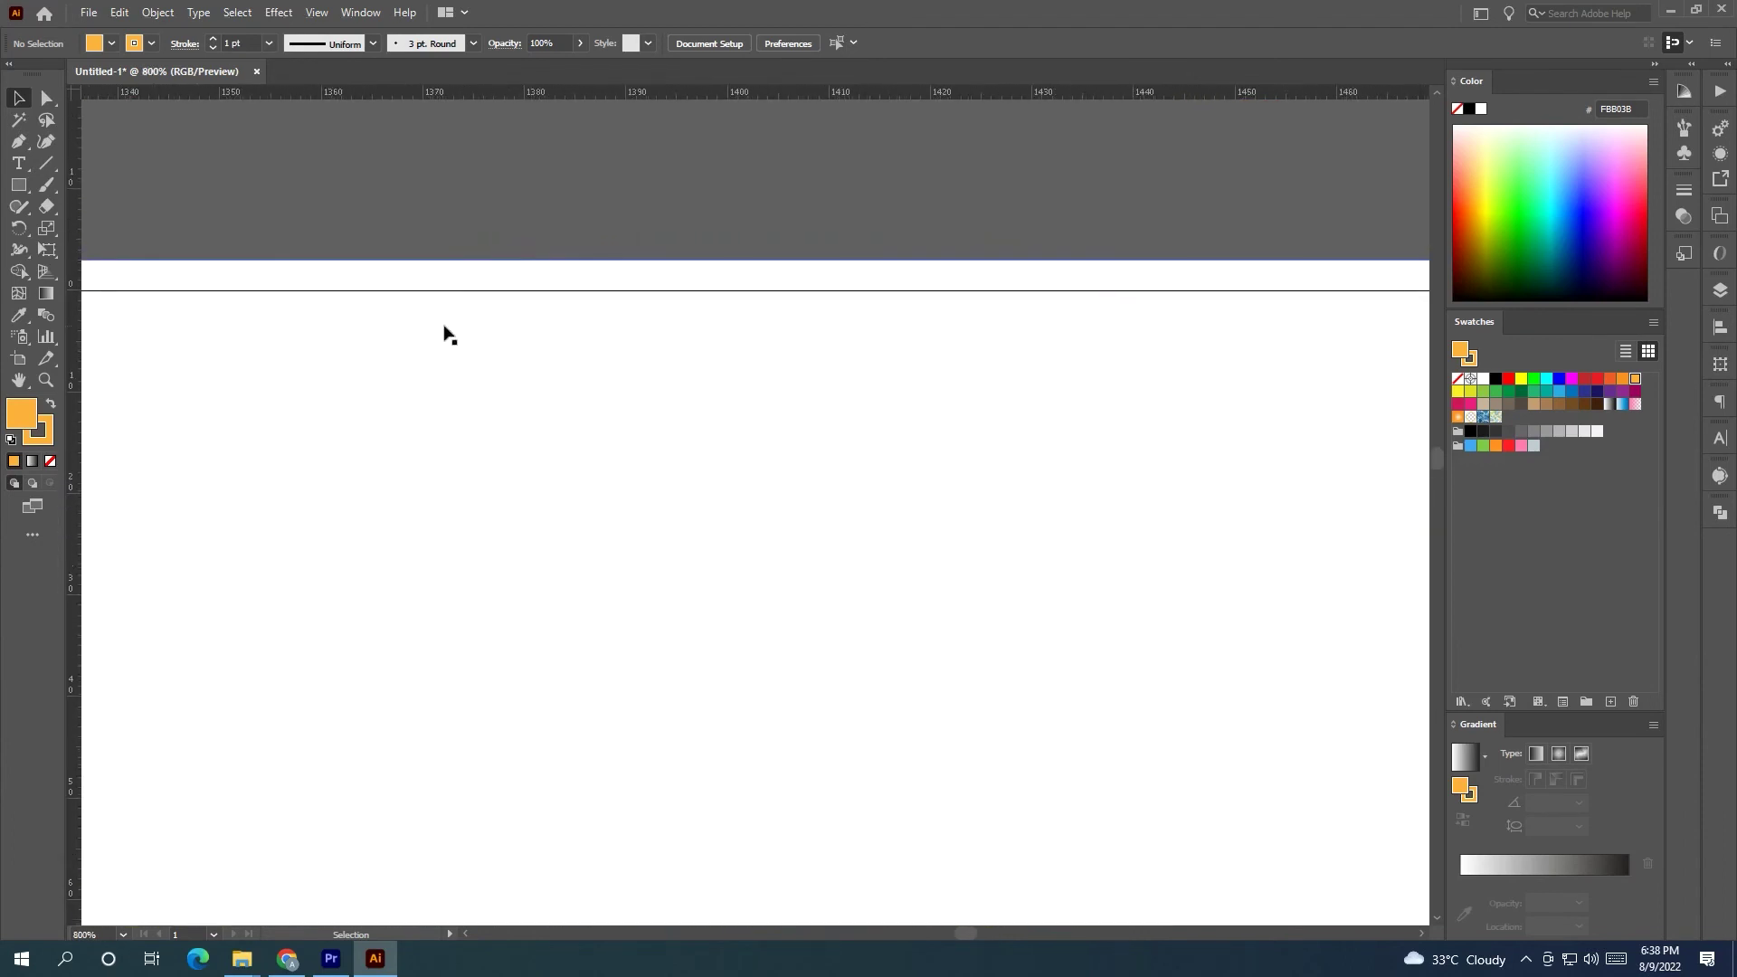
pyautogui.click(457, 287)
pyautogui.moveTo(1104, 260); pyautogui.dragTo(1103, 281)
pyautogui.scroll(-9, 1113, 286)
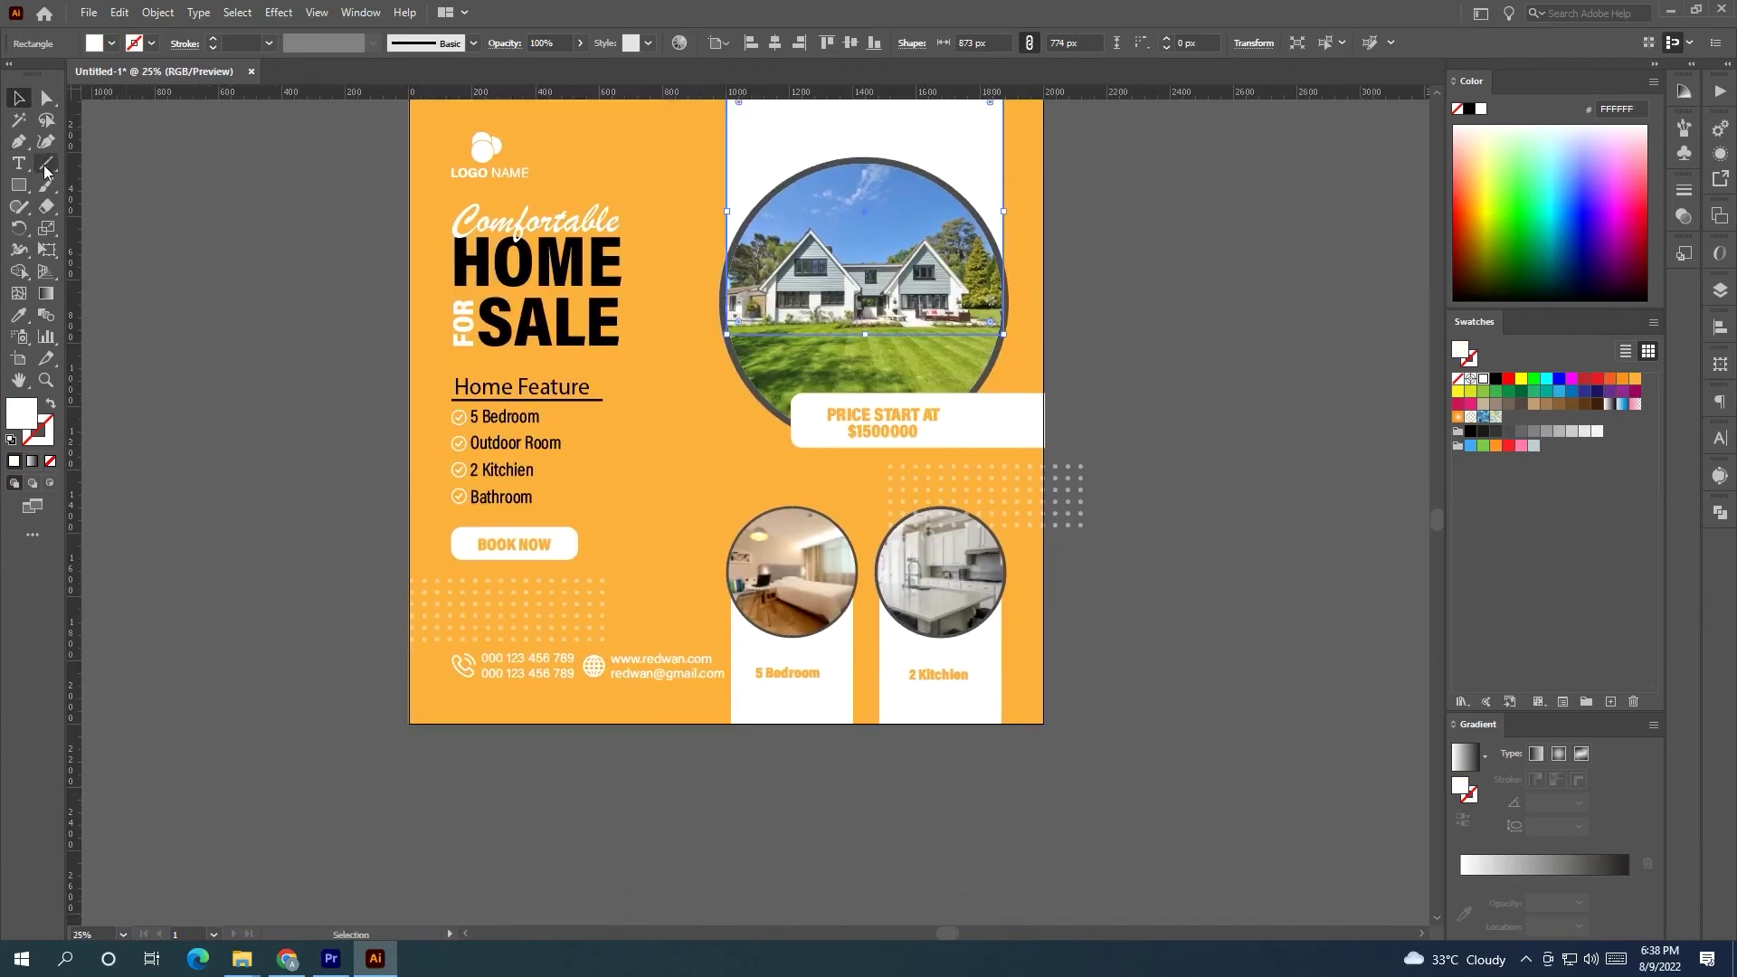
# Draw a white square over the entire artboard, matching its edges, with the Rectangle tool.
pyautogui.click(18, 185)
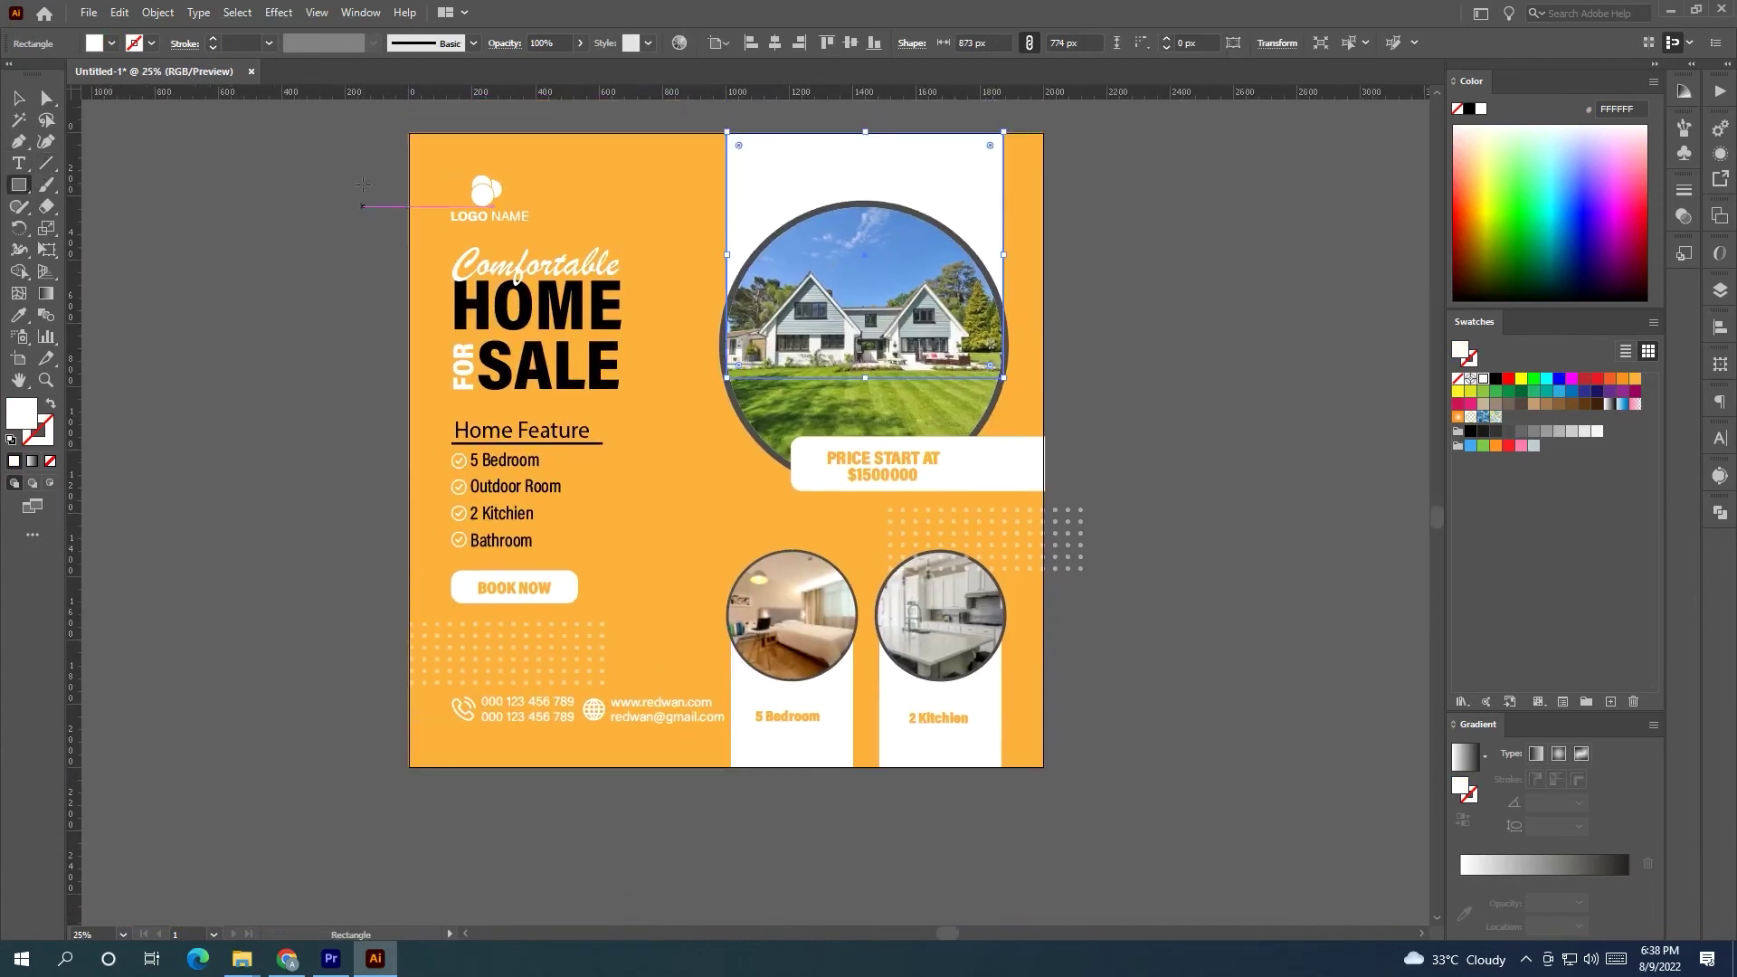
pyautogui.scroll(2, 410, 208)
pyautogui.moveTo(410, 198)
pyautogui.mouseDown()
pyautogui.moveTo(710, 570)
pyautogui.moveTo(993, 825)
pyautogui.moveTo(1042, 832)
pyautogui.mouseUp()
pyautogui.moveTo(1045, 833); pyautogui.dragTo(1045, 833)
pyautogui.click(19, 98)
pyautogui.click(241, 192)
# Select all the artwork and make a clipping mask from the artboard-sized white square.
pyautogui.scroll(-1, 388, 200)
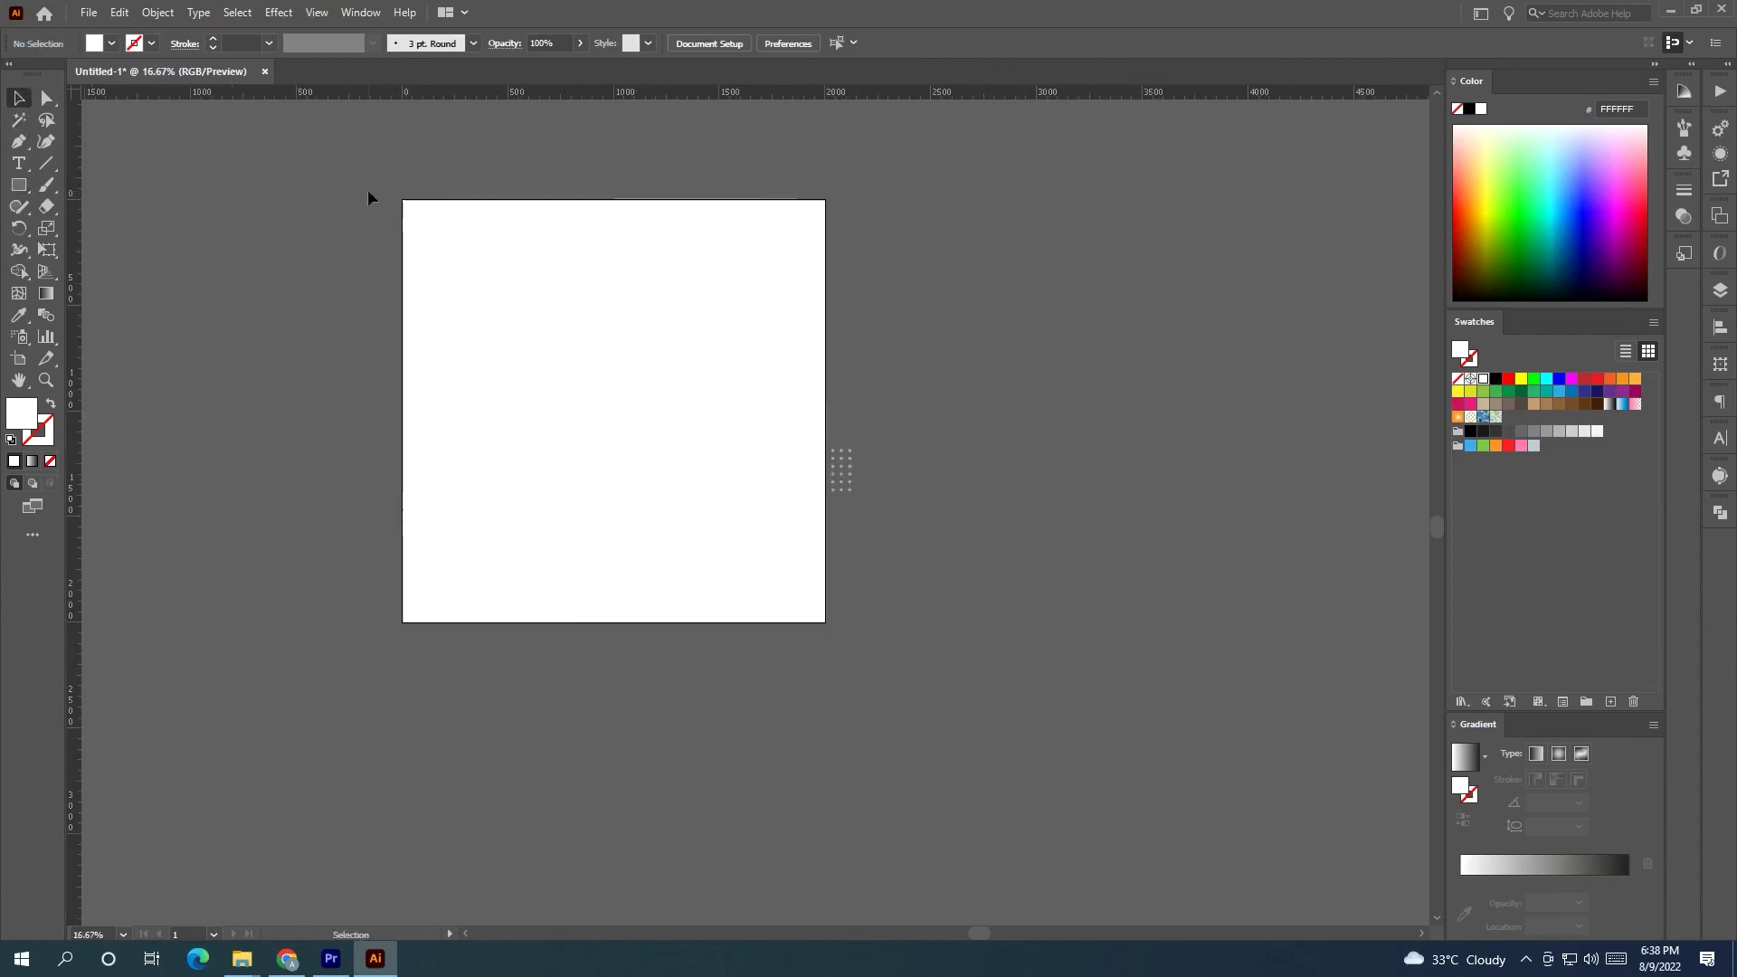
pyautogui.moveTo(367, 188); pyautogui.dragTo(893, 737)
pyautogui.hotkey('ctrl', '7')
pyautogui.click(926, 675)
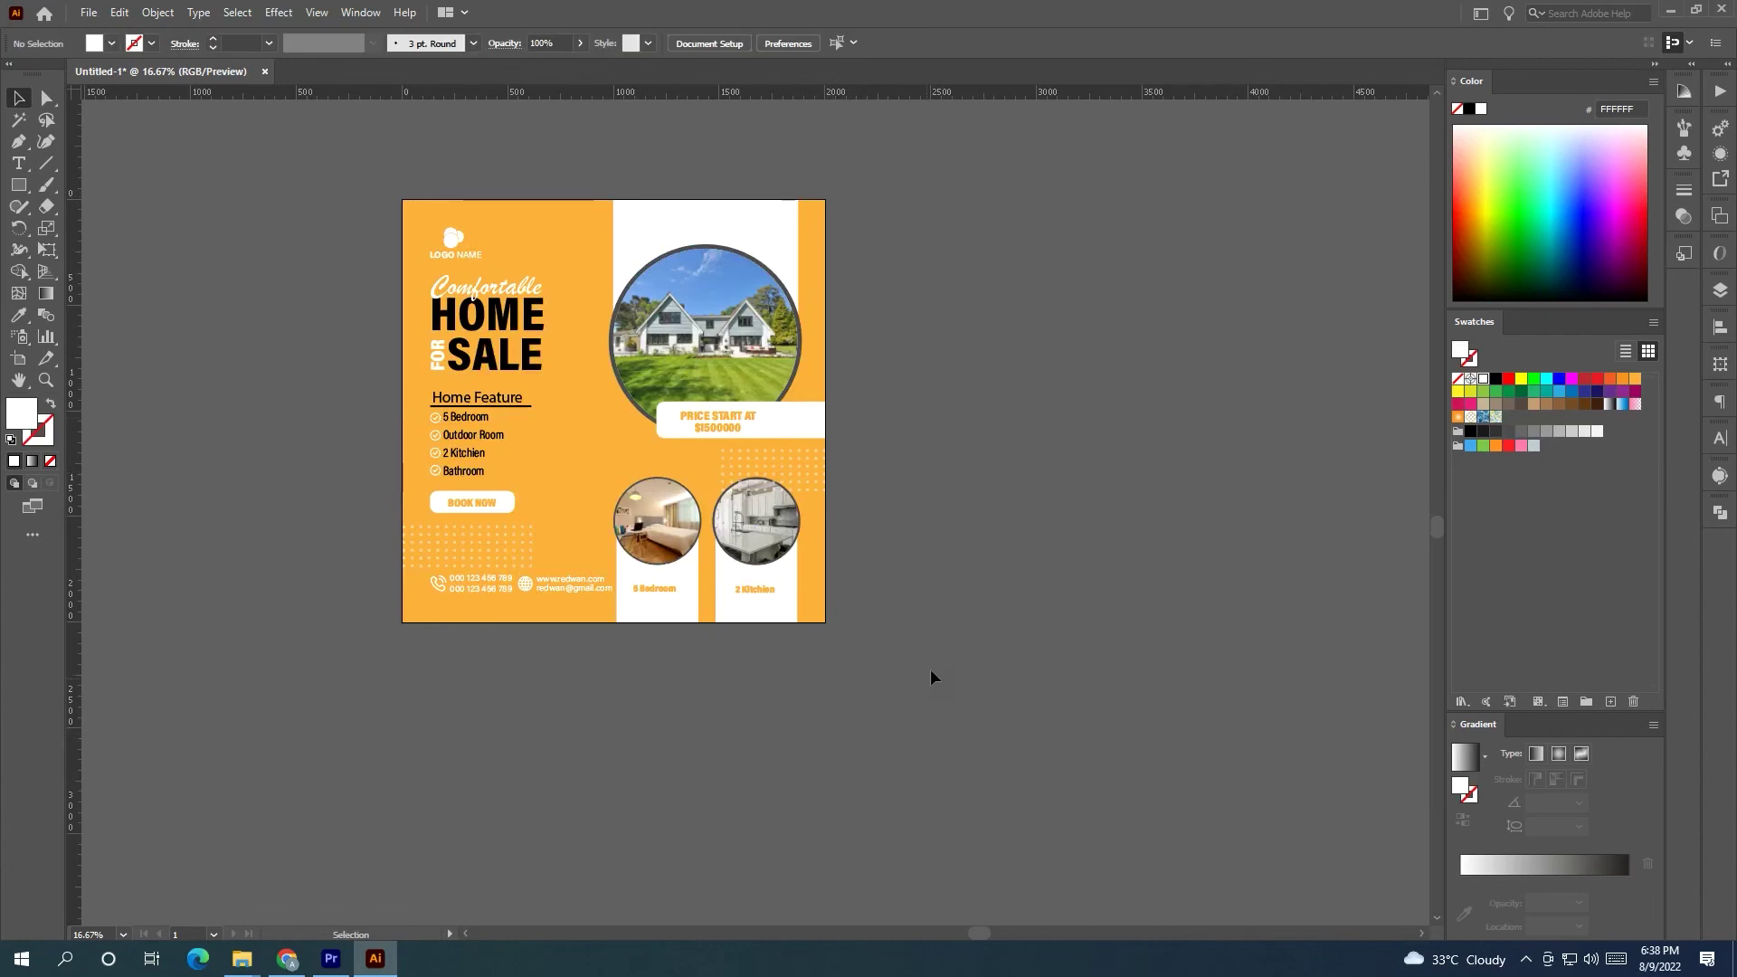
pyautogui.scroll(1, 862, 552)
pyautogui.moveTo(861, 558); pyautogui.dragTo(1004, 636)
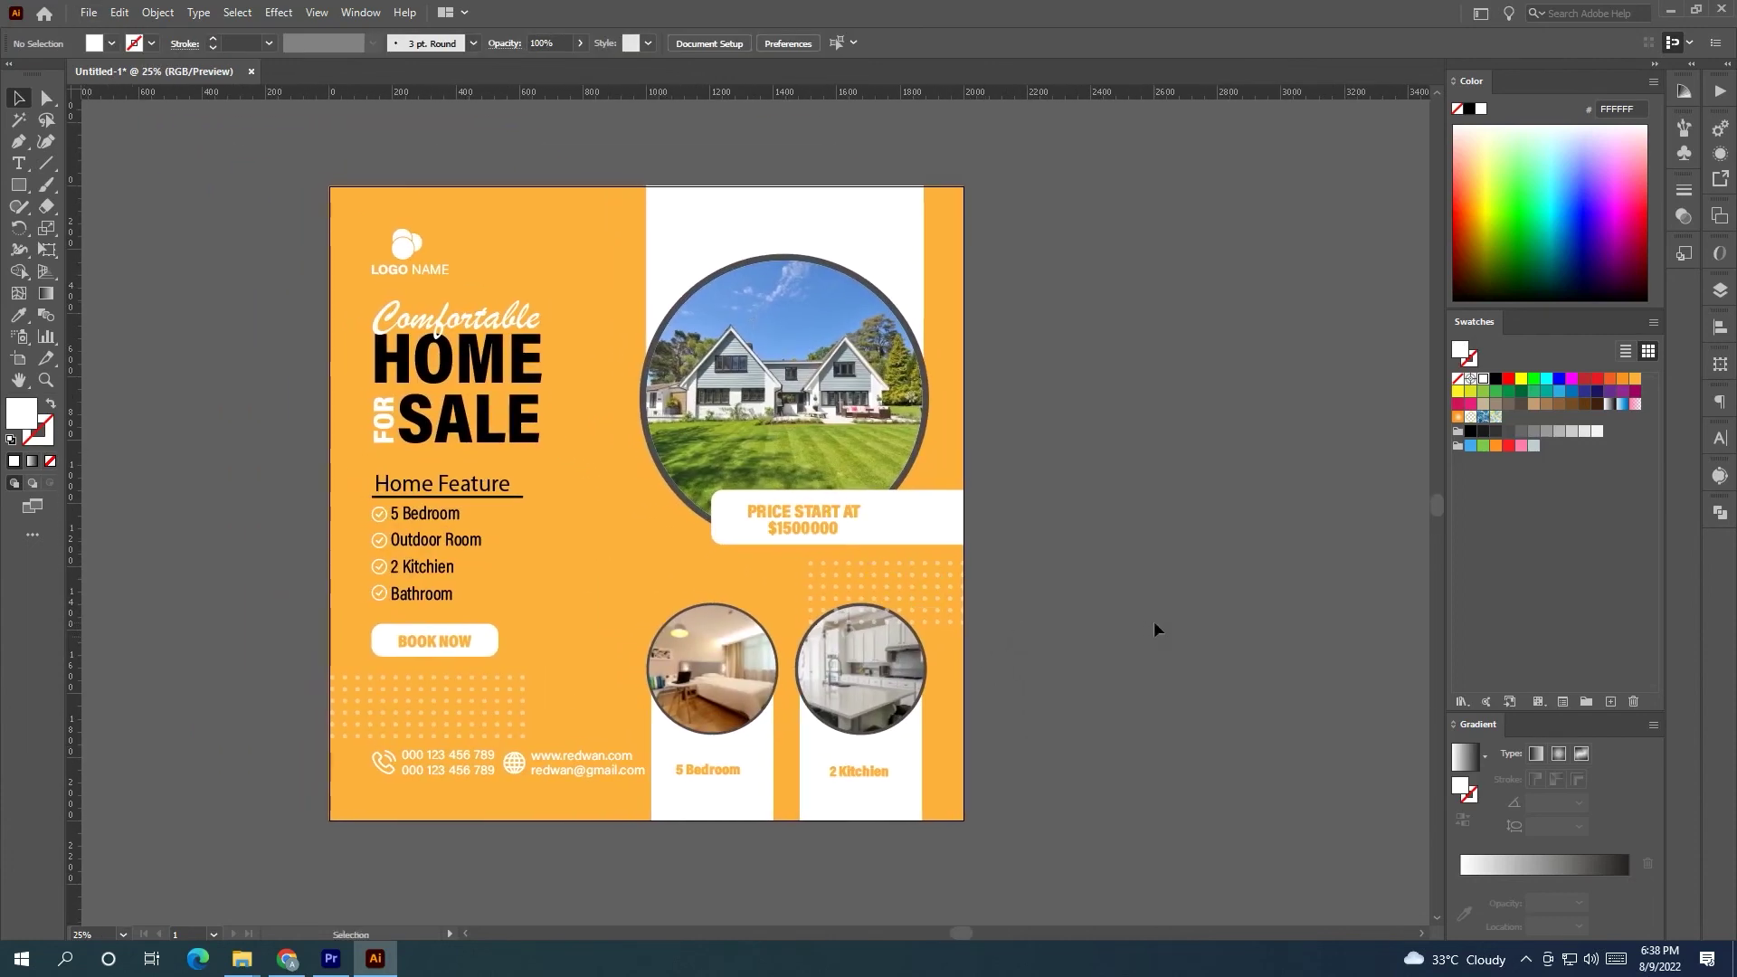